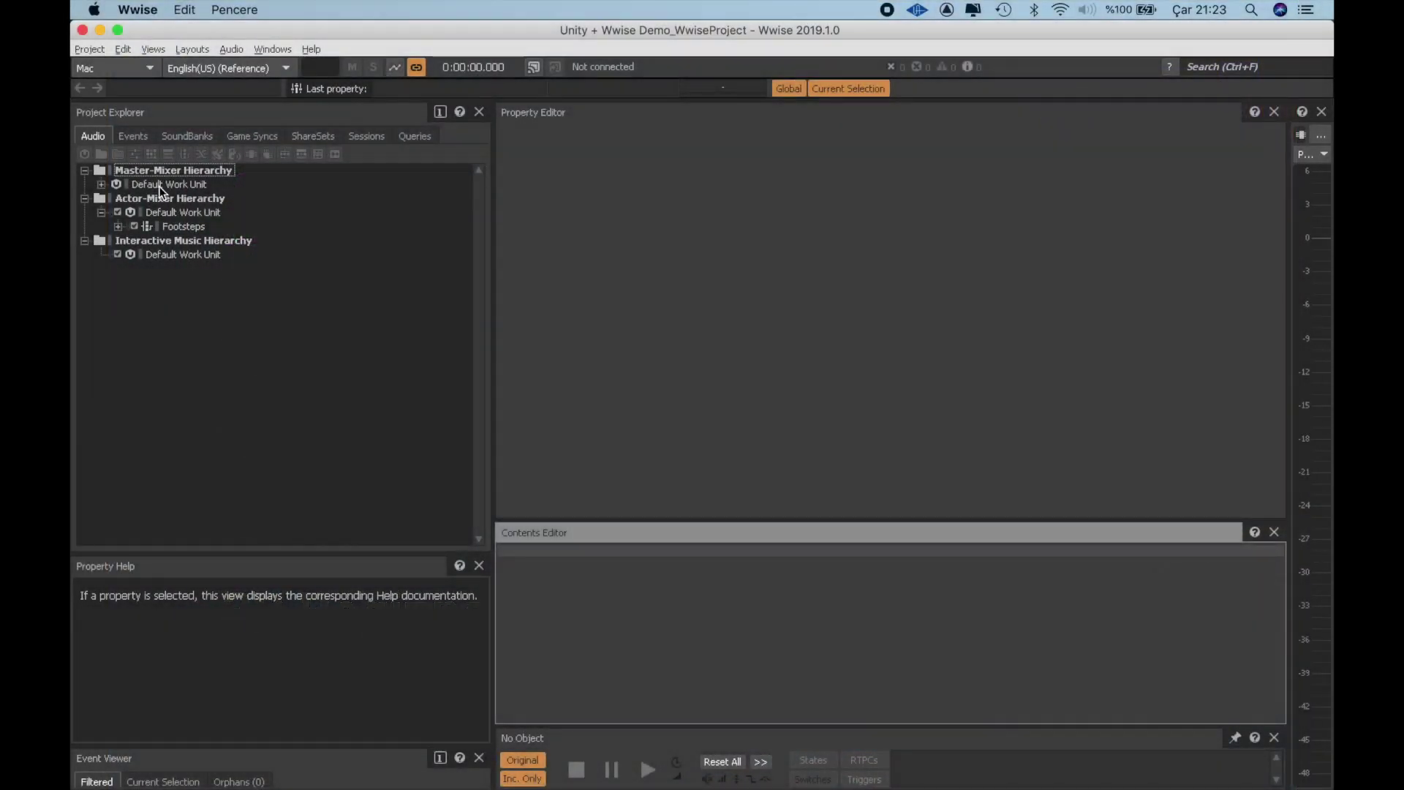
Open the audio file importer for the Actor-Mixer Hierarchy and browse to the Bounced Files folder
left_click(159, 196)
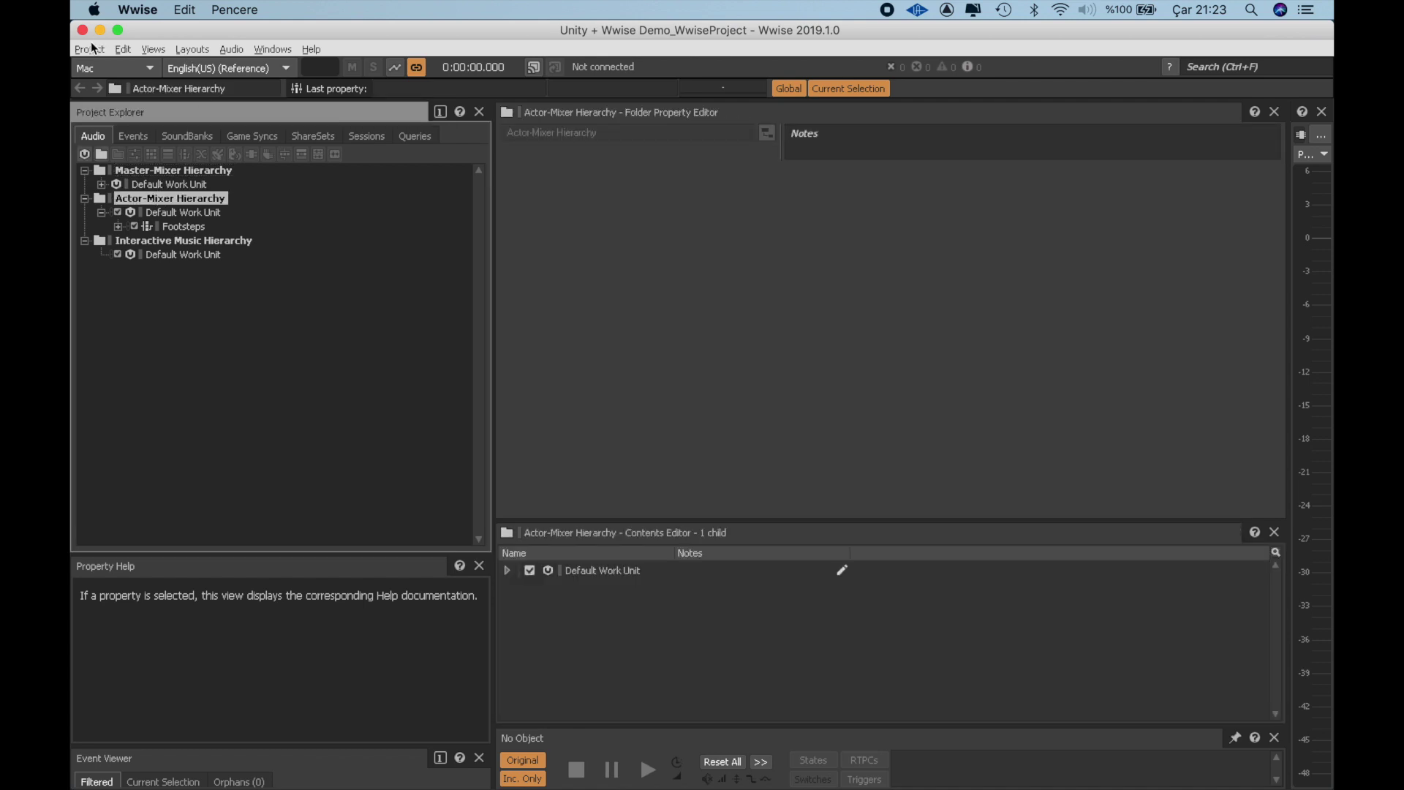
left_click(94, 49)
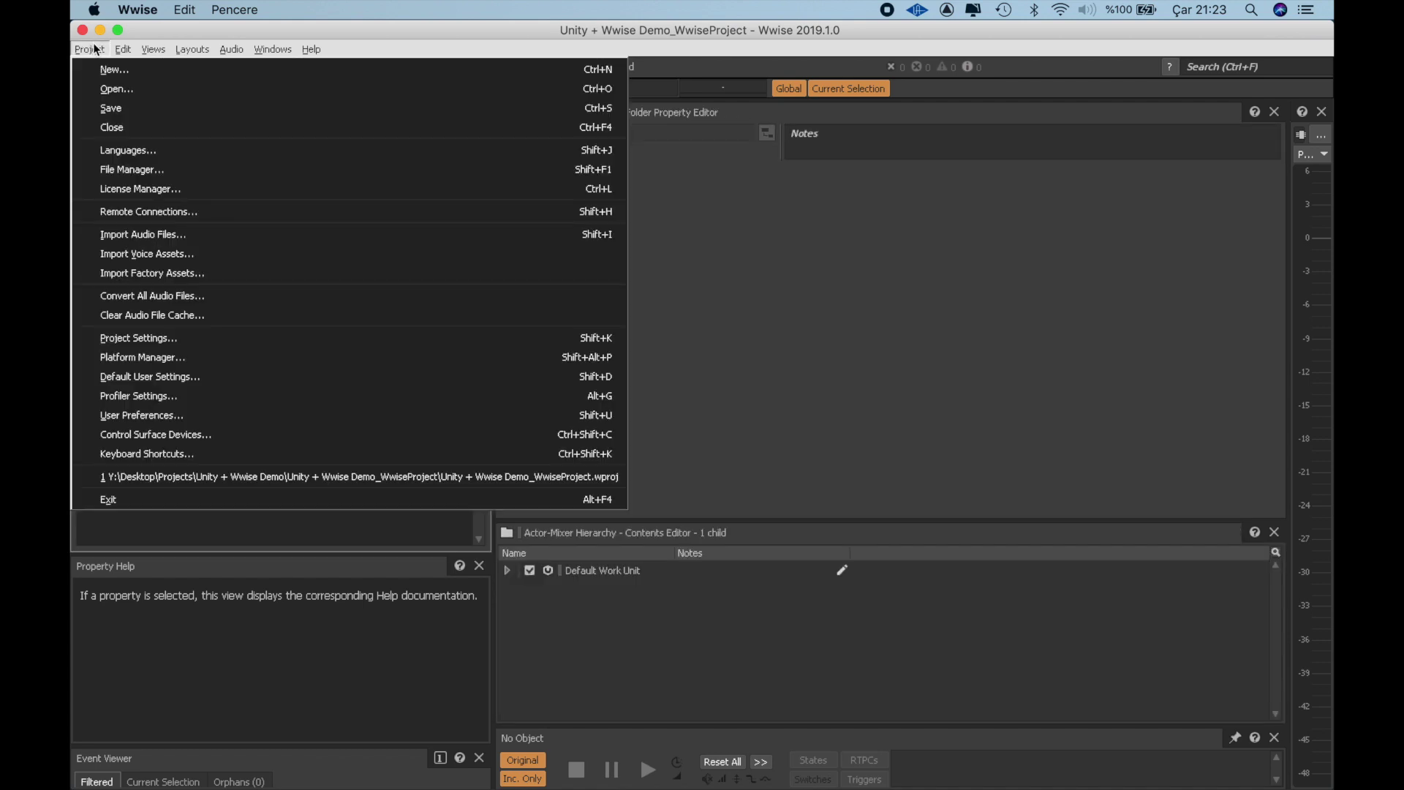
left_click(180, 230)
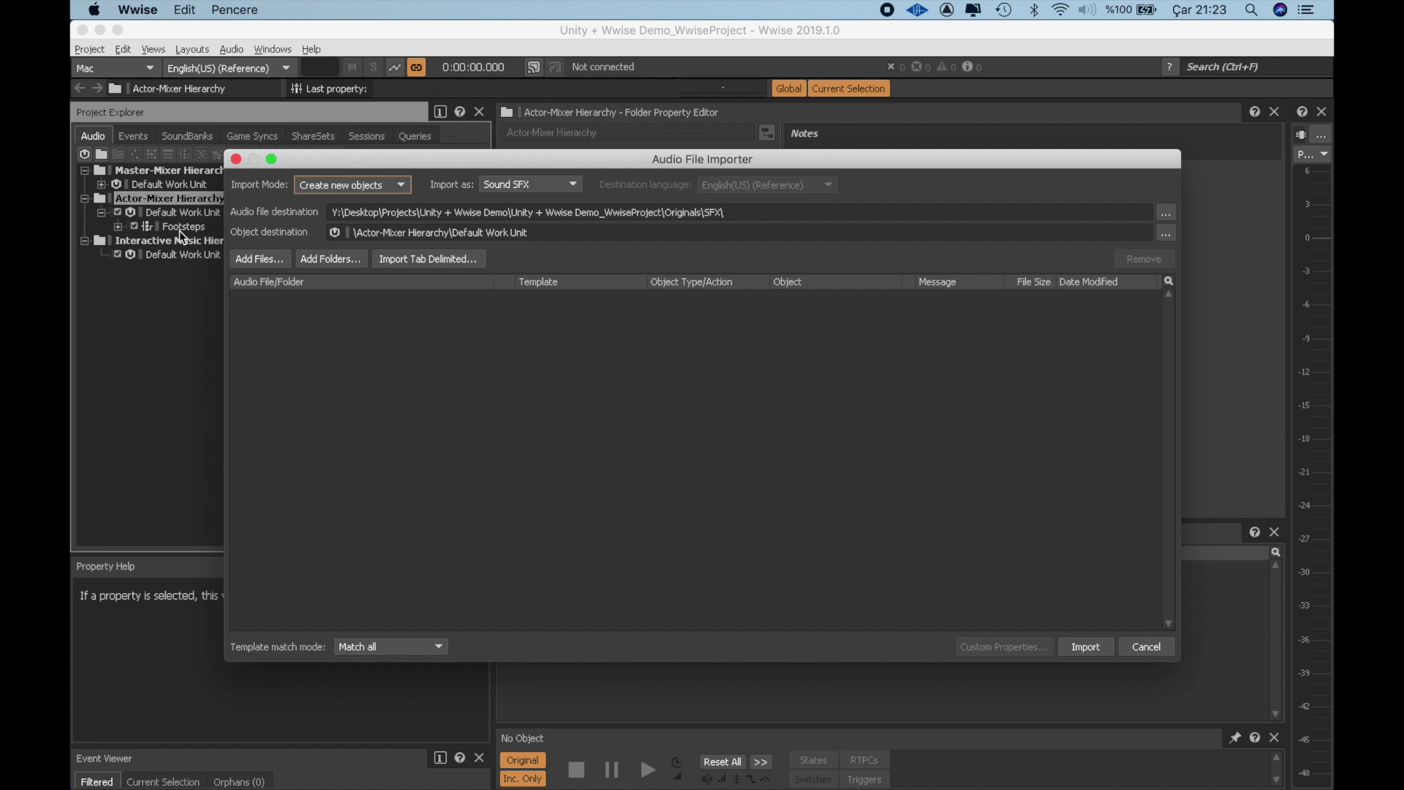
left_click(267, 260)
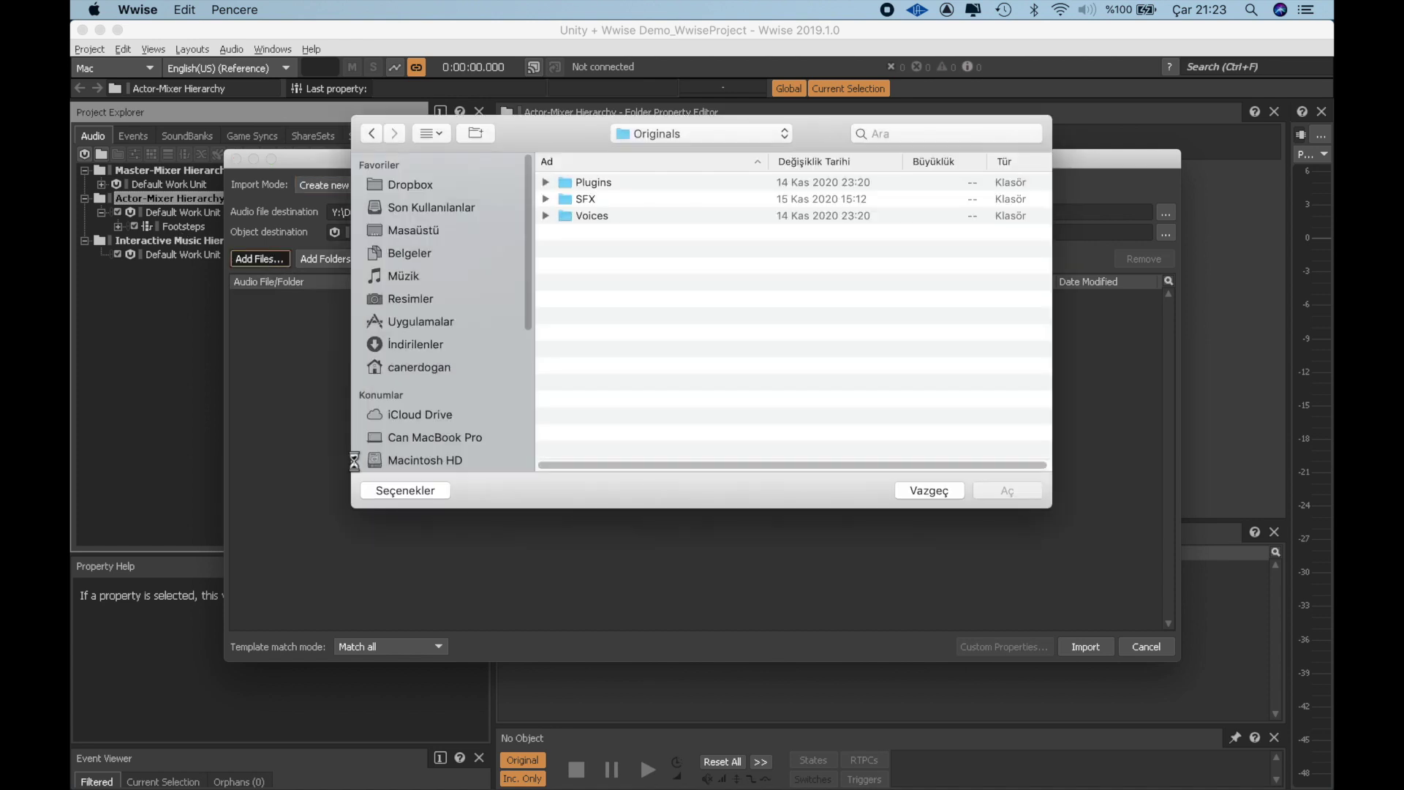
left_click(667, 135)
left_click(684, 189)
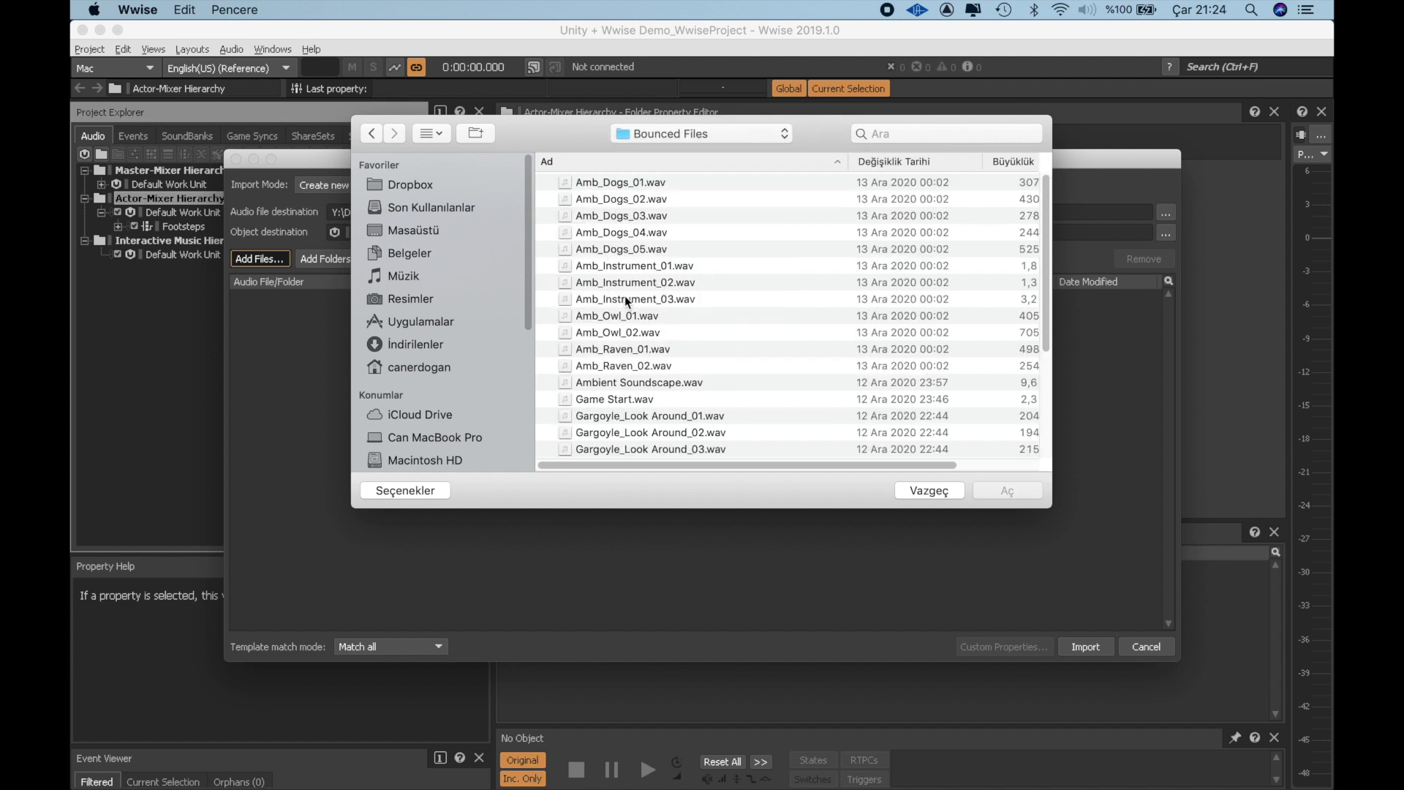
Import the files from Amb_Dogs_01.wav through Game Start.wav as new Sound SFX objects in the Actor-Mixer Default Work Unit
left_click(642, 186)
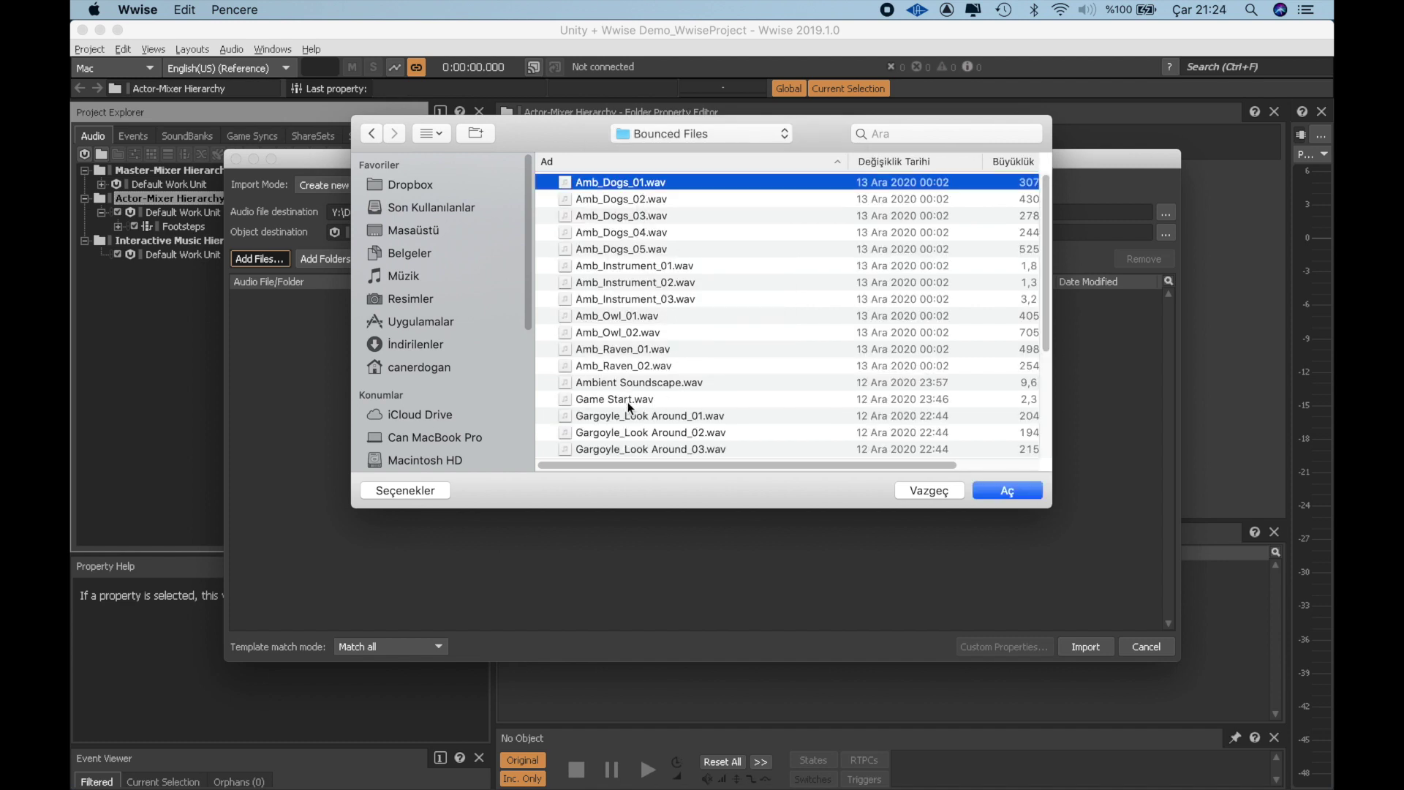
left_click(629, 383, "shift")
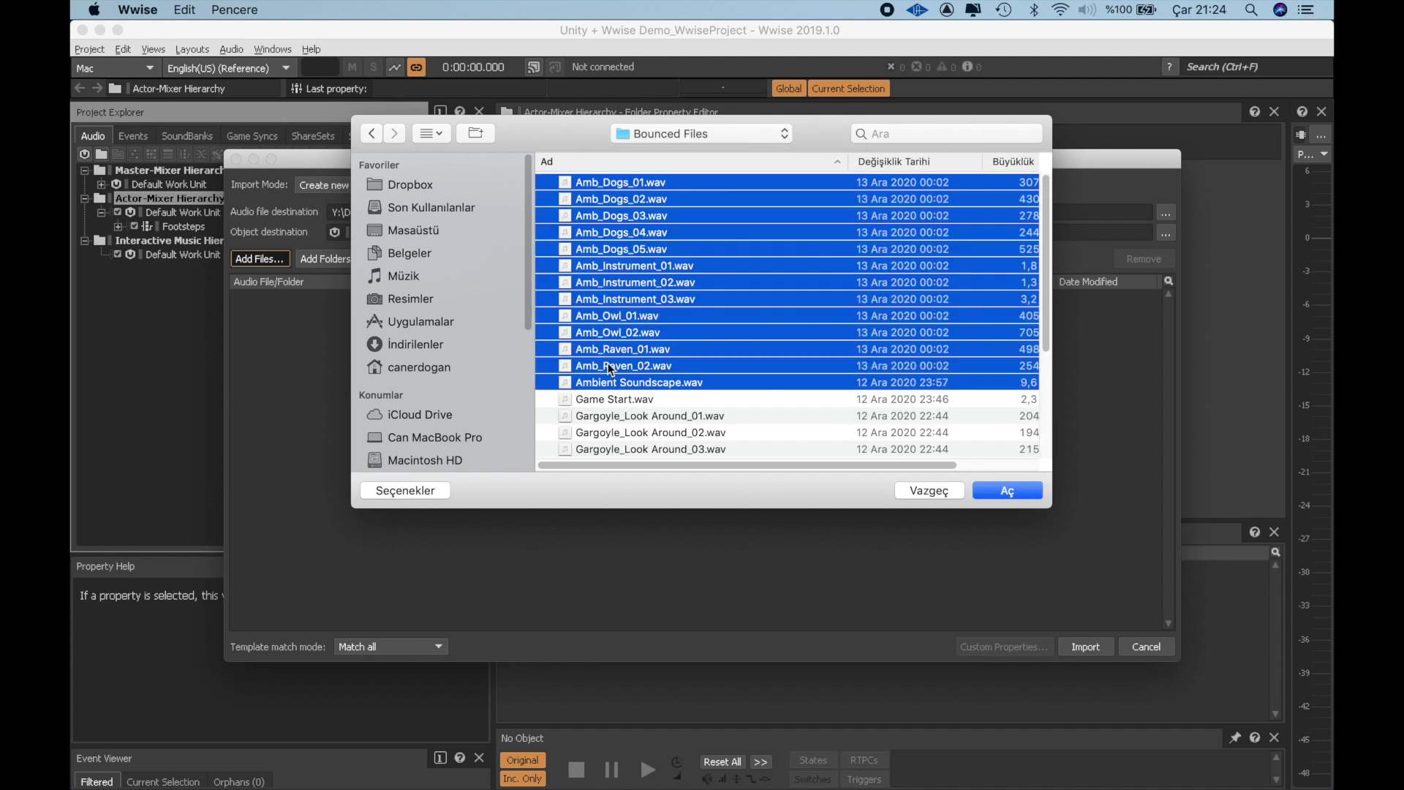
left_click(644, 398, "shift")
left_click(1007, 490)
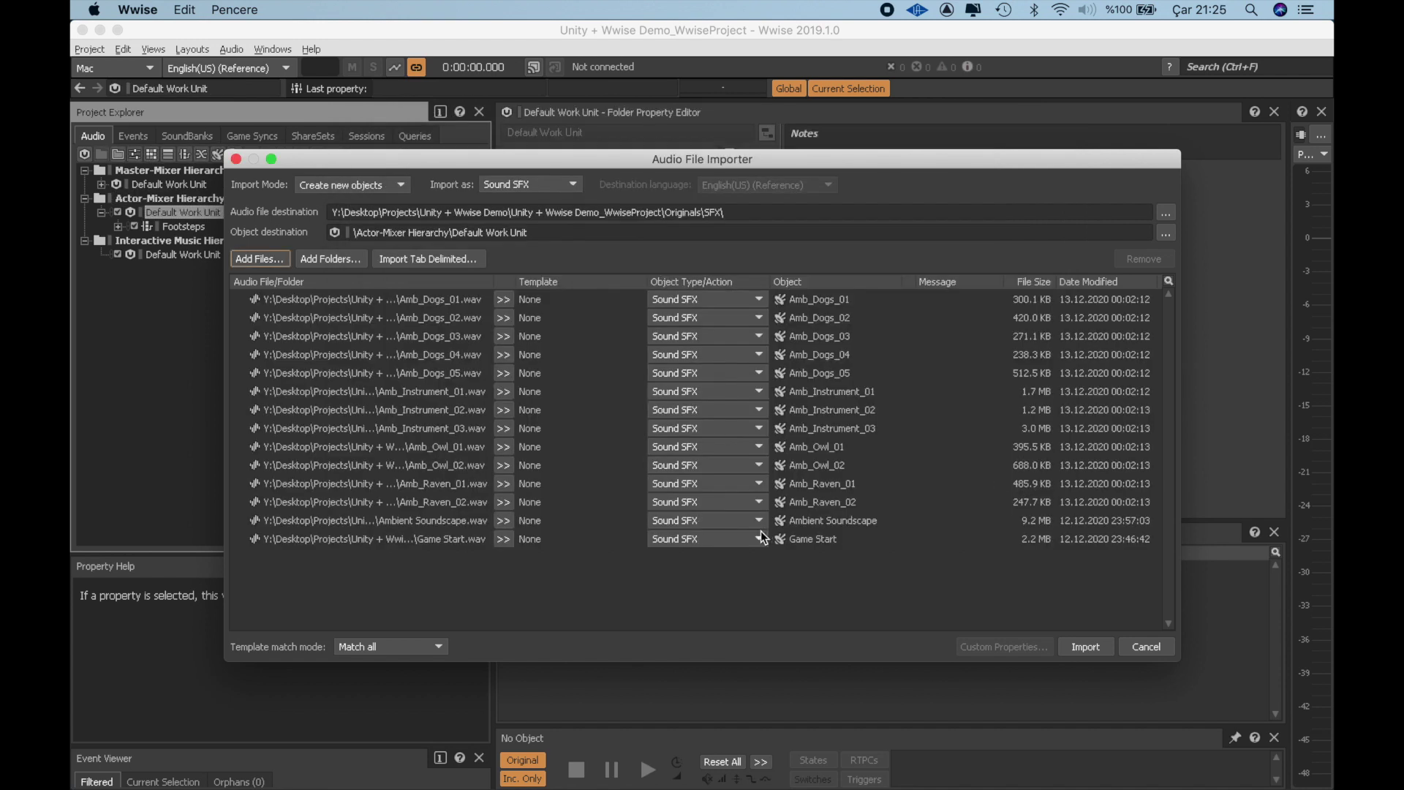
left_click(1085, 646)
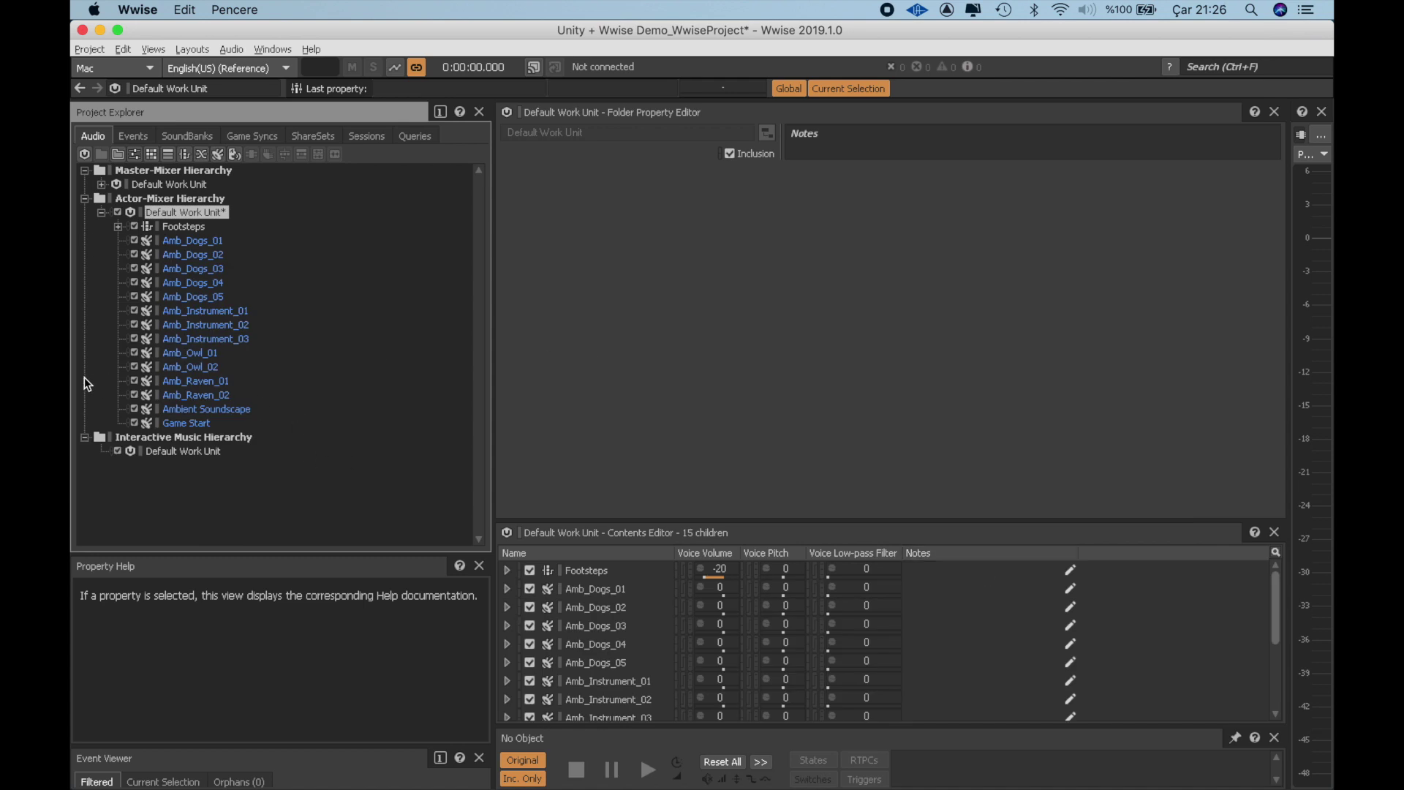
Audition the imported Amb_Dogs sounds, starting with Amb_Dogs_01
left_click(217, 410)
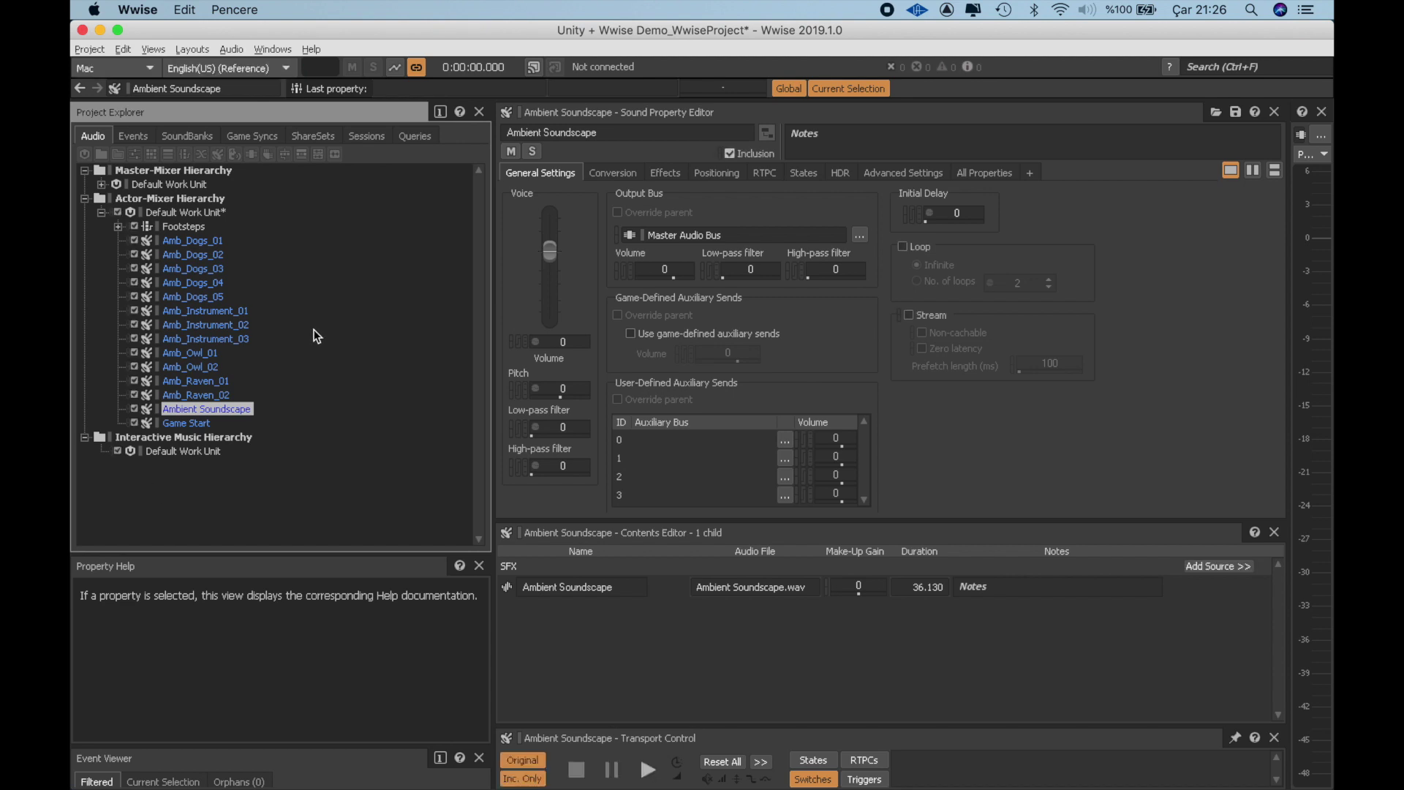
left_click(192, 240)
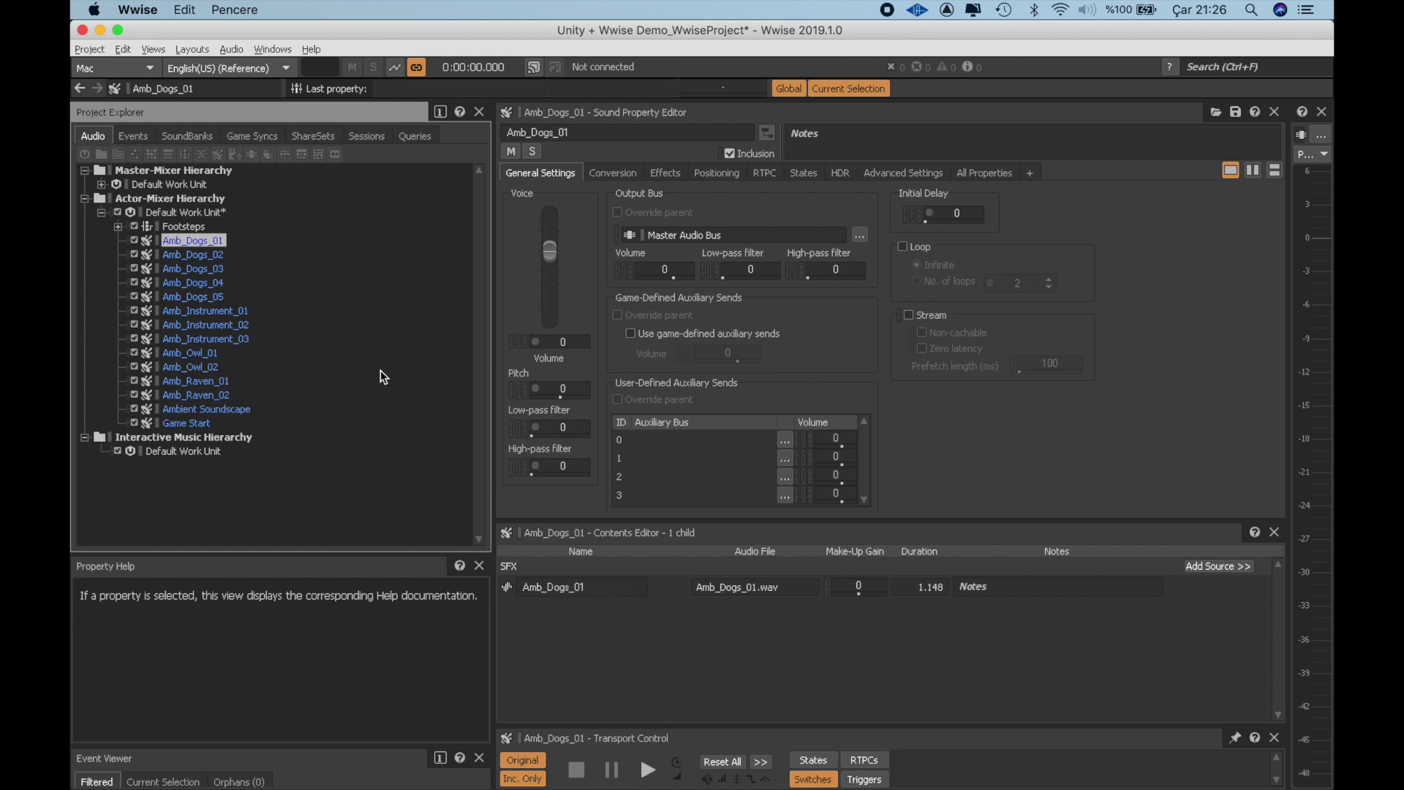
key("space")
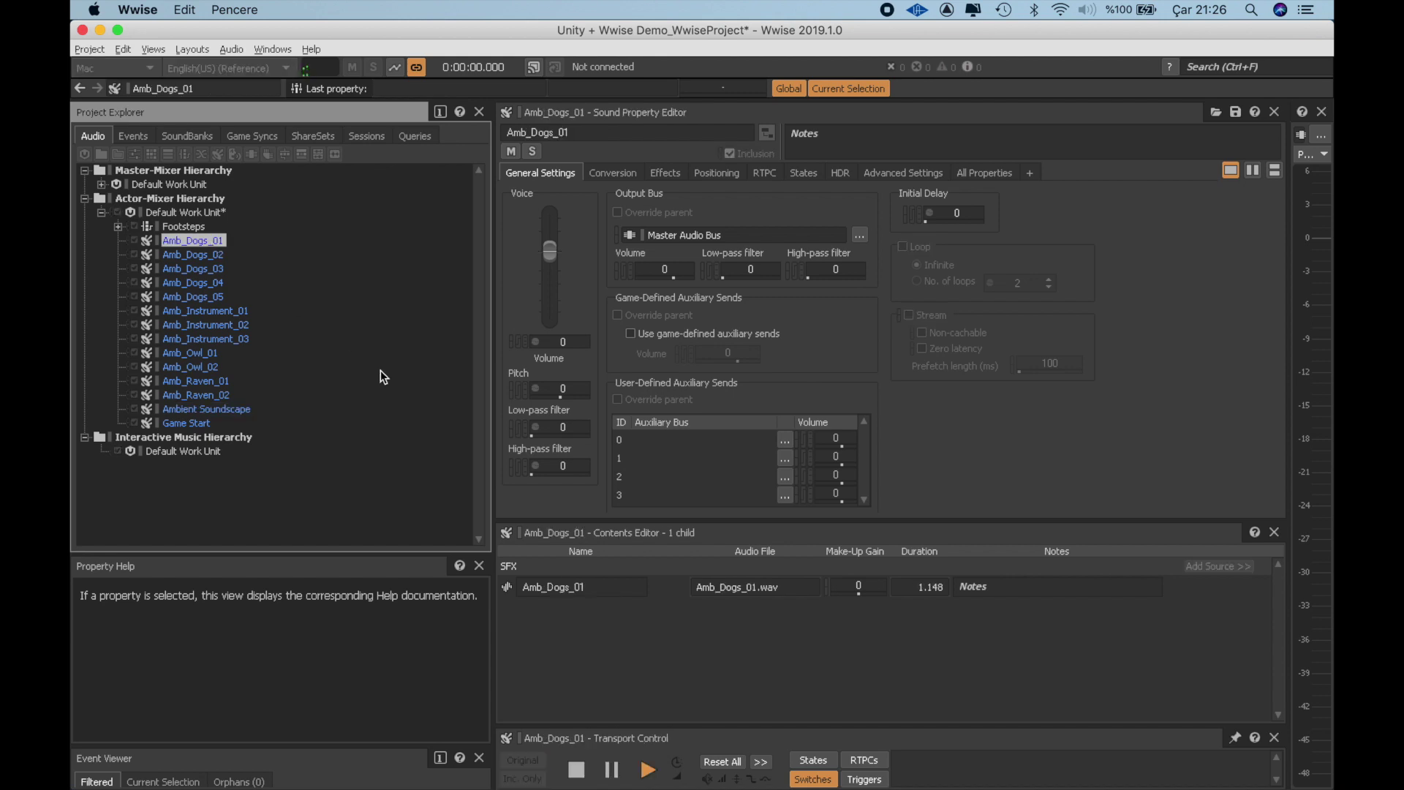
key("Down")
key("Down")
key("space")
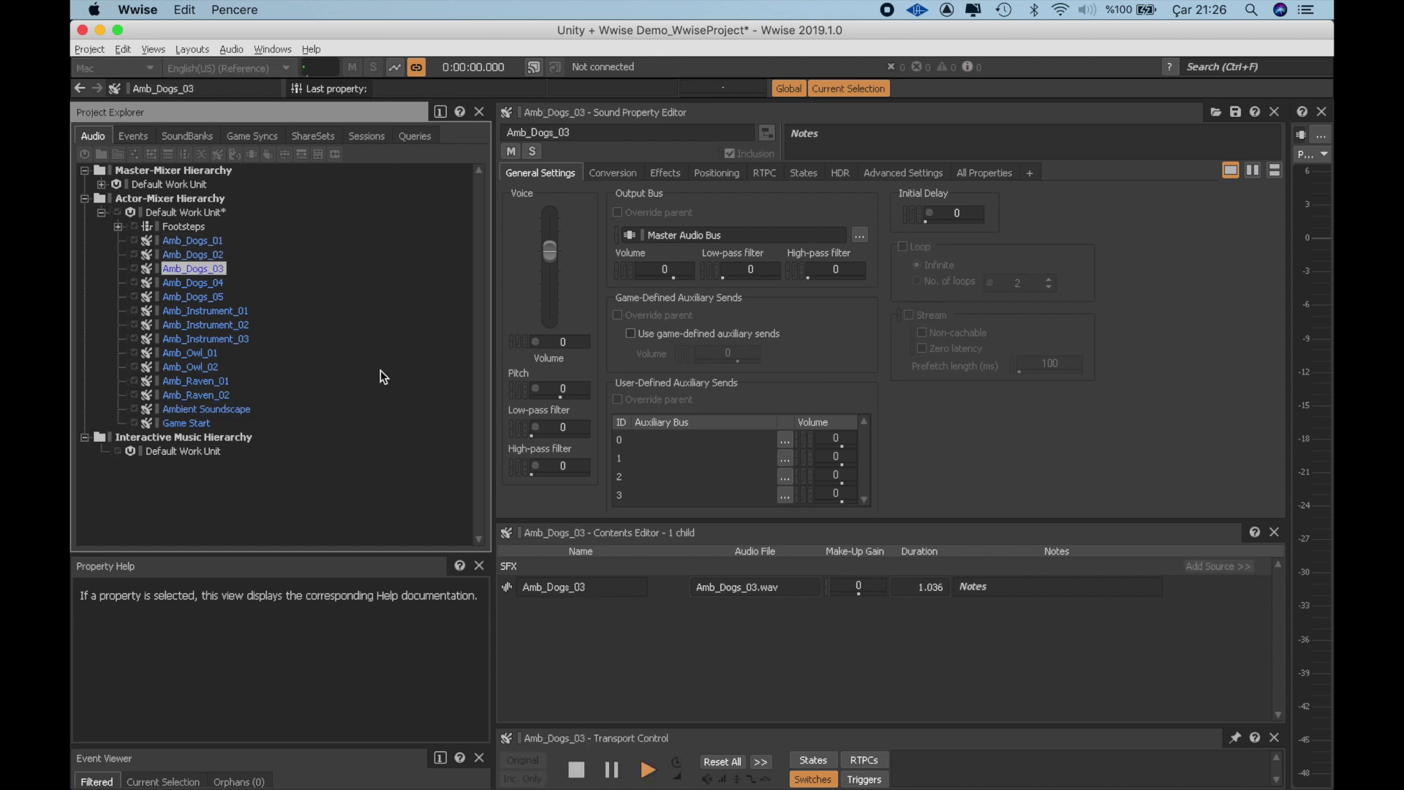
key("Down")
key("Down")
key("Down")
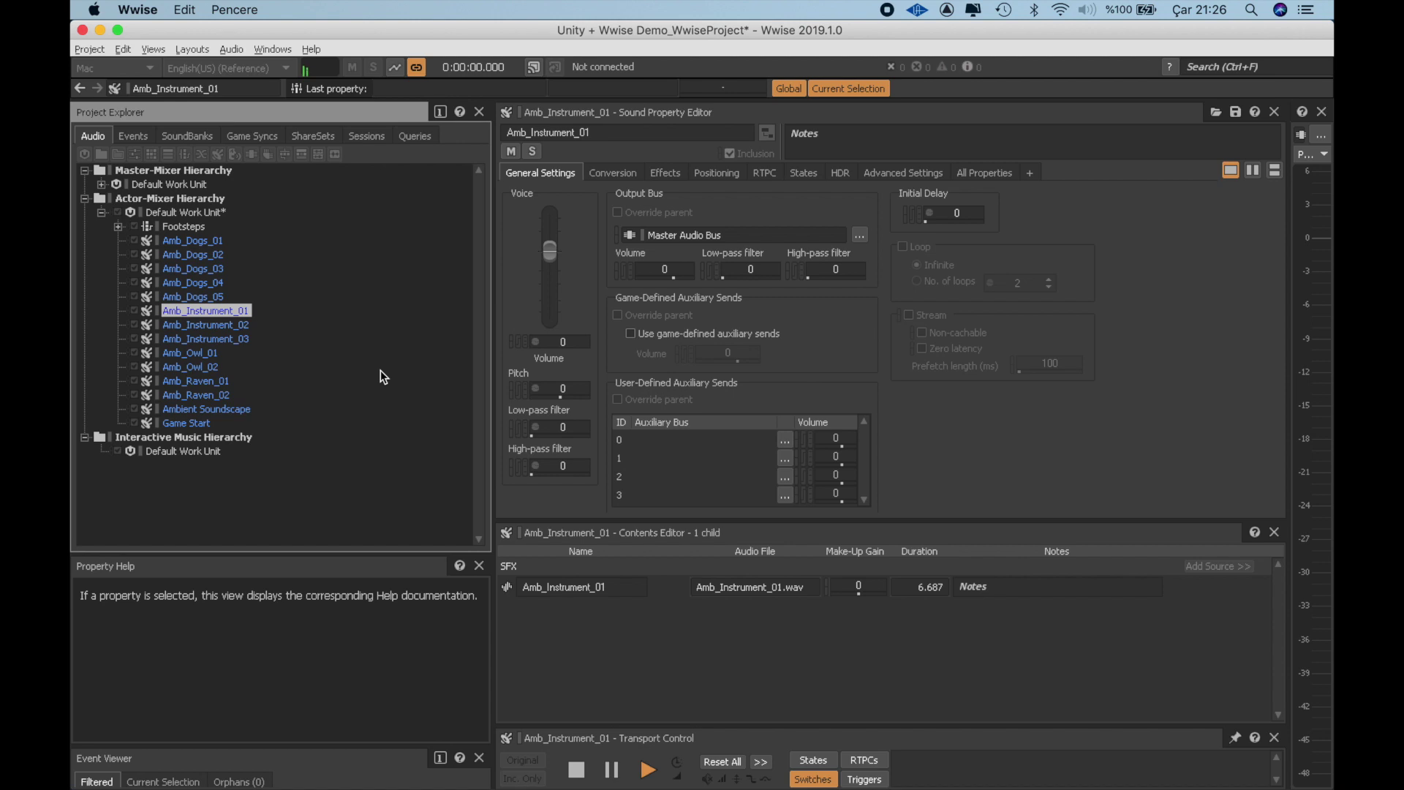
Audition the imported Amb_Instrument, Amb_Owl and Amb_Raven sounds
key("Down")
key("Down")
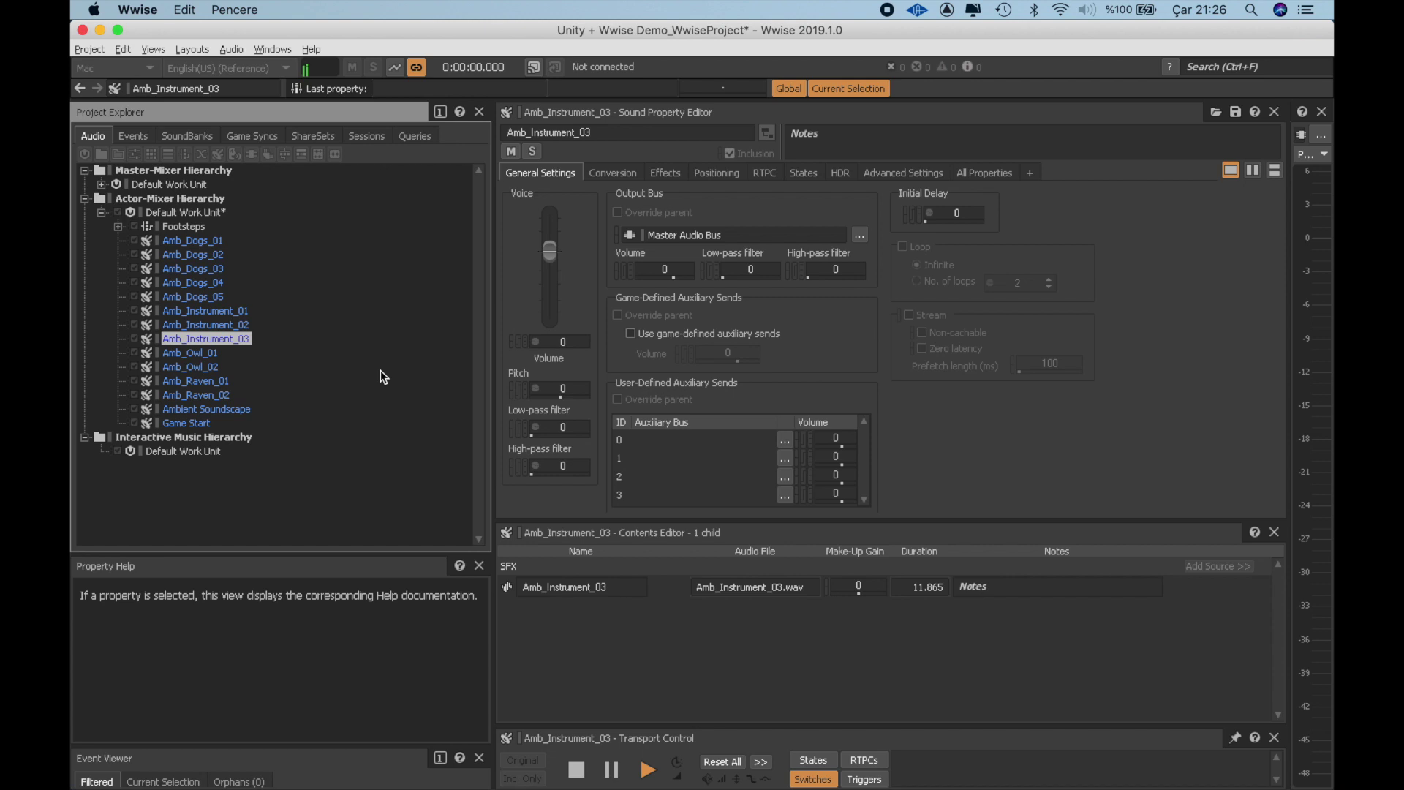
key("Down")
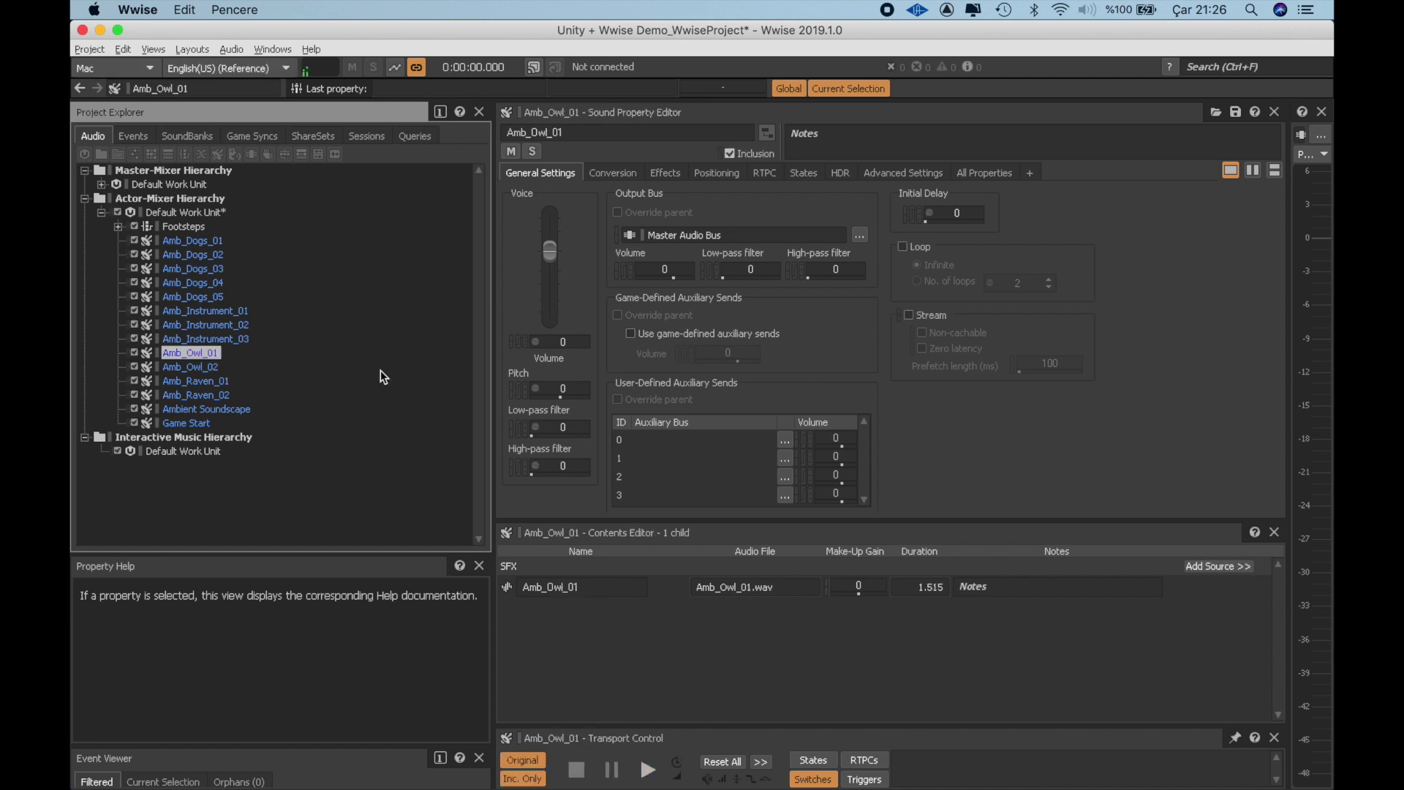
key("space")
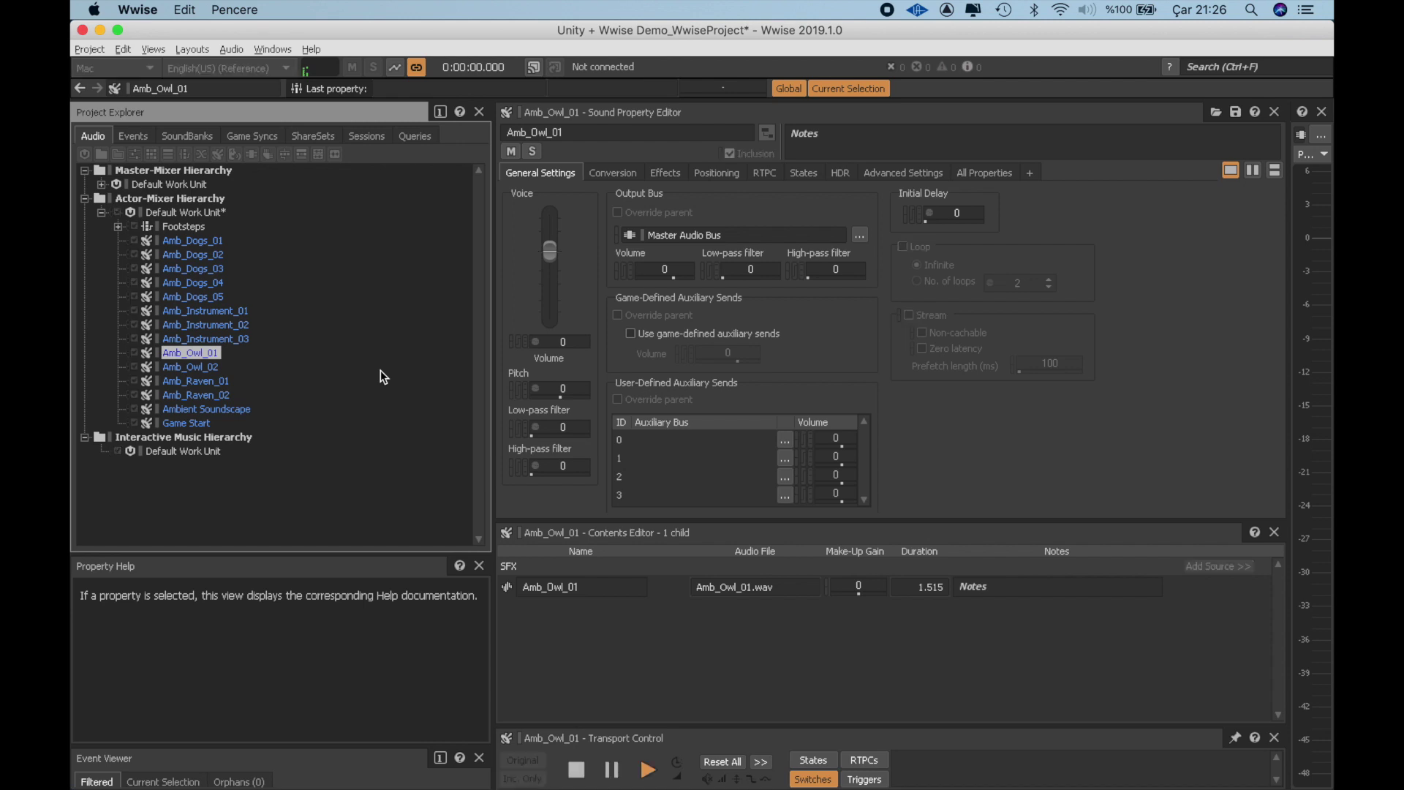
key("Down")
key("Down")
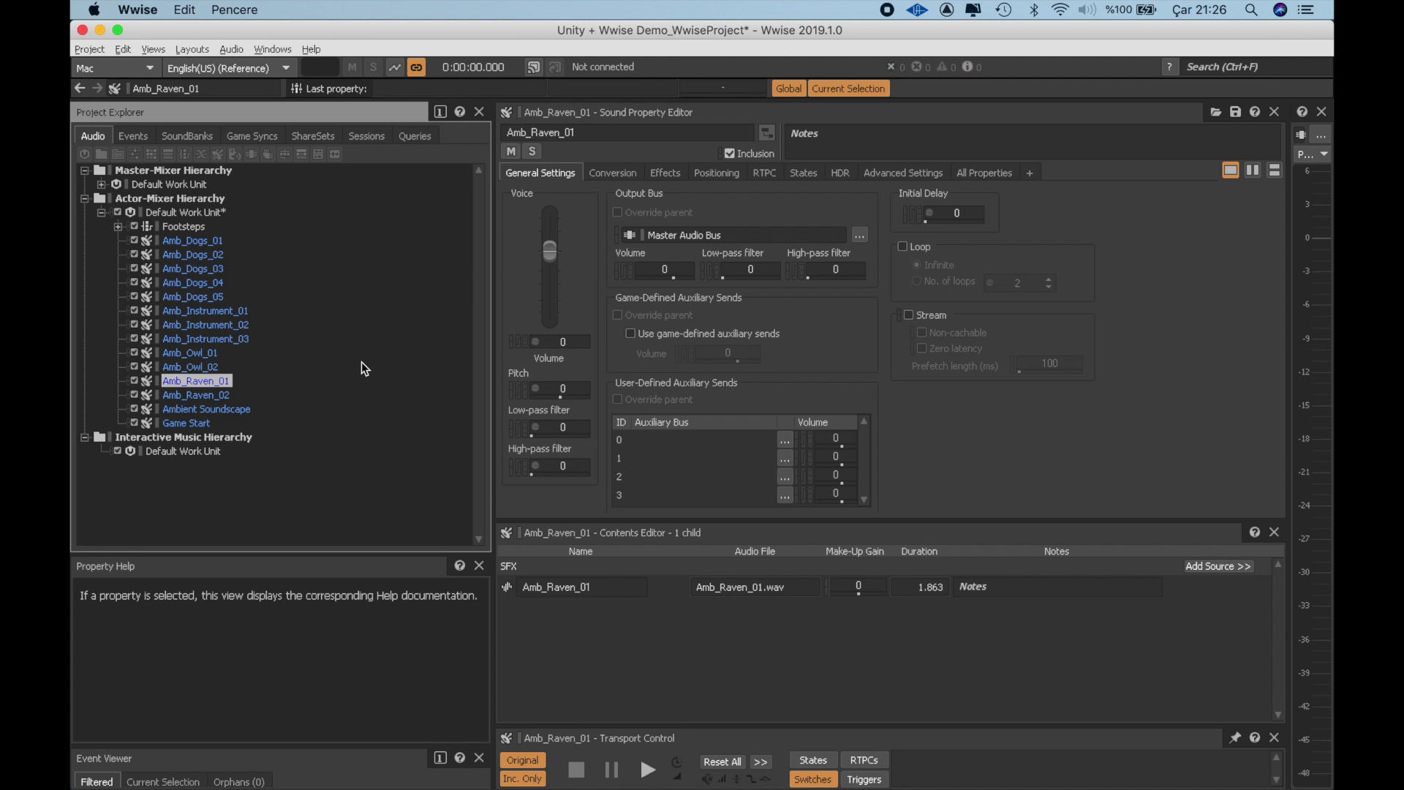
Create a random container named Amb_Dogs in the Actor-Mixer Default Work Unit and move Amb_Dogs_01 through Amb_Dogs_05 into it
right_click(187, 213)
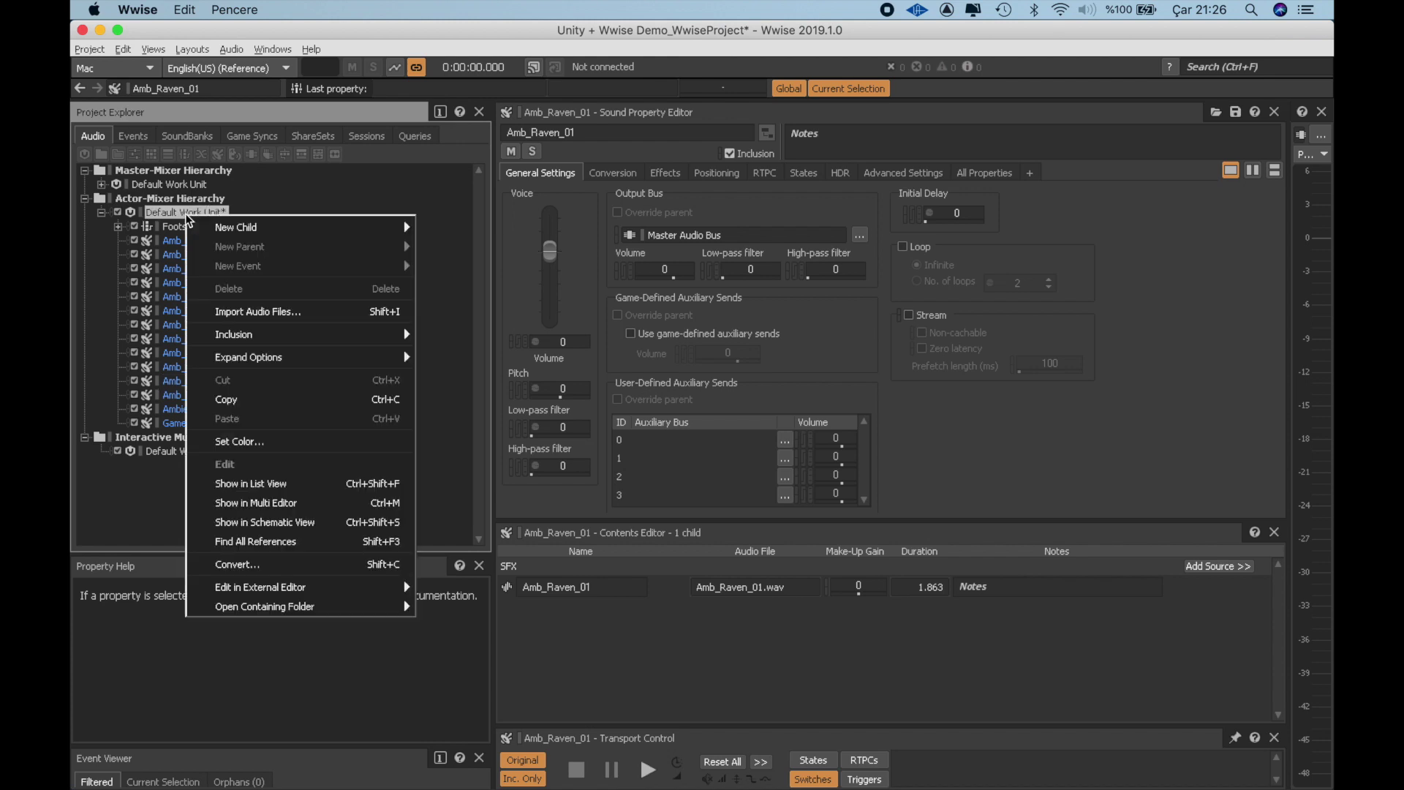
mouse_move(279, 233)
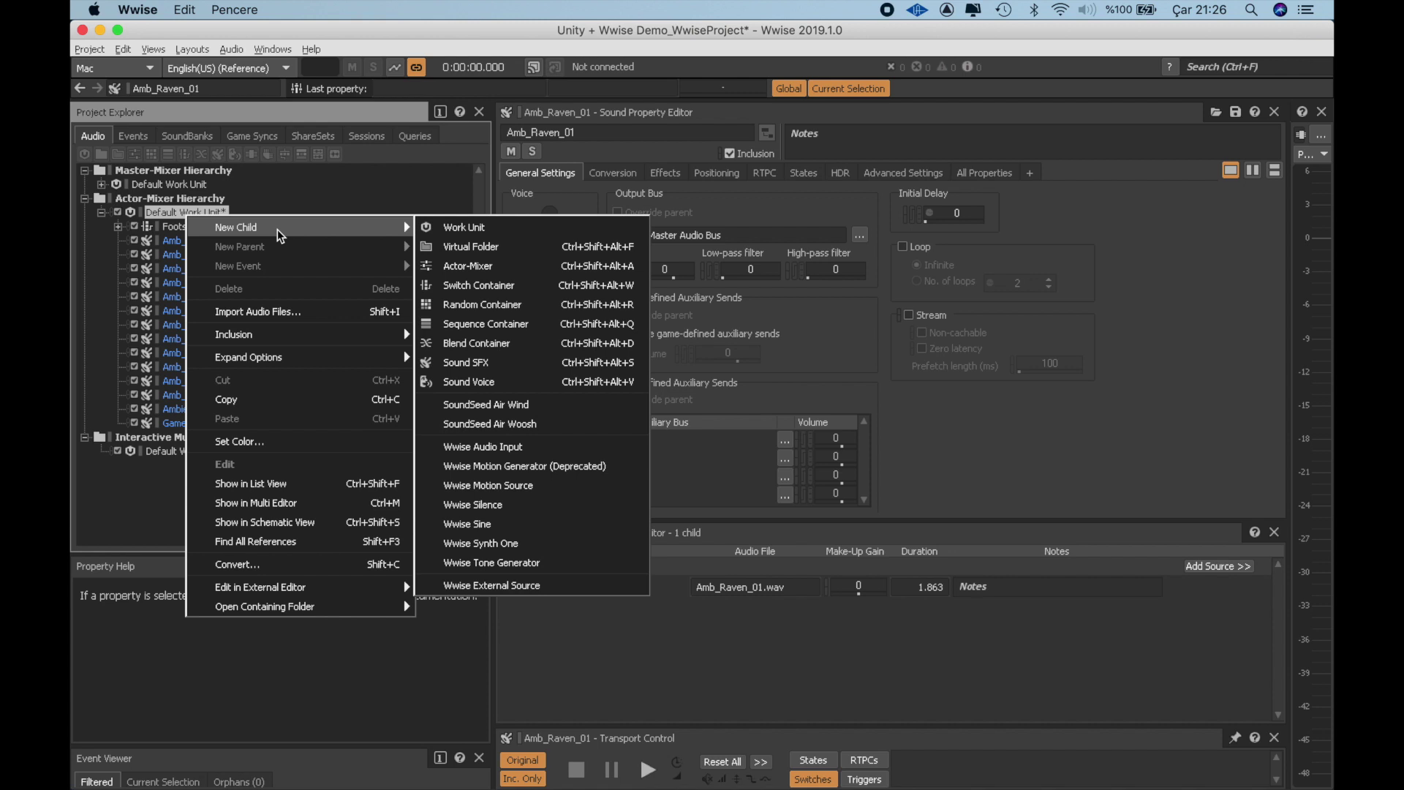
left_click(479, 305)
type("A")
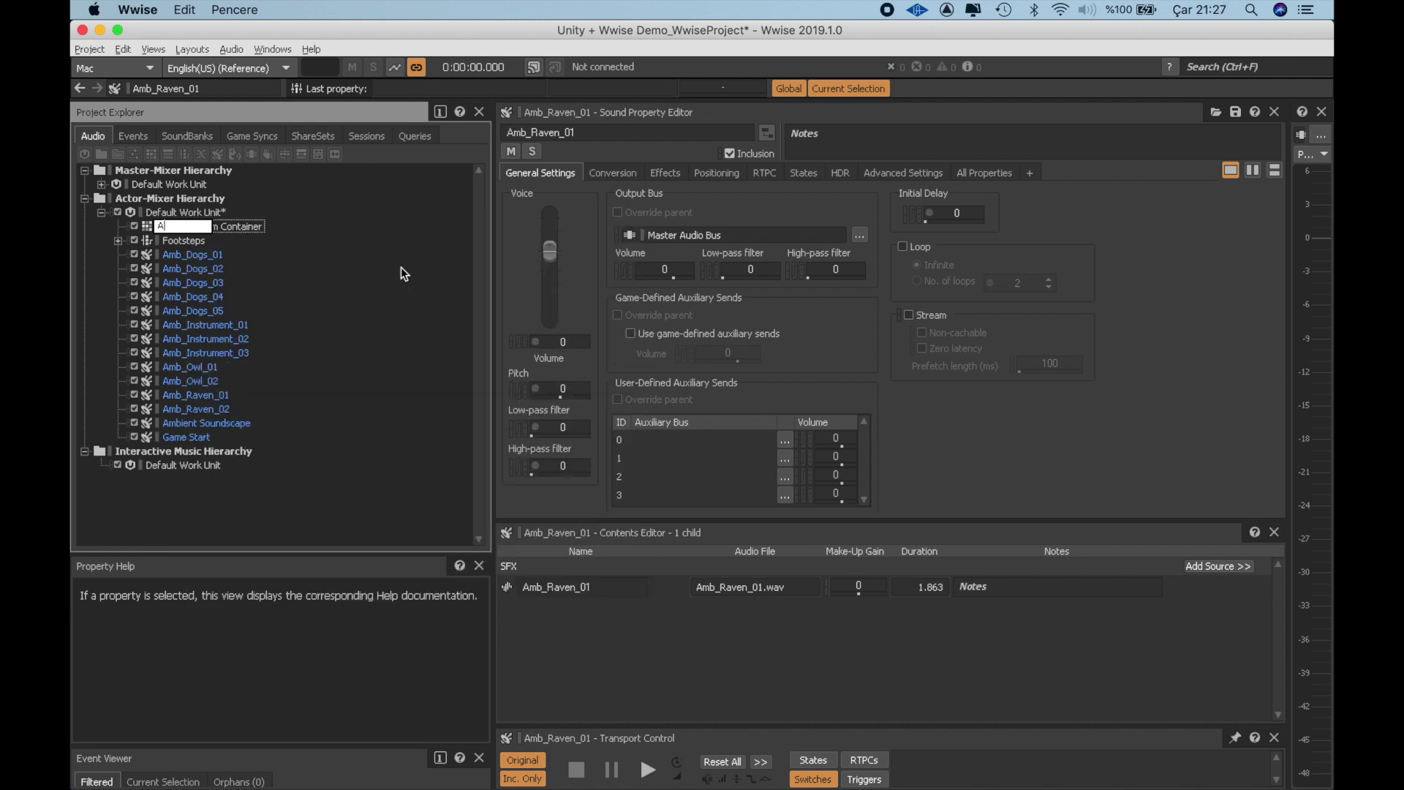
type("mb_Dogs")
key("Return")
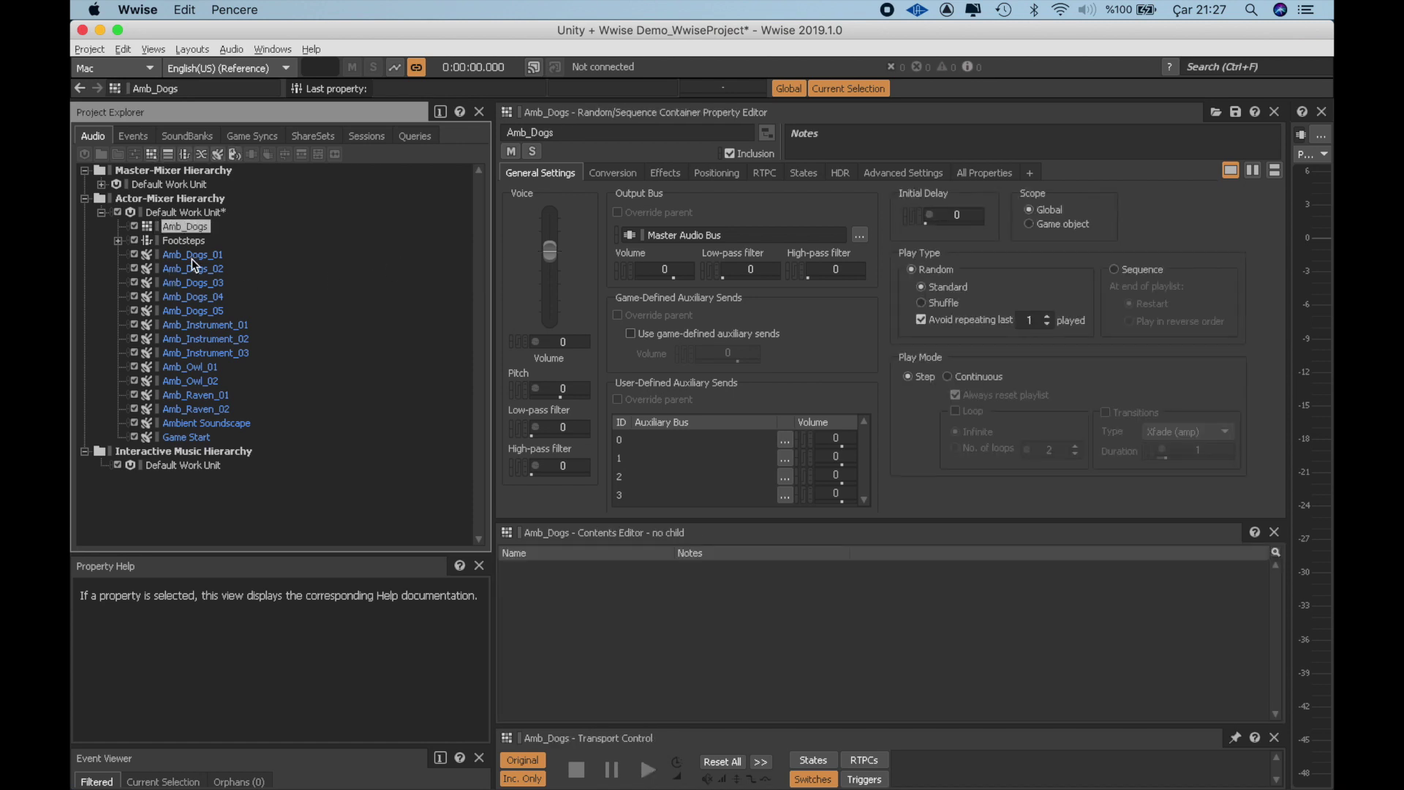
left_click(193, 255)
left_click(193, 310, "shift")
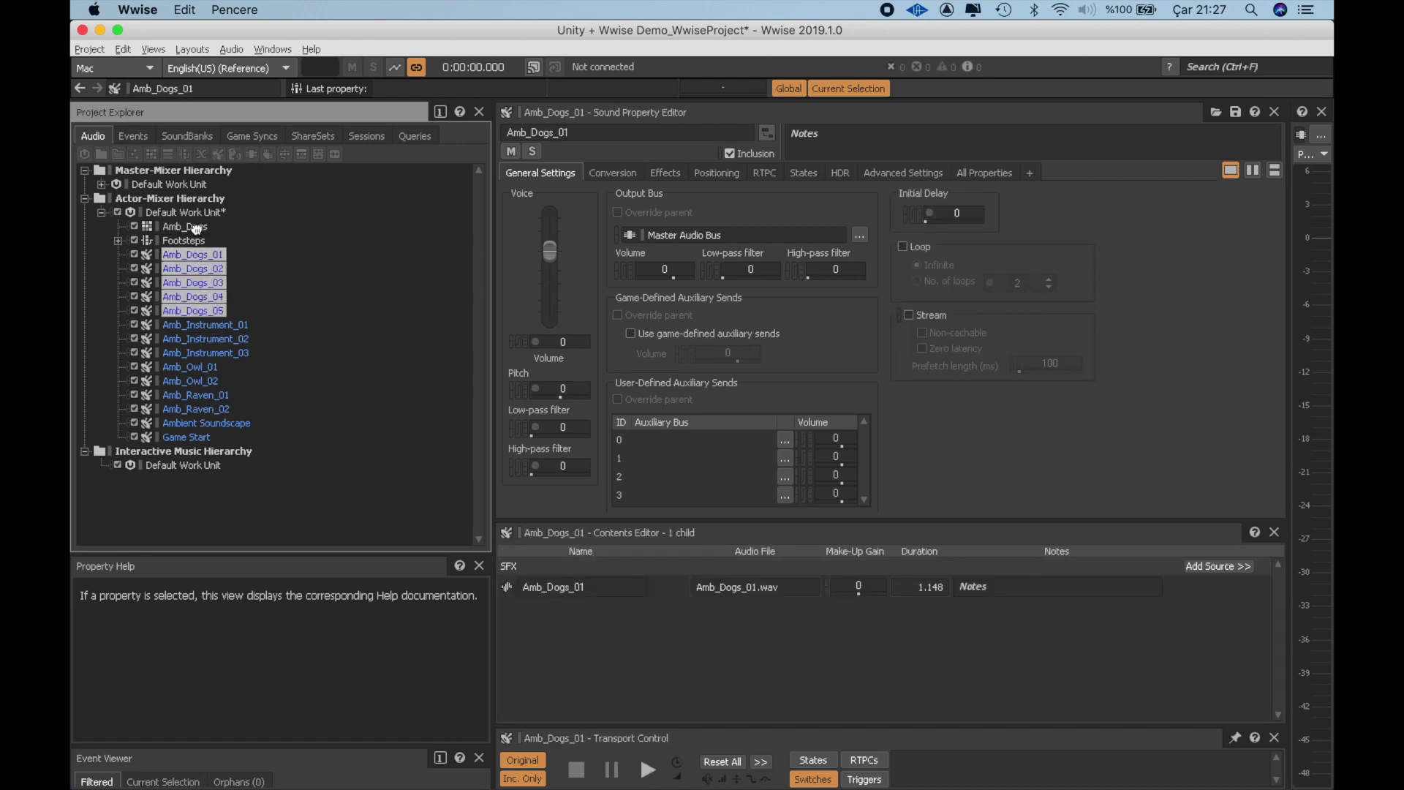
left_click_drag(196, 228, 196, 226)
Create a random container named Amb_Instruments in the same work unit and move Amb_Instrument_01 through Amb_Instrument_03 into it
right_click(185, 212)
left_click(578, 304)
type("Amb_Instruments")
key("Return")
left_click(205, 269)
left_click(204, 296, "shift")
left_click_drag(205, 296, 225, 243)
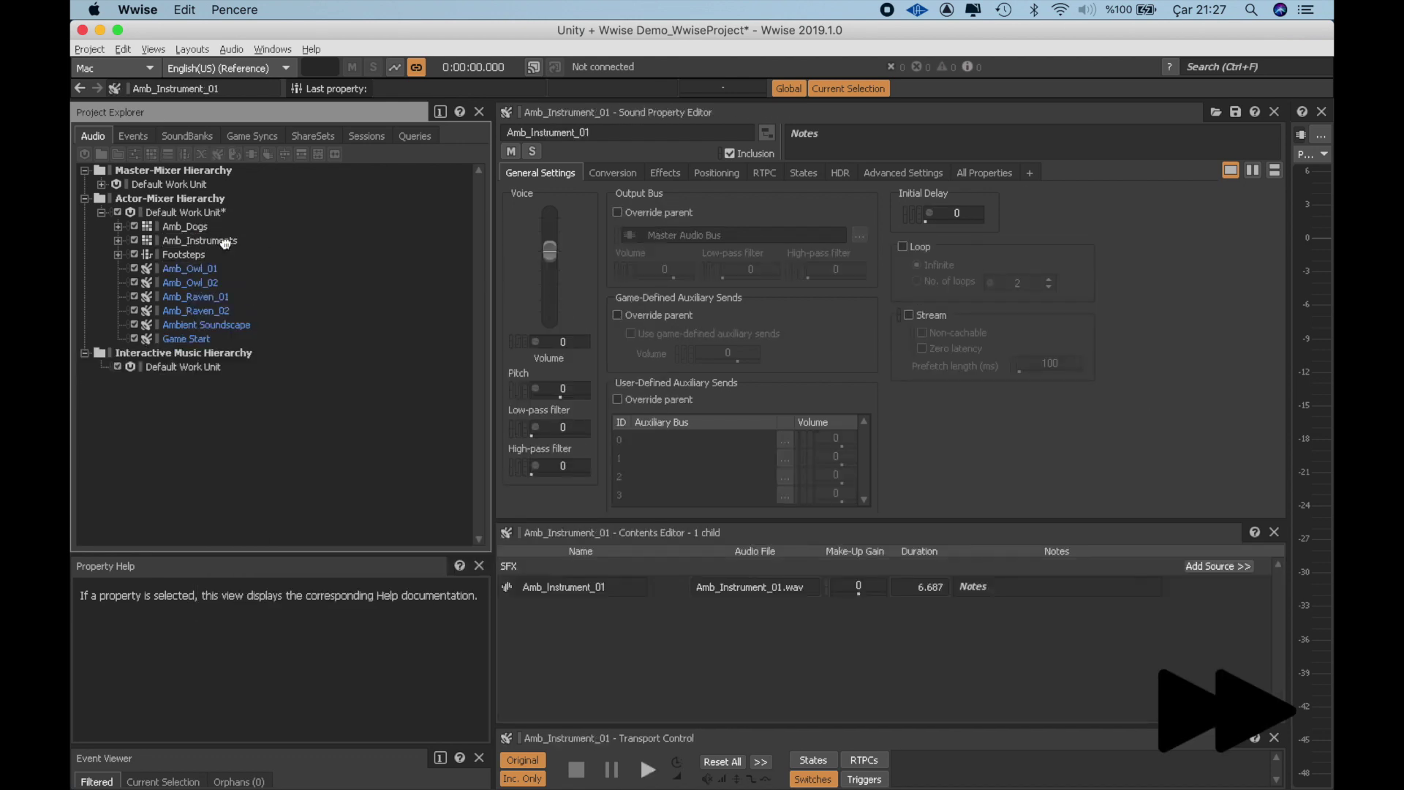
Create a random container named Amb_Owls in the work unit and move Amb_Owl_01 and Amb_Owl_02 into it
right_click(193, 212)
left_click(542, 305)
type("Amb_Owls")
left_click(191, 282)
left_click(192, 296, "shift")
left_click_drag(191, 296, 191, 253)
Create a random container named Amb_Ravens in the work unit and move Amb_Raven_01 and Amb_Raven_02 into it
right_click(190, 213)
left_click(542, 305)
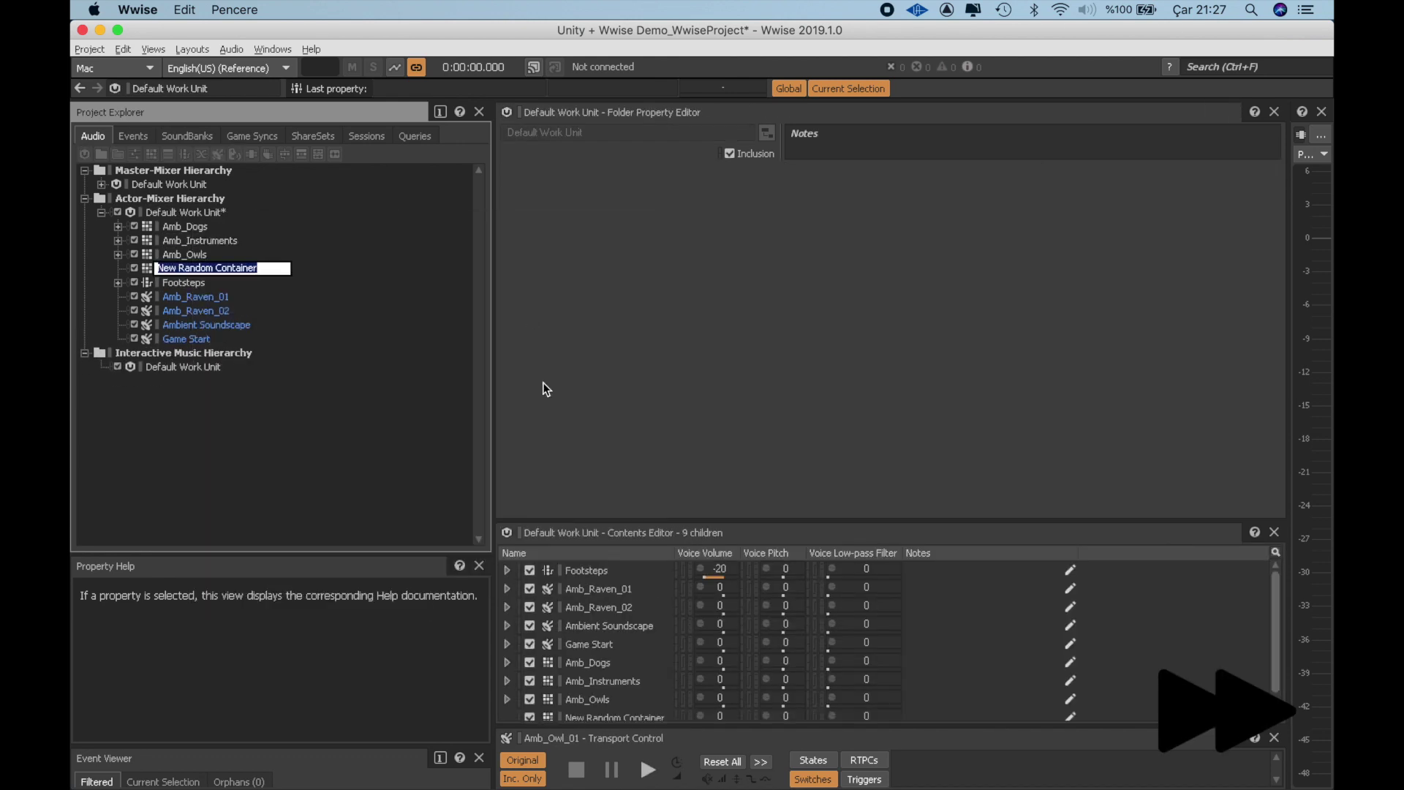
type("Amb_Ravens")
key("Return")
left_click(196, 296)
left_click(199, 310, "shift")
left_click_drag(199, 310, 201, 271)
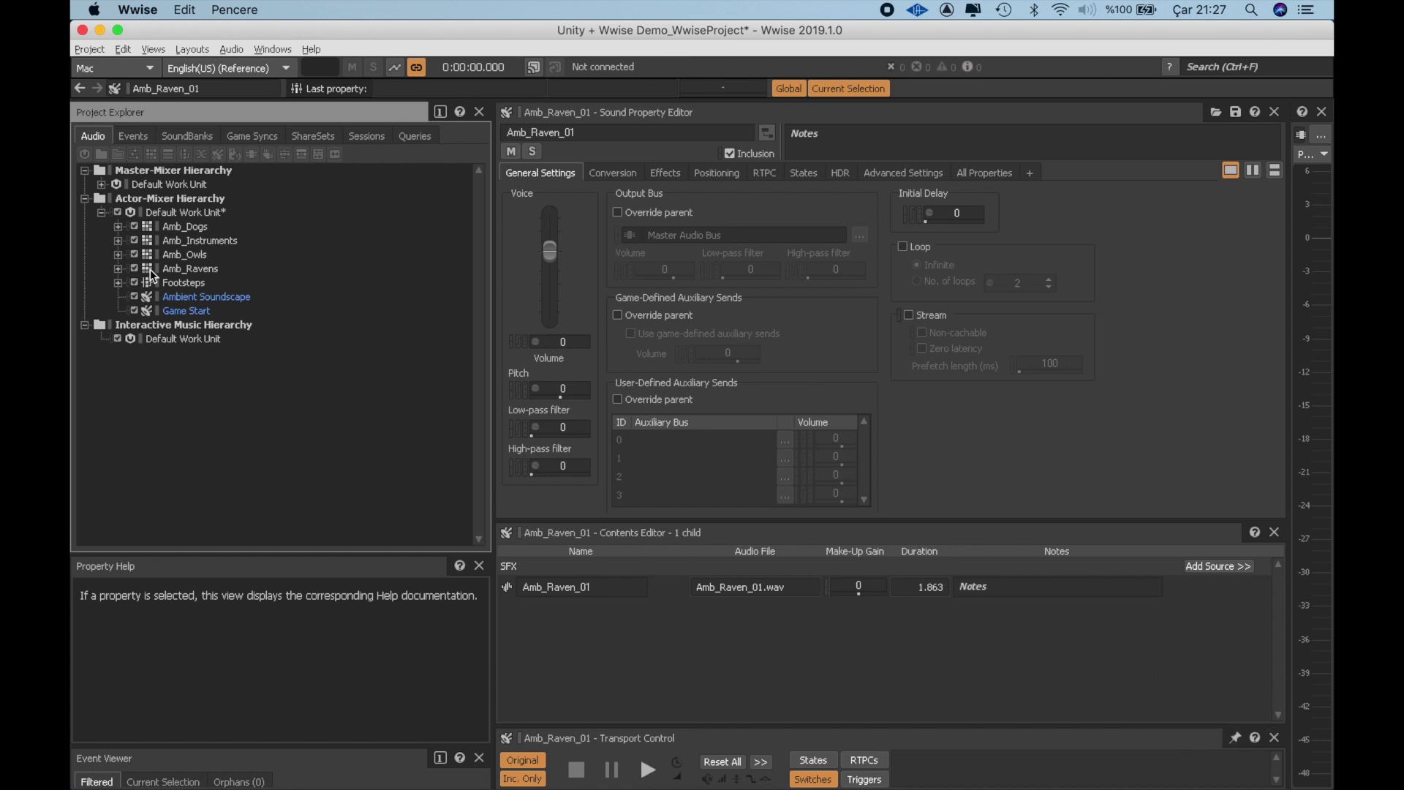
Create a sequence container named Dogs in the work unit and move the Amb_Dogs random container into it
right_click(193, 212)
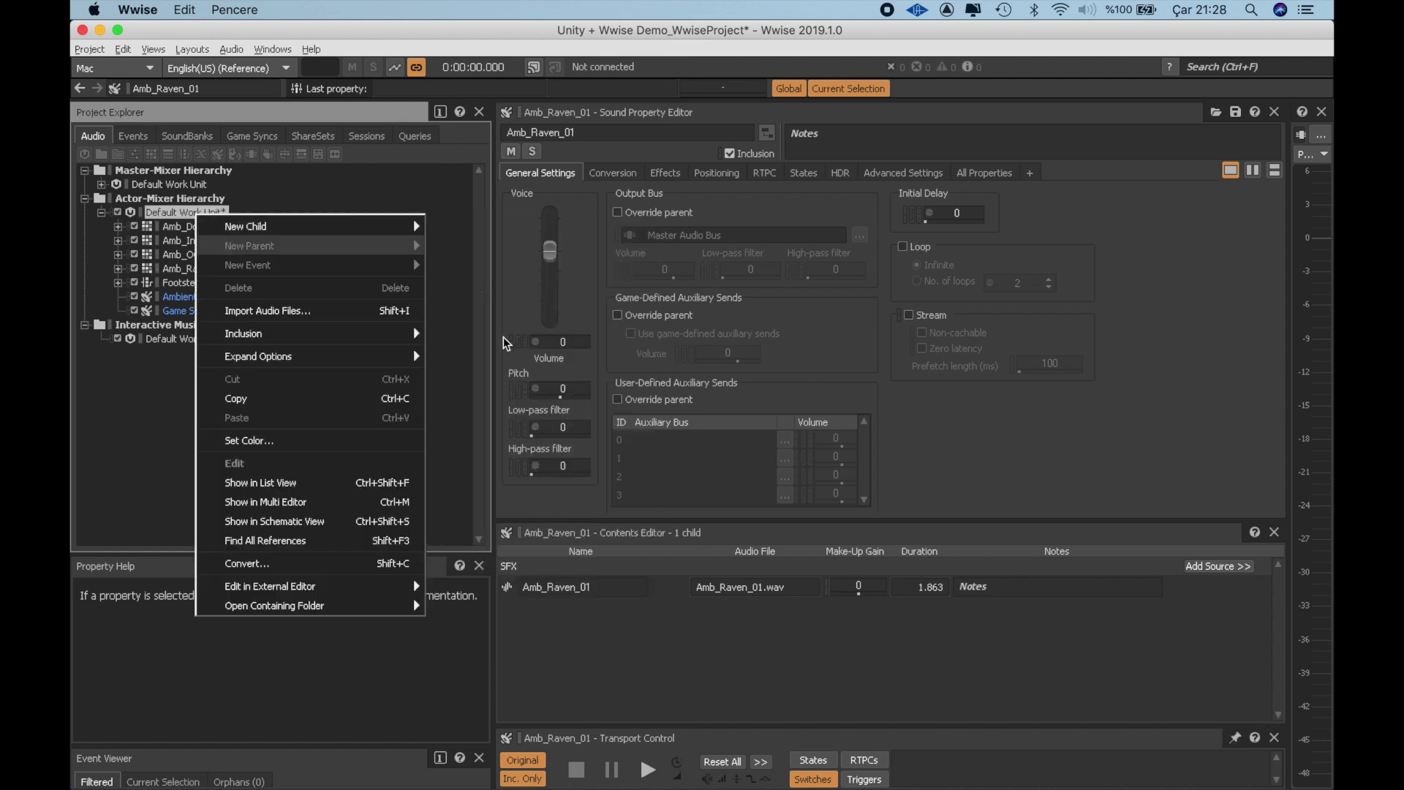
mouse_move(406, 228)
left_click(545, 322)
type("Dogs")
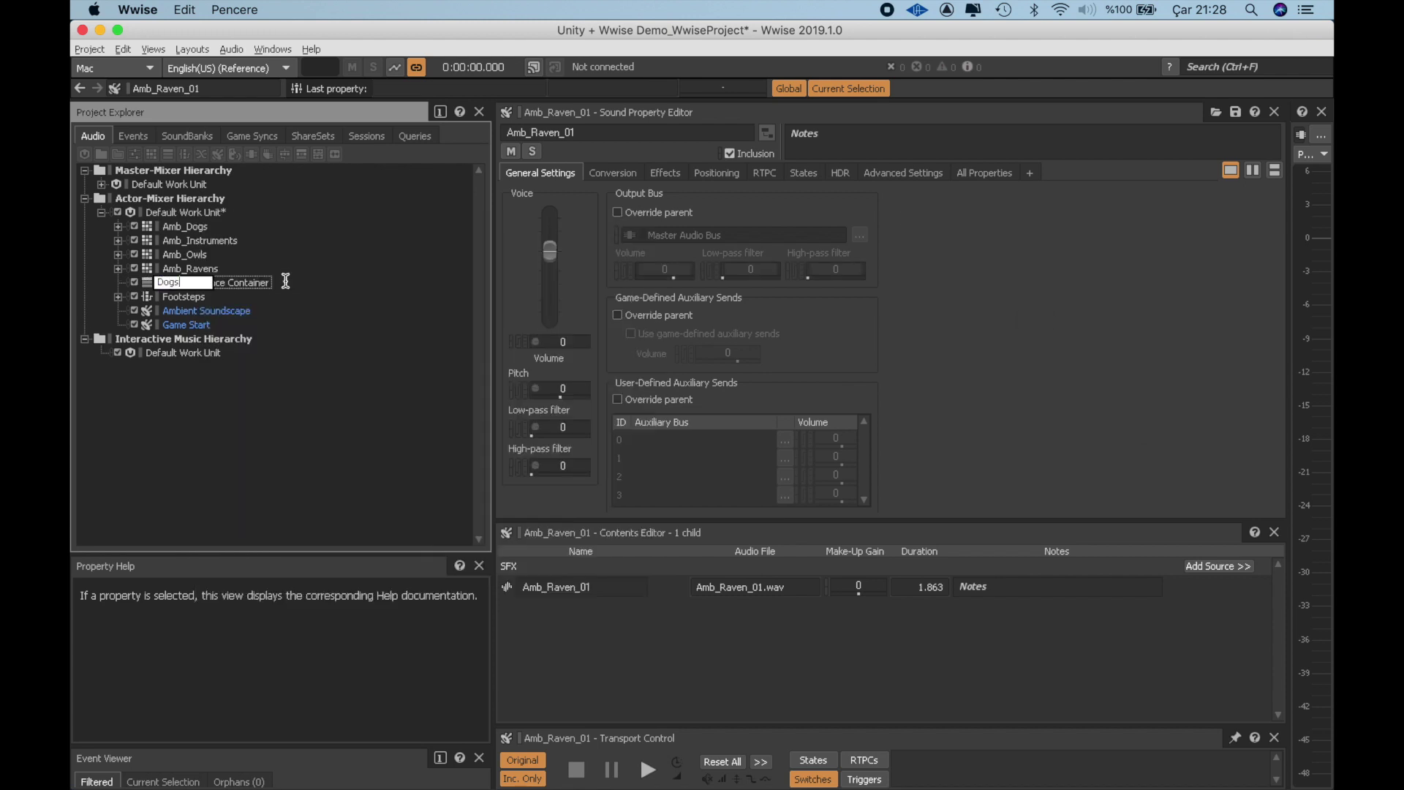
key("Return")
left_click_drag(173, 229, 177, 286)
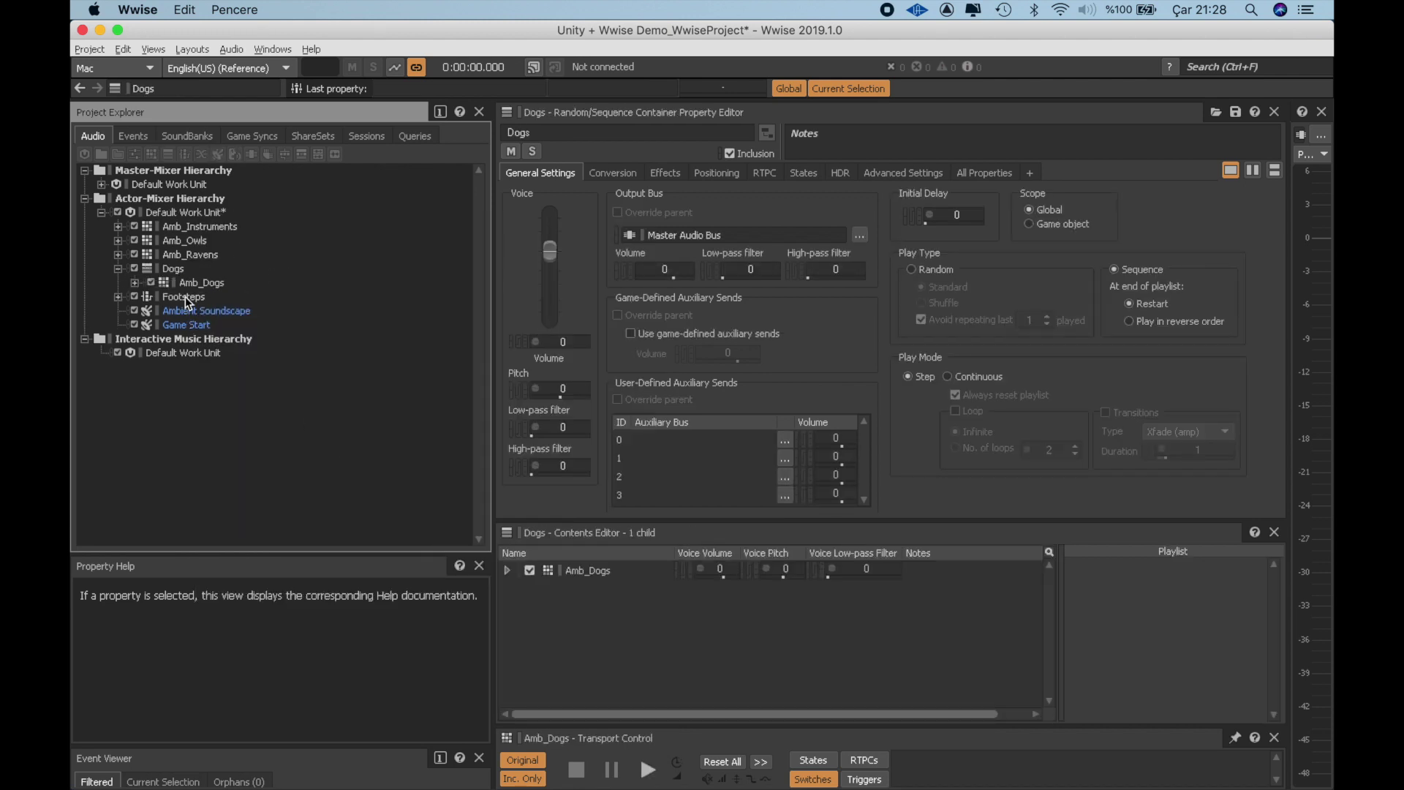
Add a Wwise Silence child to the Dogs sequence container and set its duration to 30 seconds
right_click(174, 269)
mouse_move(219, 284)
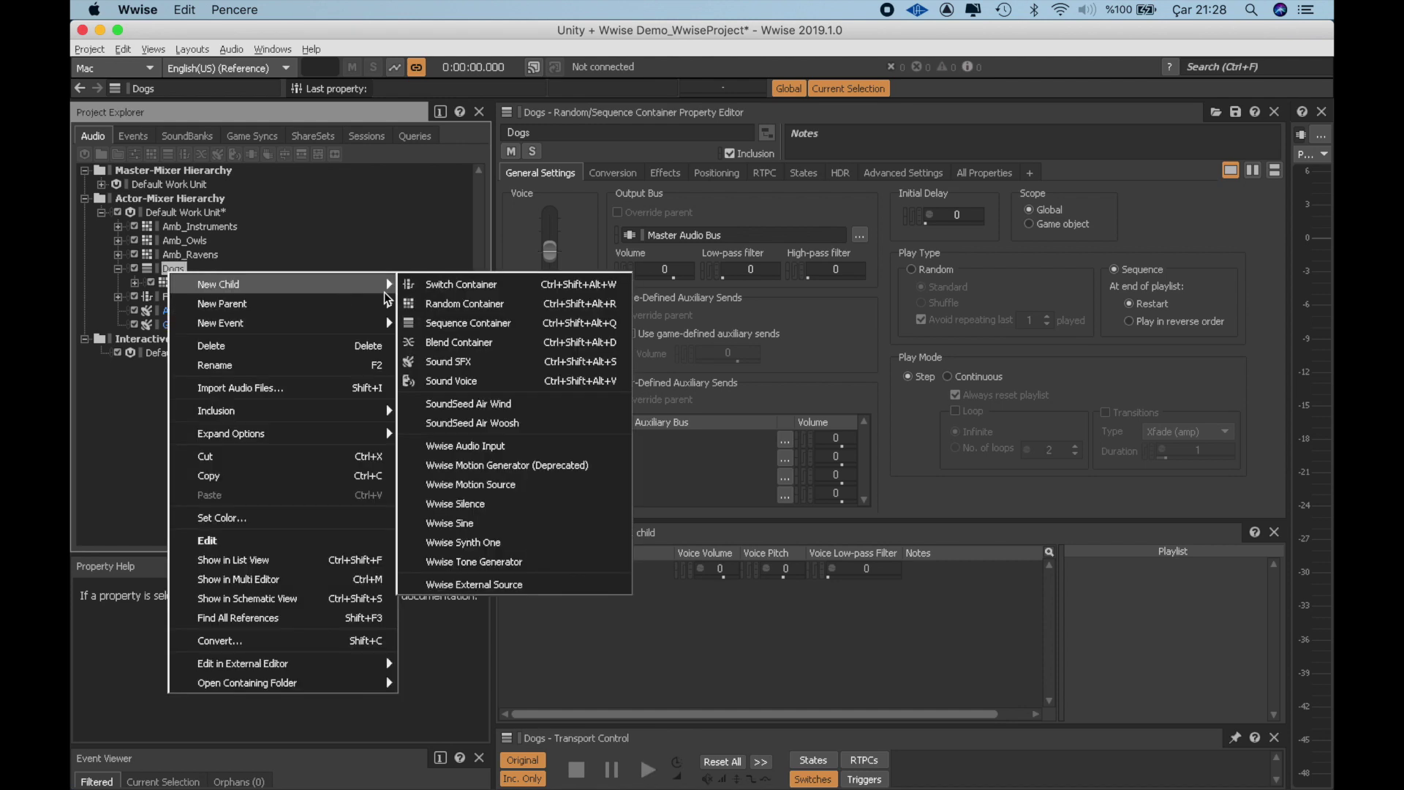
left_click(488, 504)
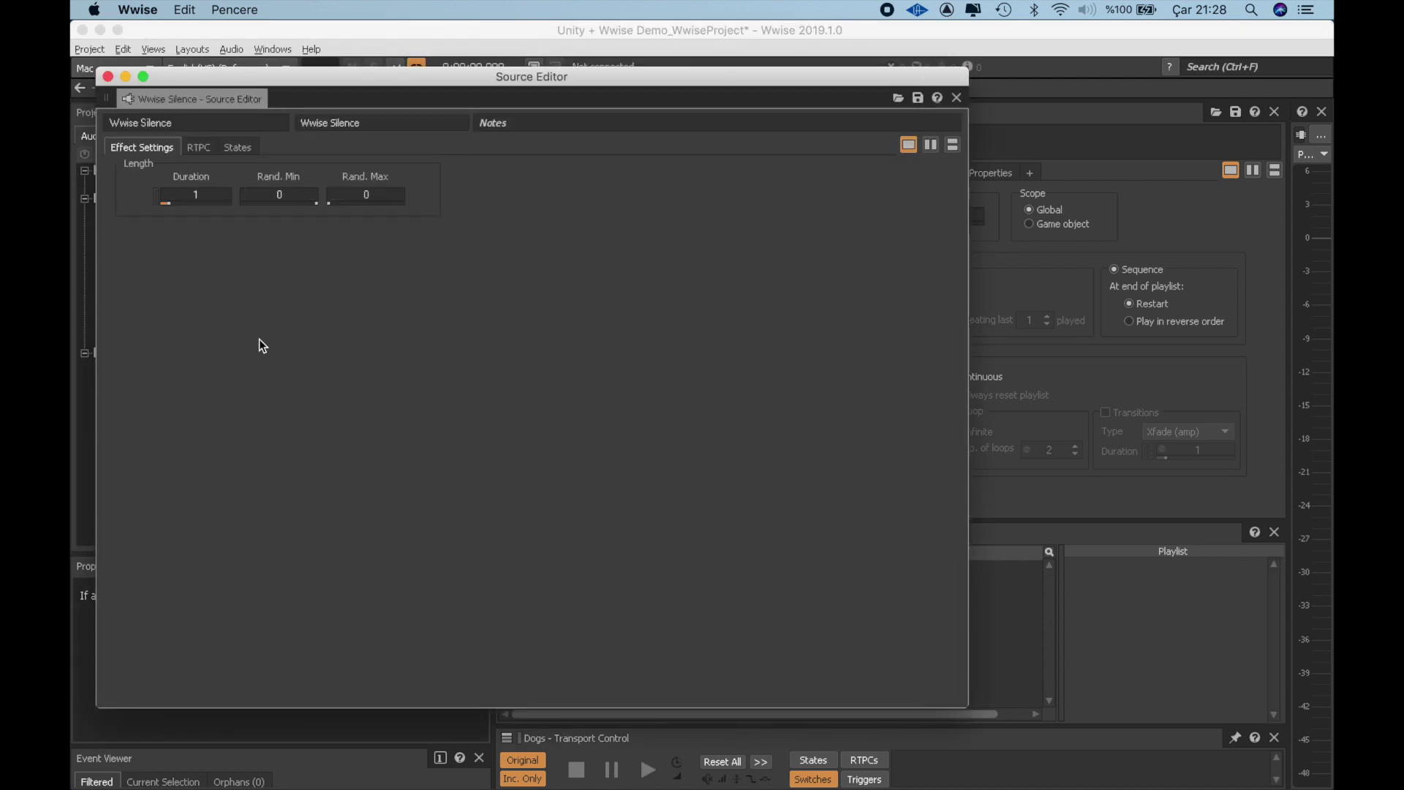
left_click_drag(168, 201, 282, 232)
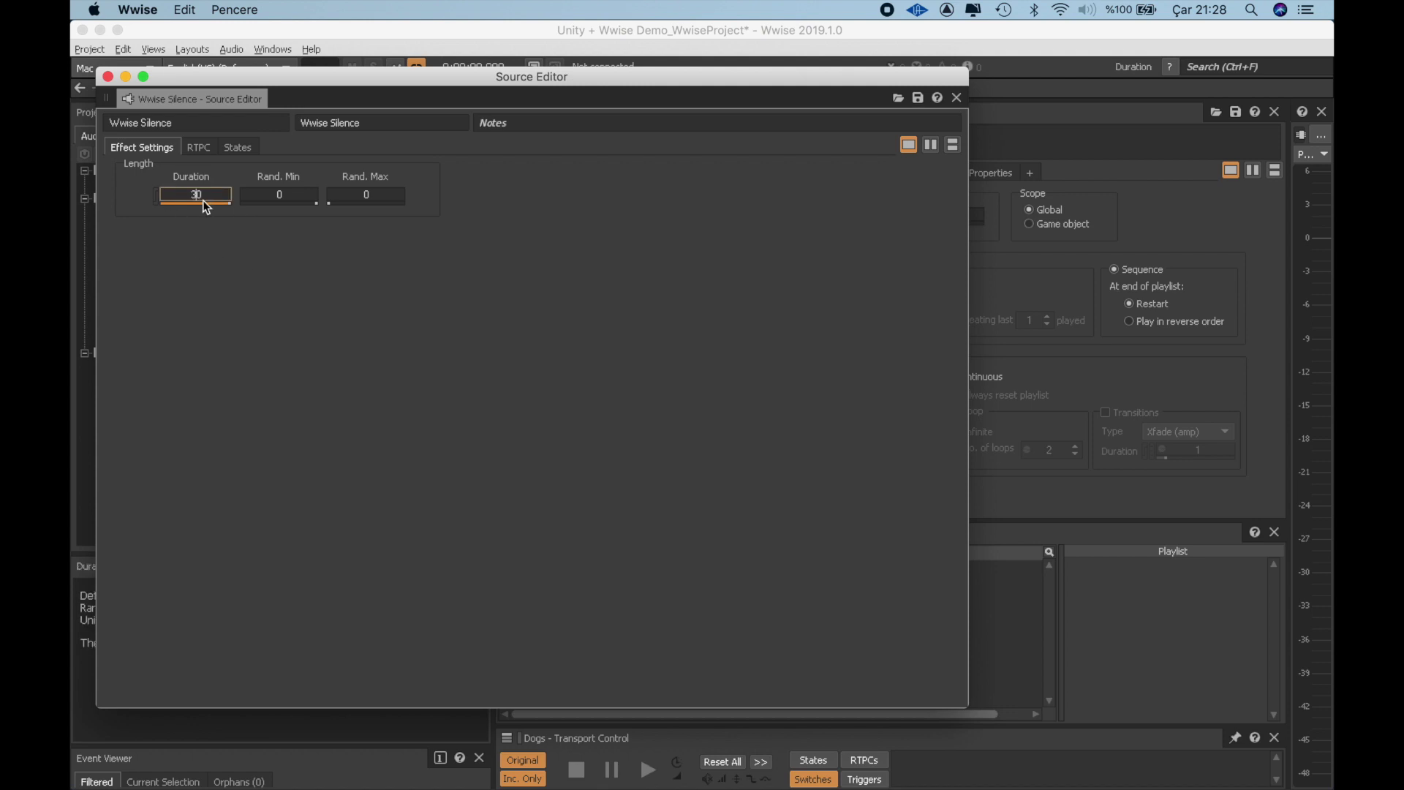
Set the silence's random minimum to -15 and random maximum to 15, and close the Source Editor
left_click(294, 195)
type("-15")
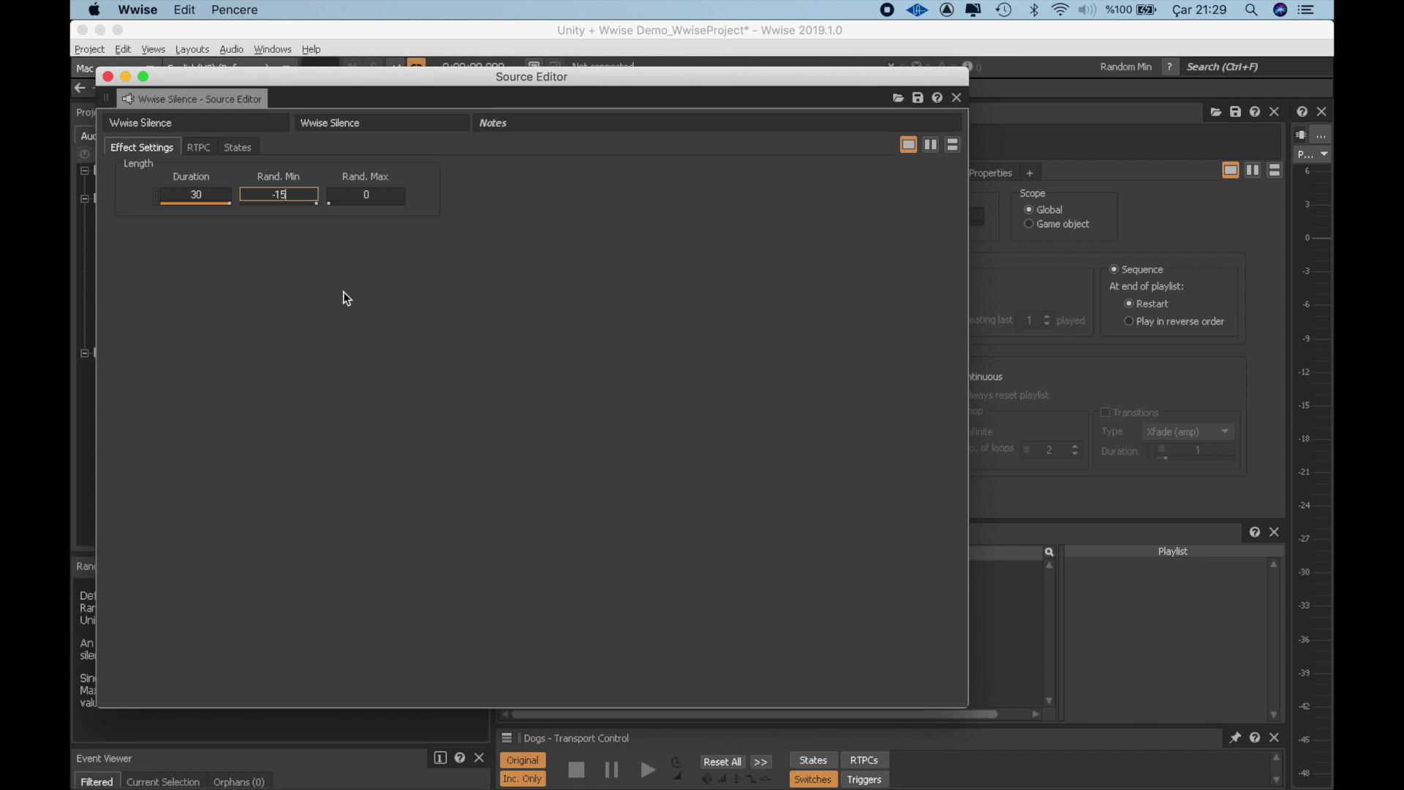
left_click(373, 195)
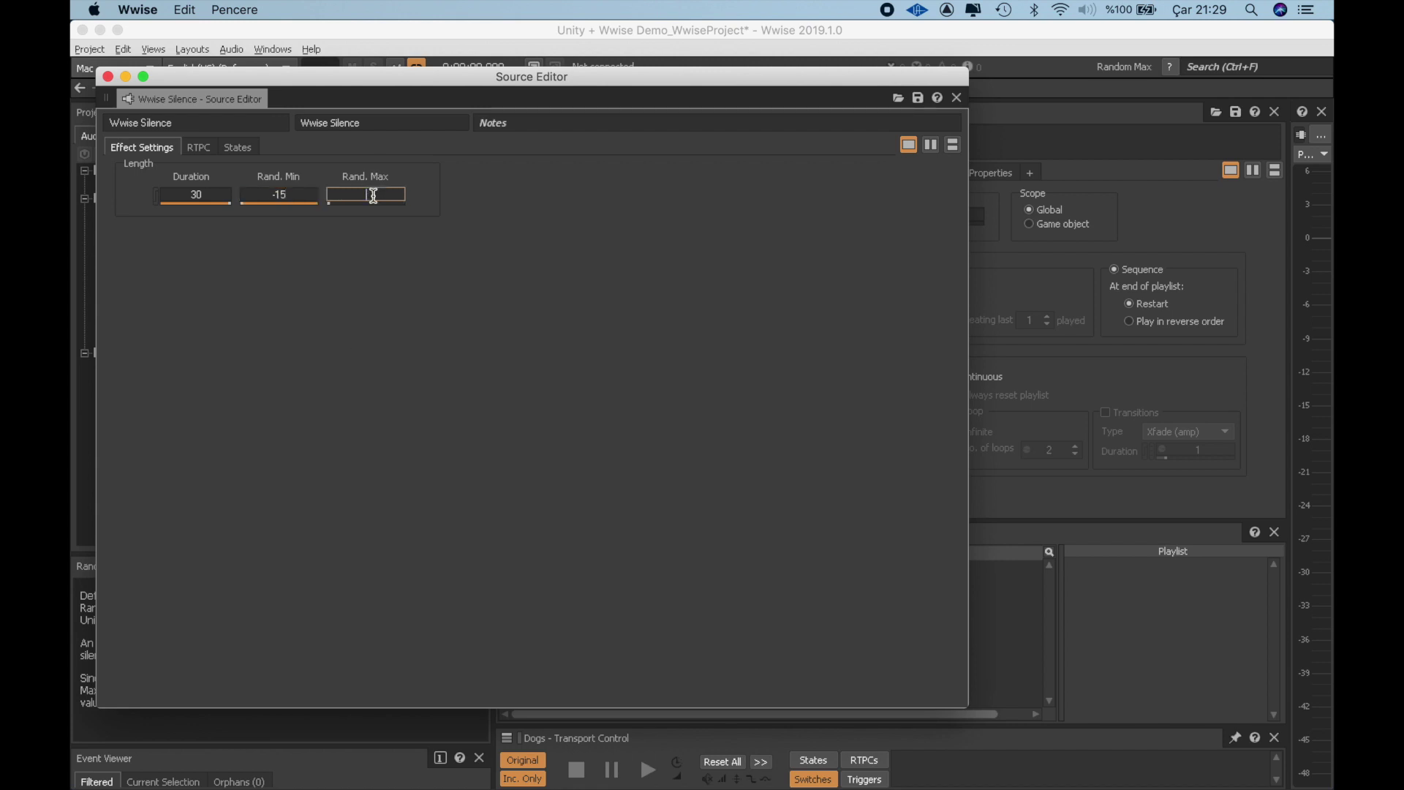
type("15")
left_click(369, 292)
left_click(107, 76)
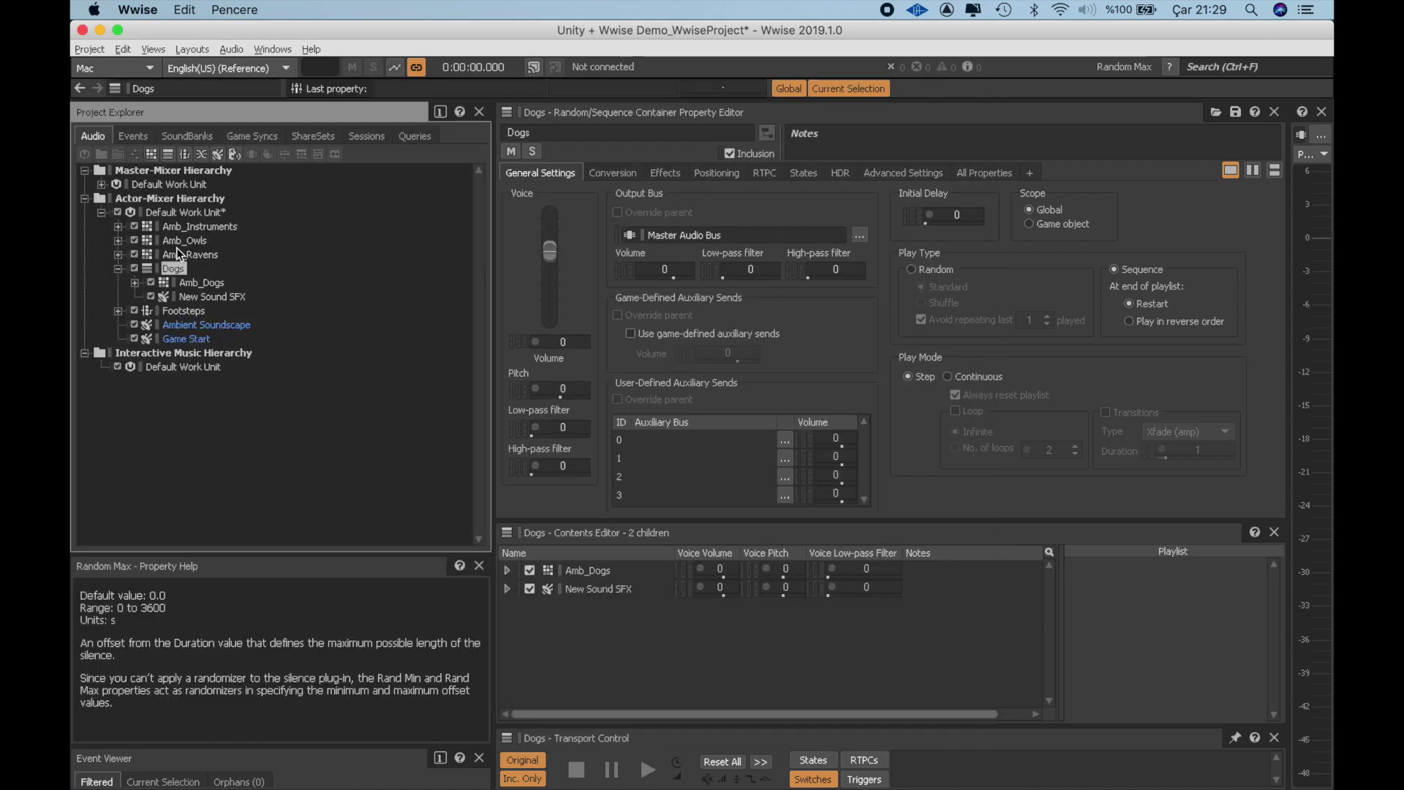
Set the Dogs container's play mode to Continuous with Loop enabled and add Amb_Dogs to its playlist
left_click(972, 376)
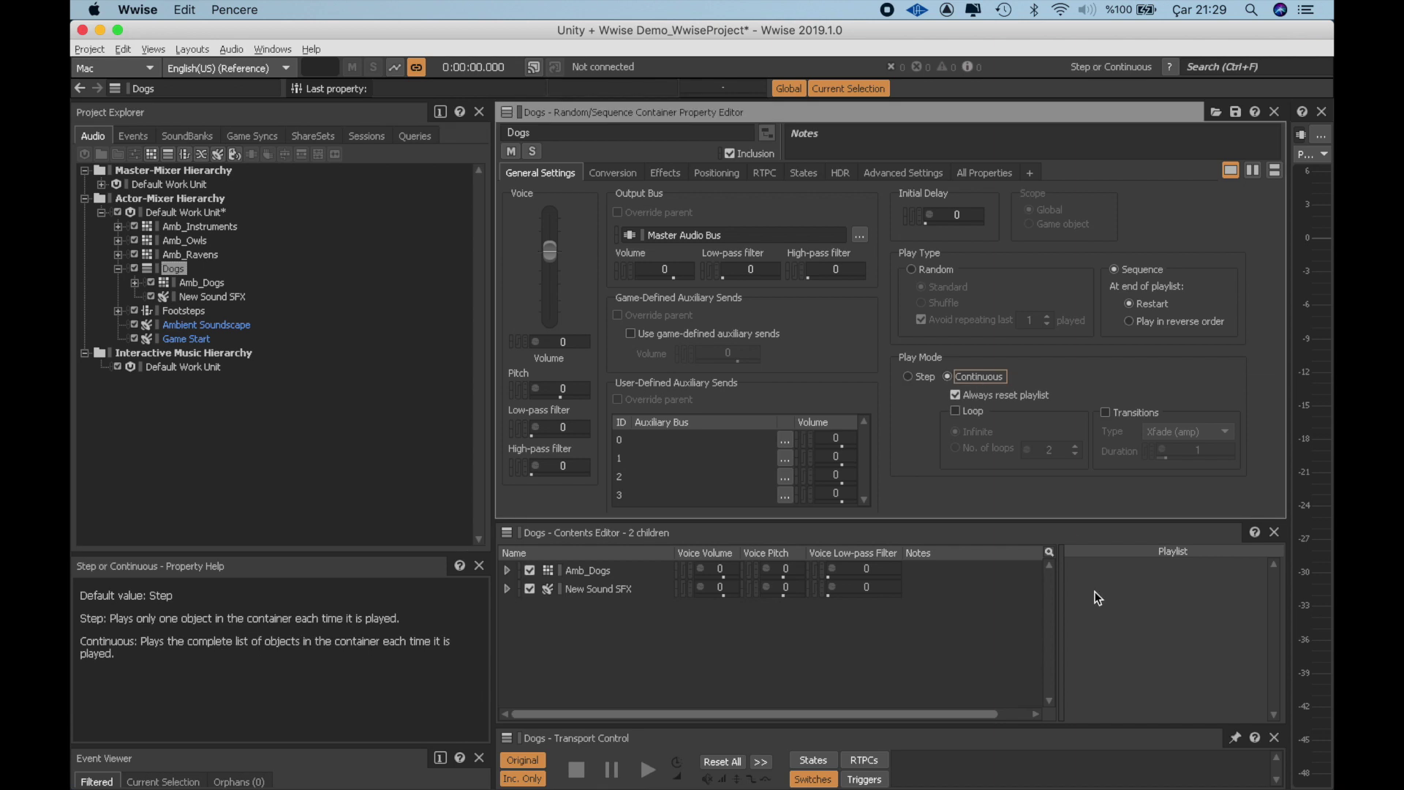
left_click(989, 412)
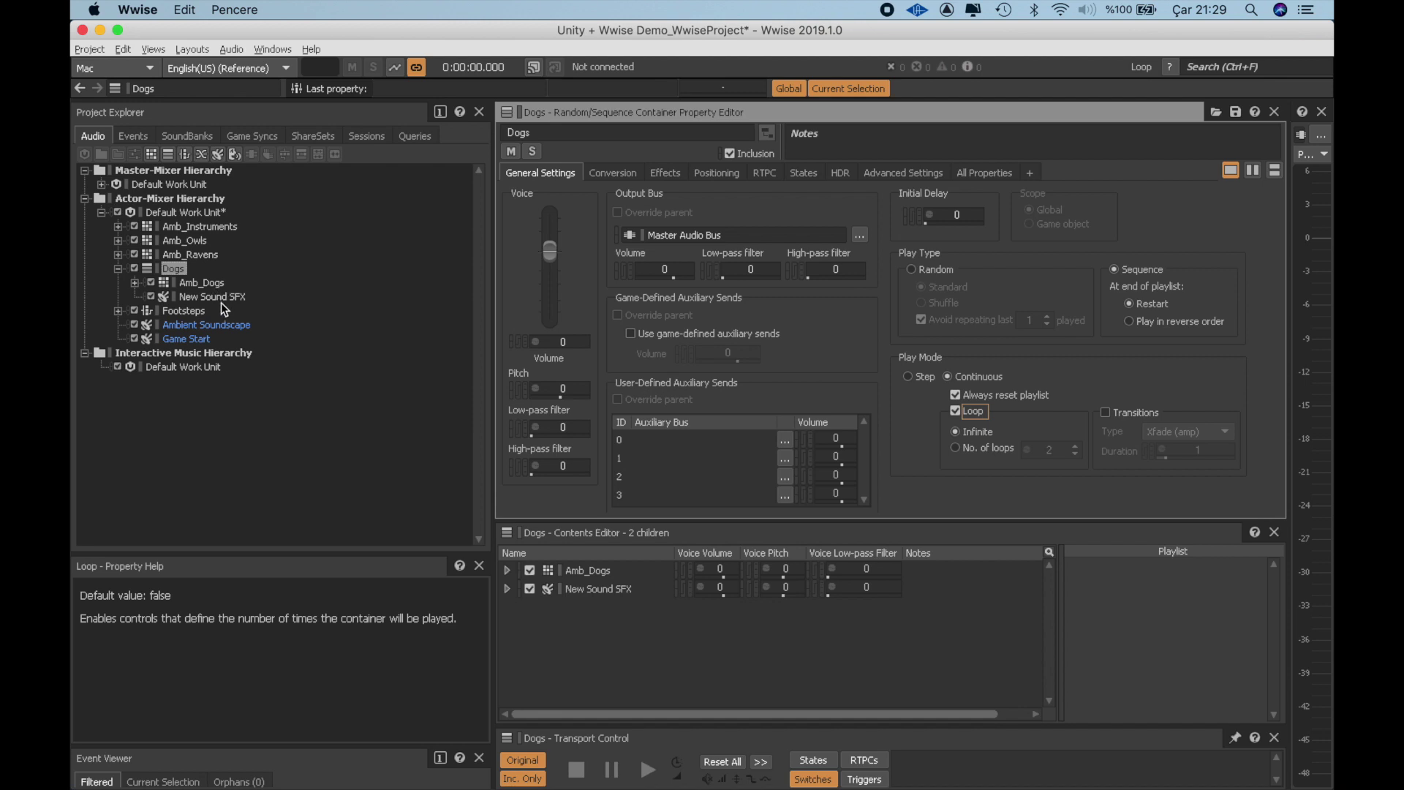
left_click_drag(208, 285, 1133, 570)
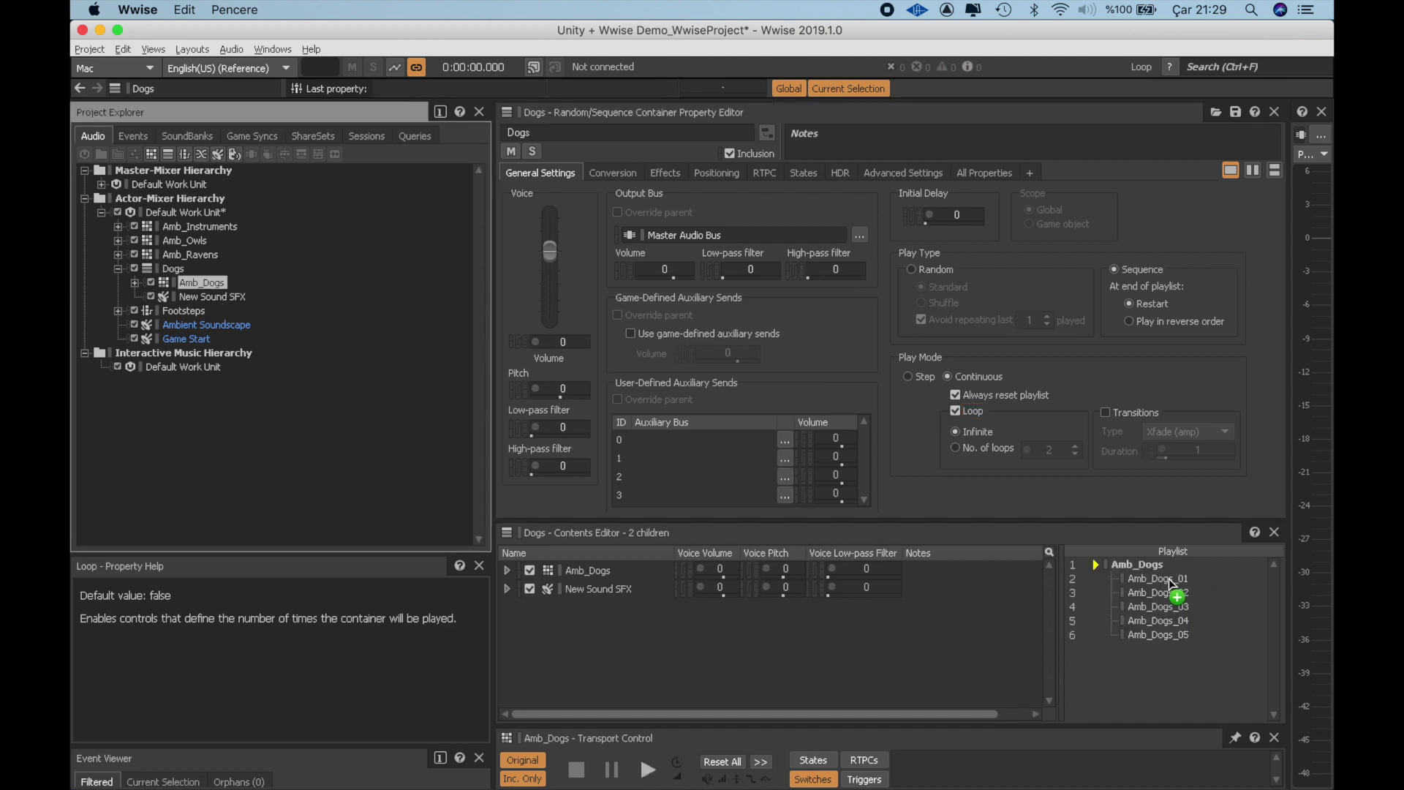
Rename the New Sound SFX object inside the Dogs container to Silence
left_click(214, 297)
right_click(259, 296)
left_click(332, 434)
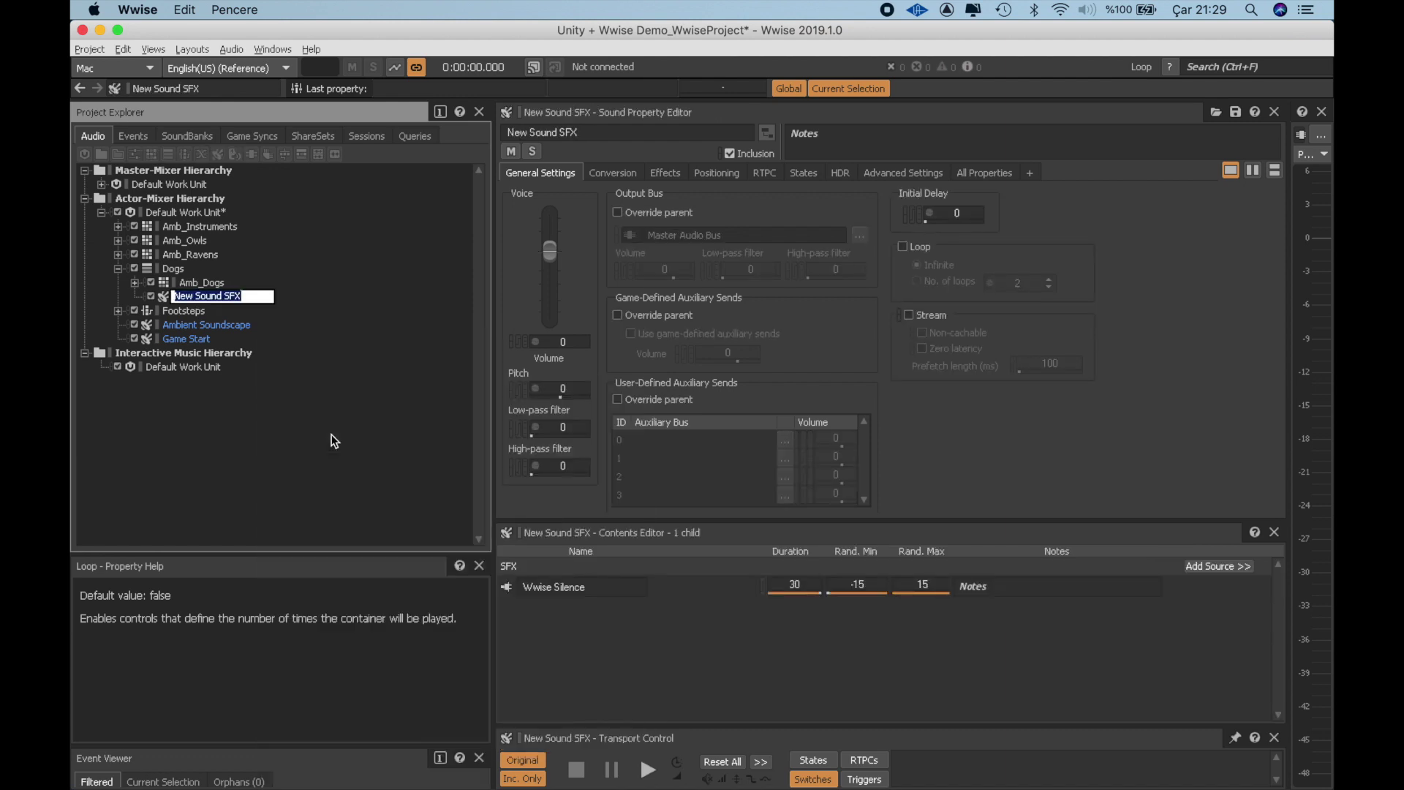
type("Silence")
key("Return")
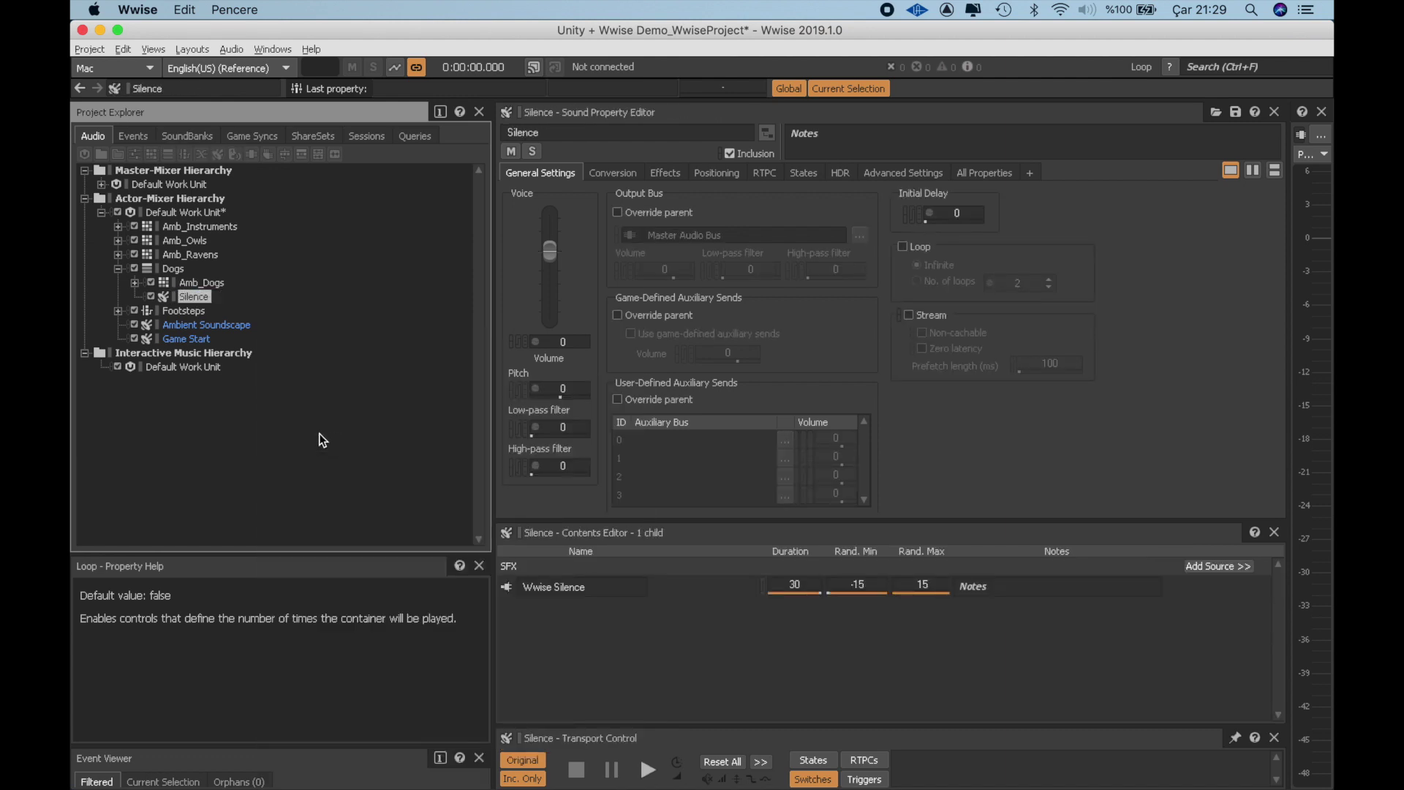
Add the Silence object to the Dogs container's playlist after the Amb_Dogs entries
left_click(175, 270)
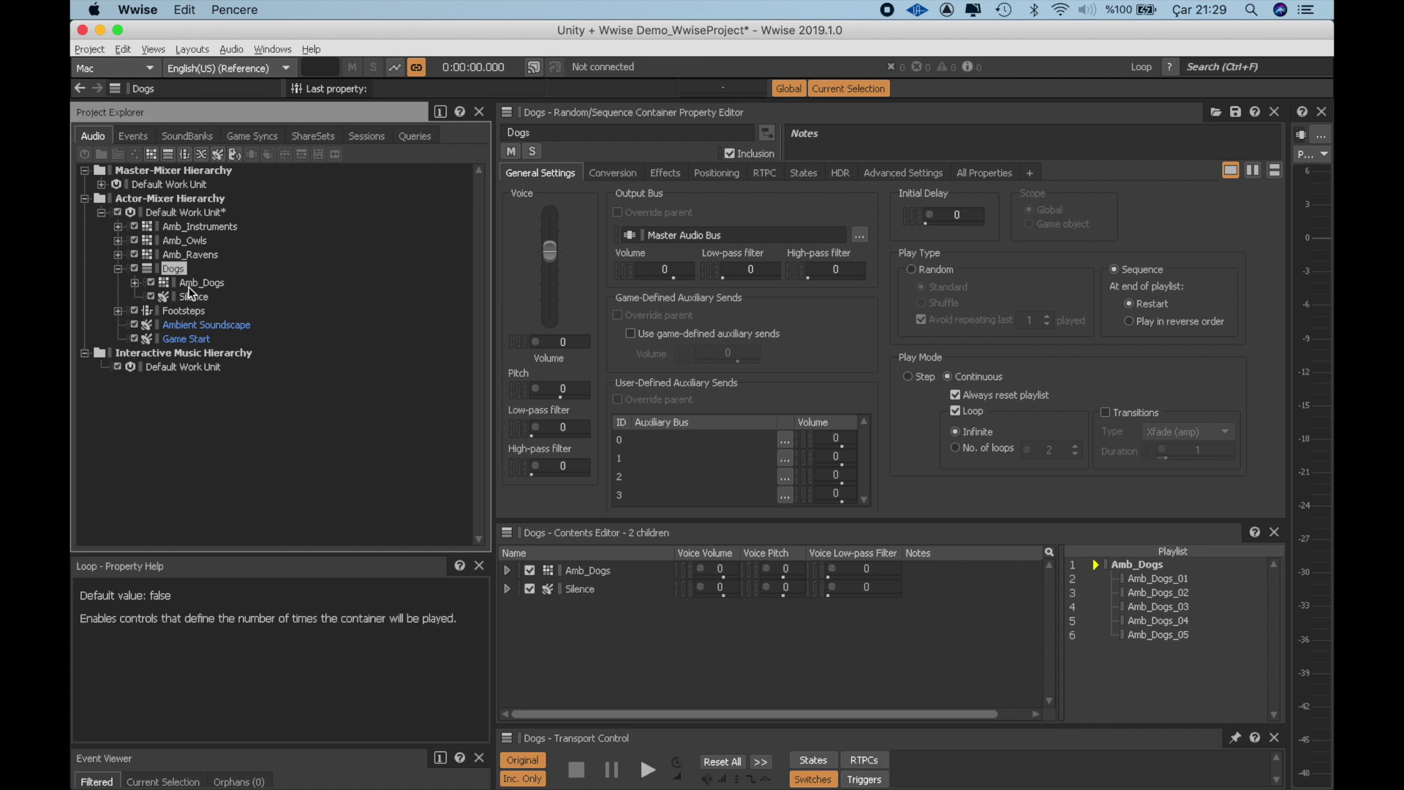
left_click_drag(191, 297, 1151, 693)
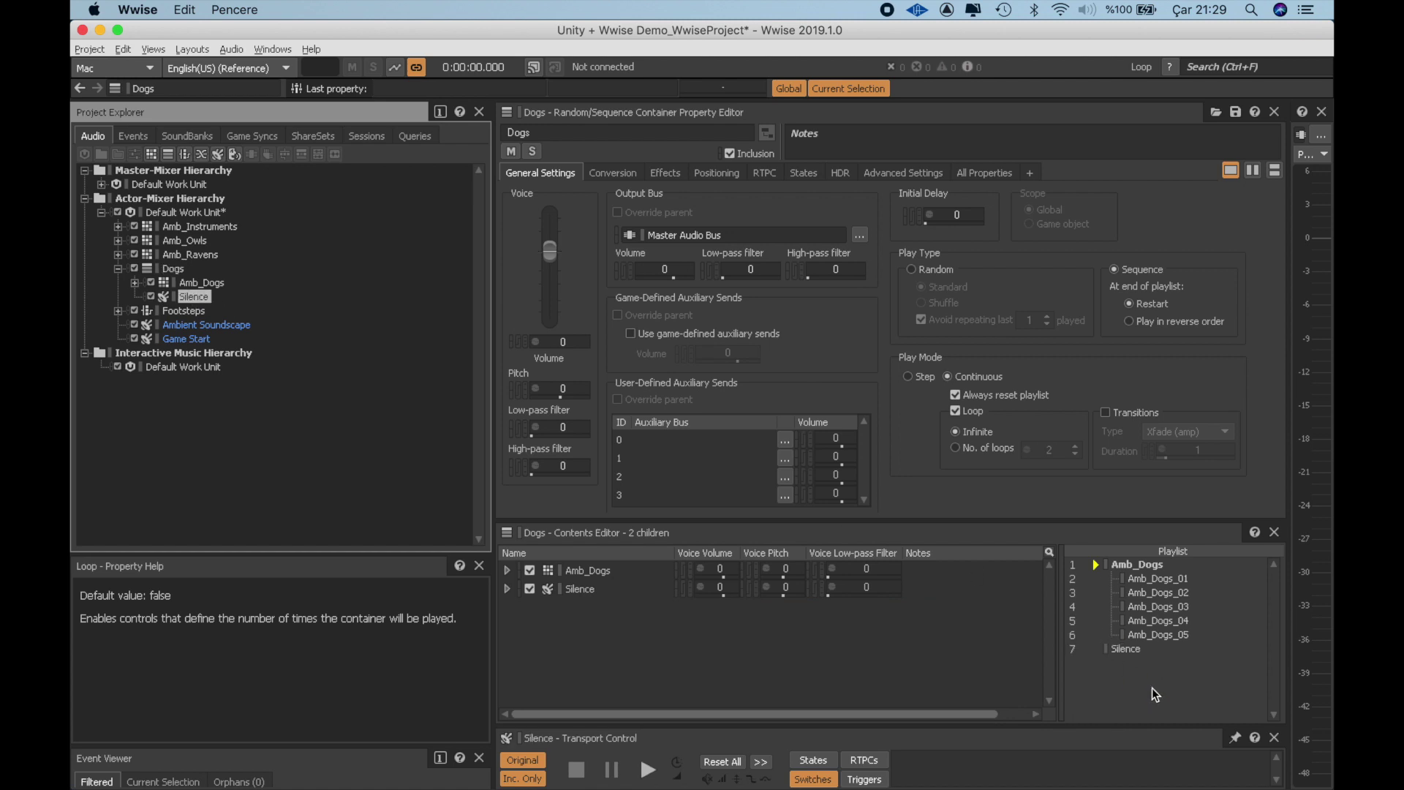
left_click(1125, 566)
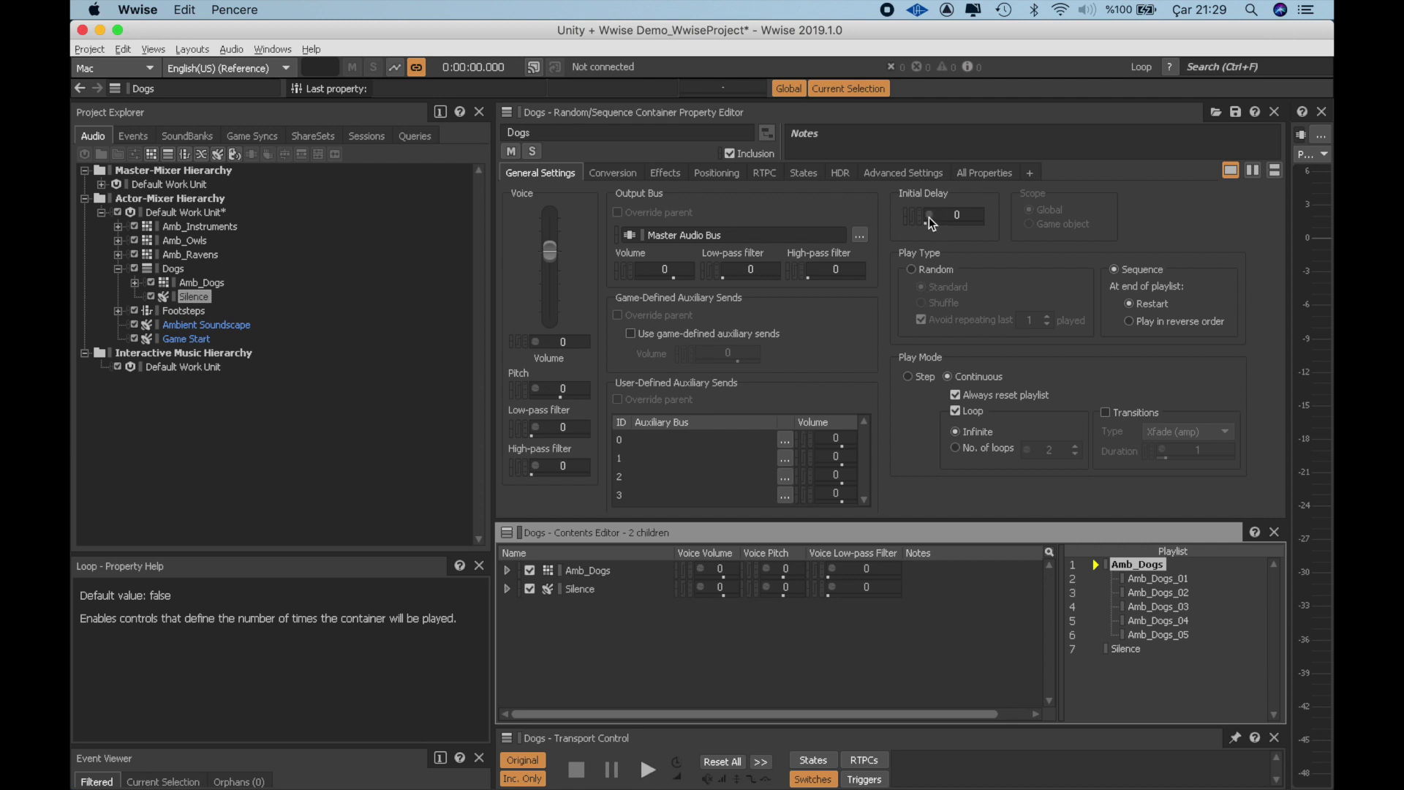
Set the Dogs initial delay to 10 seconds and enable its randomizer with a minimum offset of -10 and maximum offset of 10
left_click_drag(927, 222, 889, 236)
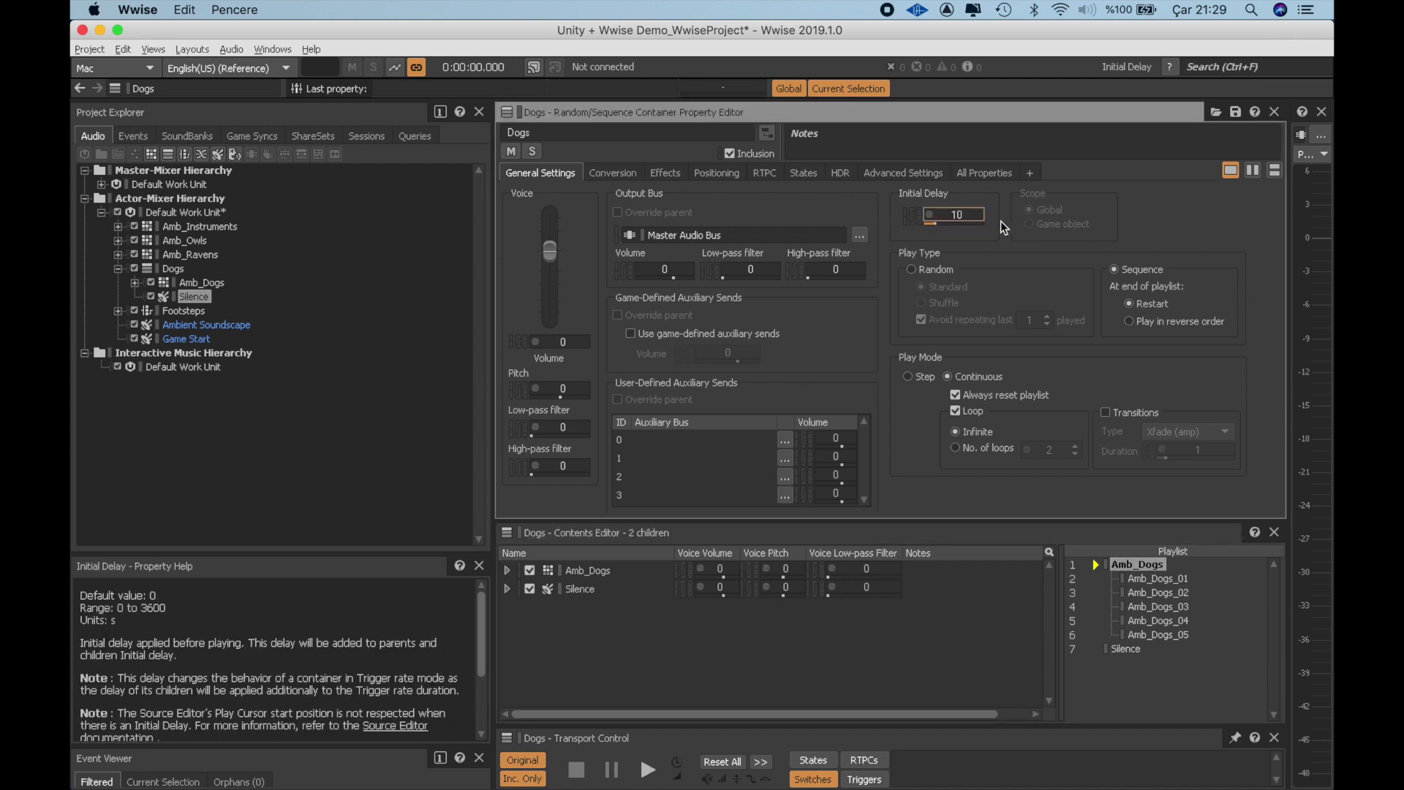
left_click(928, 215)
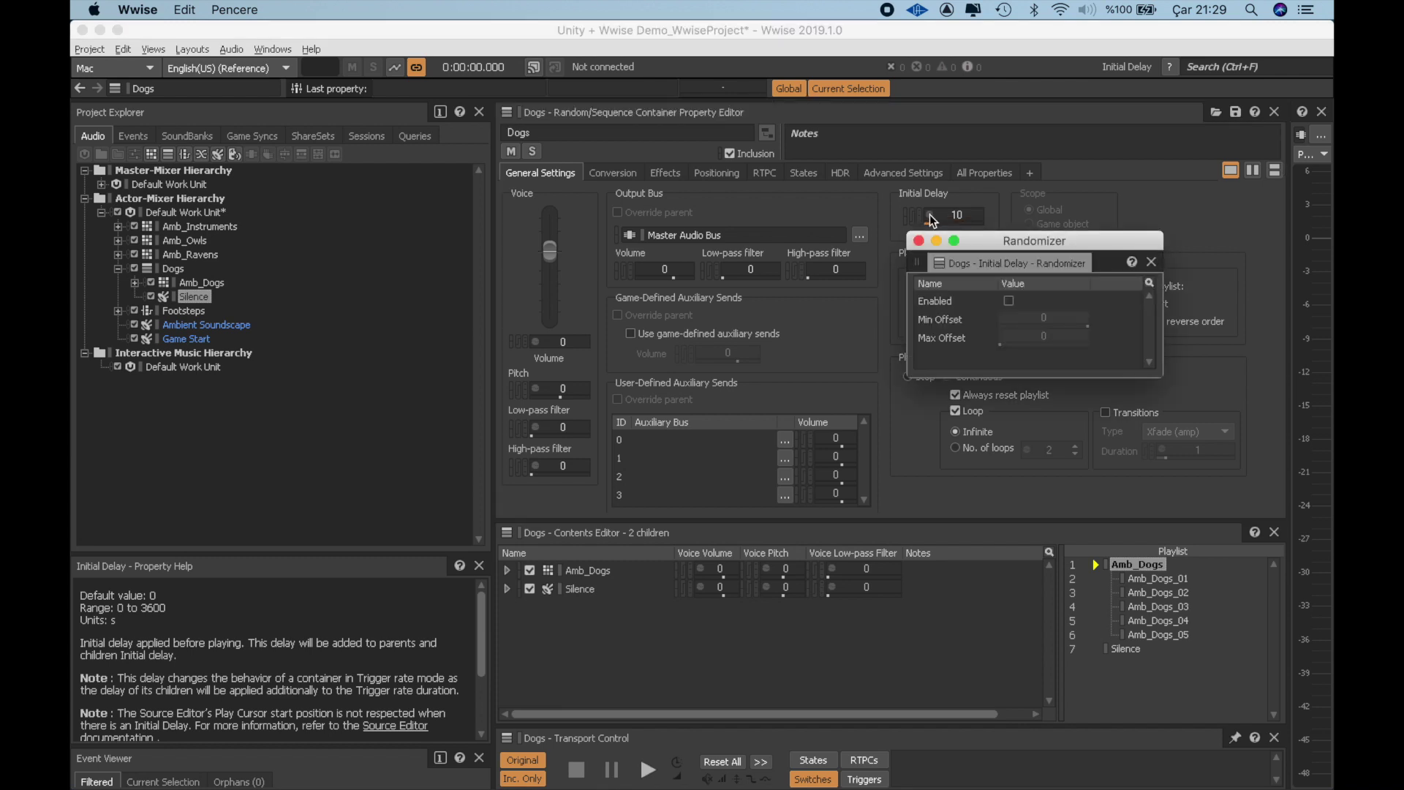
left_click(1009, 300)
mouse_move(1081, 323)
left_mouse_down()
mouse_move(1106, 323)
mouse_move(1088, 323)
mouse_move(1100, 338)
left_mouse_up()
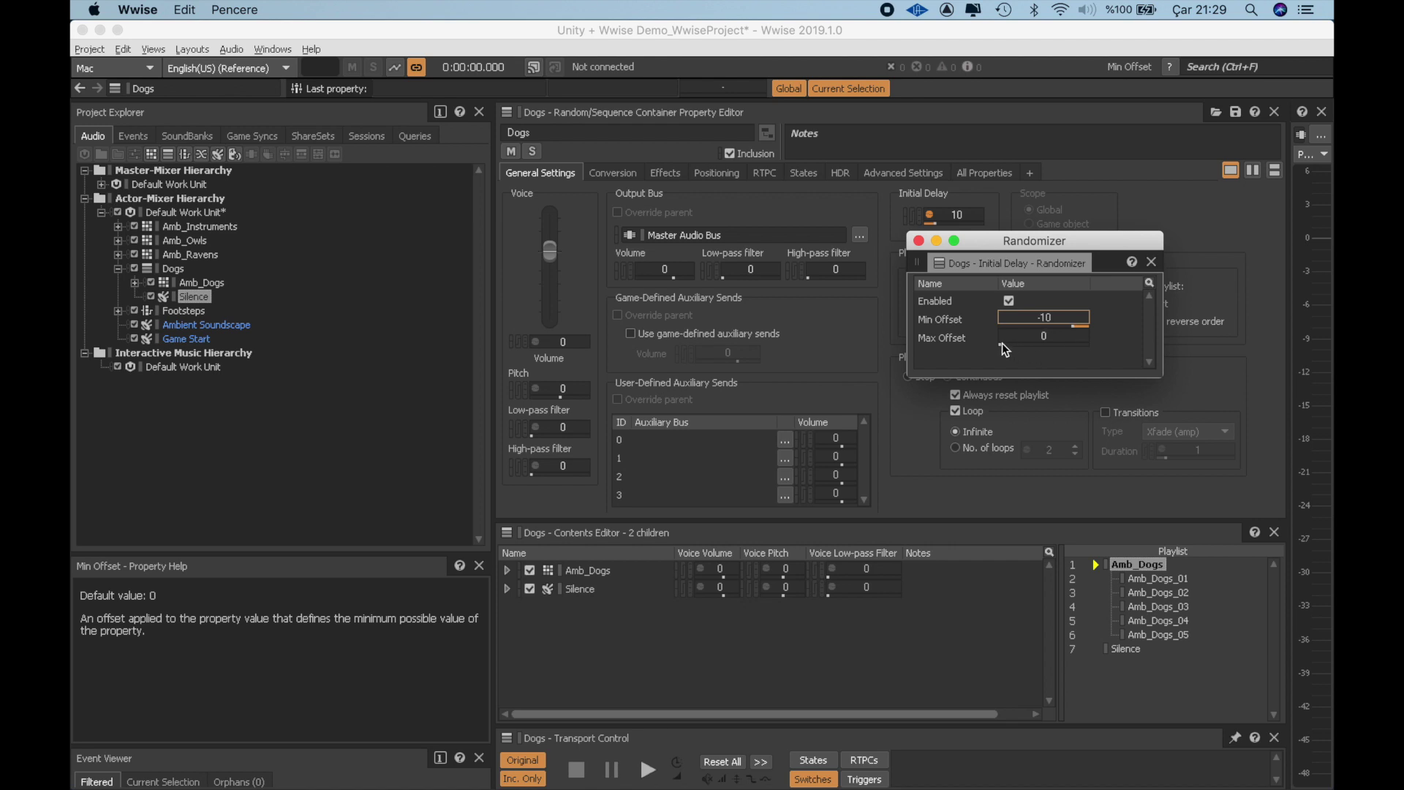
left_click_drag(1002, 343, 1027, 344)
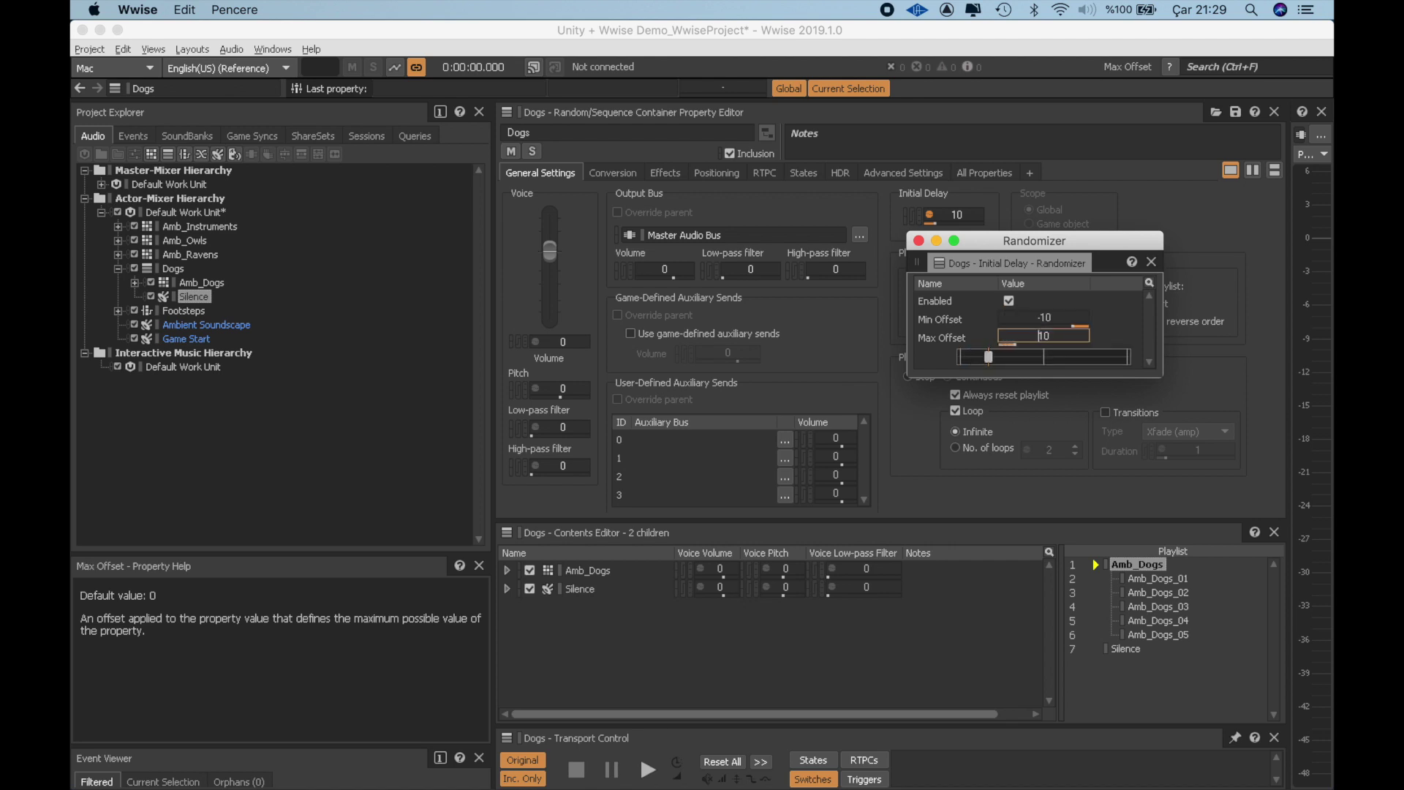
left_click(918, 241)
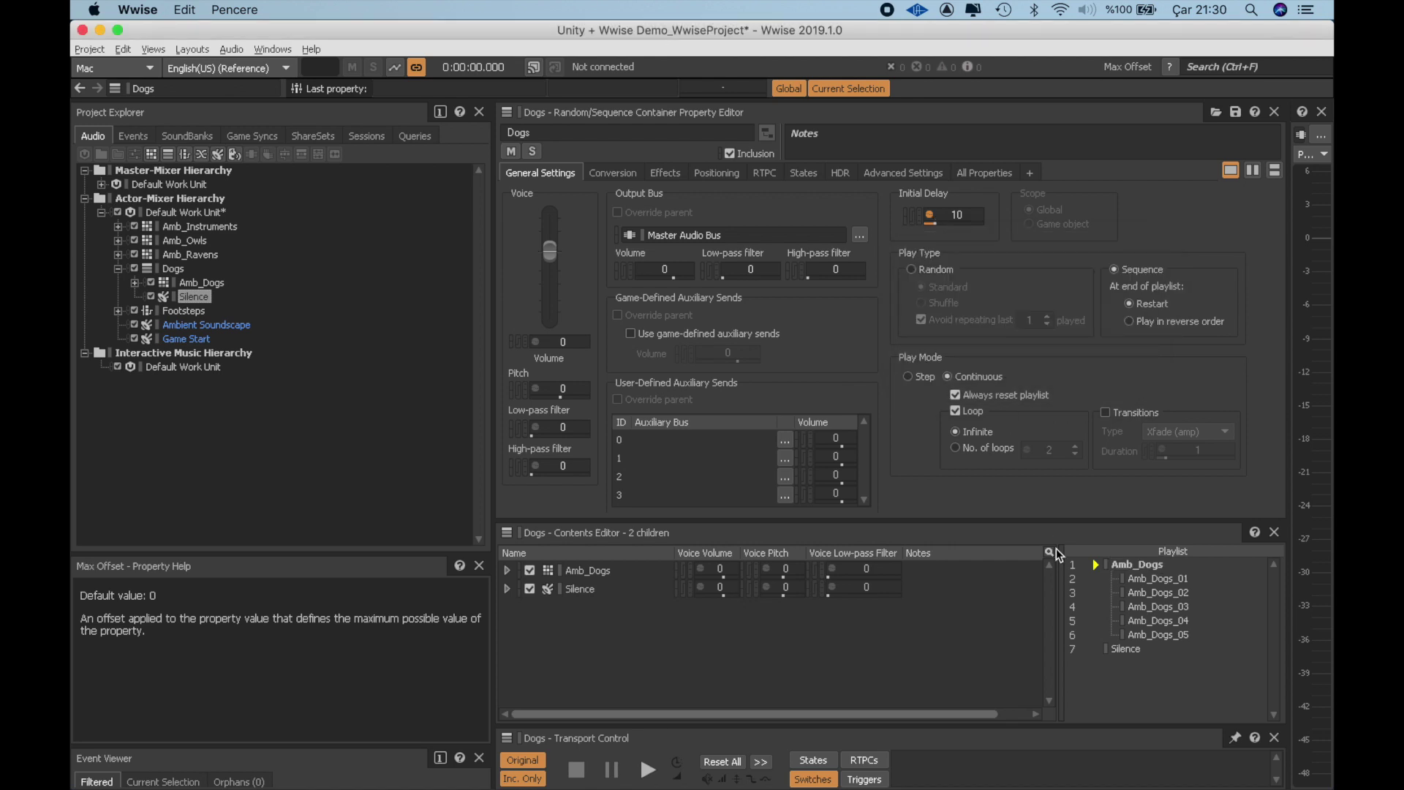
Play the Dogs sequence container to audition its barks and silences, and collapse it in the hierarchy
left_click(174, 268)
key("space")
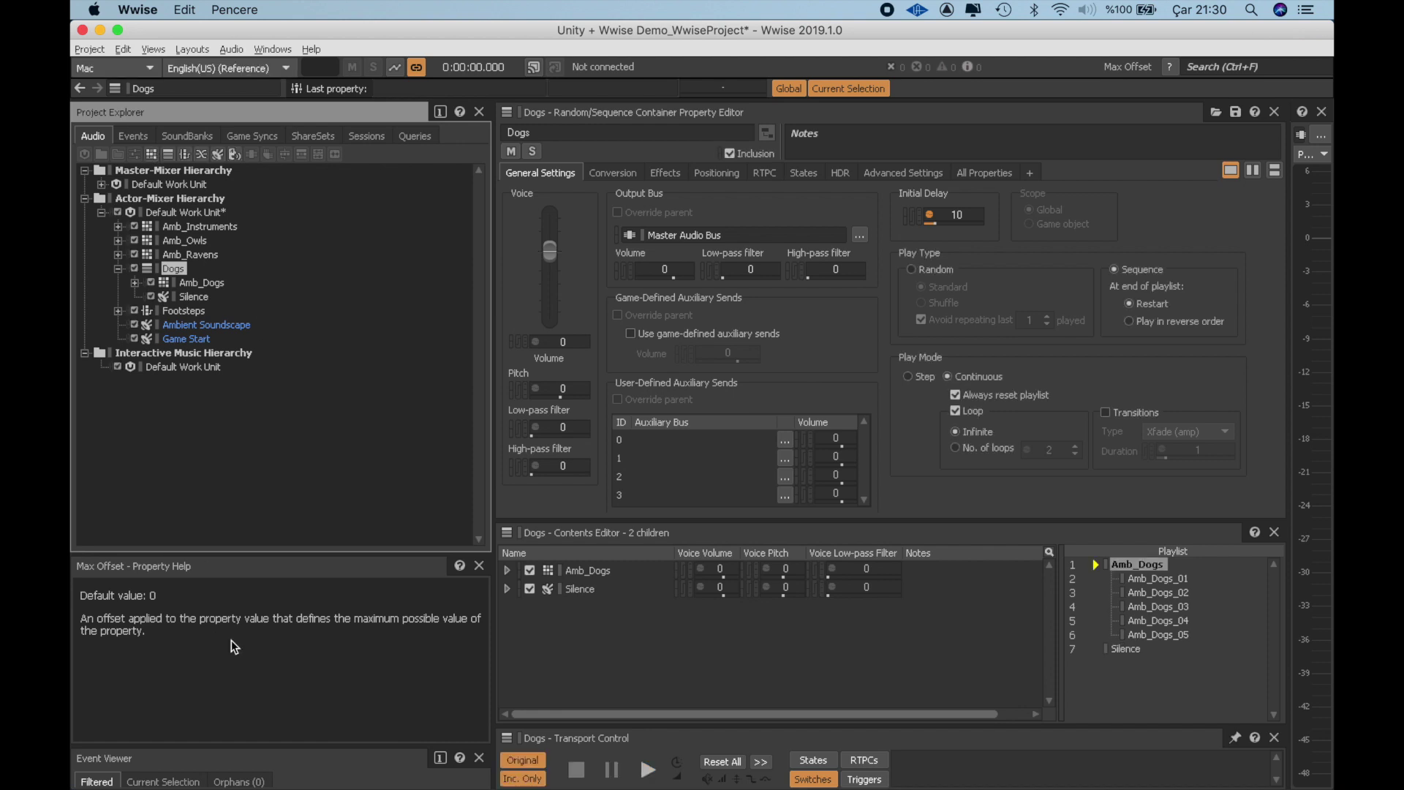
left_click(118, 268)
Create a sequence container named Ravens in the work unit and move the Amb_Ravens random container into it
right_click(305, 212)
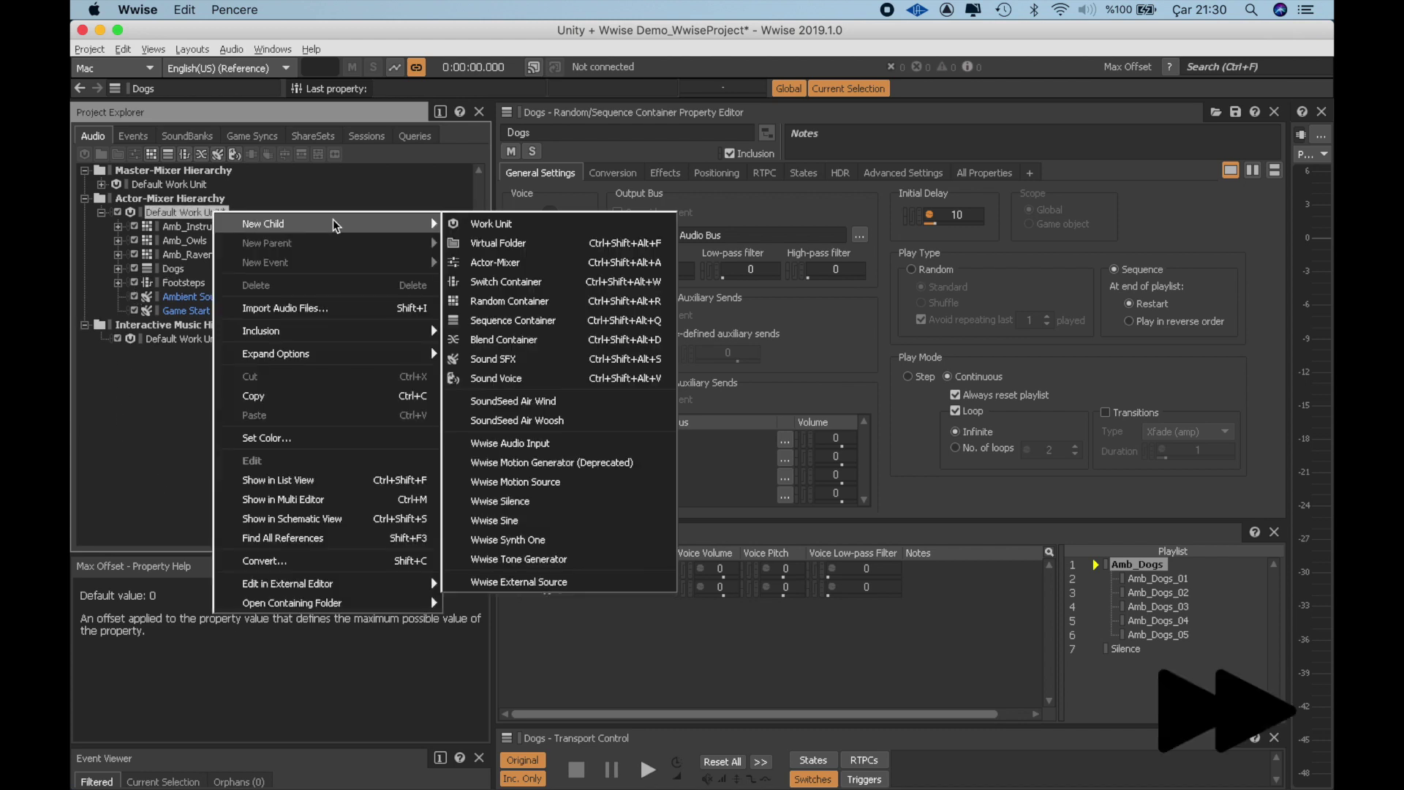
left_click(509, 322)
type("Ravens")
key("Return")
left_click_drag(171, 256, 177, 282)
Add a Wwise Silence named Silence to Ravens with a 30-second duration, random minimum -15 and random maximum 15
right_click(192, 269)
left_click(549, 501)
left_click(196, 195)
type("30")
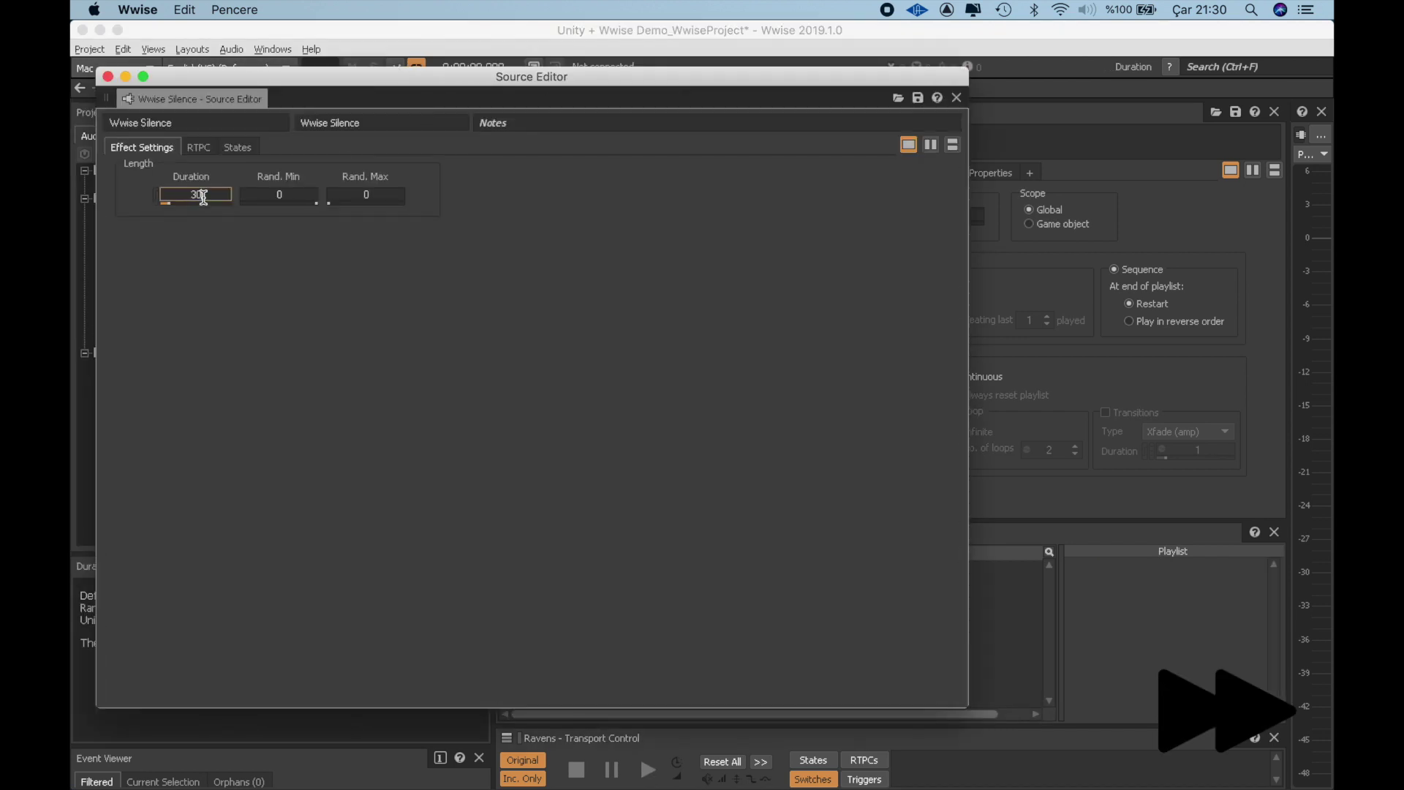
left_click(278, 194)
type("-15")
left_click(373, 195)
left_click(288, 391)
type("Silence")
key("Return")
Set Ravens to Continuous play with Loop enabled, and add Amb_Ravens and Silence to its playlist
left_click(179, 268)
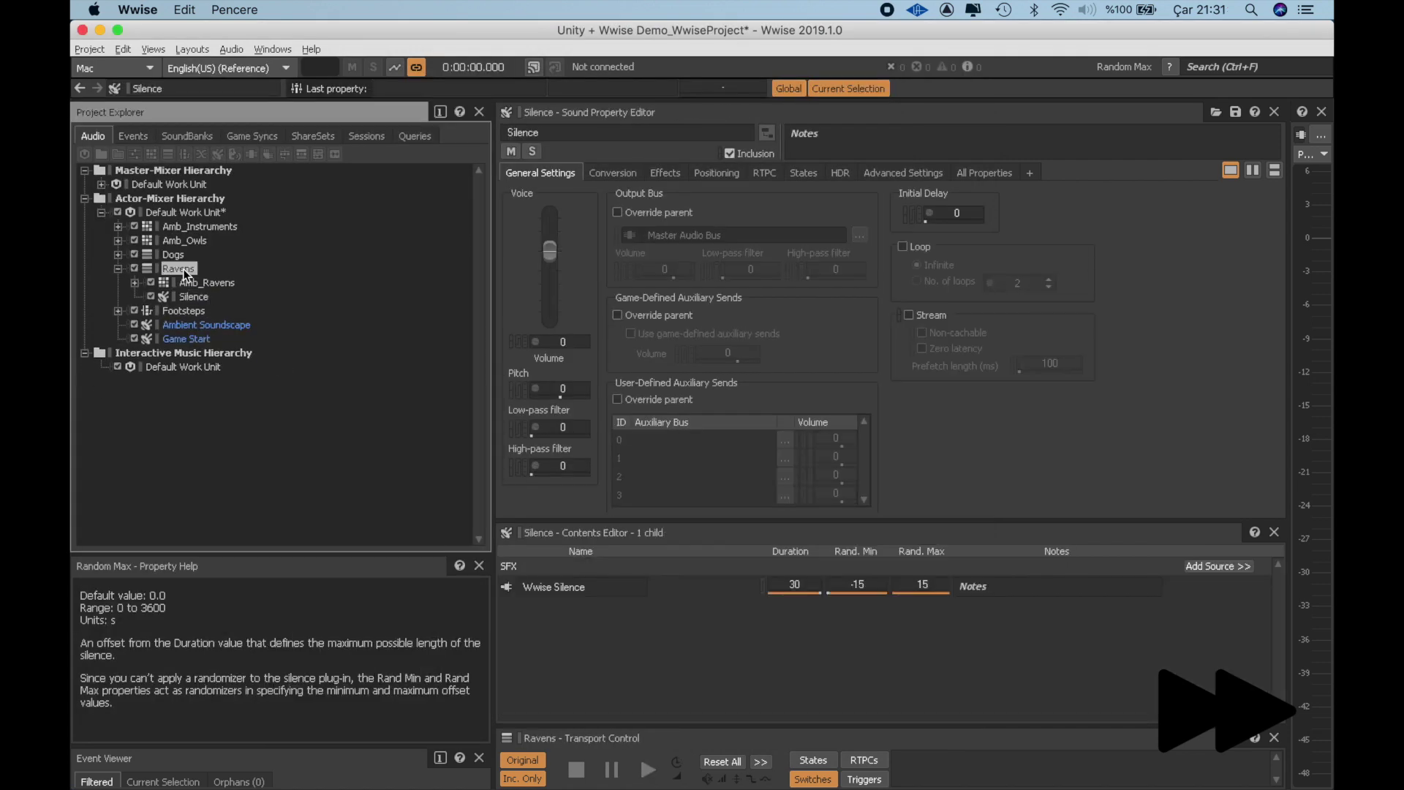
left_click(948, 376)
left_click(955, 410)
left_click_drag(206, 282, 1143, 567)
left_click_drag(193, 297, 1126, 606)
Enable the randomizer on the Ravens initial delay with a minimum offset of -10, set its maximum offset, and collapse Ravens
double_click(930, 215)
left_click(1042, 320)
type("-0.5")
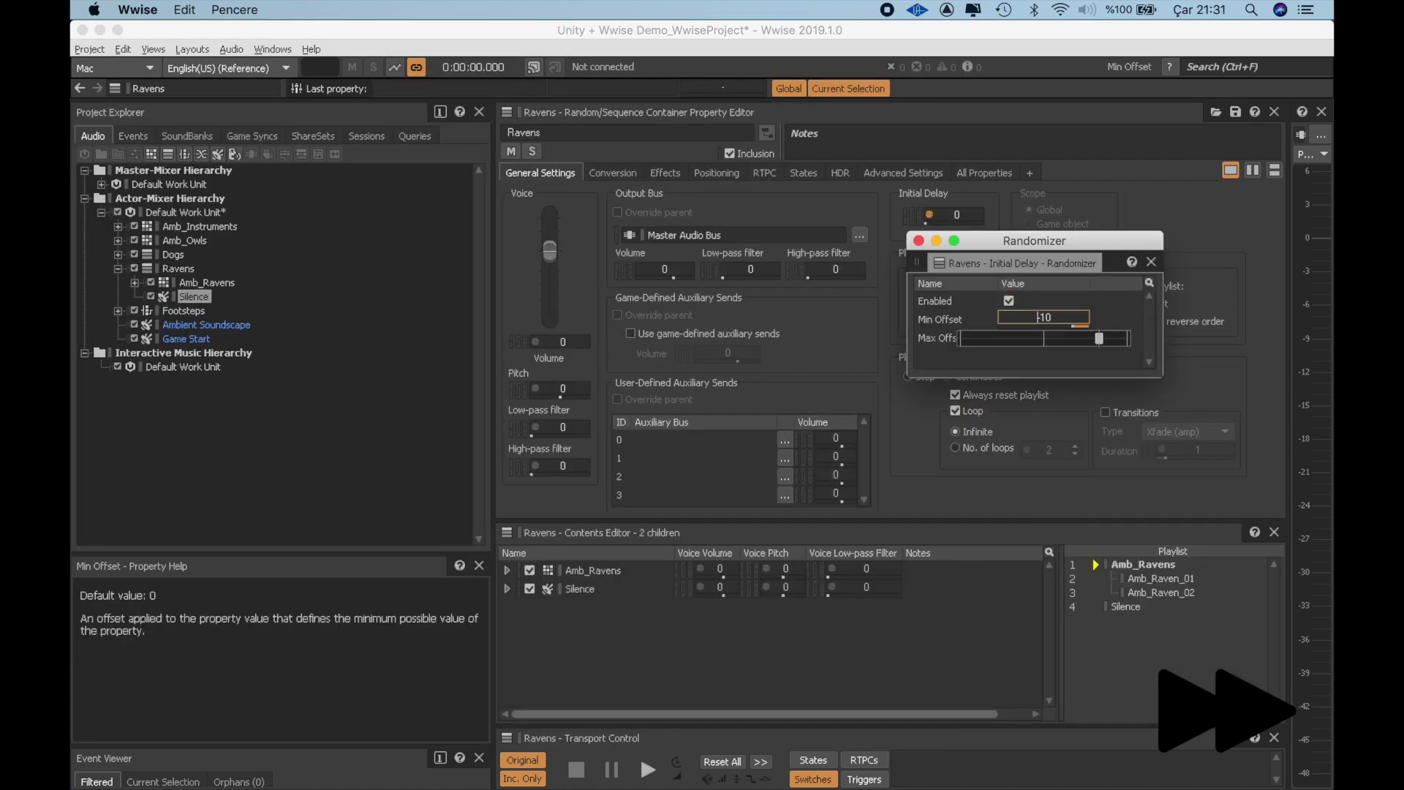
left_click(1043, 338)
left_click(918, 240)
left_click(117, 268)
Create a sequence container named Owls in the work unit and move the Amb_Owls random container into it
right_click(177, 254)
right_click(207, 212)
mouse_move(395, 223)
left_click(483, 317)
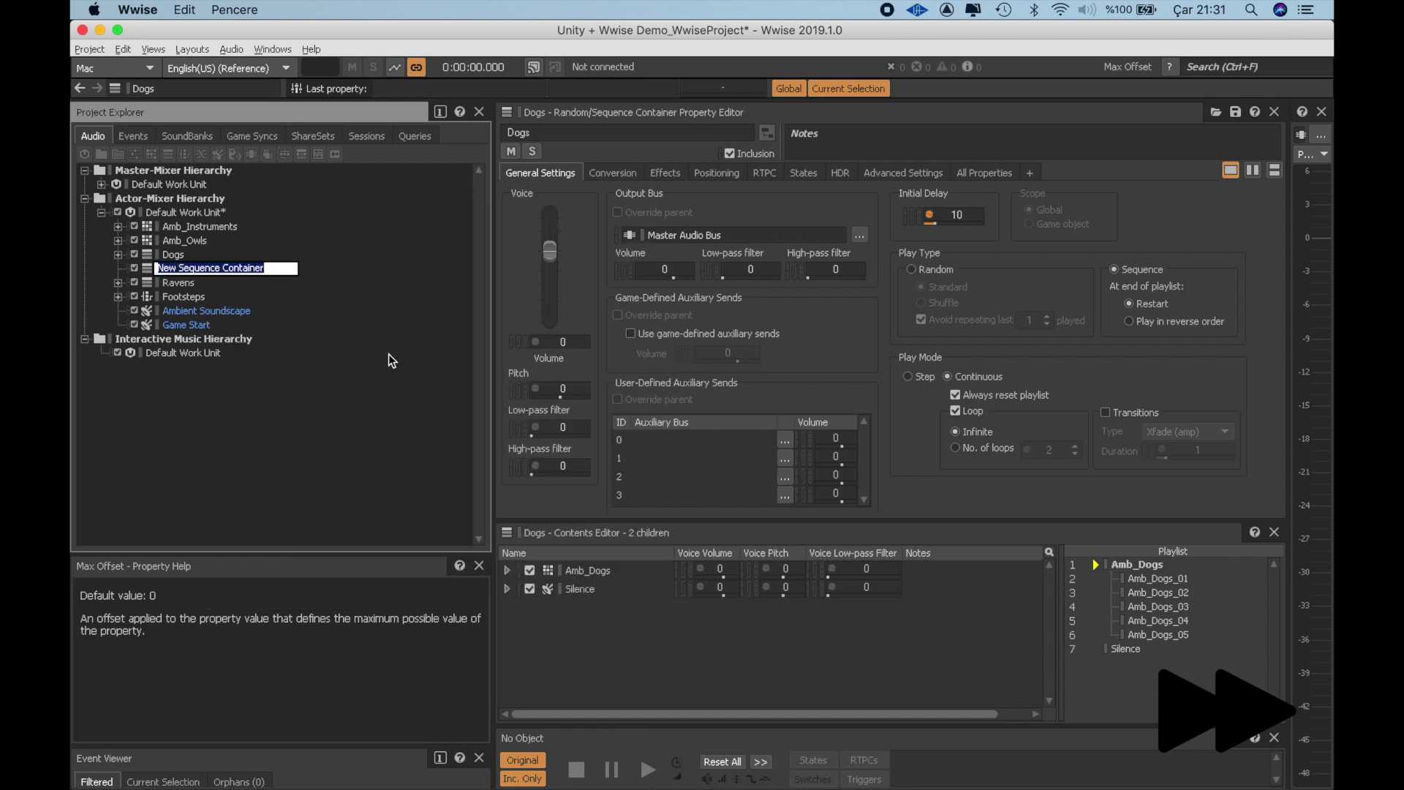
type("Owls")
key("Return")
left_click_drag(185, 240, 176, 269)
Add a Wwise Silence named SIlence to Owls with a 30-second duration, random minimum -15 and random maximum 15
right_click(178, 253)
left_click(207, 195)
type("30")
left_click(280, 195)
type("-15")
left_click(367, 195)
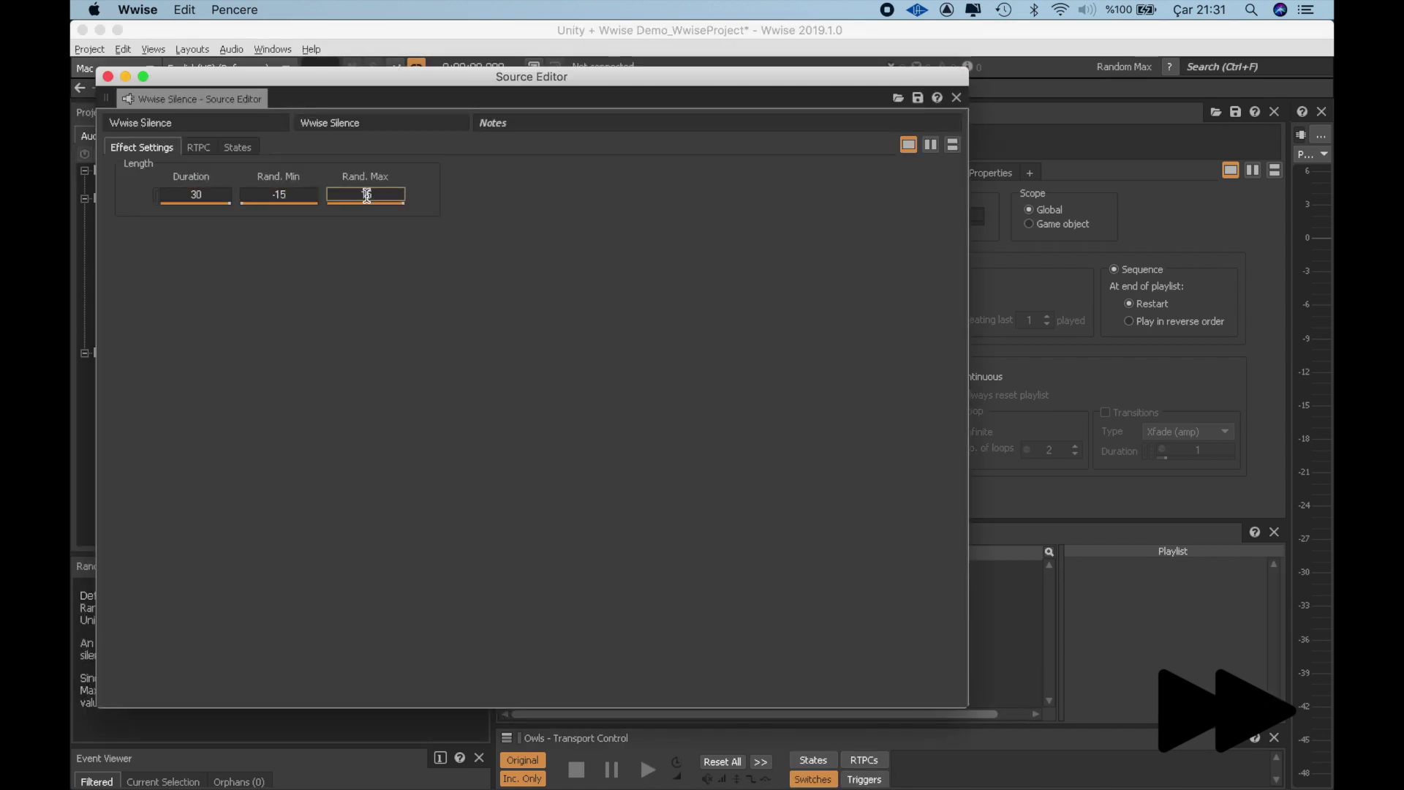
left_click(310, 374)
type("Sİlence")
Set Owls to looping Continuous play and give it an initial delay of 10 seconds randomised with a minimum offset of -10
left_click(947, 376)
left_click(955, 410)
double_click(929, 215)
left_click(1044, 318)
type("-0.5")
left_click(1047, 337)
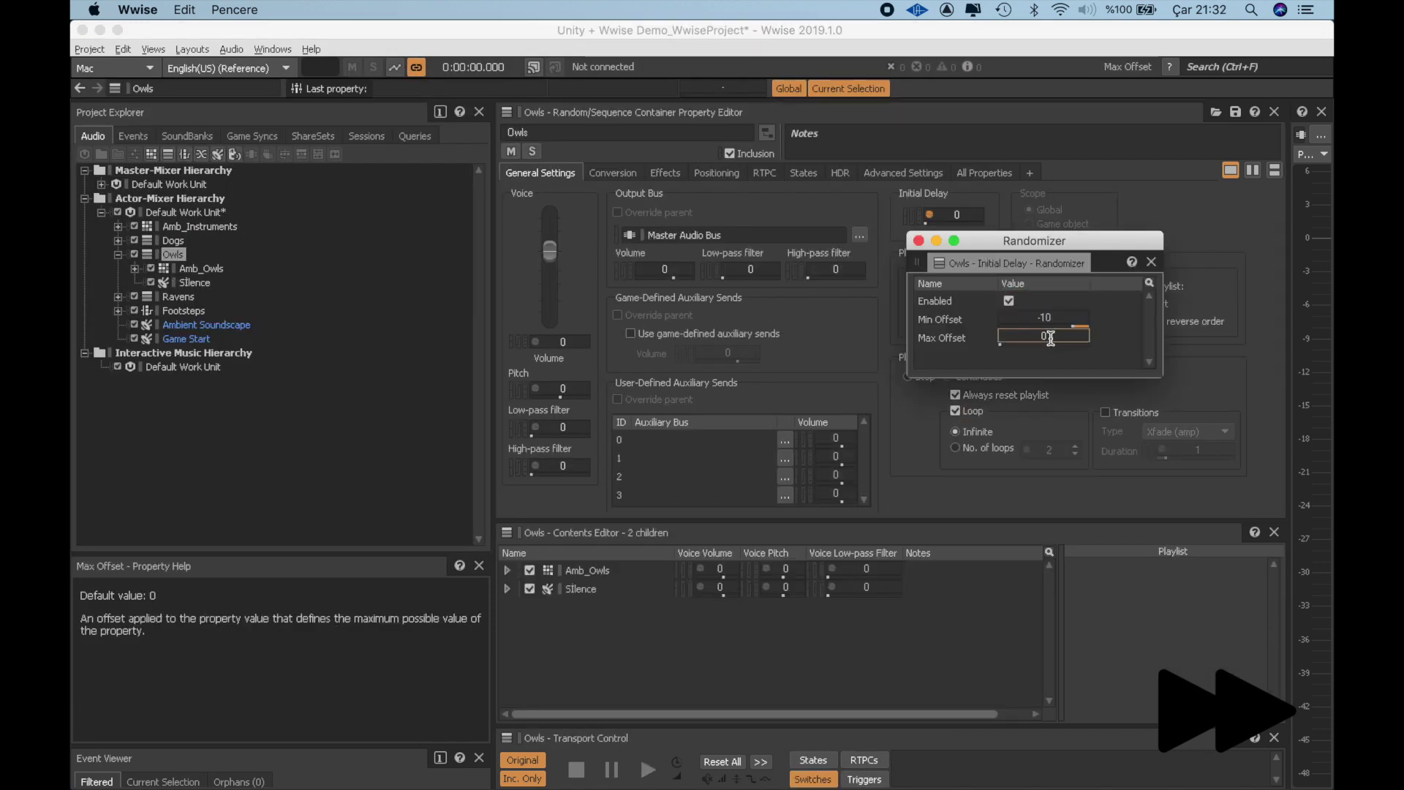
left_click(923, 240)
Add Amb_Owls to the Owls playlist and open the name of its silence object for editing
left_click_drag(194, 275, 1119, 585)
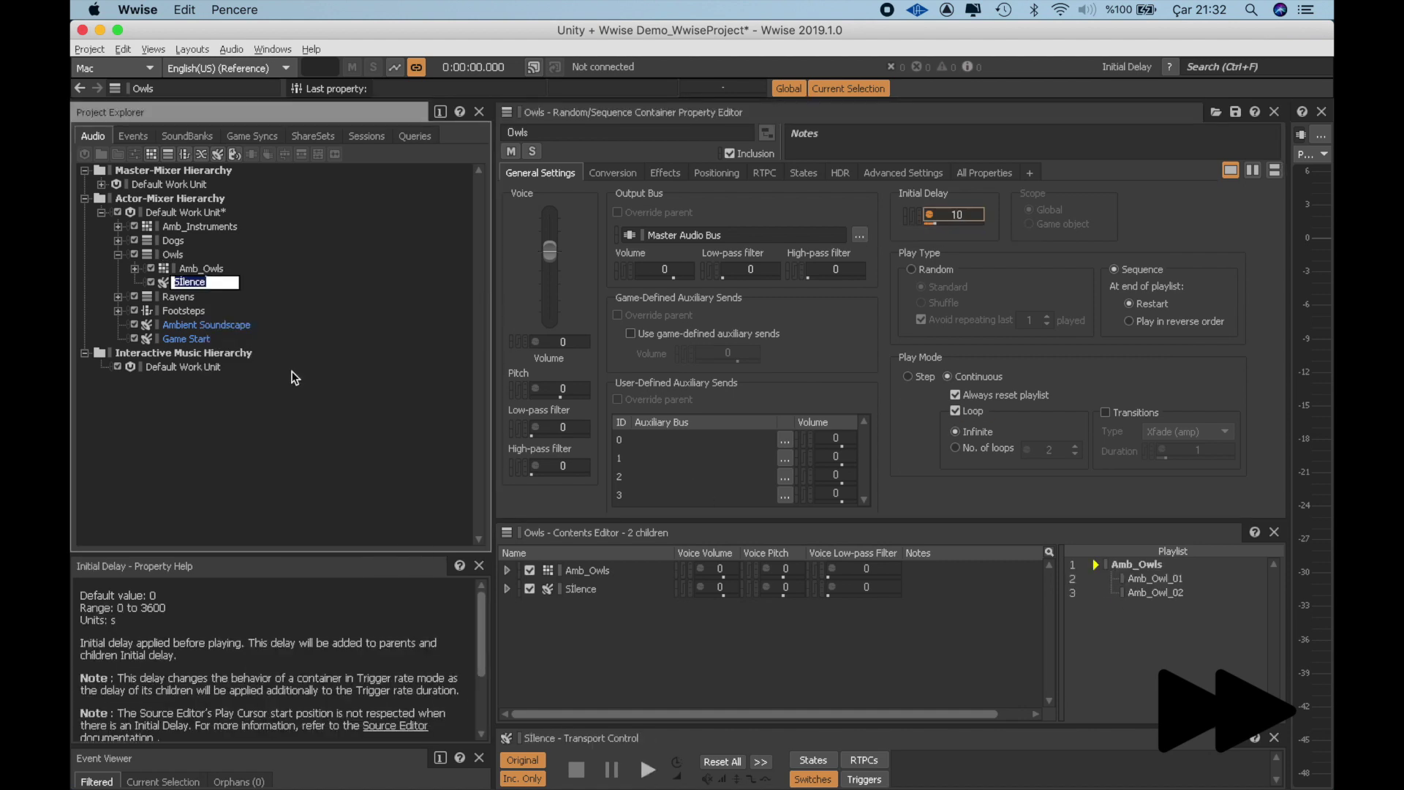
left_click(194, 282)
Create a sequence container named Instruments, and put Amb_Instruments and a new Wwise Silence inside it
double_click(176, 253)
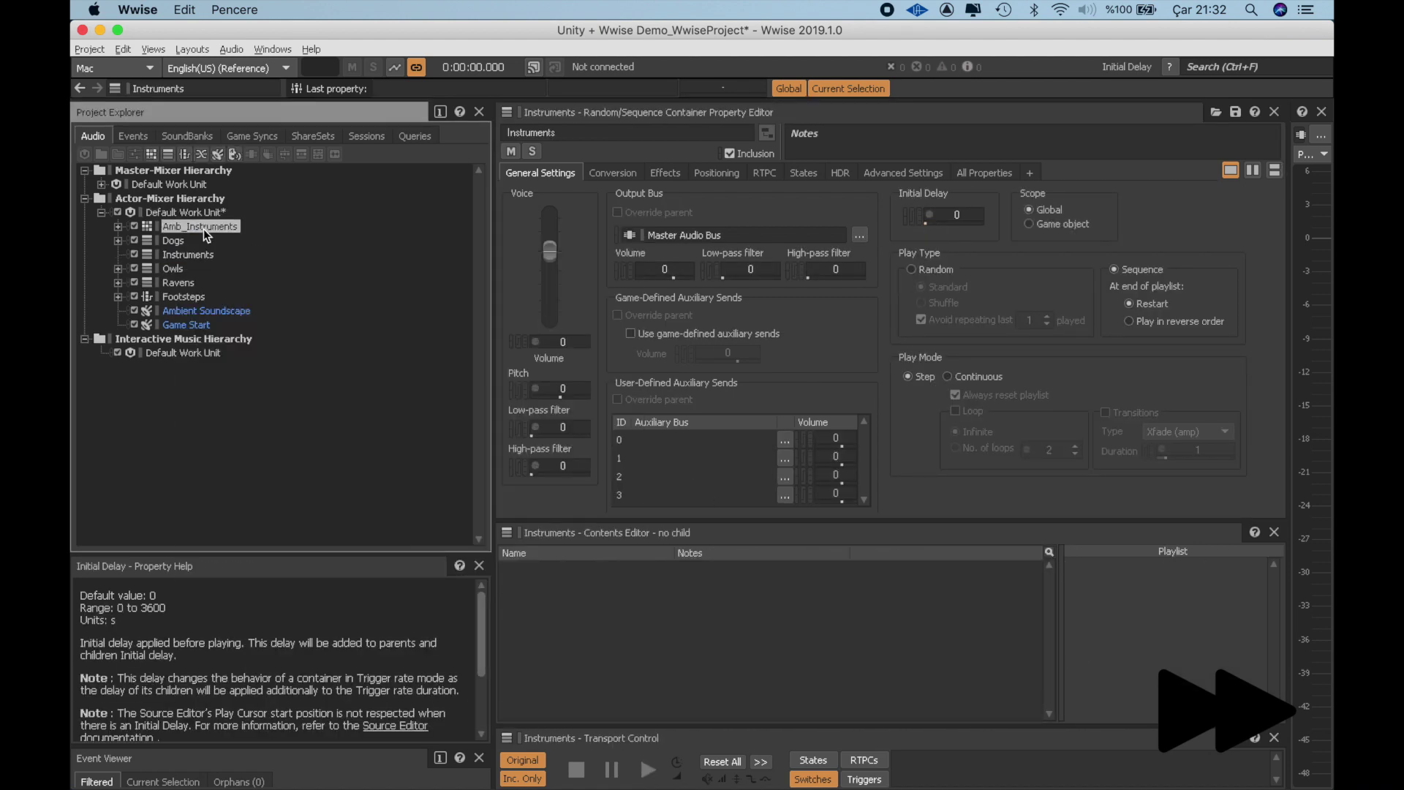
right_click(203, 229)
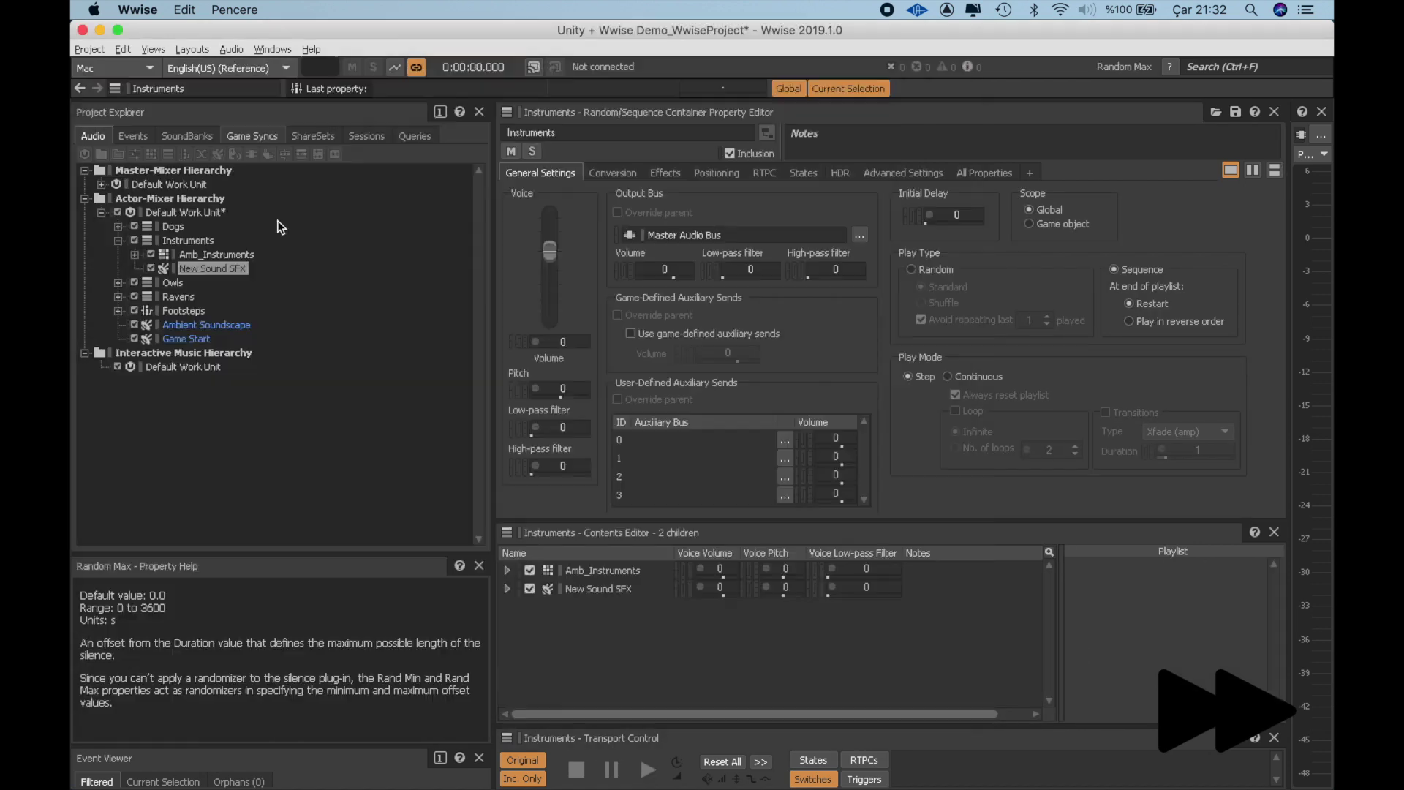
Set the Instruments initial delay to 10 seconds and enable its randomizer with a minimum offset of -15 and maximum offset of 15
left_click_drag(933, 223, 938, 222)
double_click(929, 215)
type("-10")
left_click(1068, 334)
type("10")
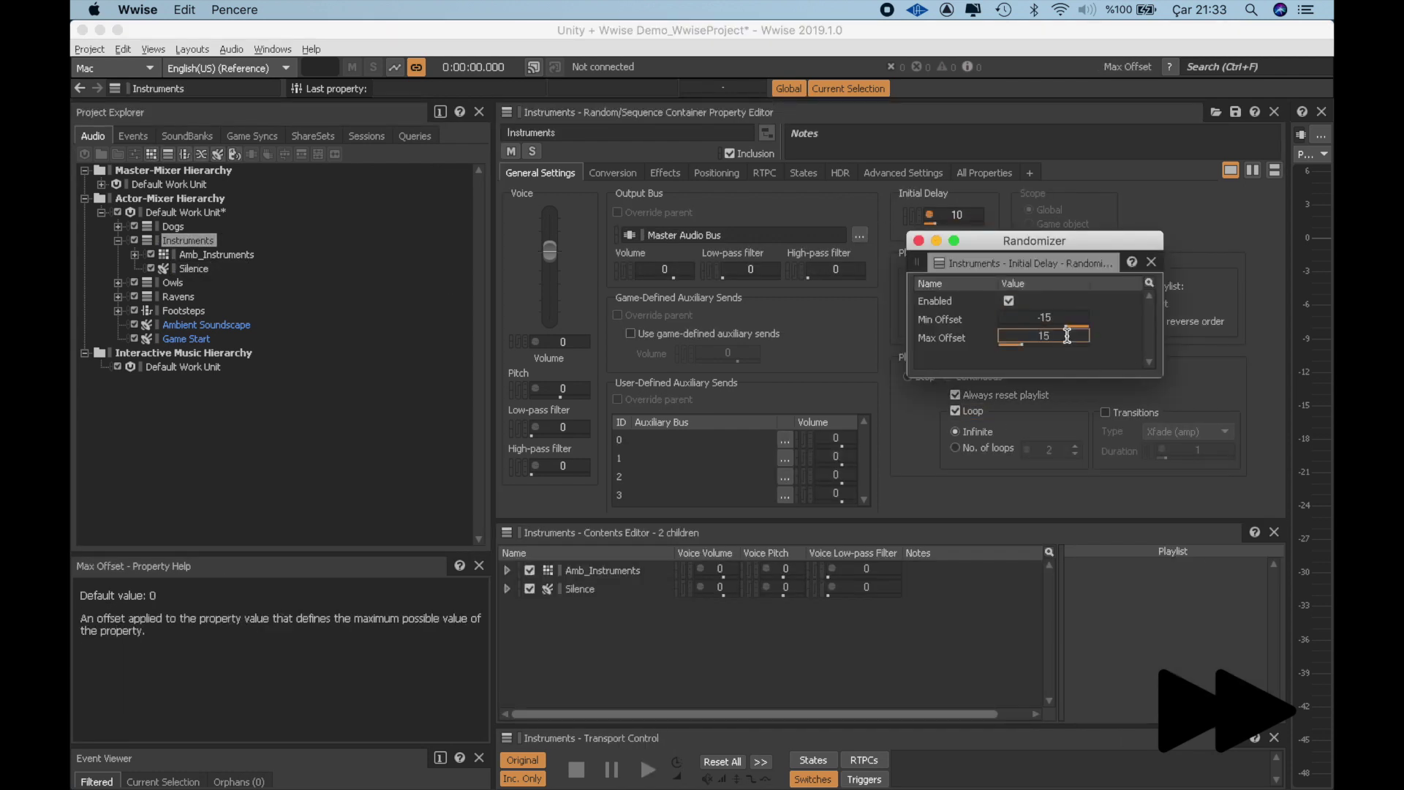
Add Amb_Instruments and Silence to the Instruments playlist and collapse the container in the hierarchy
left_click_drag(215, 254, 1156, 578)
left_click_drag(193, 269, 1134, 673)
left_click(118, 240)
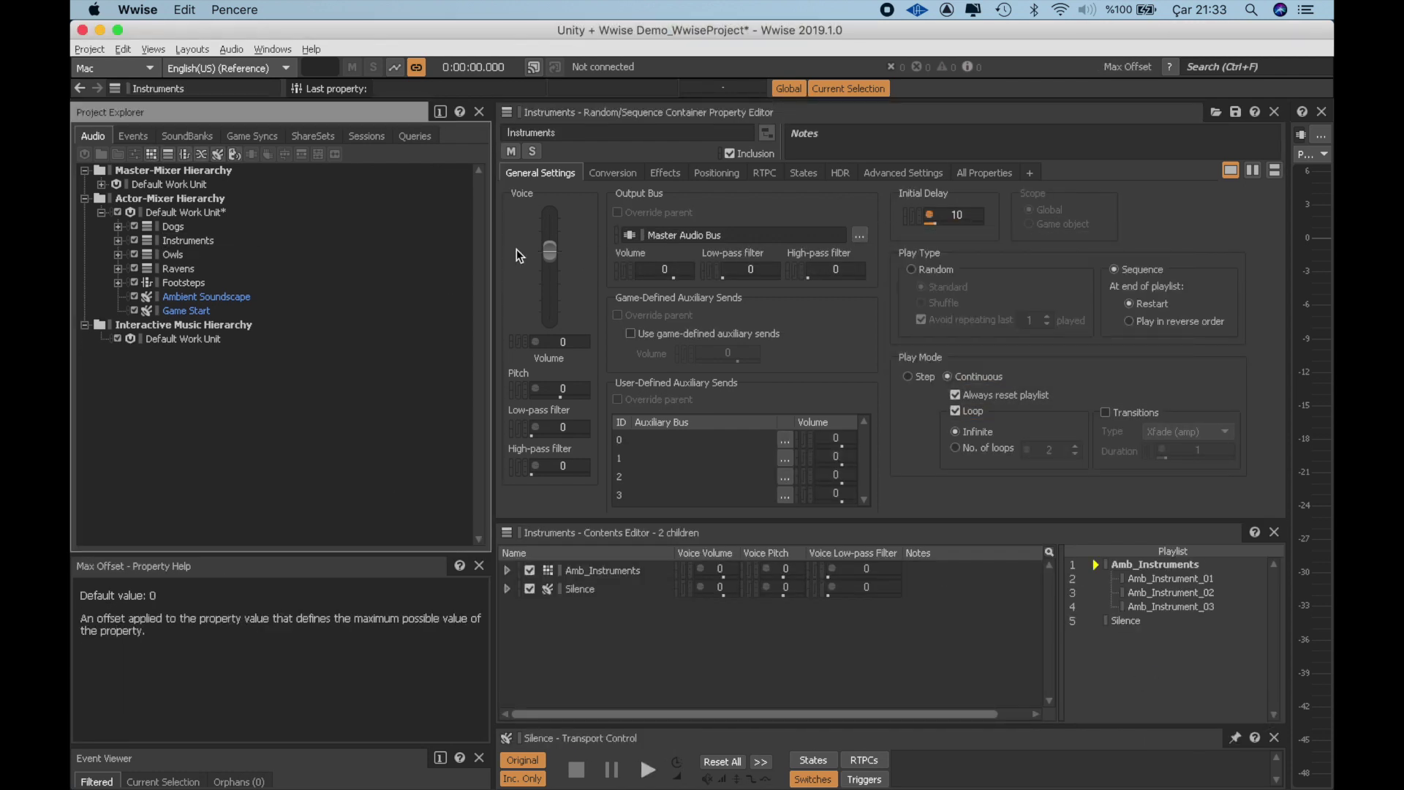
Create a blend container named Ambience in the Actor-Mixer default work unit
right_click(192, 213)
mouse_move(248, 229)
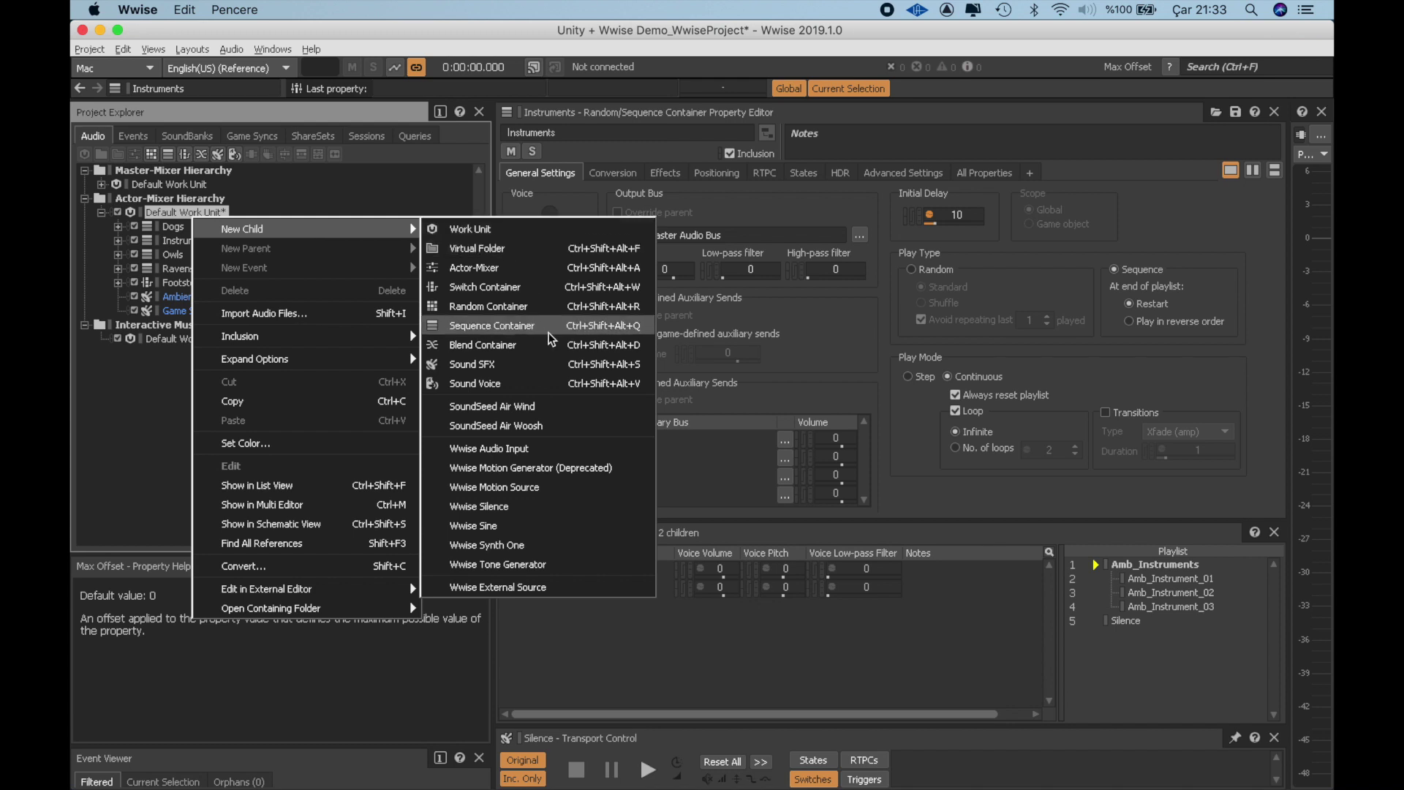
left_click(542, 352)
type("Ambiac")
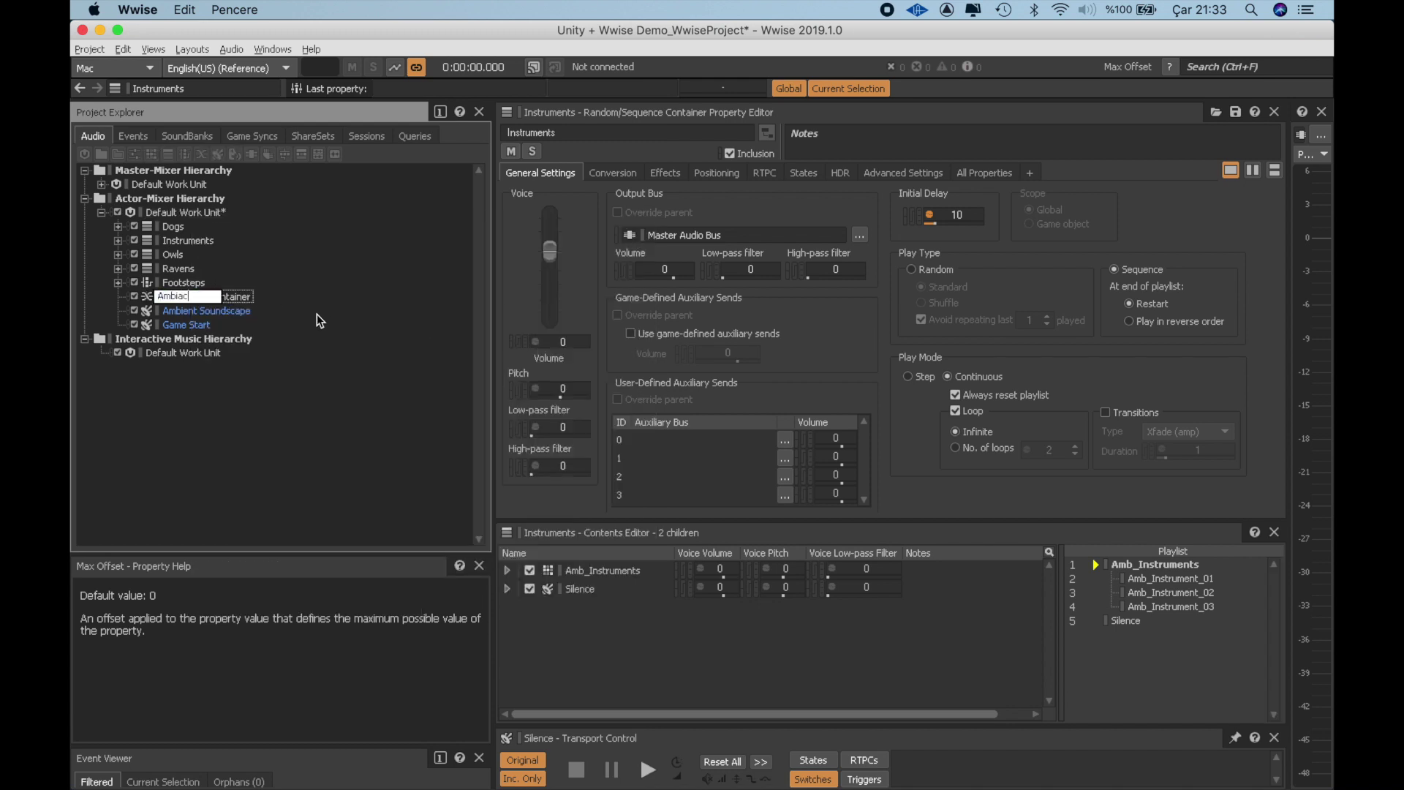
key("BackSpace")
key("BackSpace")
type("ence")
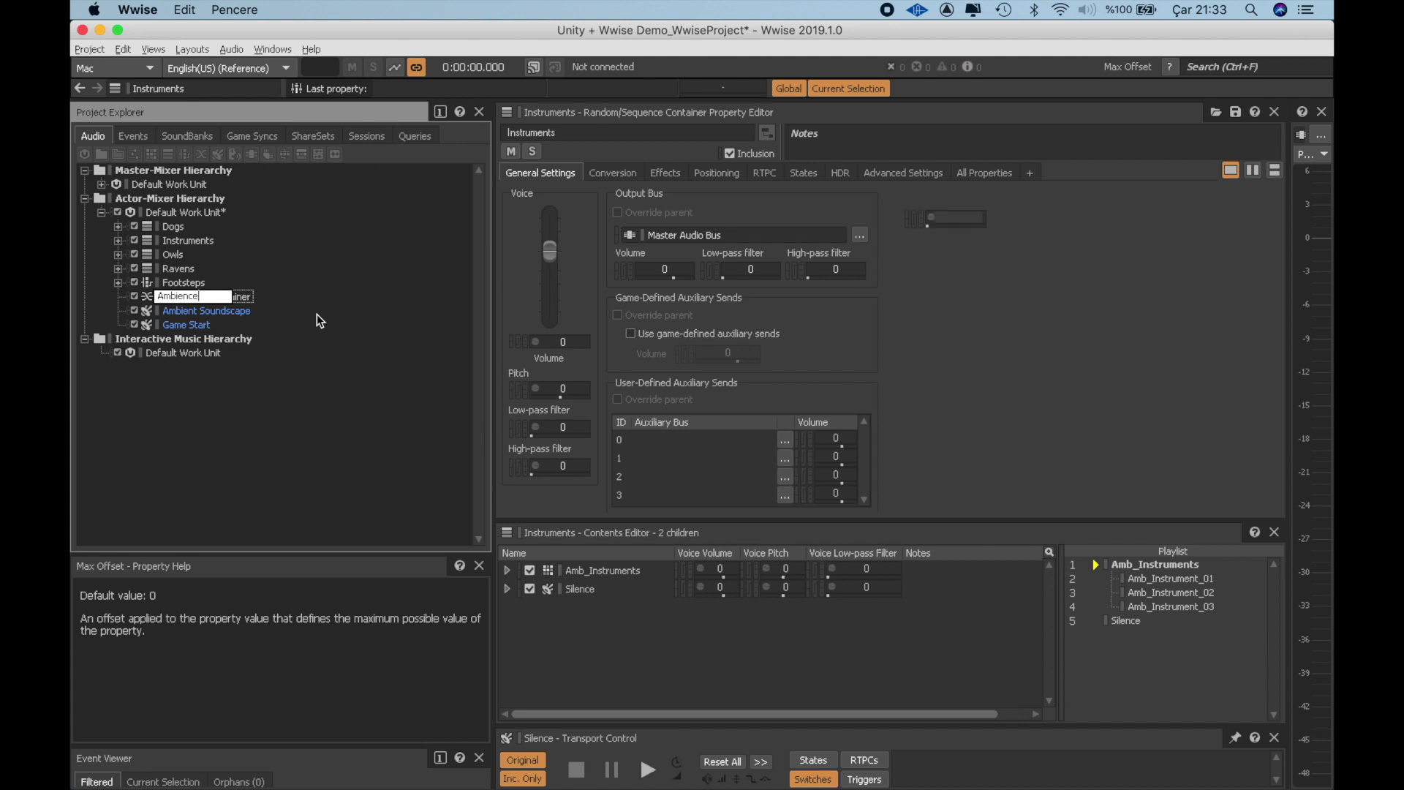
key("Return")
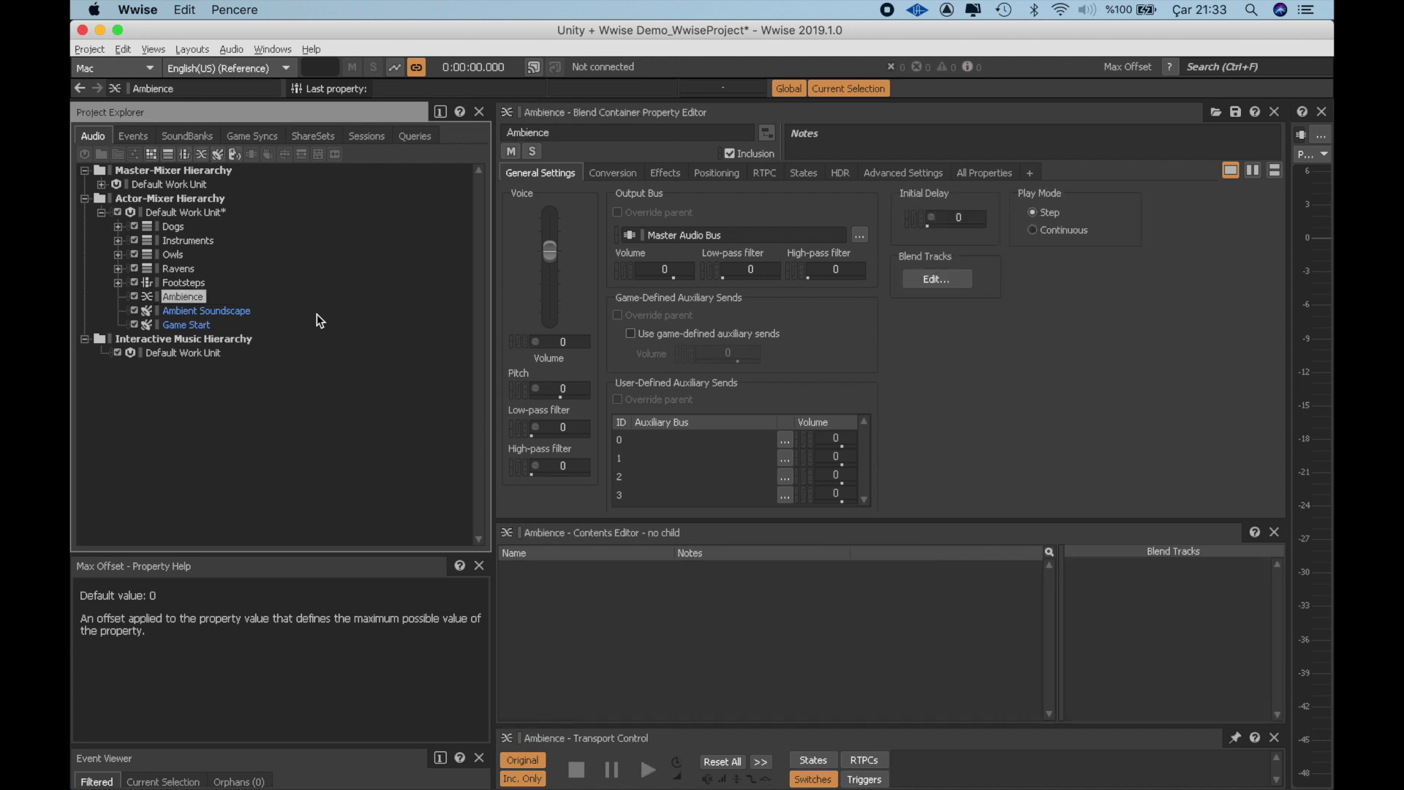
Move the Dogs, Instruments, Owls and Ravens containers and the Ambient Soundscape sound into the Ambience blend container
left_click(174, 226)
left_click(178, 269, "shift")
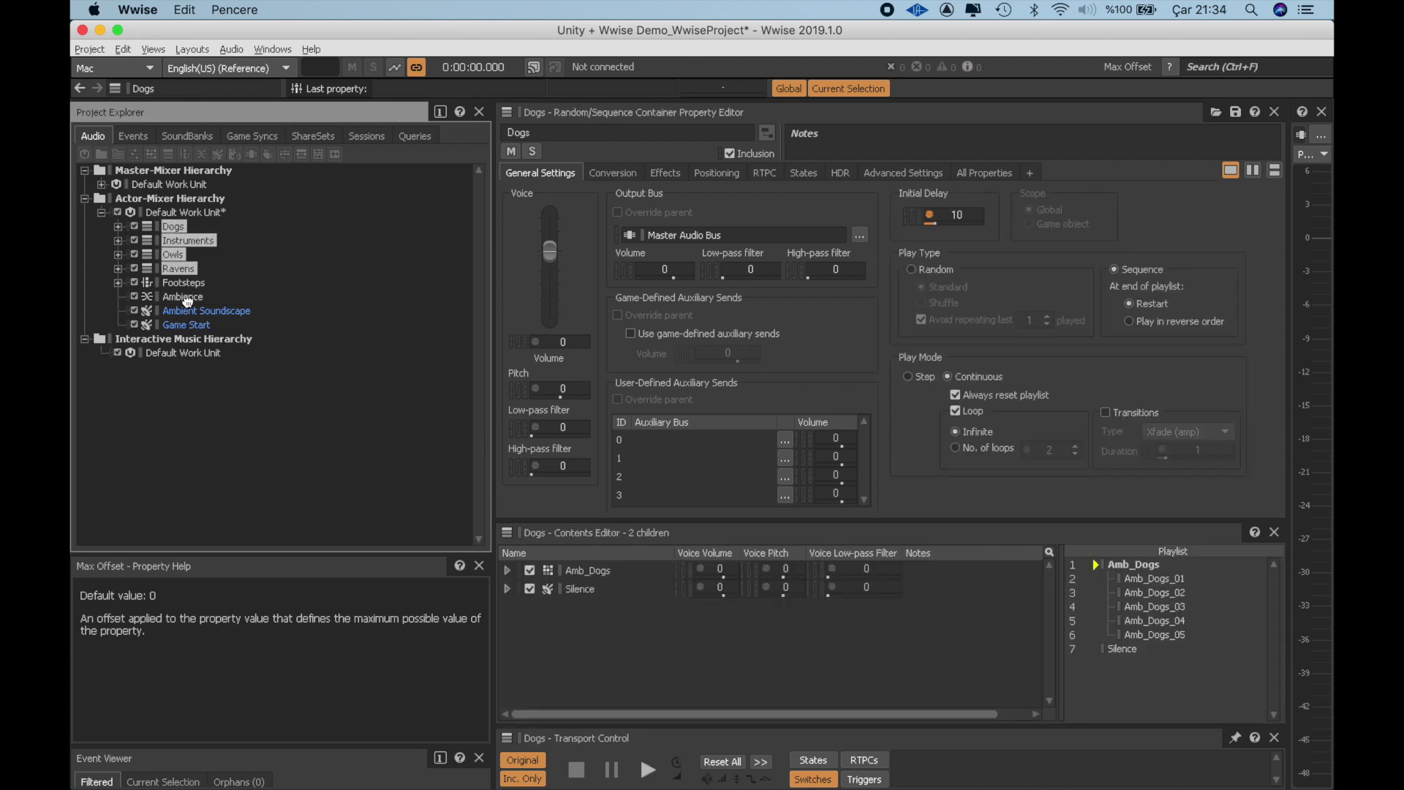
left_click_drag(186, 300, 185, 300)
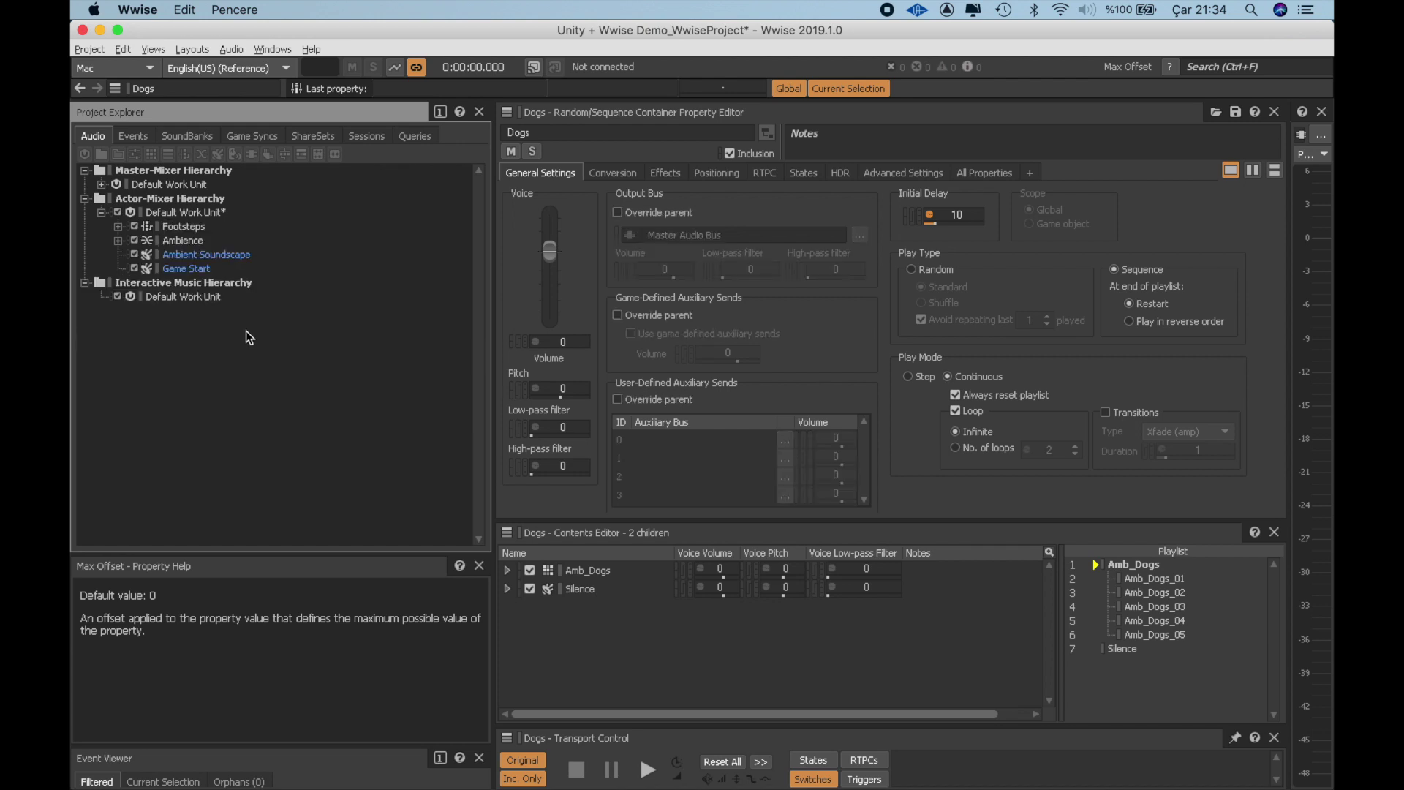
left_click(117, 239)
Play the Ambience blend container to audition all the ambient sounds together
left_click(179, 239)
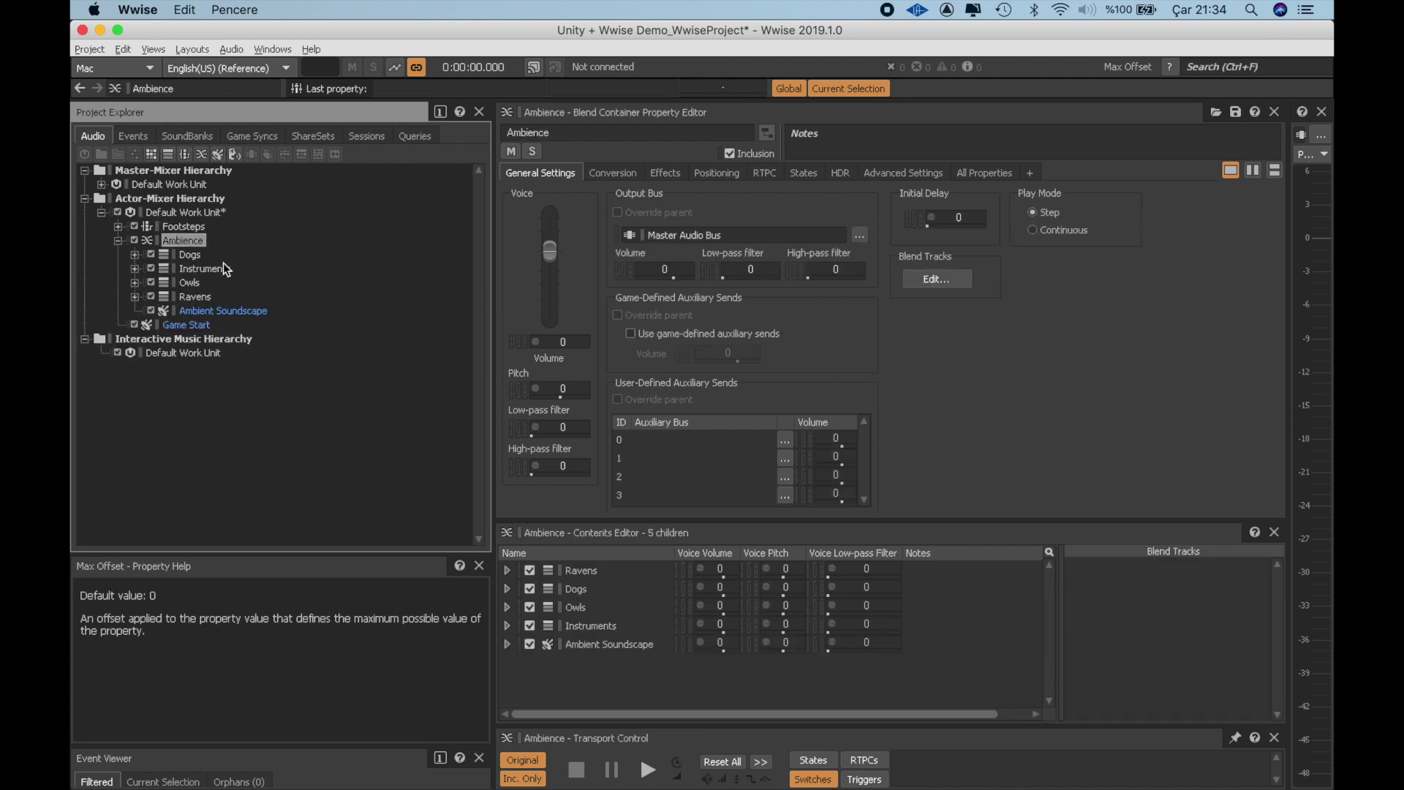
key("space")
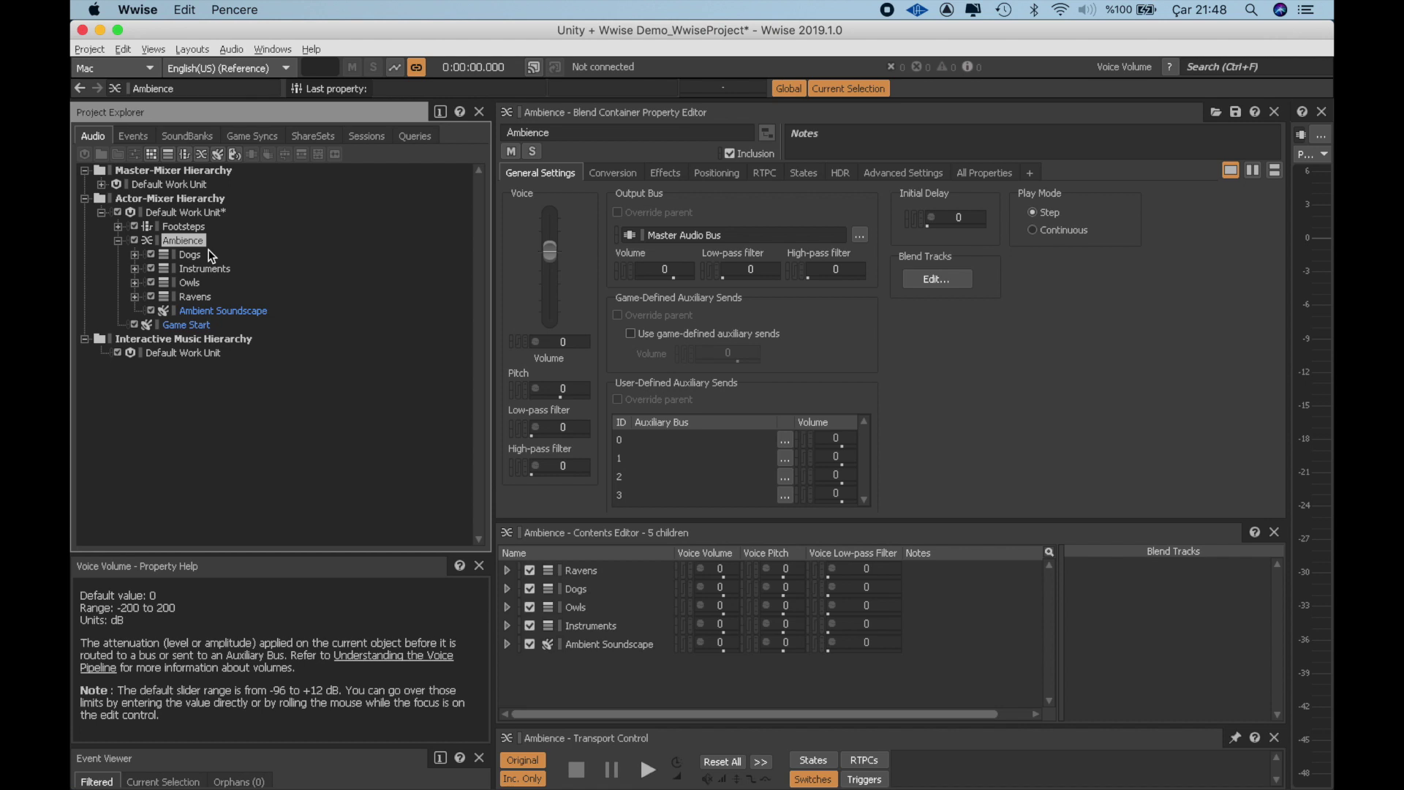
Switch to the Mixer layout and create a mixing session named Ambient in the default work unit
left_click(189, 51)
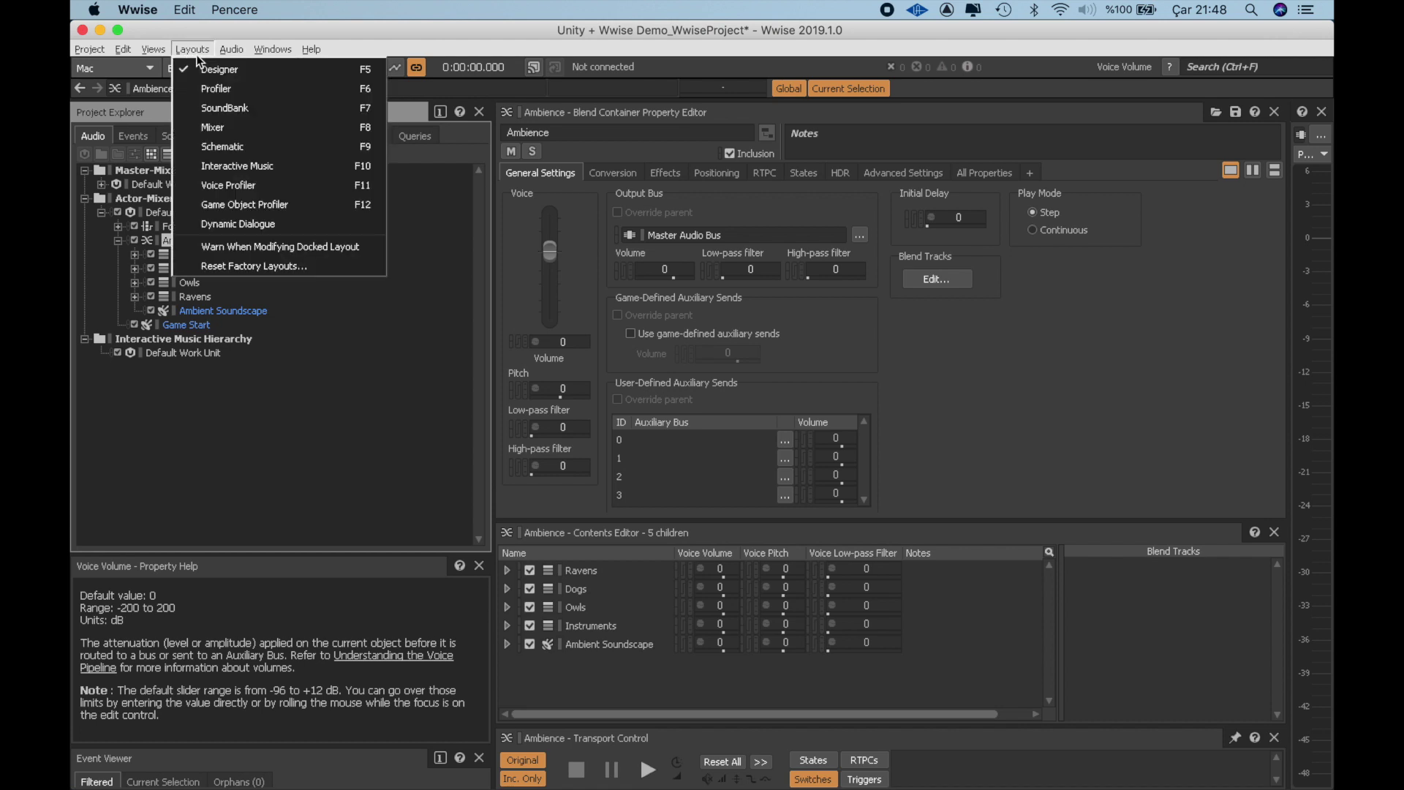
left_click(224, 120)
left_click(512, 139)
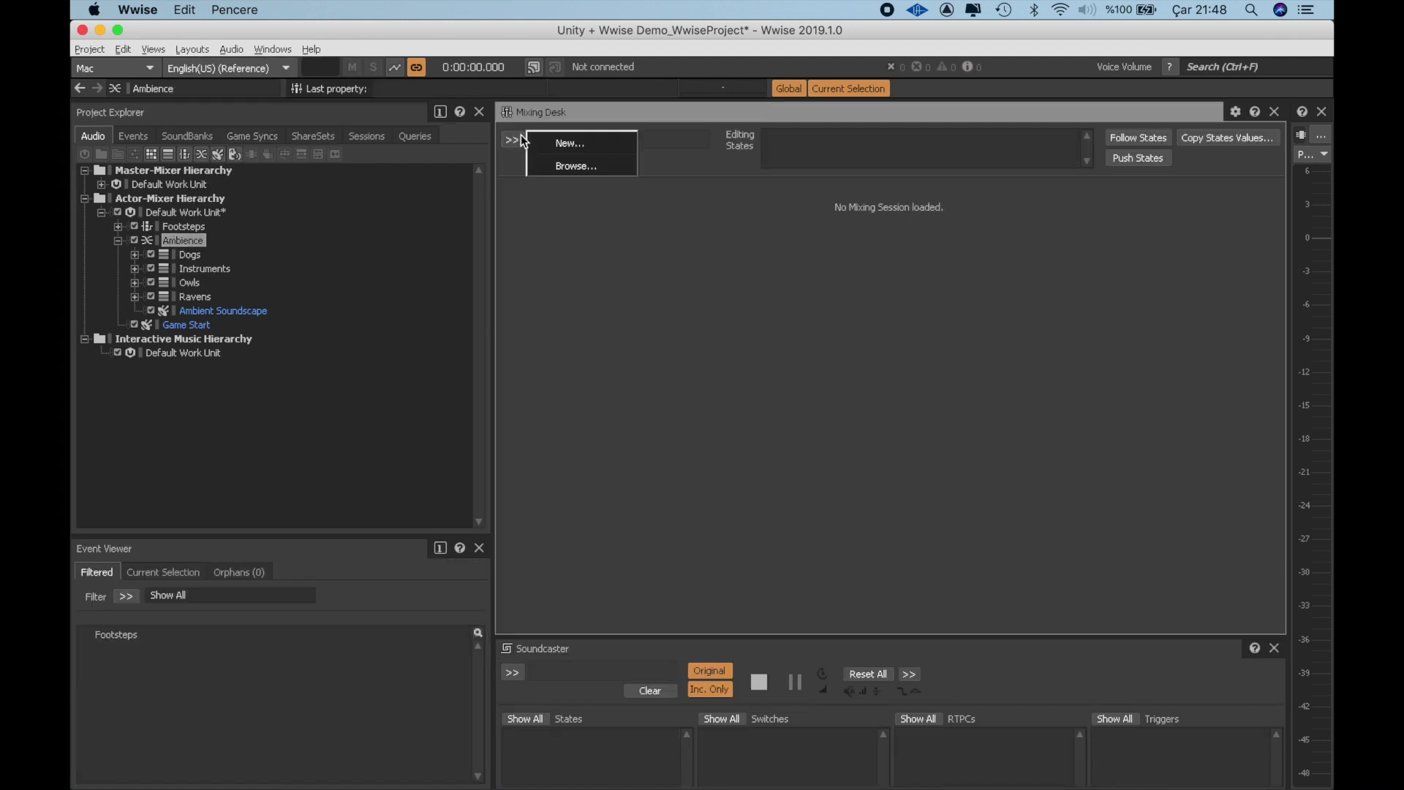
left_click(550, 141)
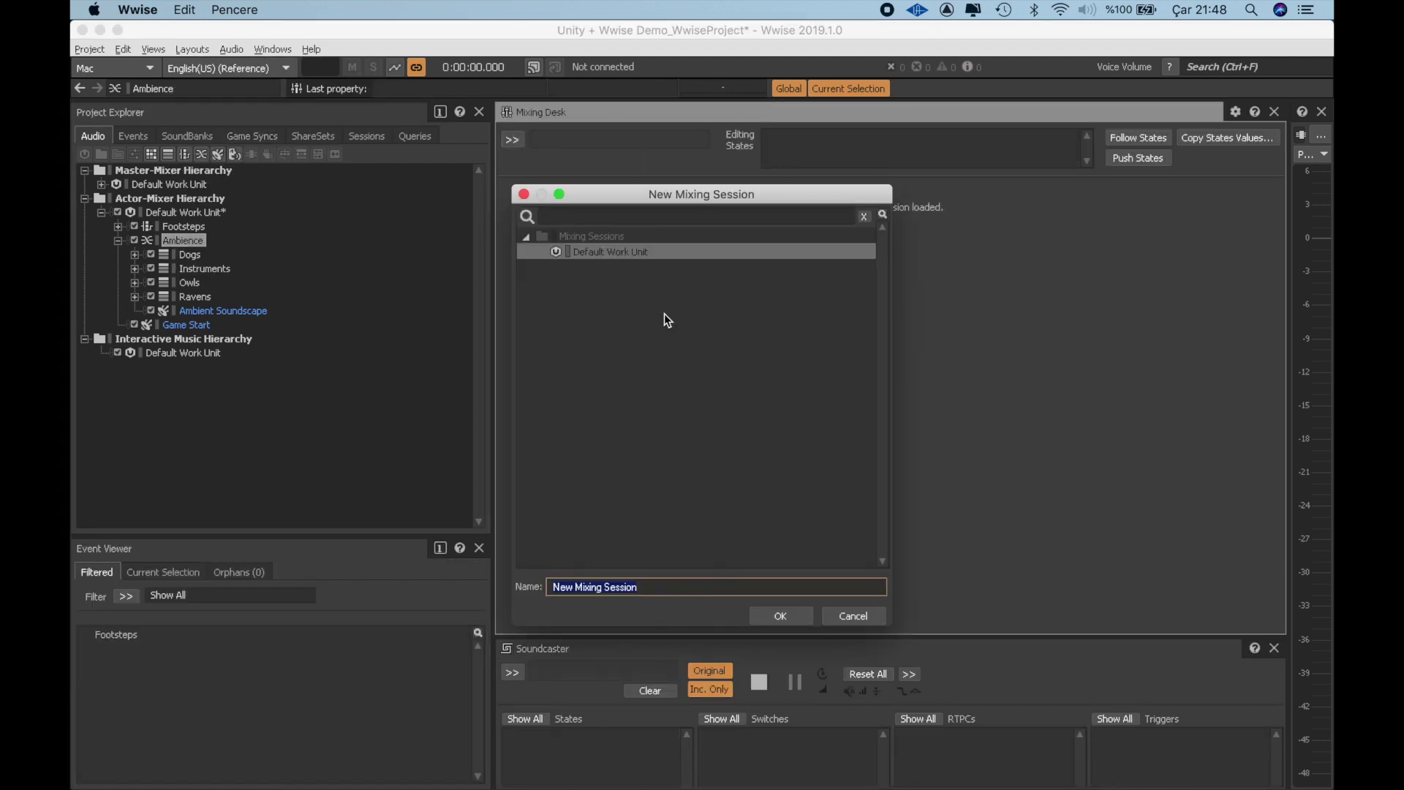
type("Ambience")
key("Return")
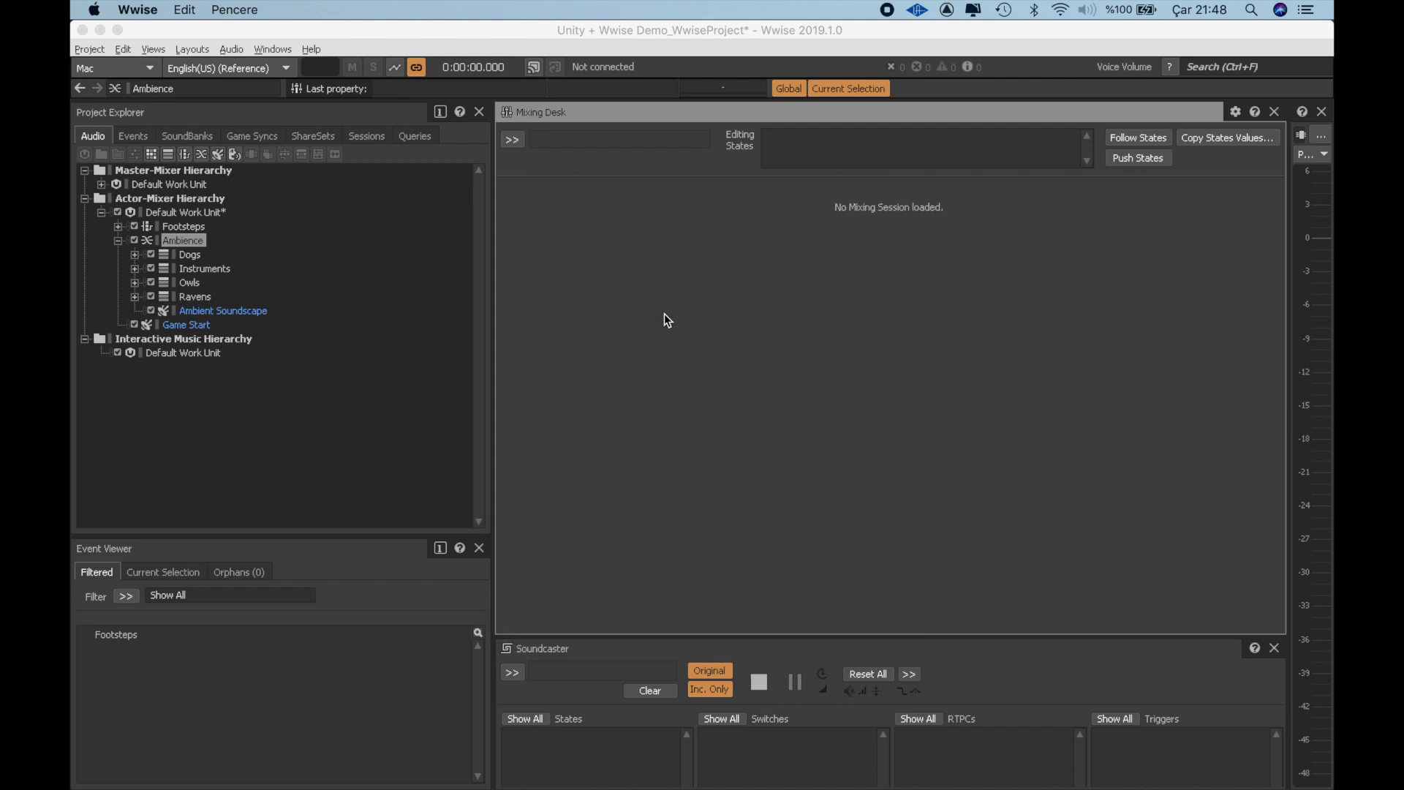
Add Dogs, Instruments, Owls, Ravens, Ambient Soundscape and the Master Audio Bus to the Ambient mixing session
left_click(190, 256)
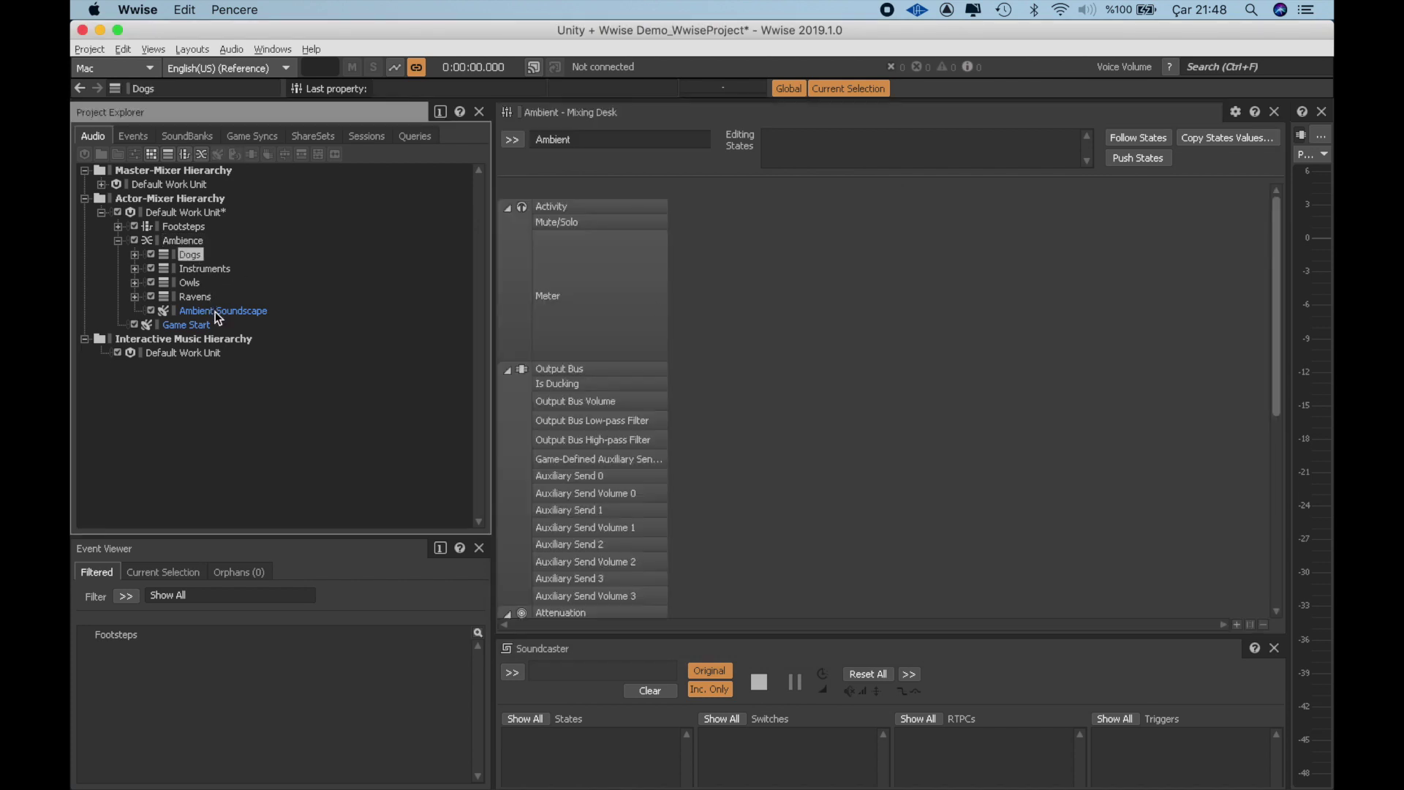
left_click(218, 313, "shift")
left_click_drag(191, 267, 679, 237)
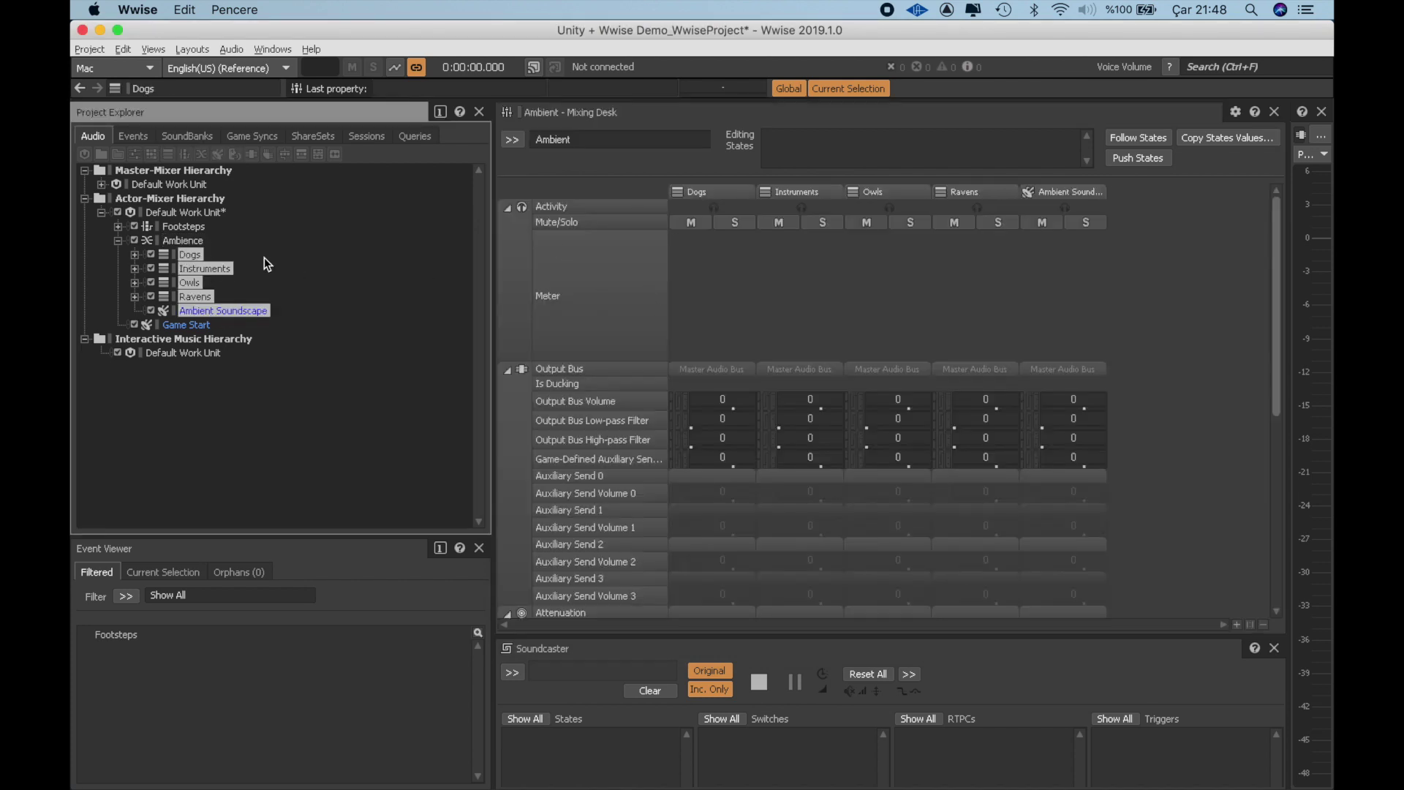
left_click(102, 184)
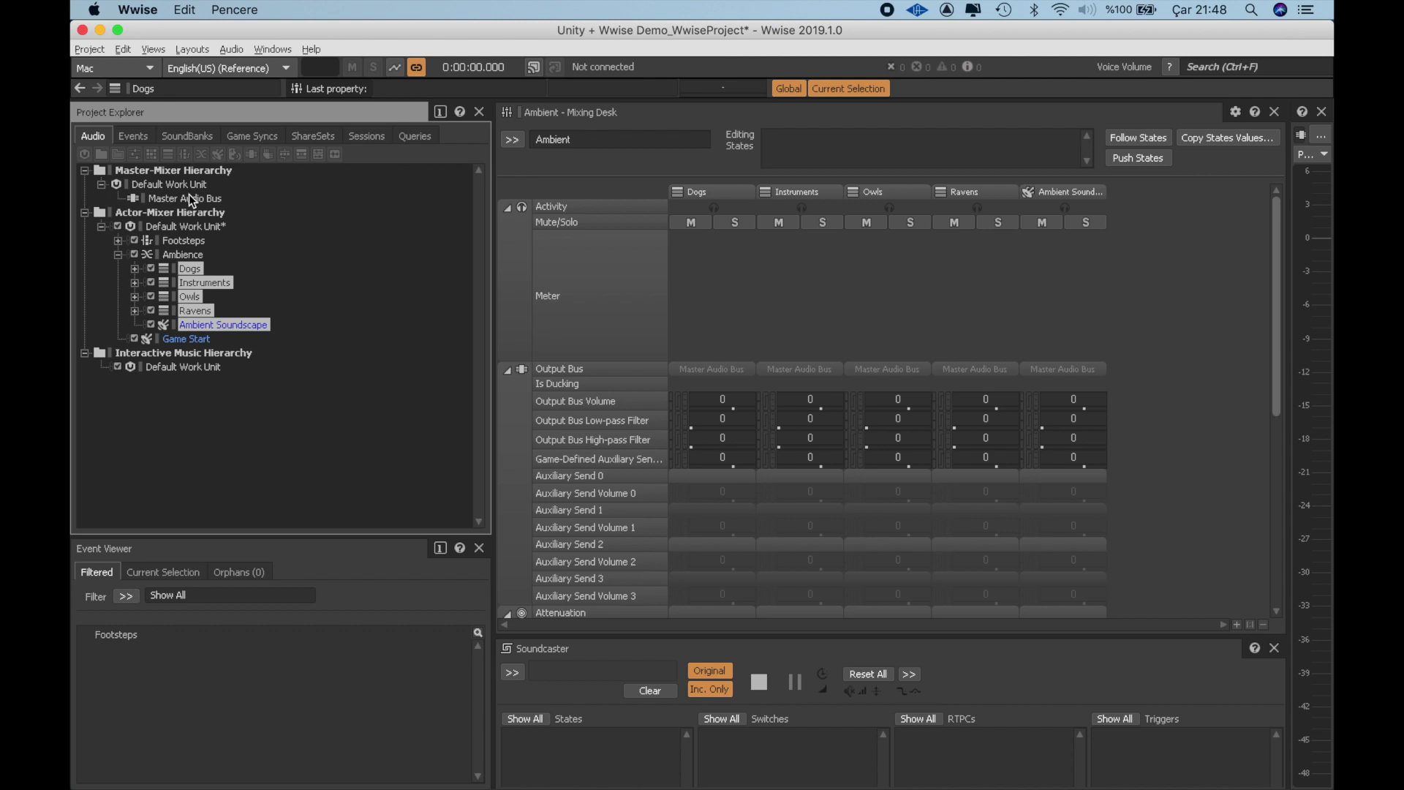
left_click_drag(190, 199, 1150, 231)
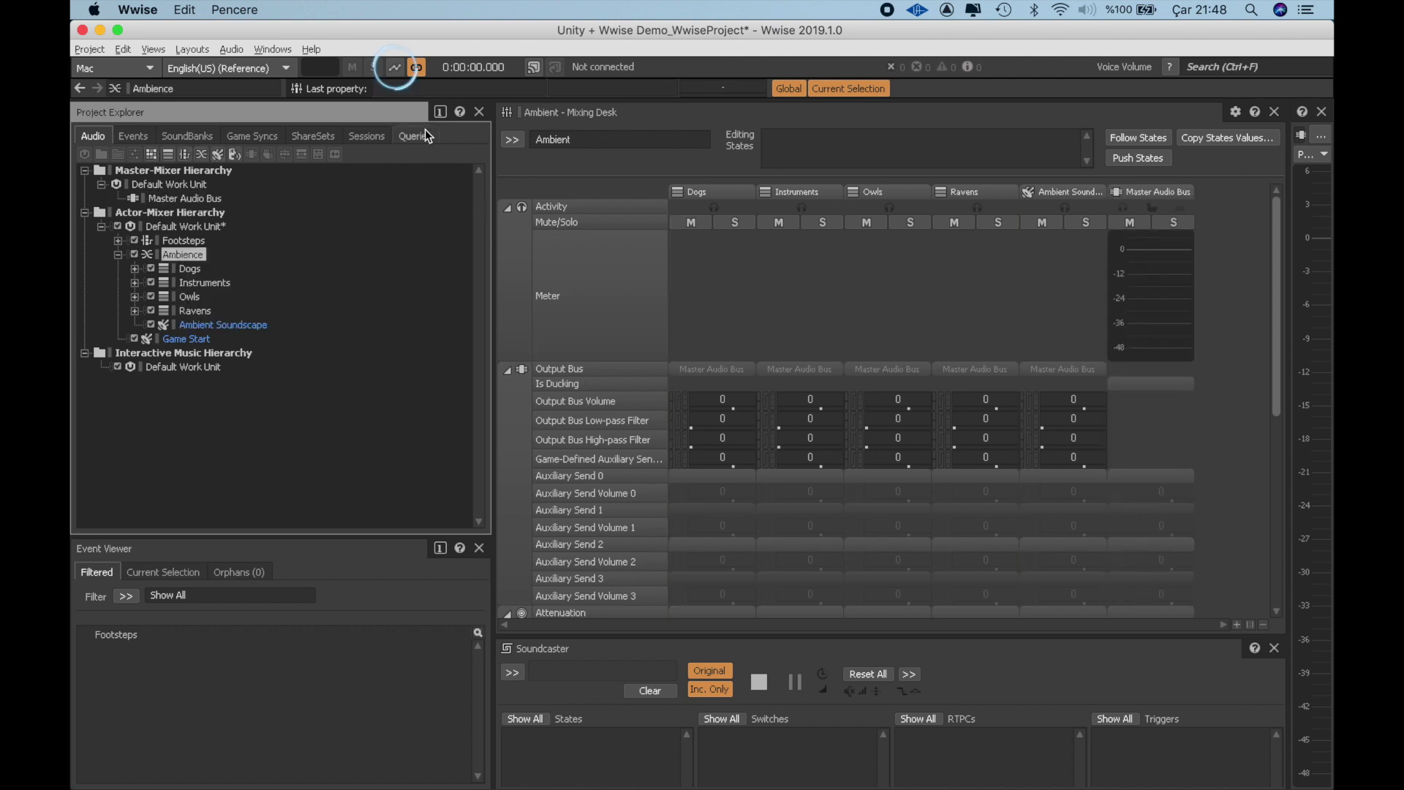
Start a capture, collapse the Bus, Positioning and Effects sections, and enlarge the Mixing Desk to fit the voice volume faders
left_click(395, 68)
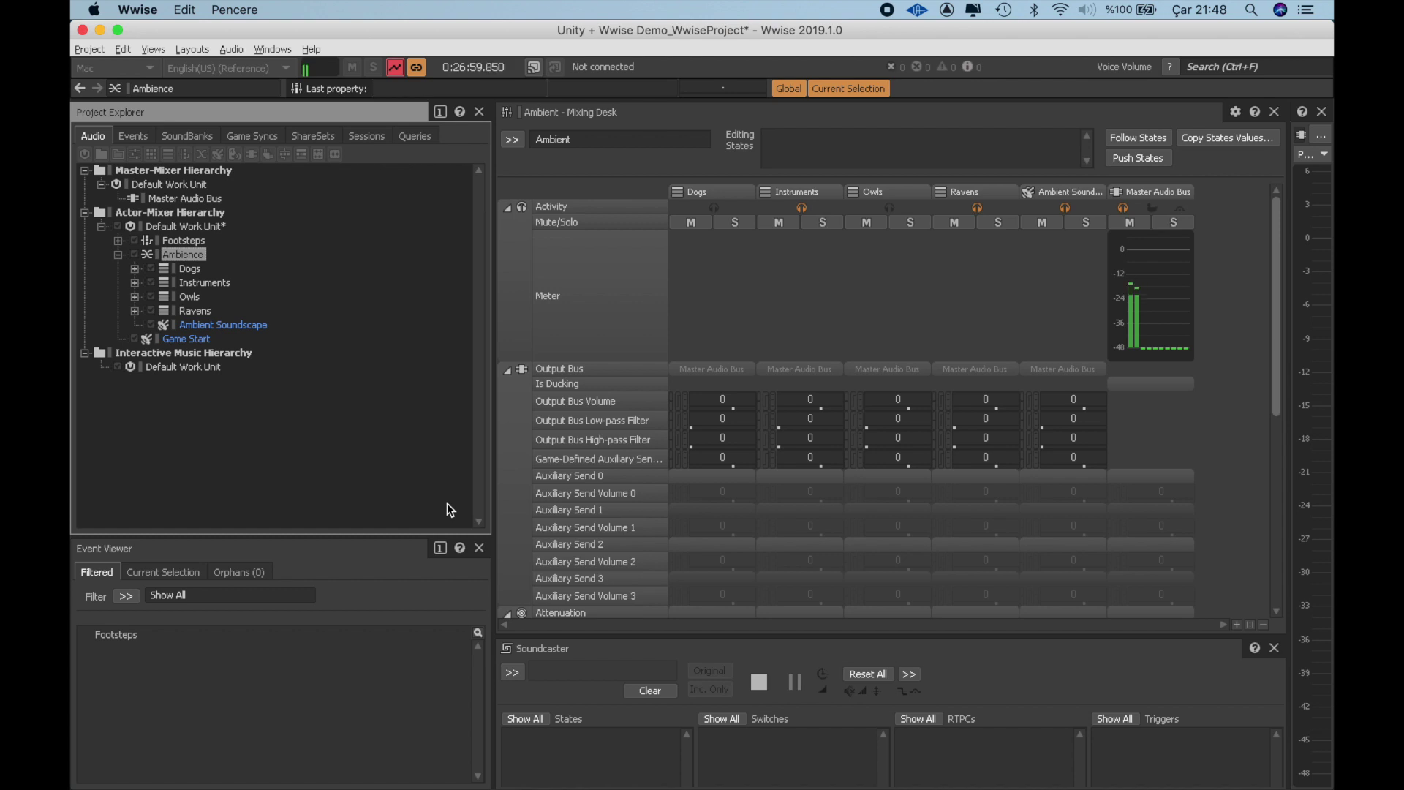
left_click(507, 370)
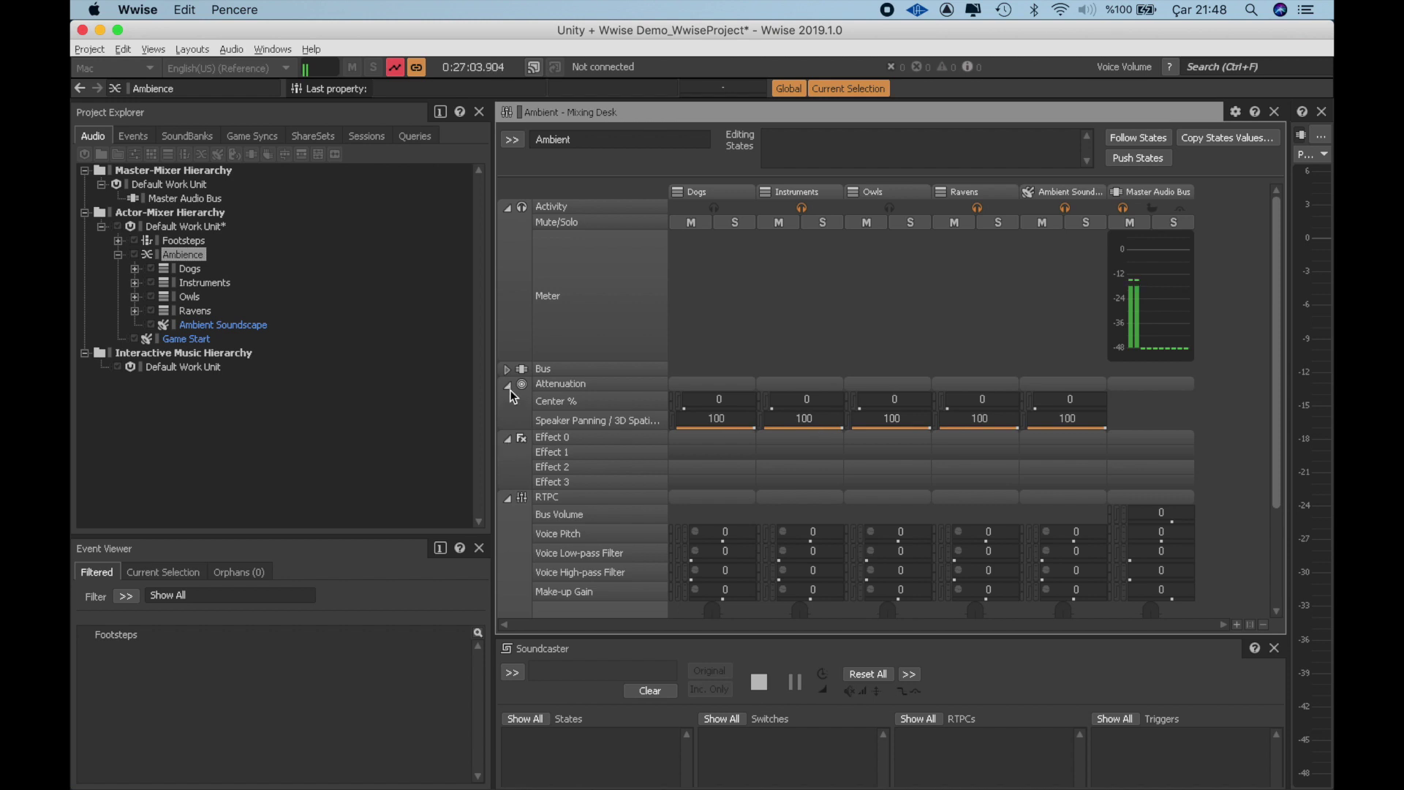
left_click(507, 386)
left_click(508, 398)
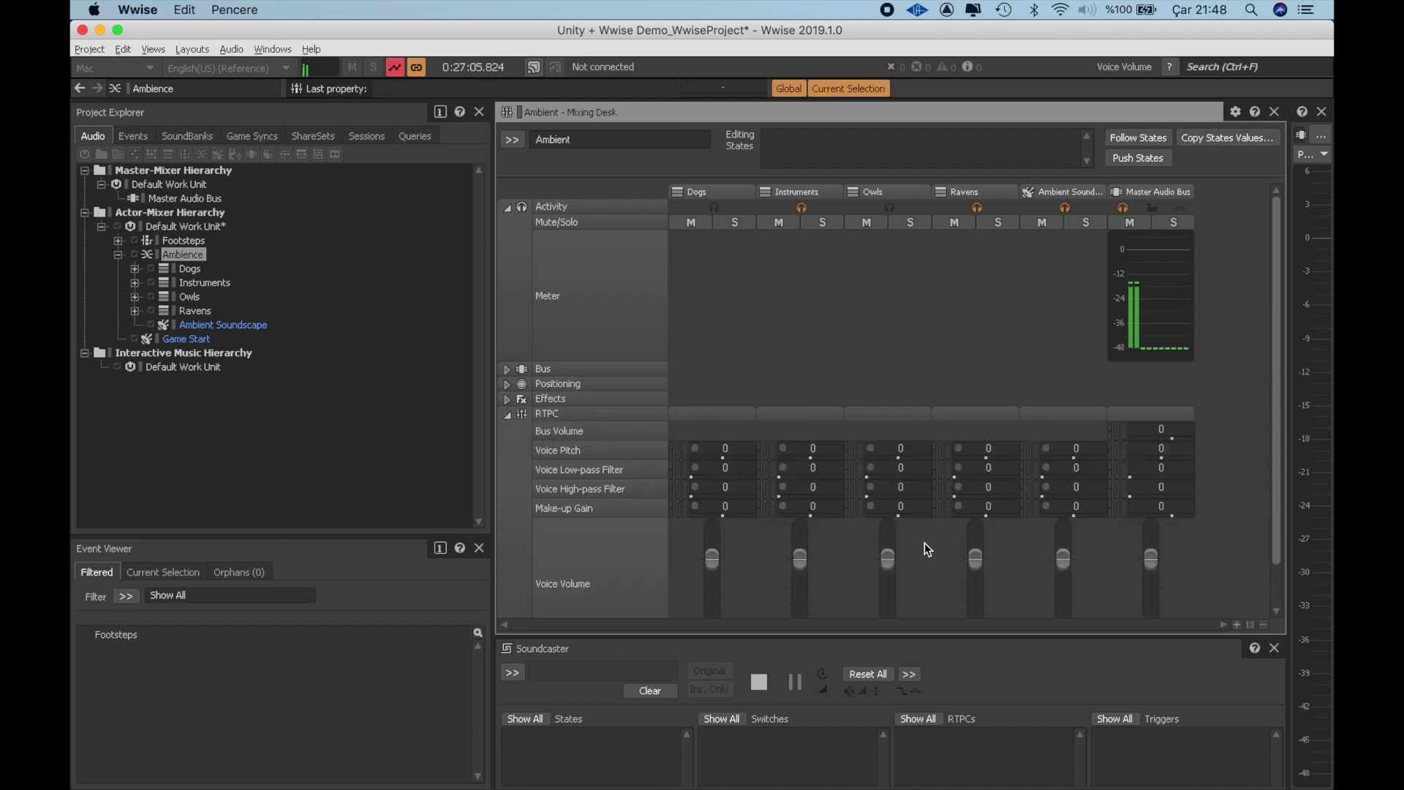
left_click(508, 414)
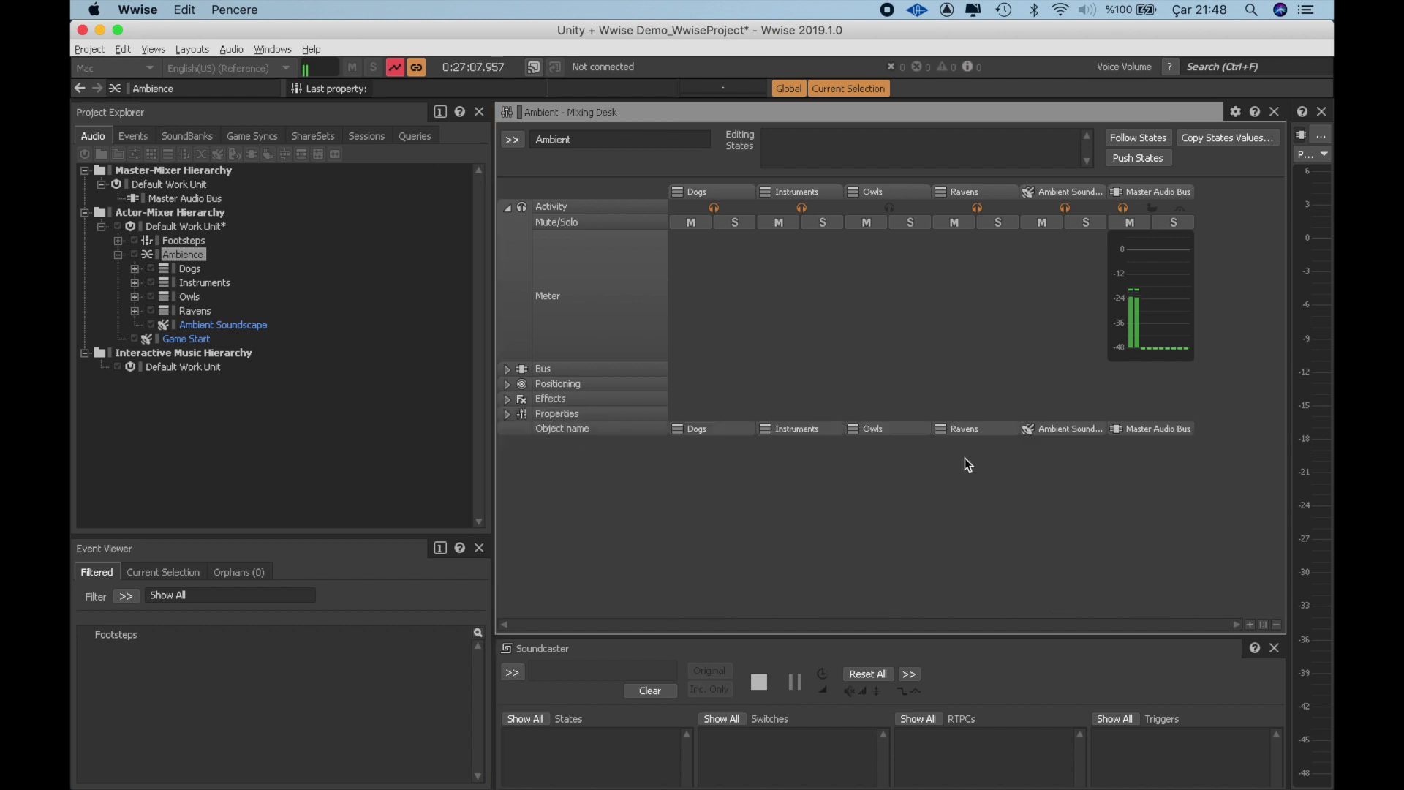
left_click(507, 413)
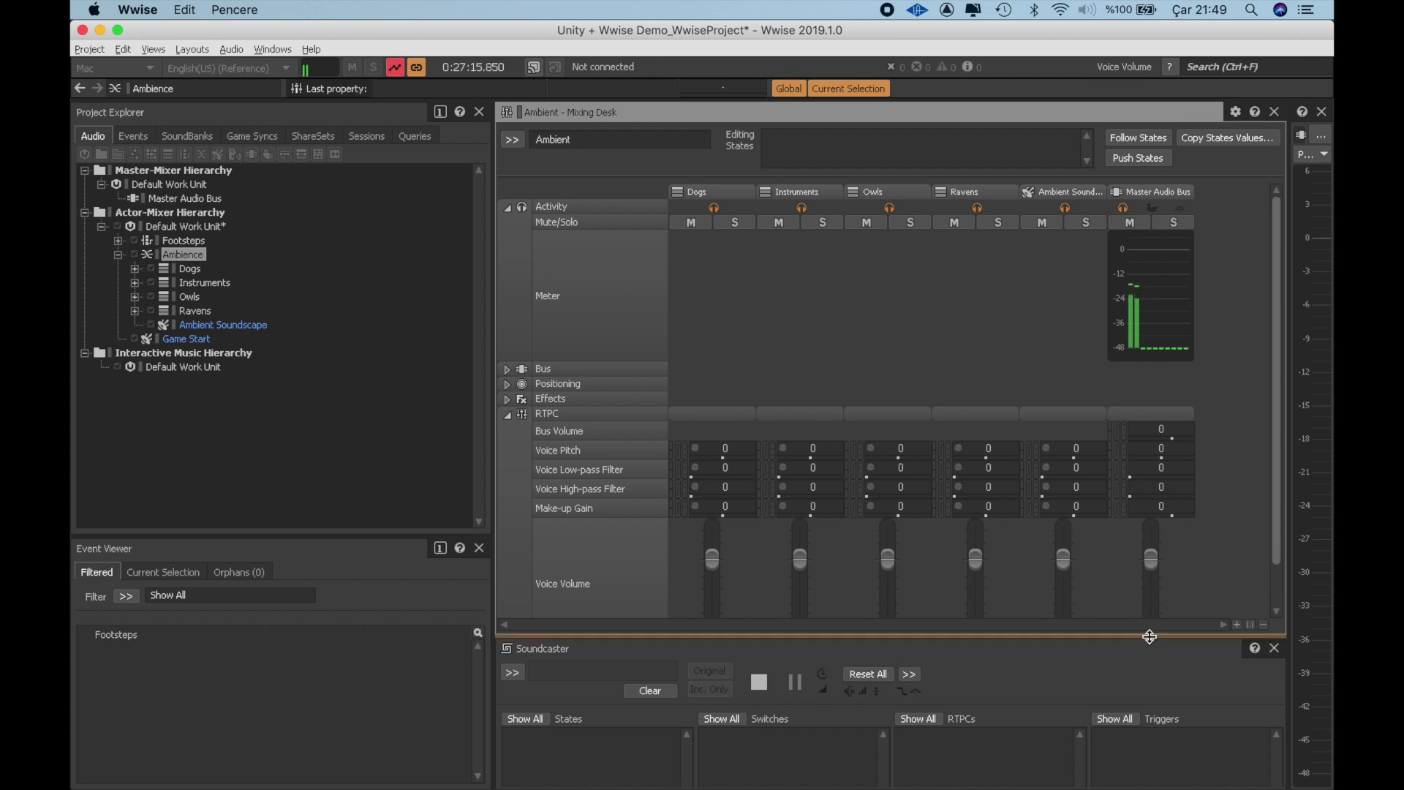
left_click_drag(1148, 636, 1169, 718)
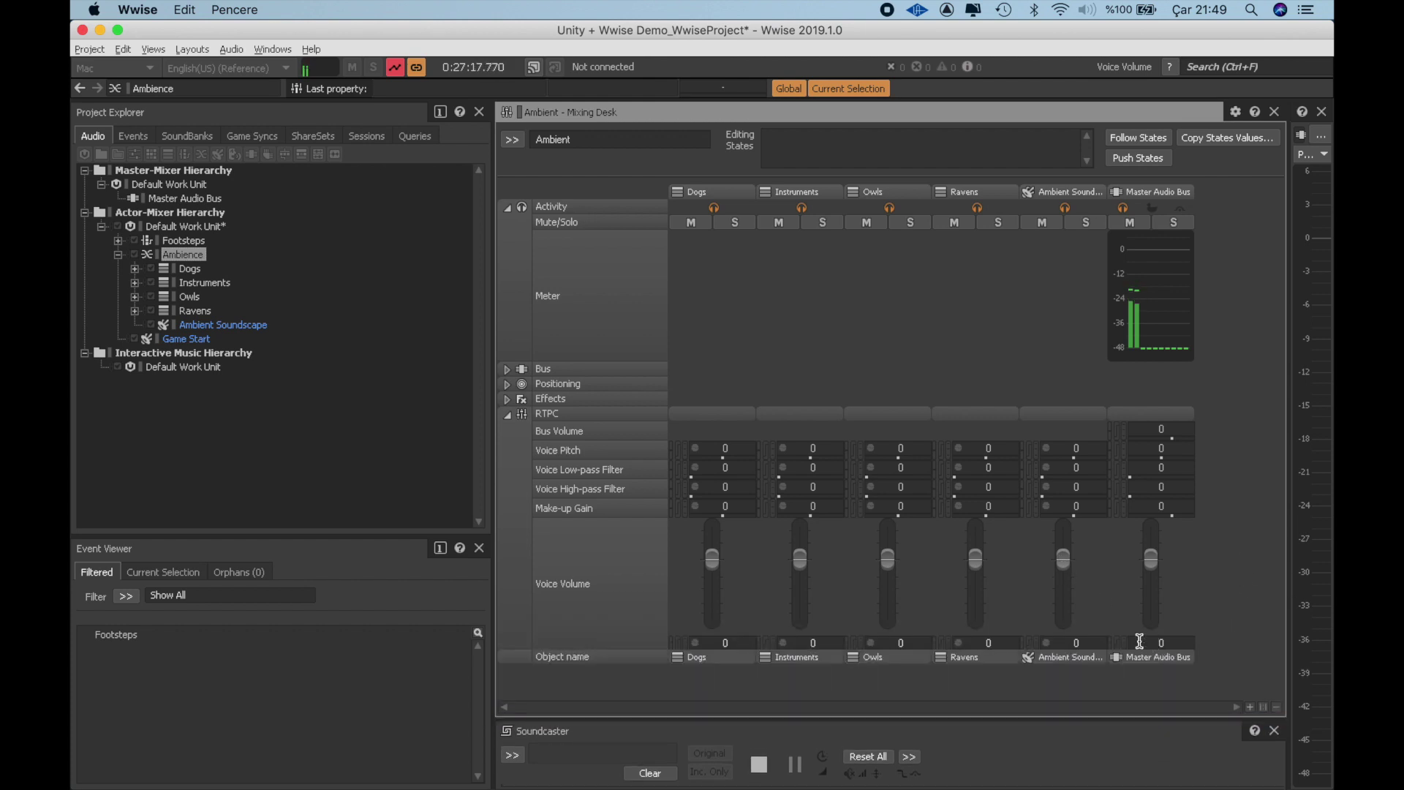
Set Ambient Soundscape's voice high-pass filter to 8 and its voice volume to -2 in the mixing session
left_click_drag(1059, 569, 1059, 577)
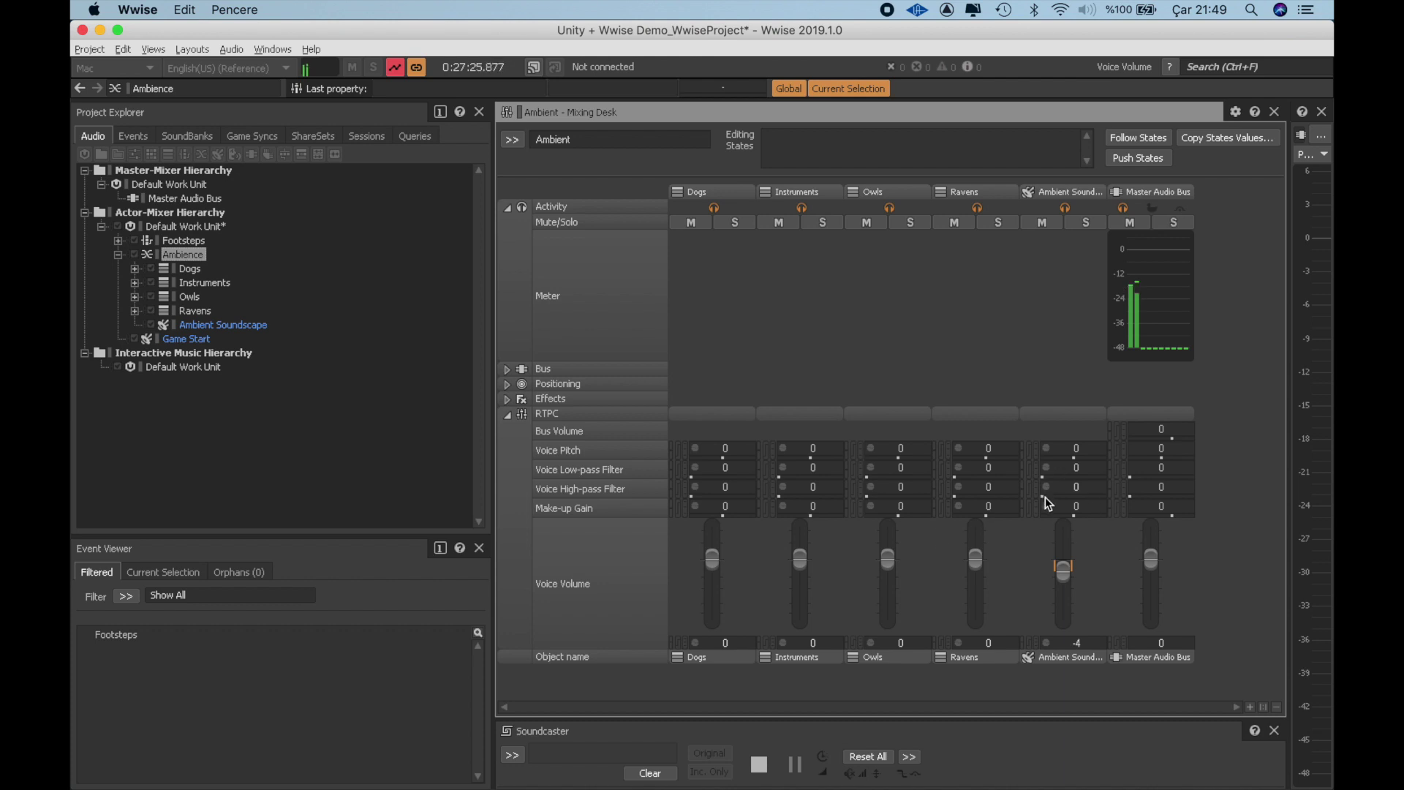
mouse_move(1076, 486)
left_mouse_down()
mouse_move(1202, 486)
mouse_move(1089, 487)
left_mouse_up()
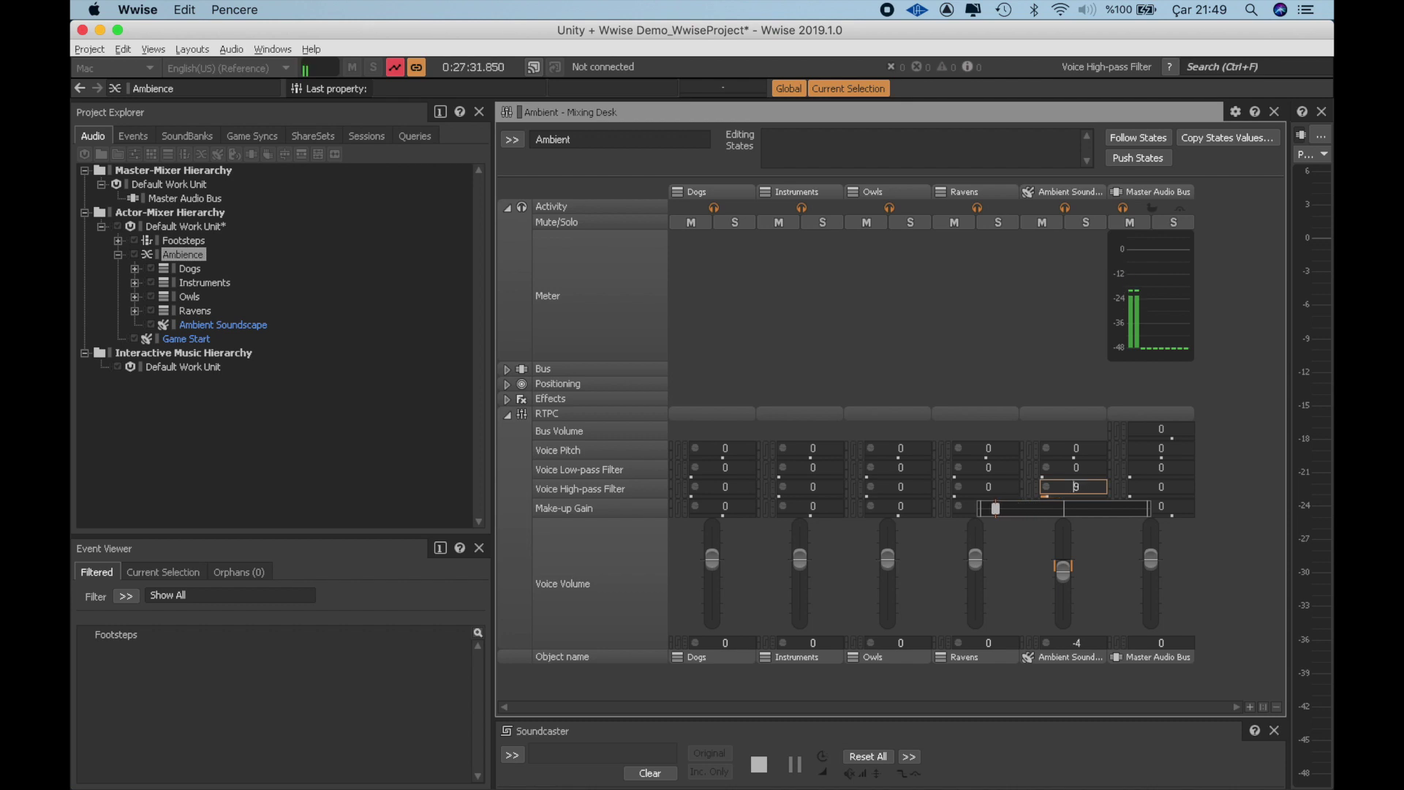
left_click_drag(996, 509, 991, 508)
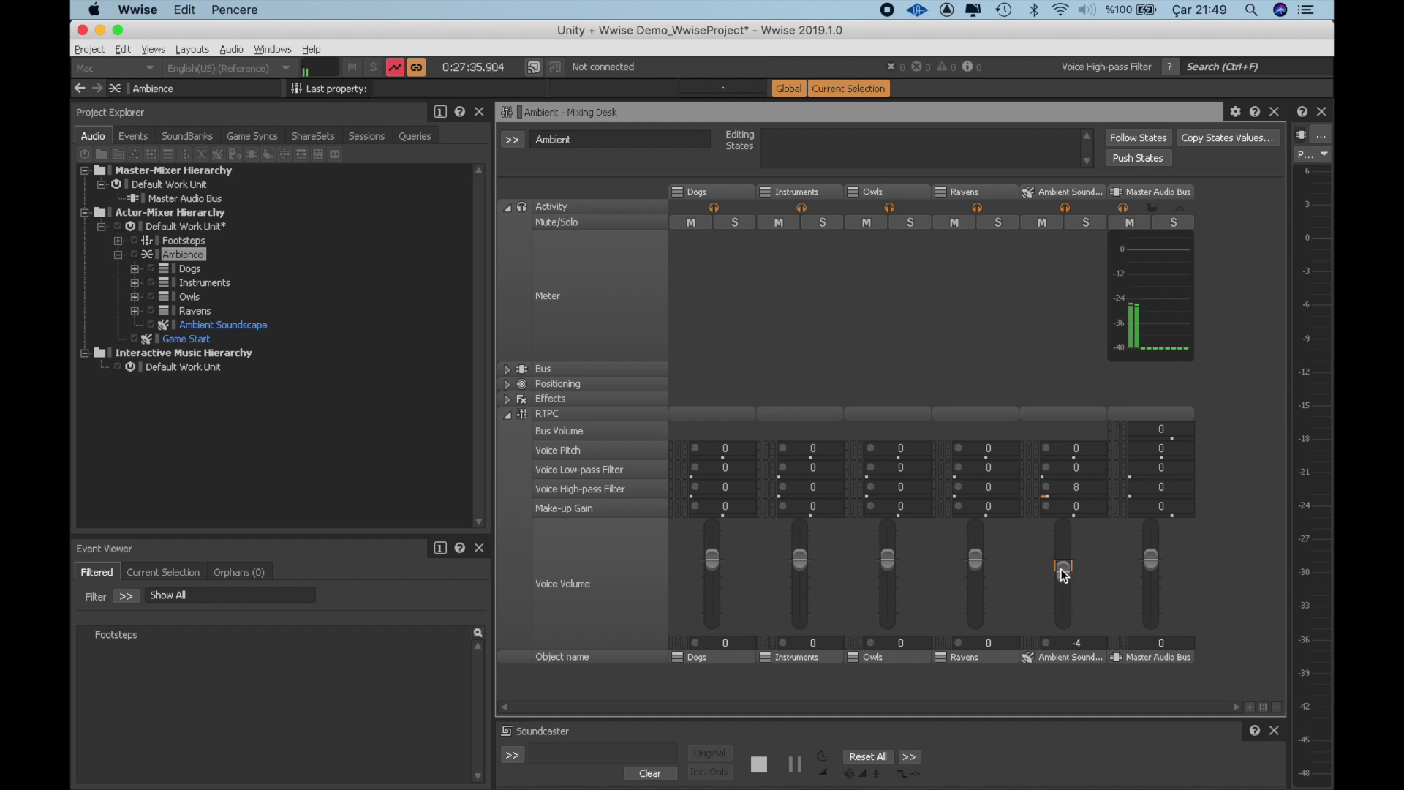
left_click_drag(1062, 571, 1061, 562)
scroll(1073, 643, "down", 1)
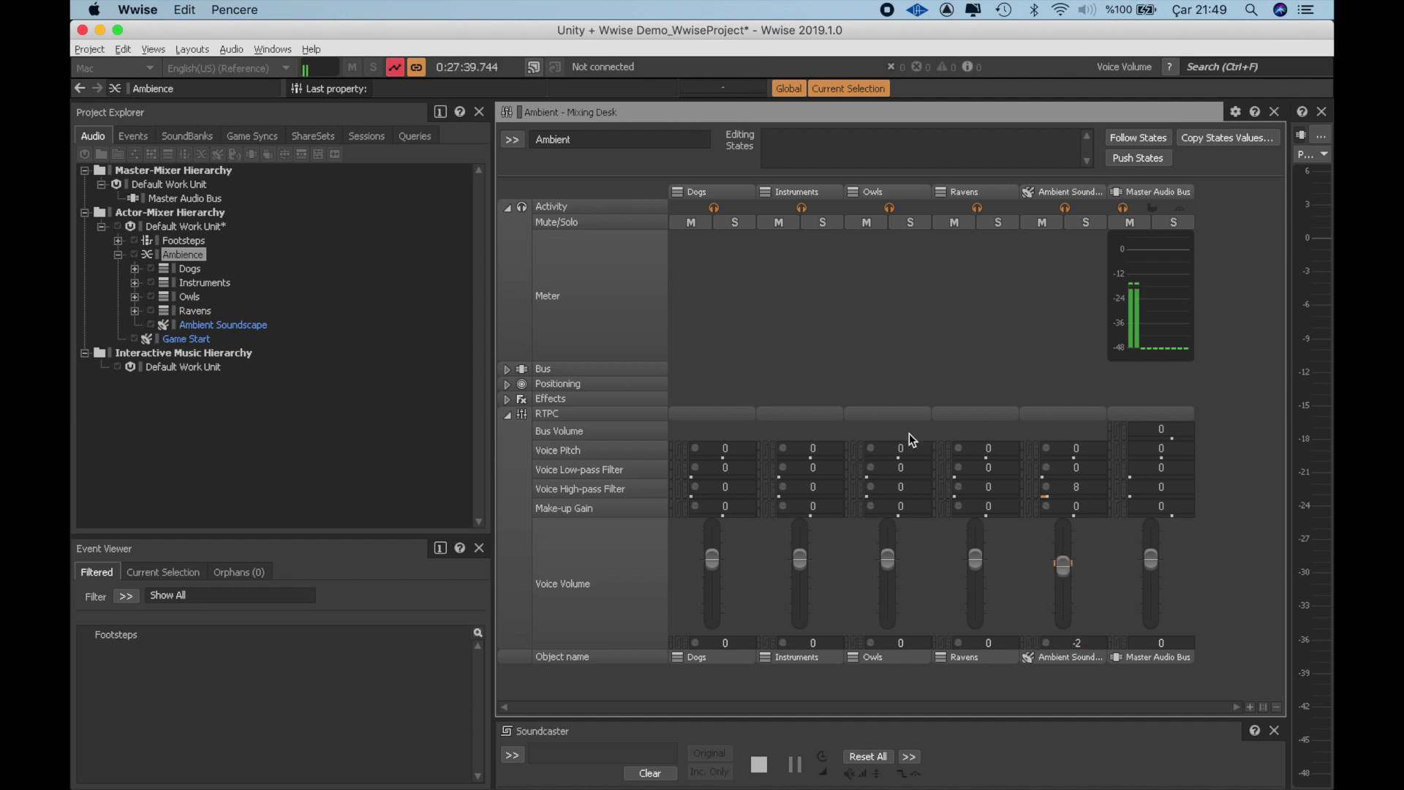
Set the voice volumes of Ravens to -8, Instruments to -10 and Dogs to 4
scroll(987, 642, "down", 7)
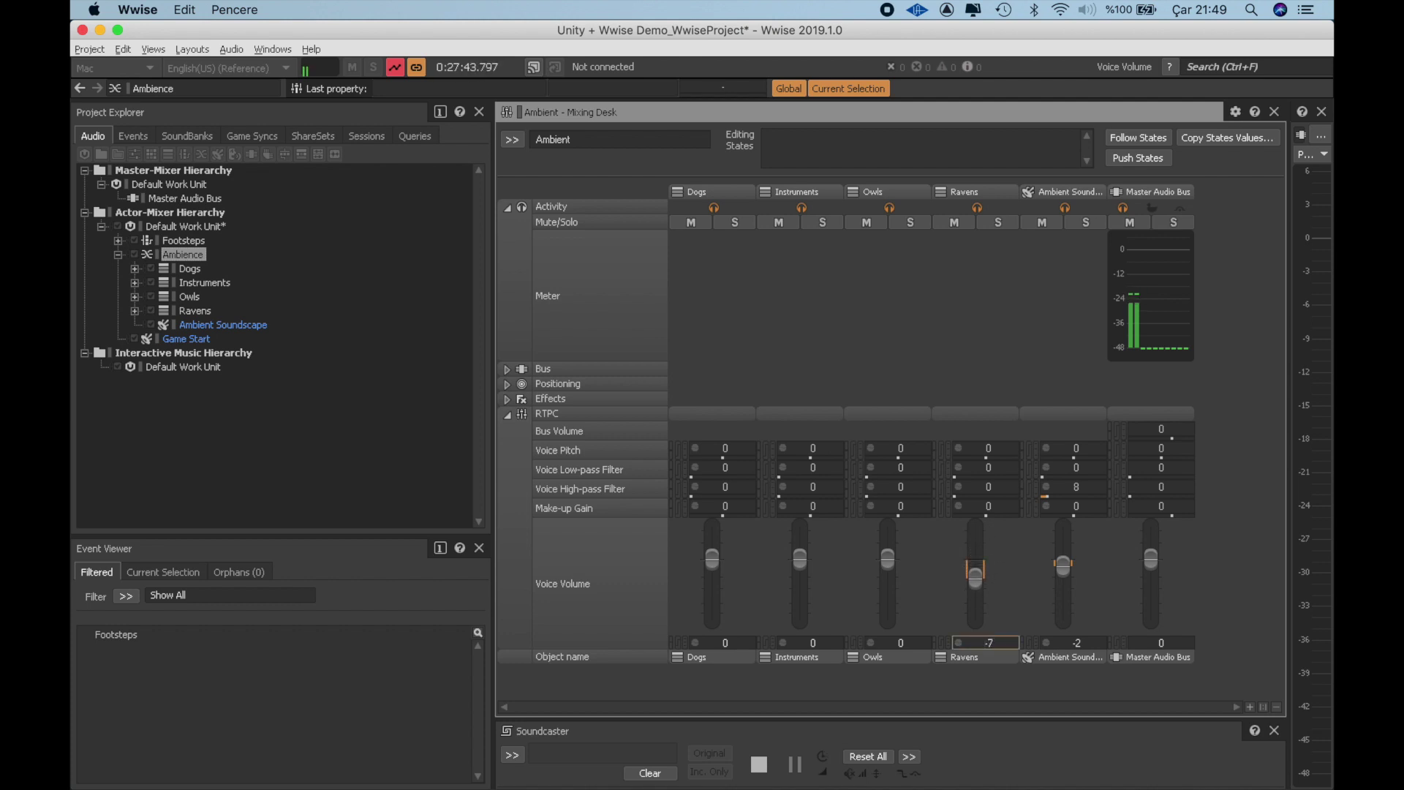
scroll(987, 643, "down", 1)
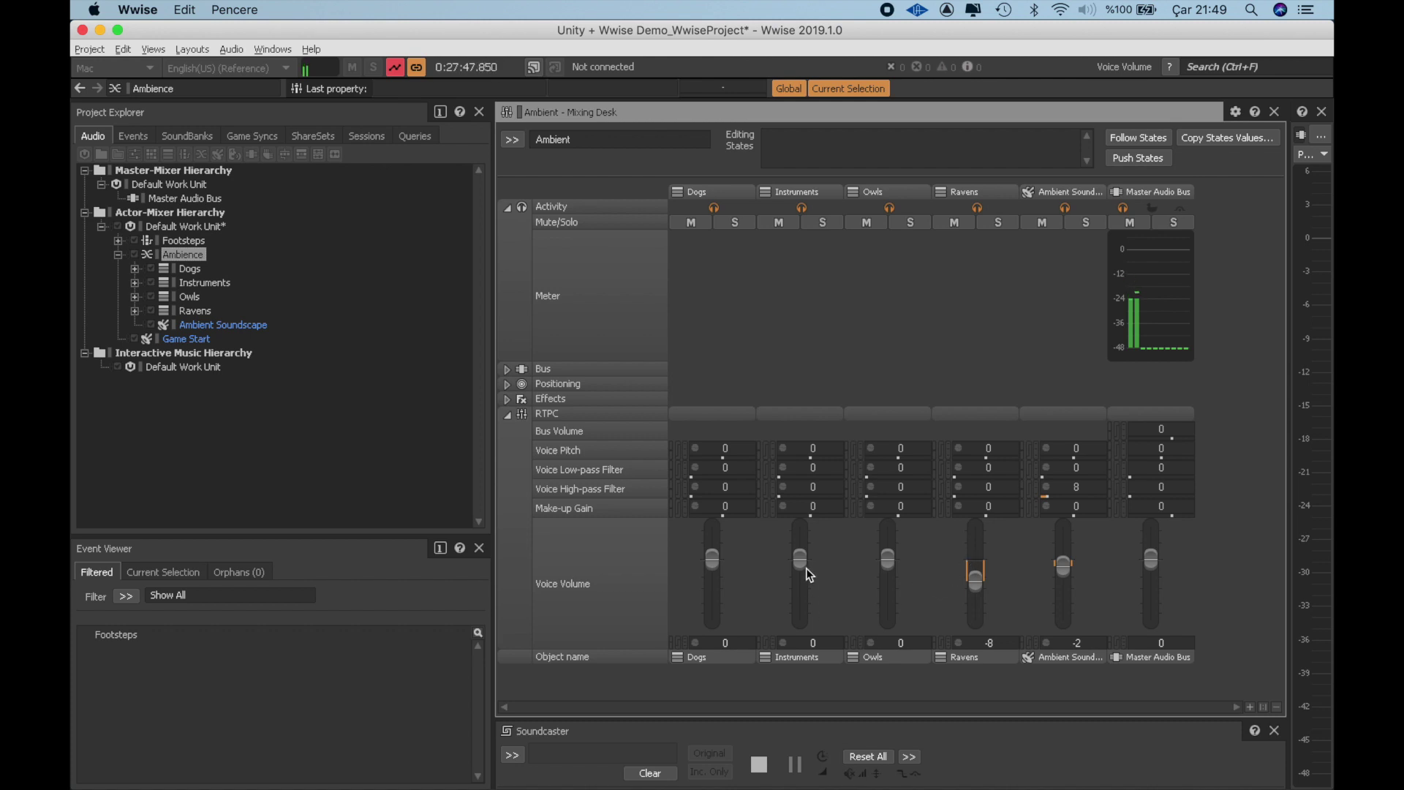
scroll(807, 643, "down", 10)
scroll(715, 562, "up", 4)
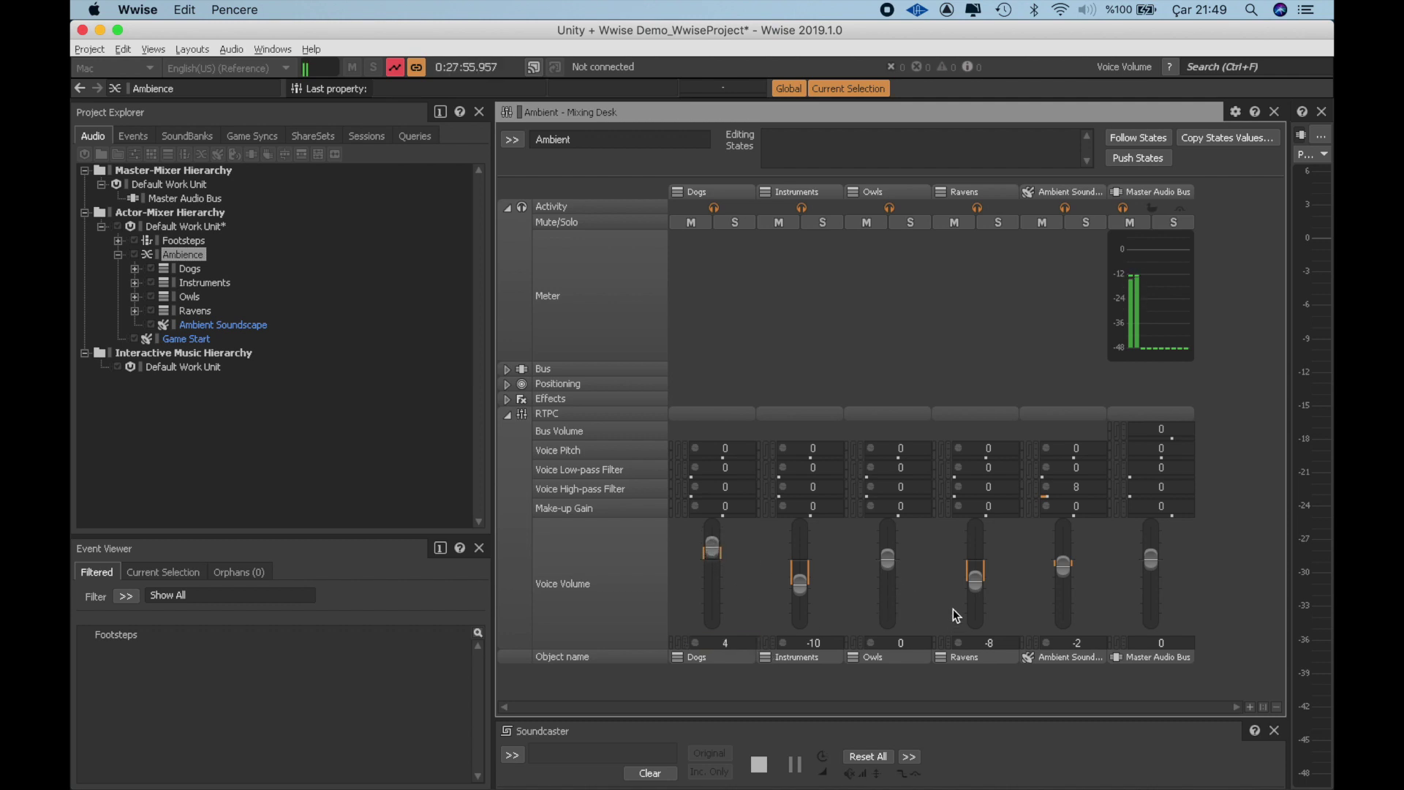
Readjust the voice volumes of Ambient Soundscape to -3 and Dogs to 0, and stop the playback
scroll(1065, 564, "down", 1)
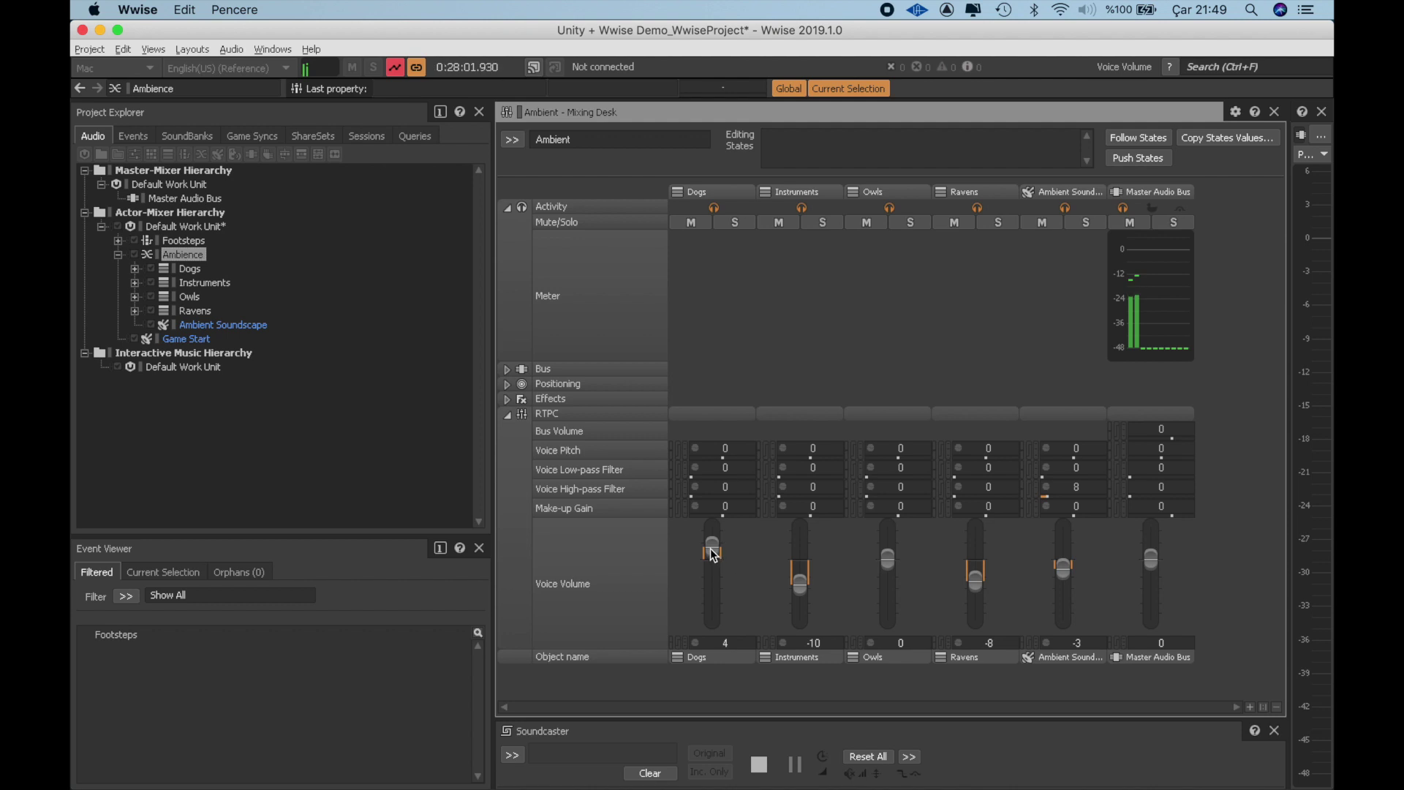
scroll(724, 643, "down", 3)
scroll(724, 642, "down", 1)
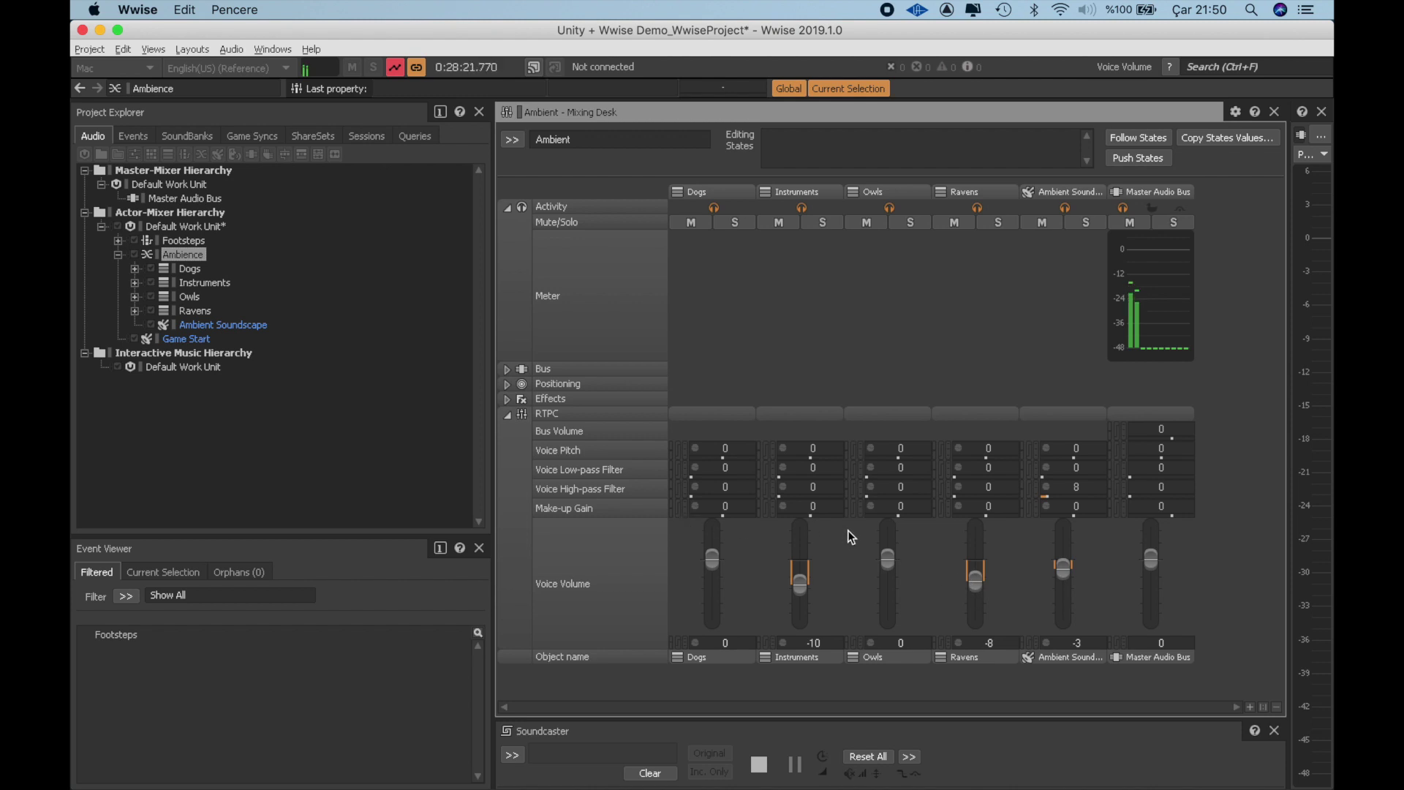
key("space")
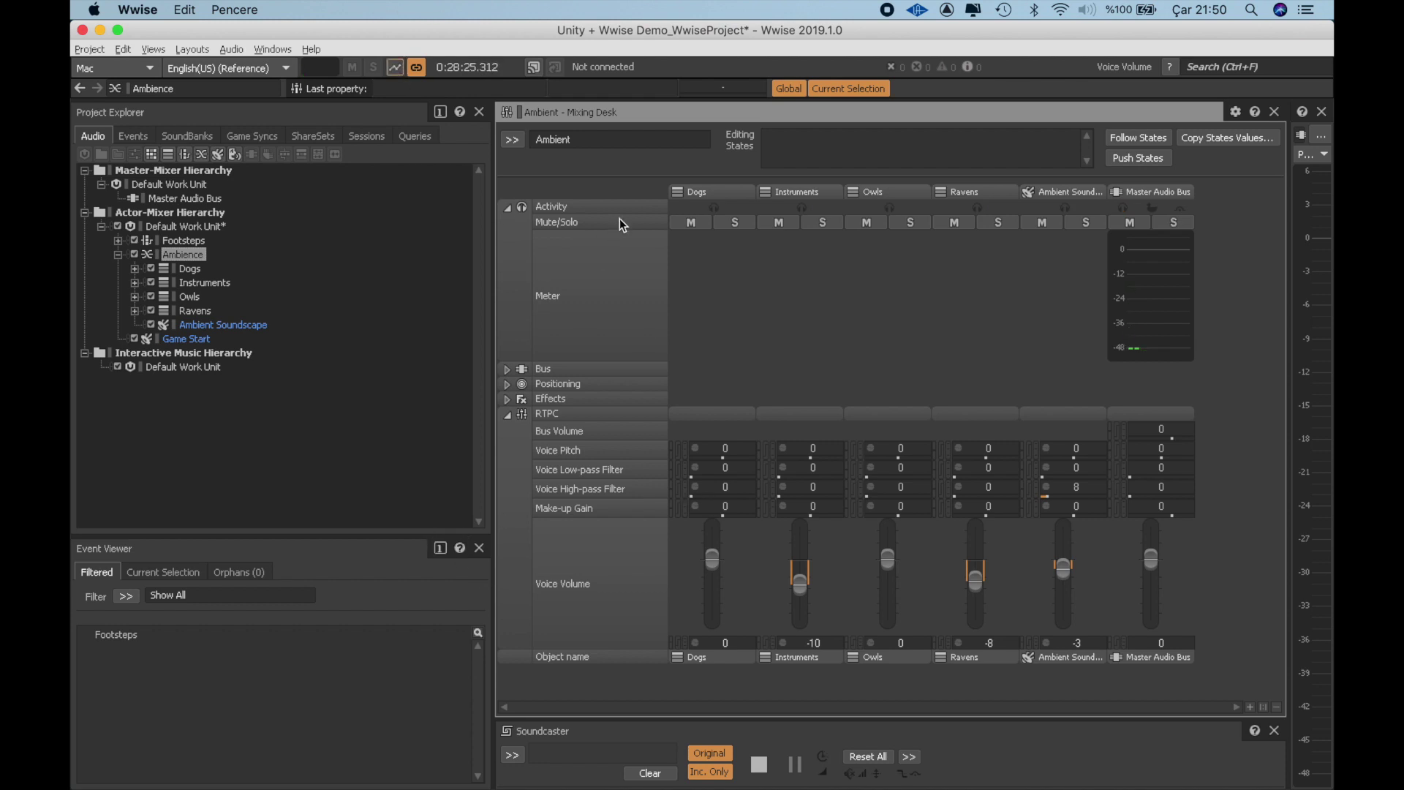
Audition the Game Start sound in the Designer layout and lower its voice volume
left_click(181, 47)
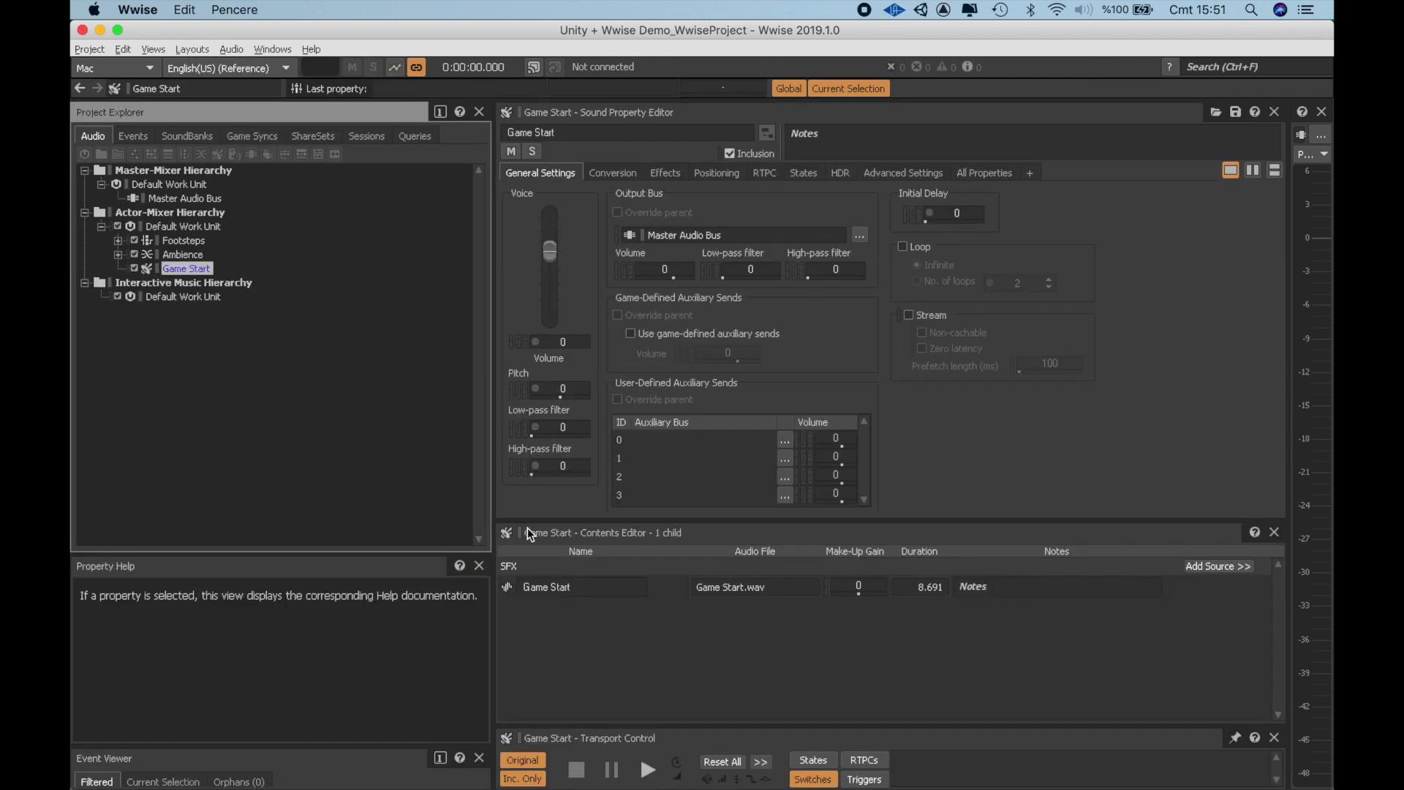
key("space")
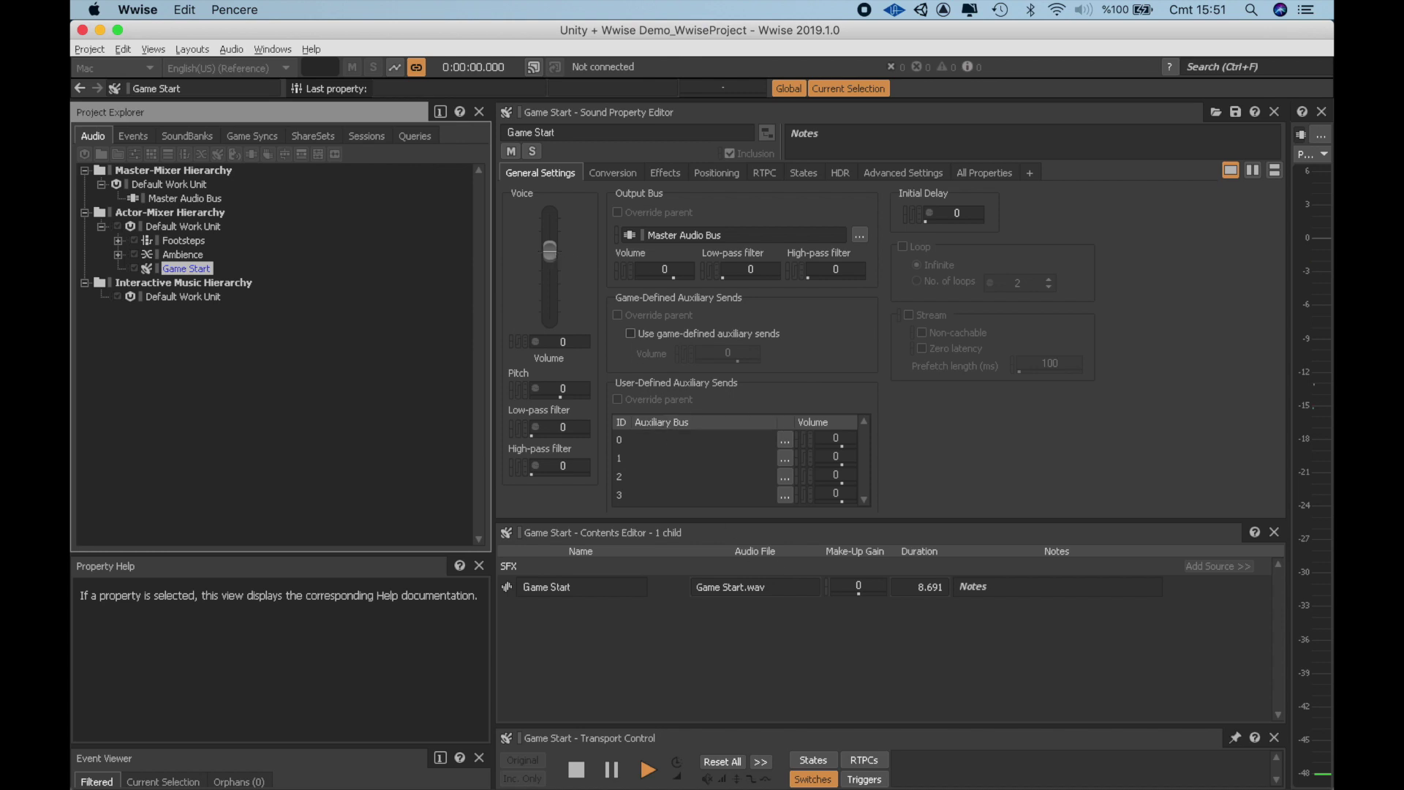
left_click_drag(549, 251, 549, 270)
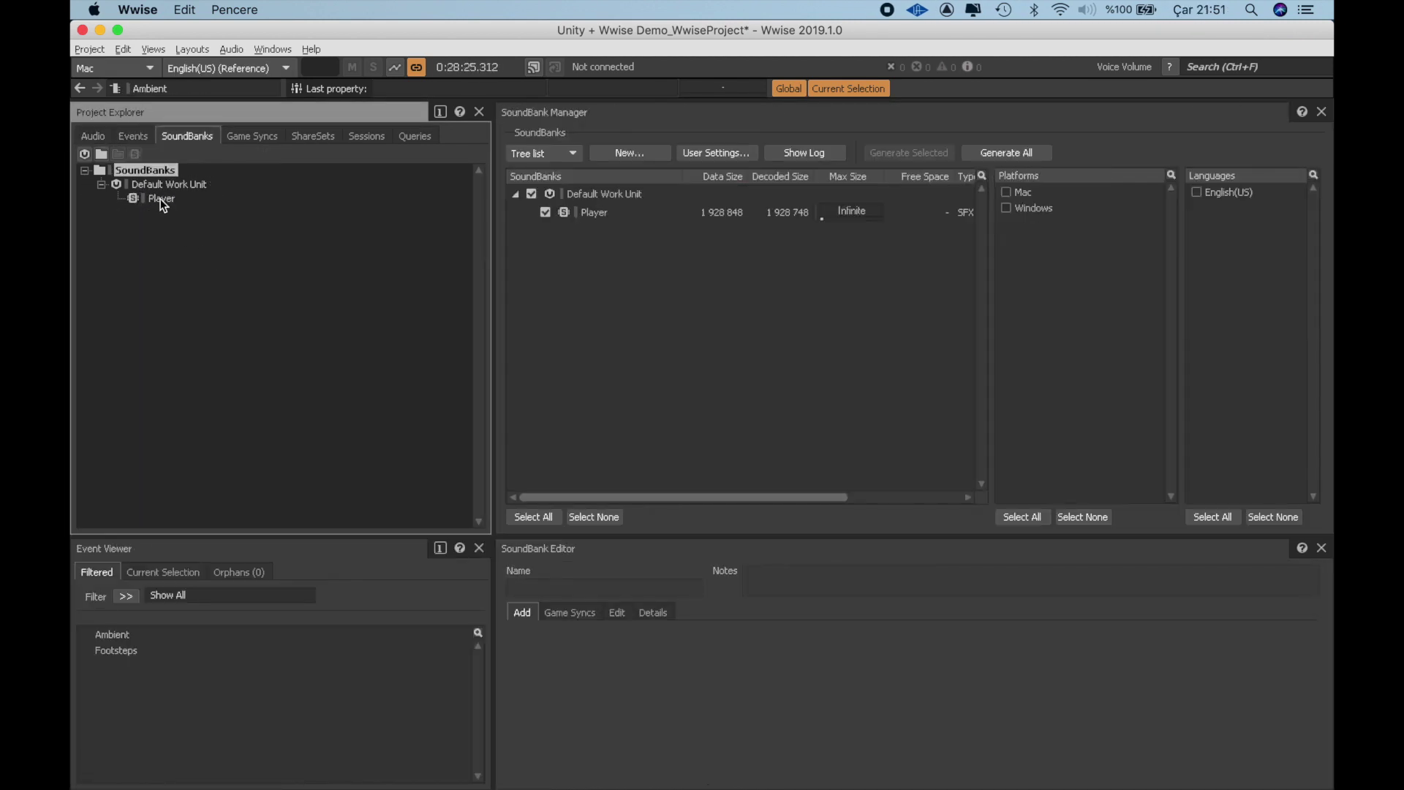
Create a SoundBank named Ambience in the default work unit and include it for generation
right_click(182, 187)
mouse_move(226, 194)
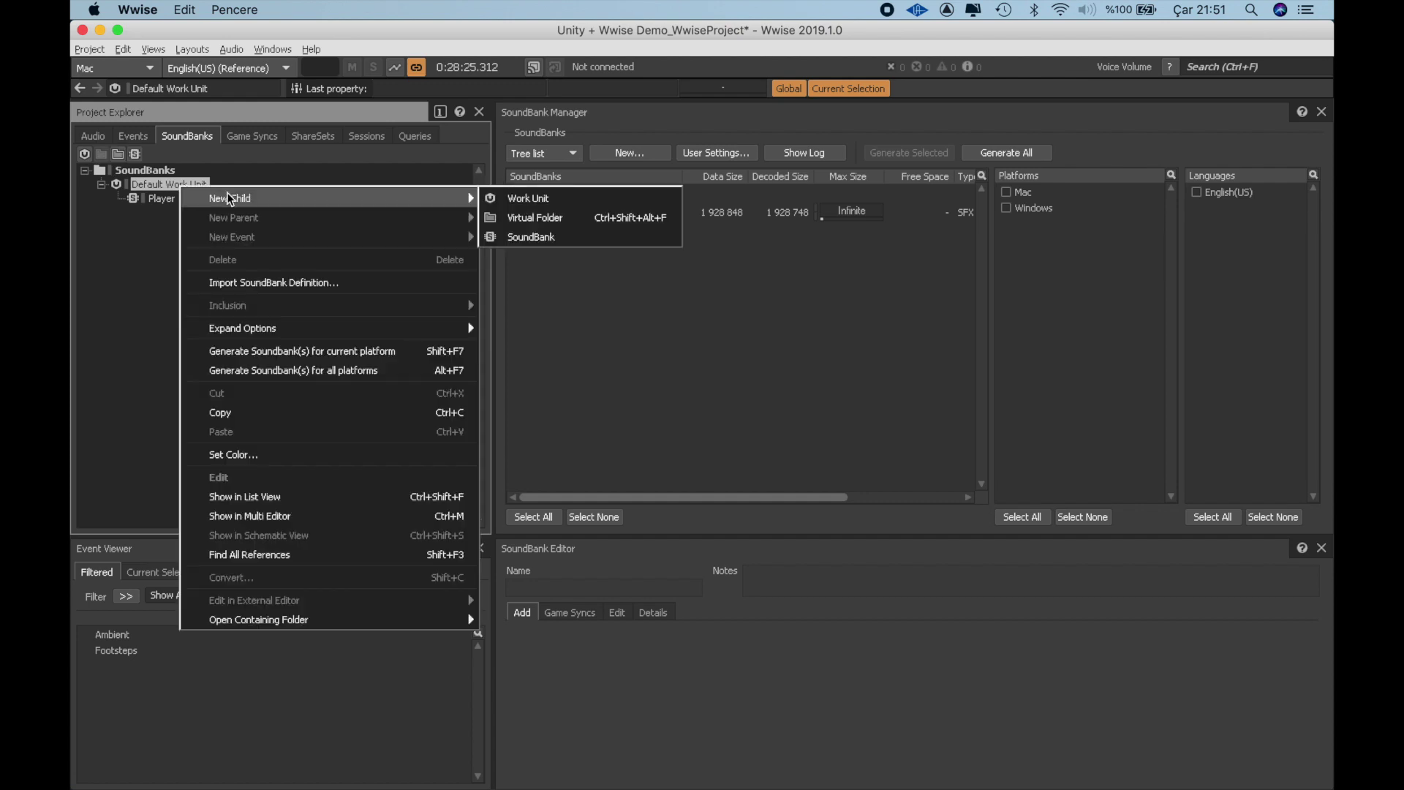
left_click(566, 235)
type("Ambience")
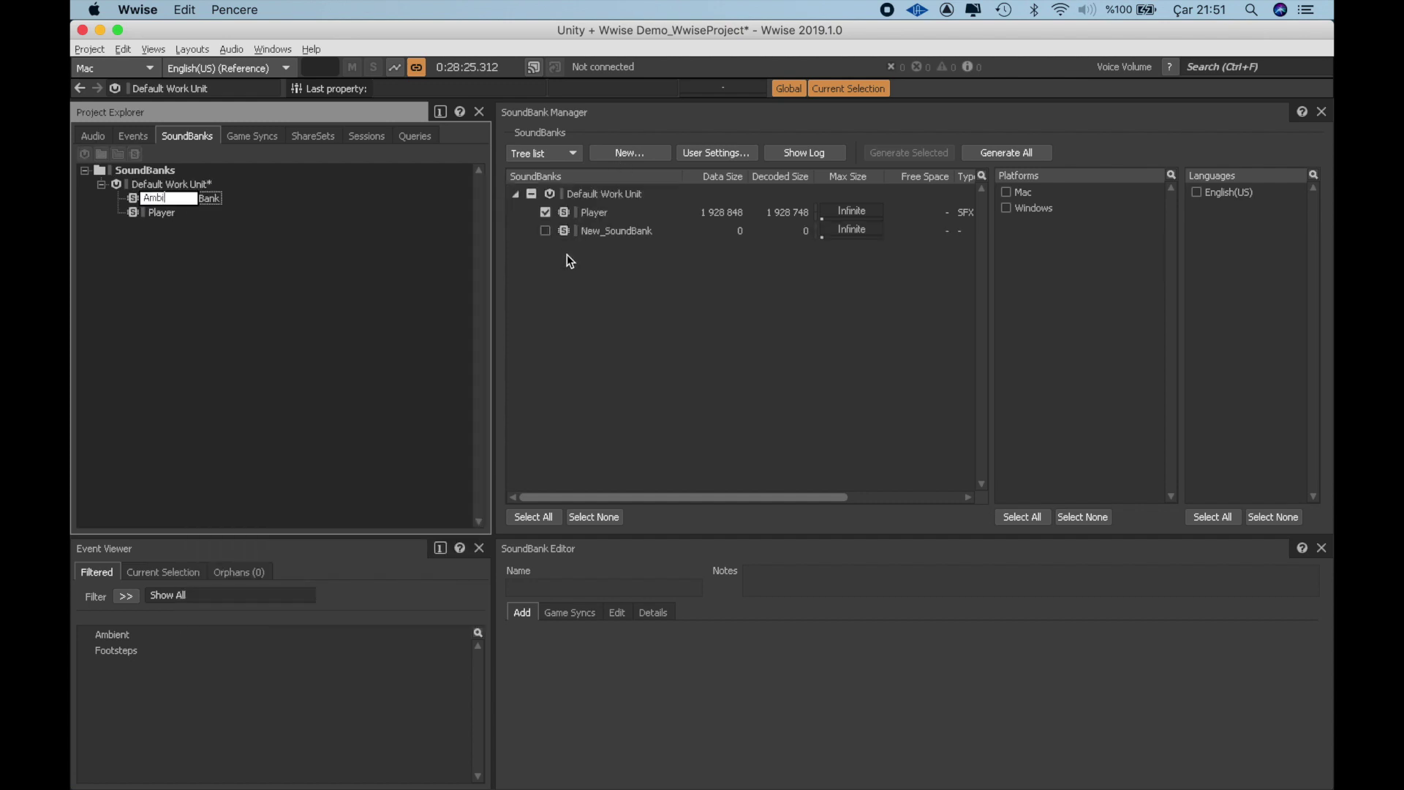
key("Return")
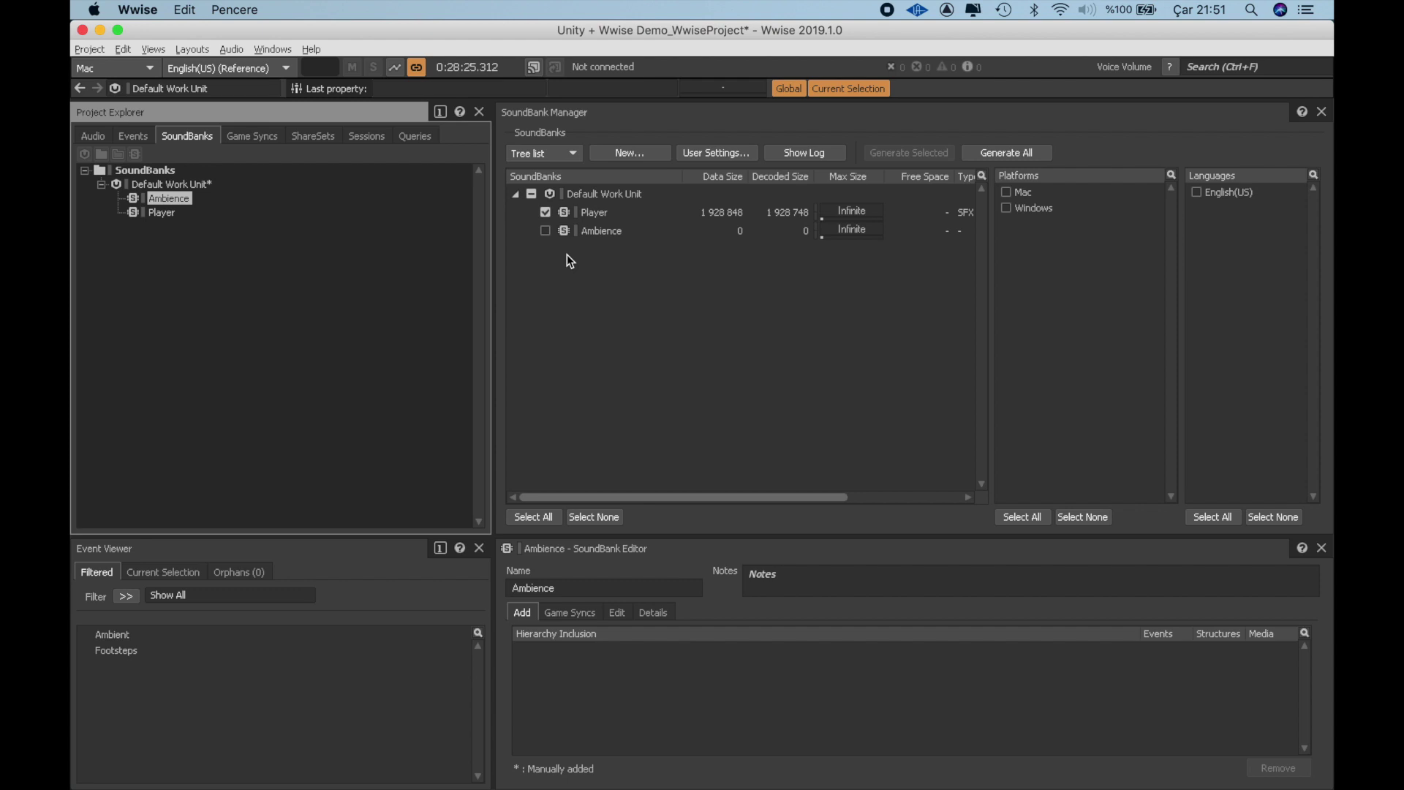
left_click(544, 236)
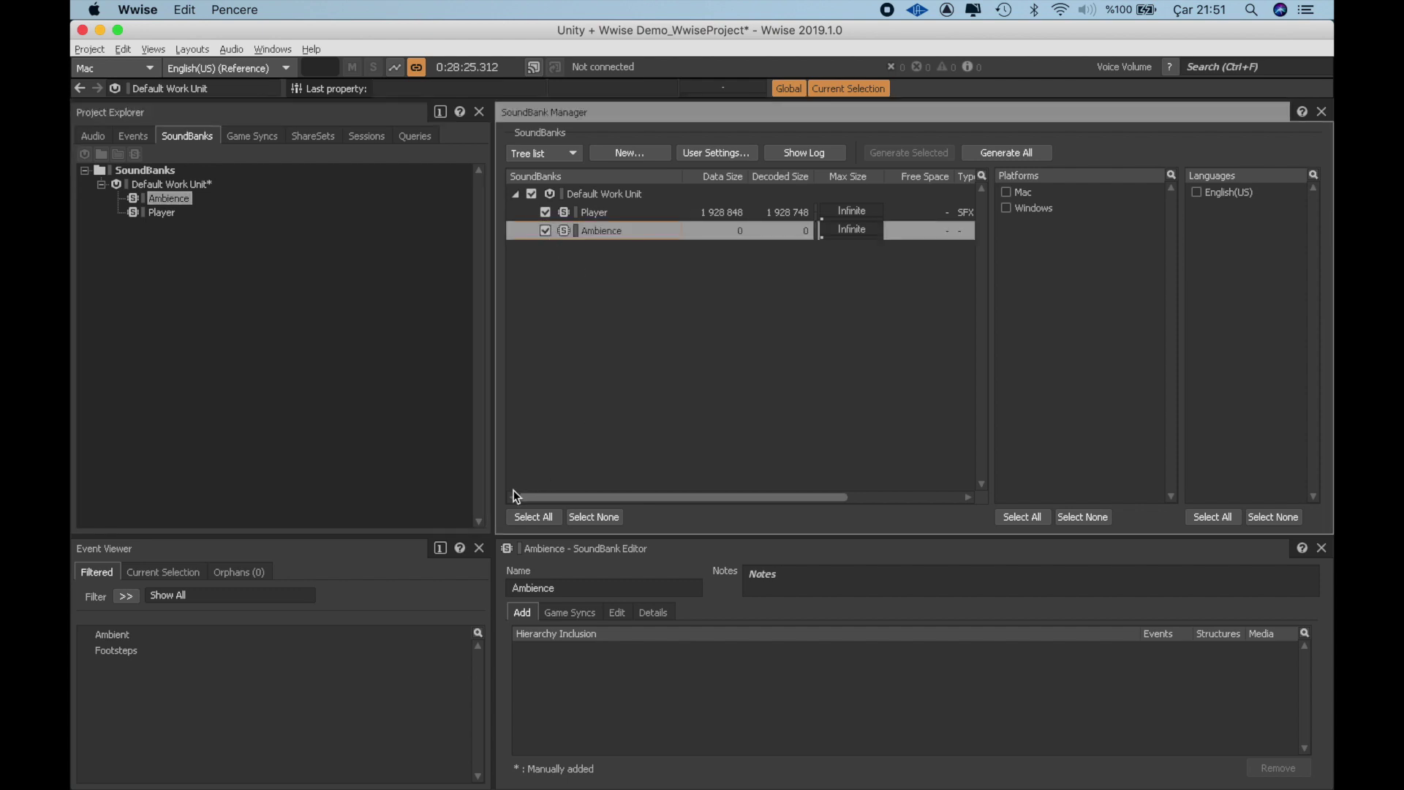
Add the Ambient and GameStart events to the Ambience SoundBank and generate all SoundBanks for Mac and Windows
left_click(608, 213)
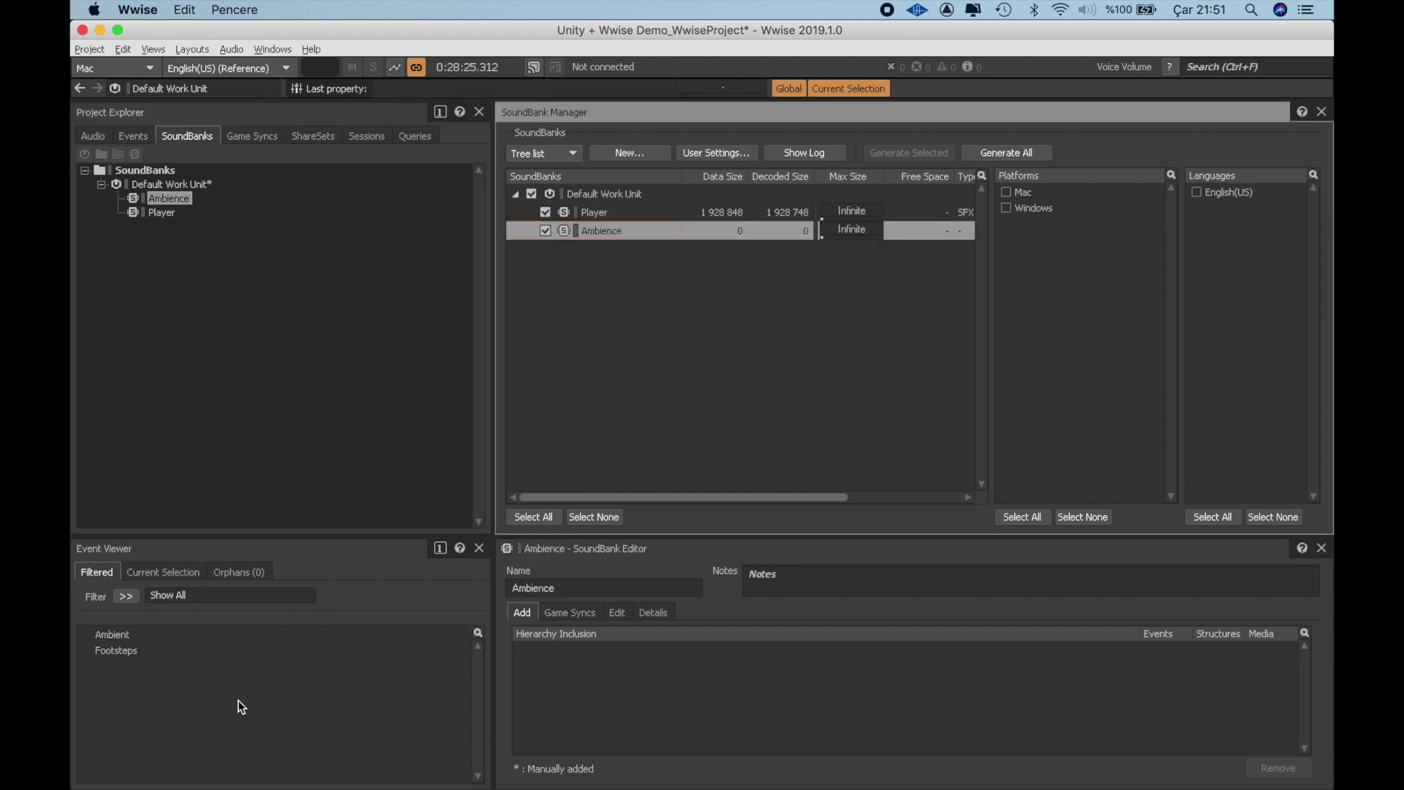
left_click_drag(111, 634, 564, 660)
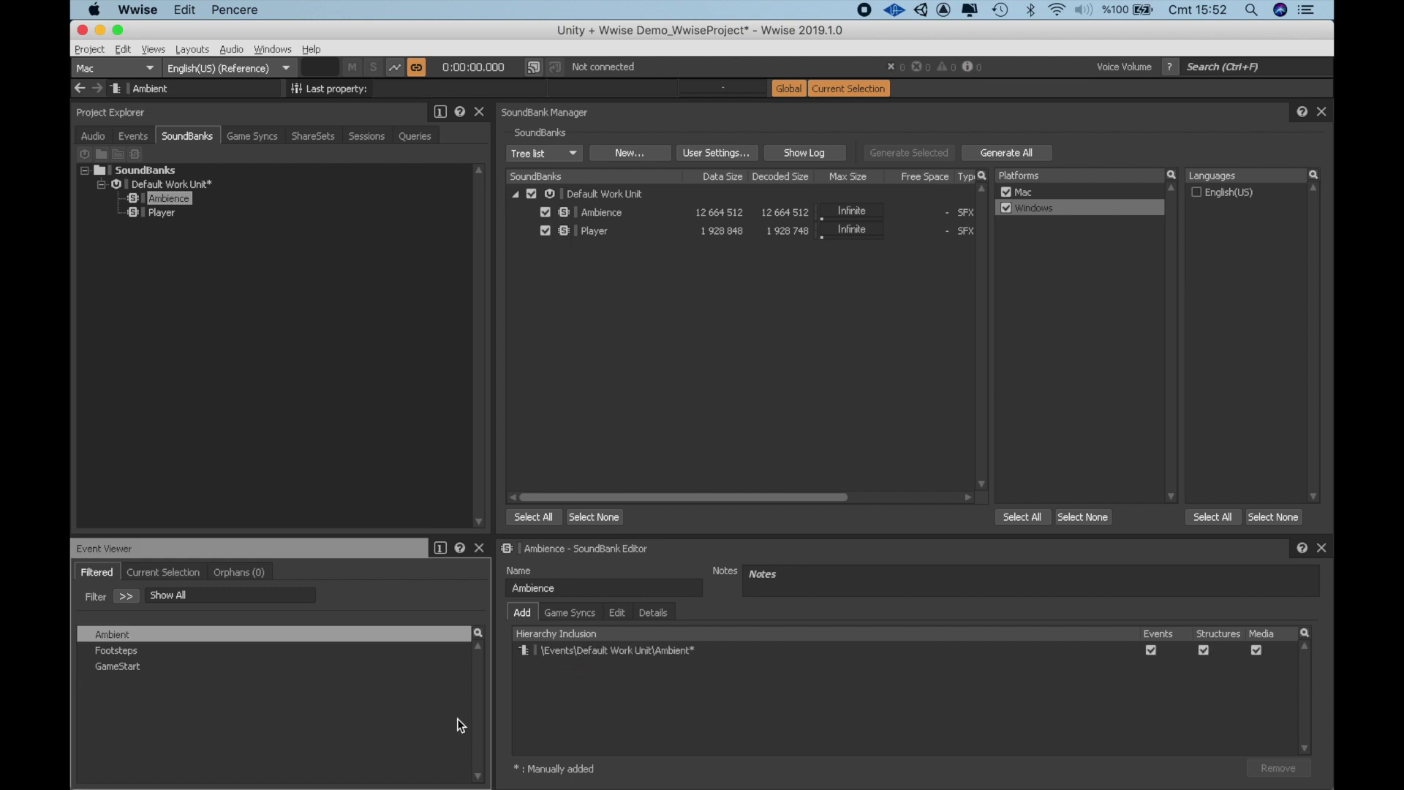
left_click_drag(134, 663, 601, 679)
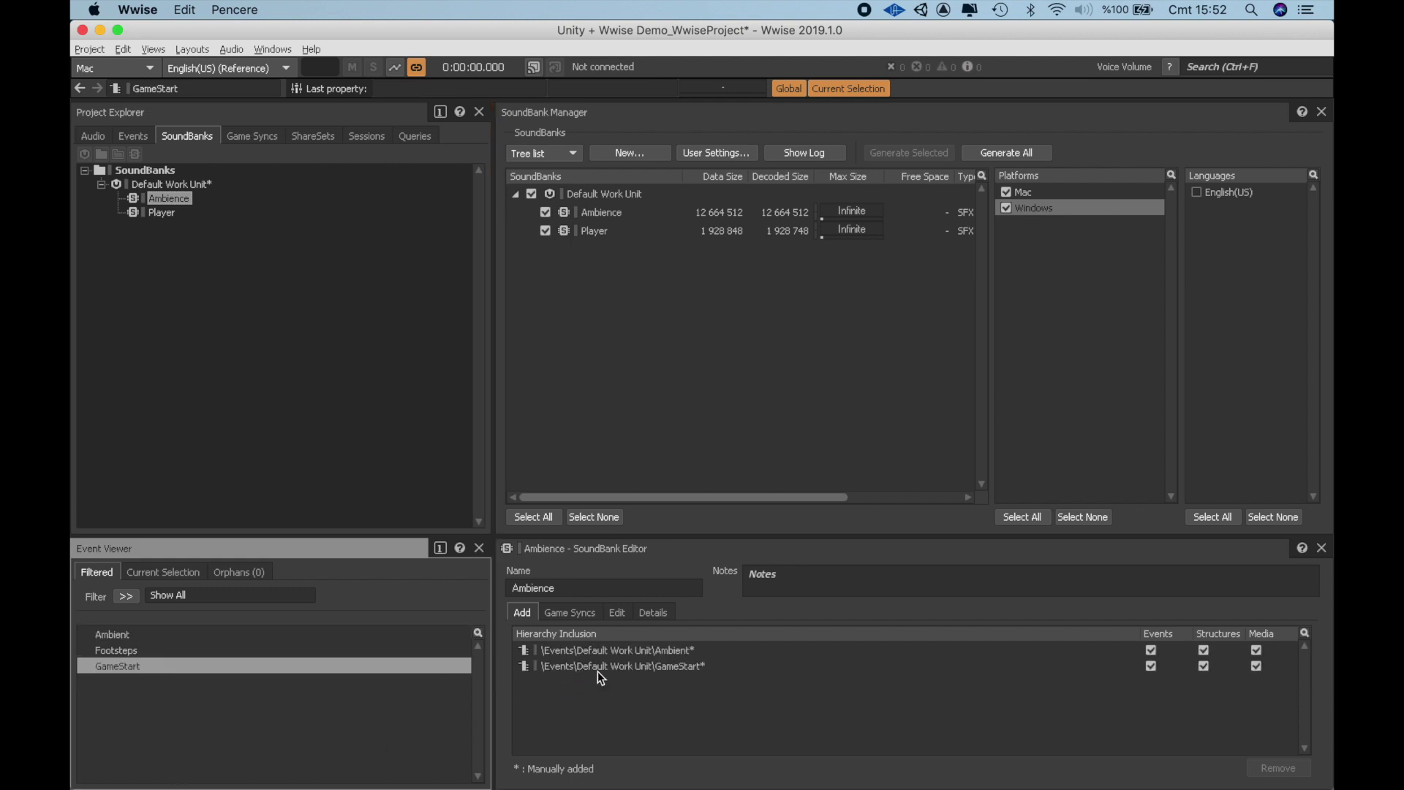
left_click(1033, 152)
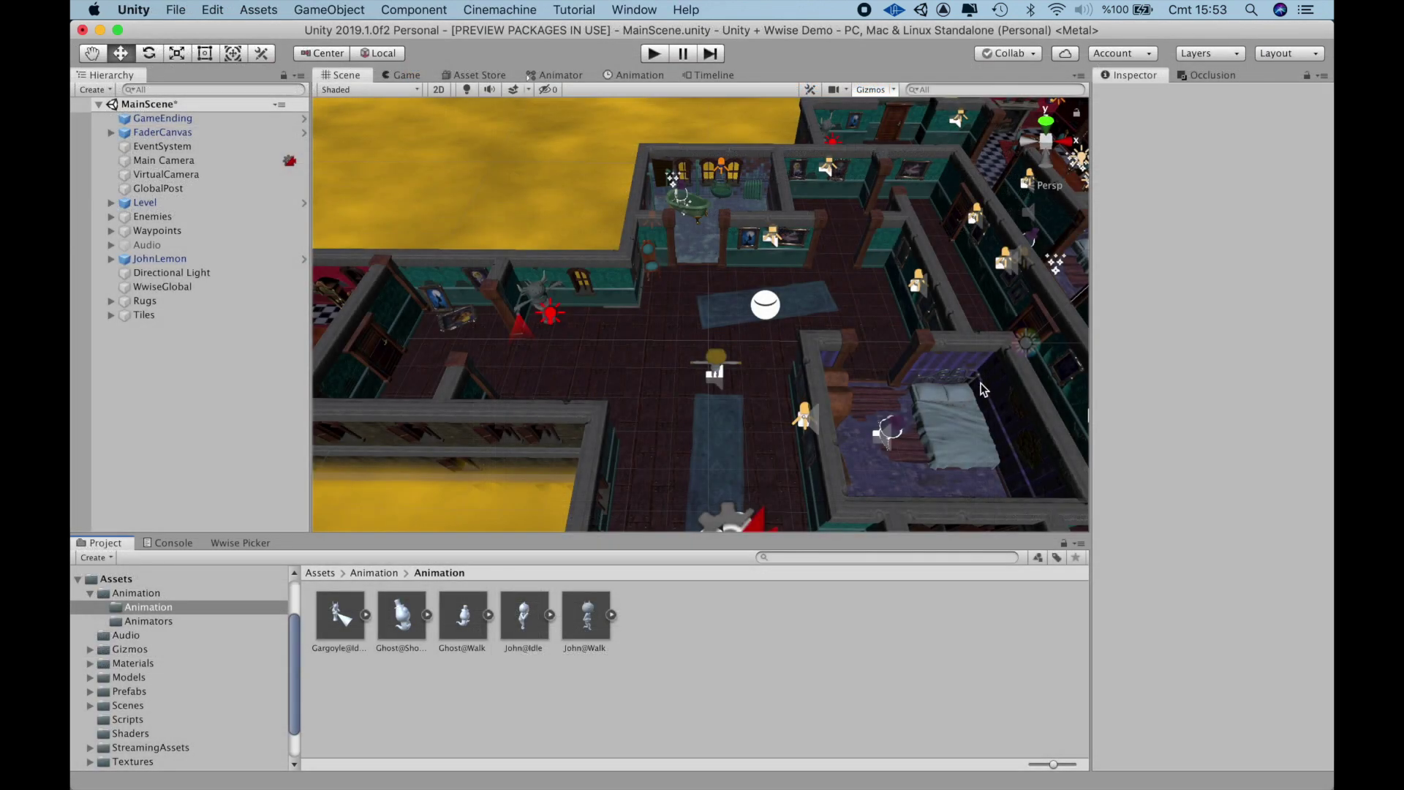
Create an empty game object named Ambience at the root of MainScene
right_click(152, 357)
left_click(257, 506)
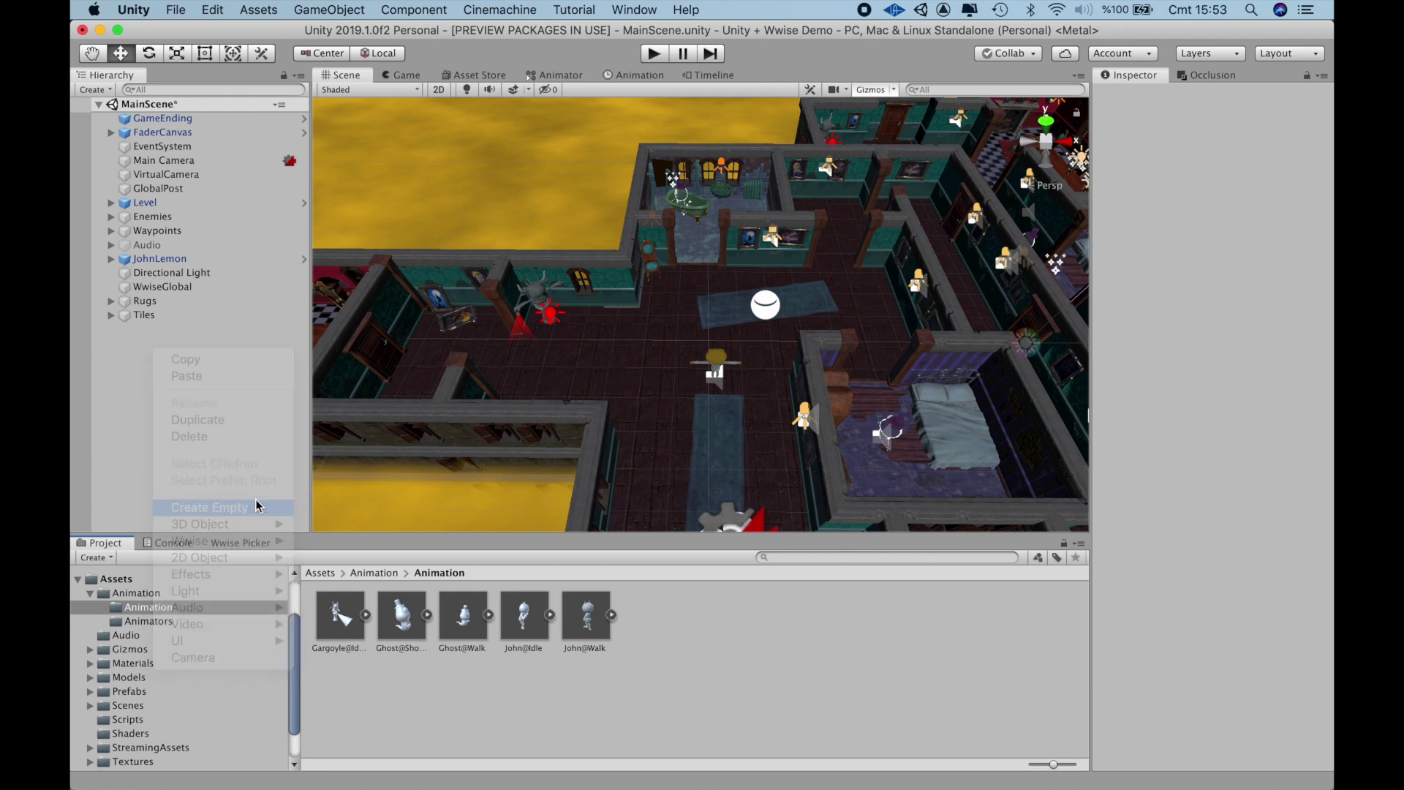
left_click(195, 331)
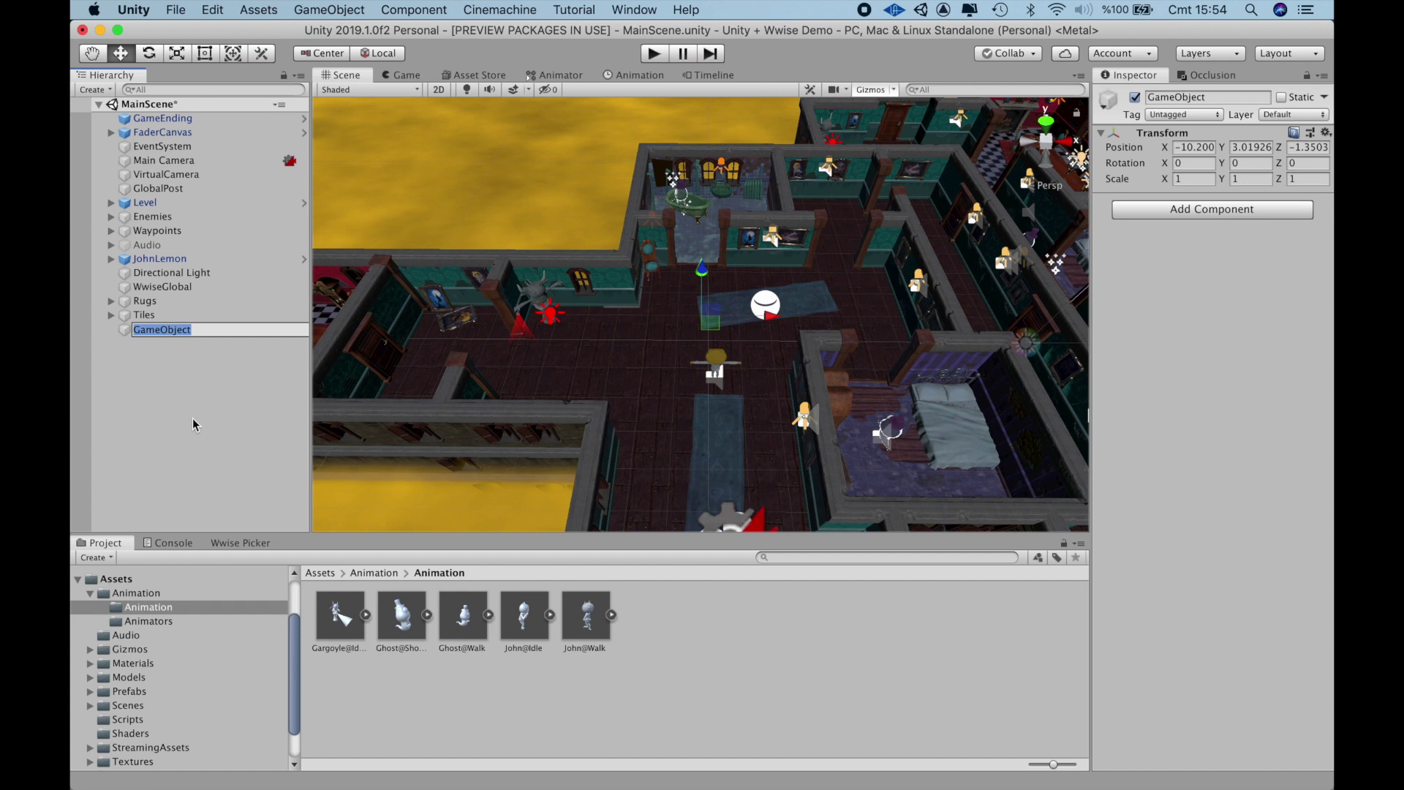
type("Ambience")
key("Return")
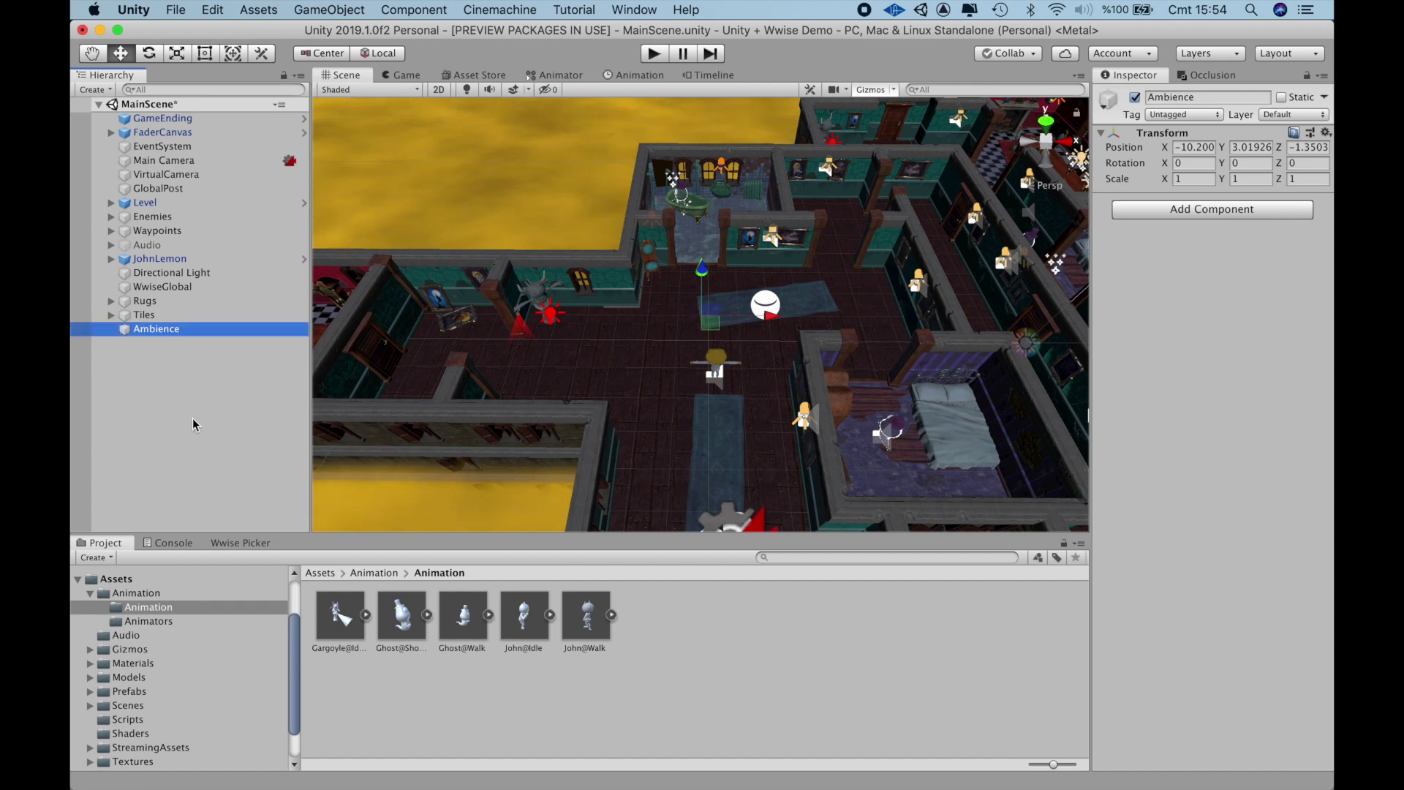
Attach the Ambience SoundBank to the Ambience object and set its Unload On trigger to Nothing
left_click(241, 542)
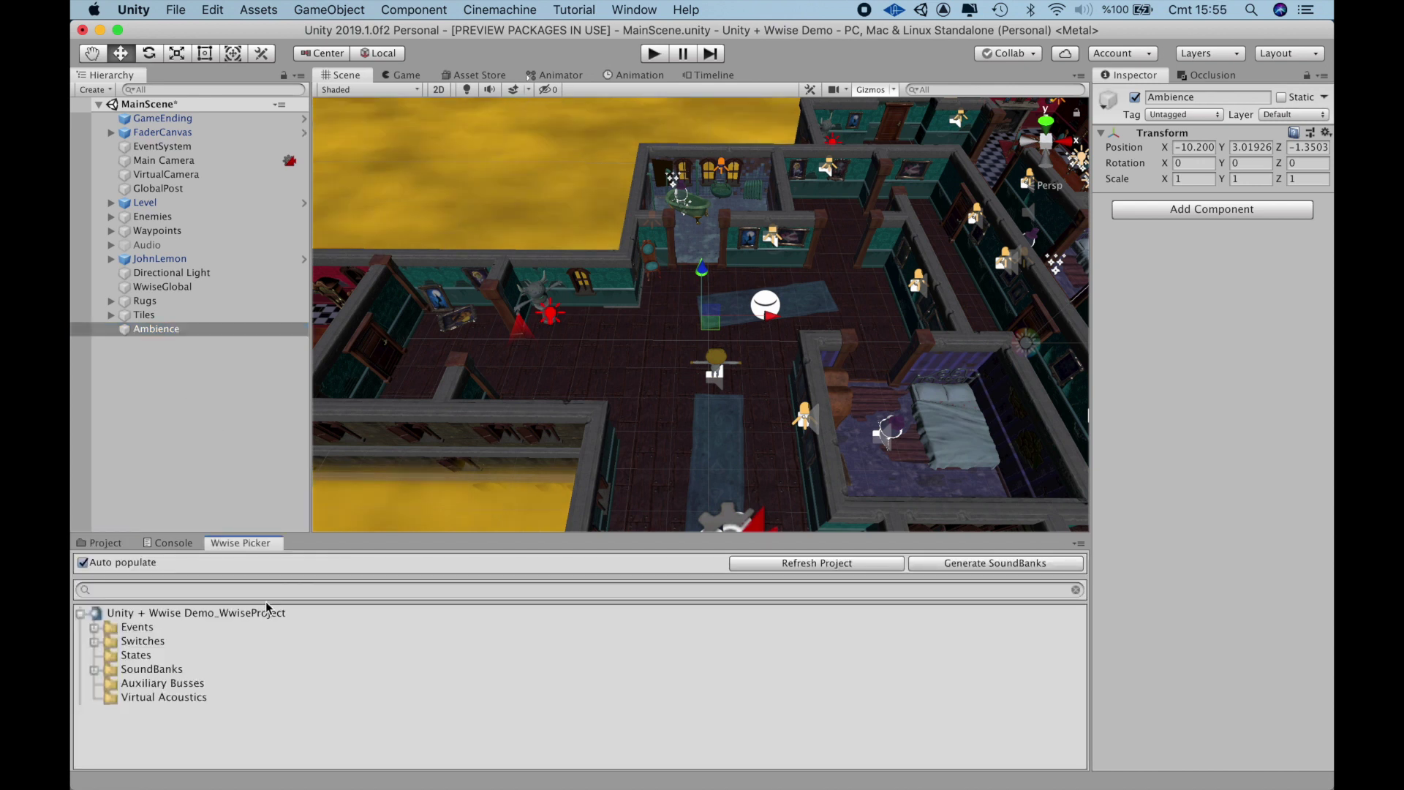
left_click(94, 670)
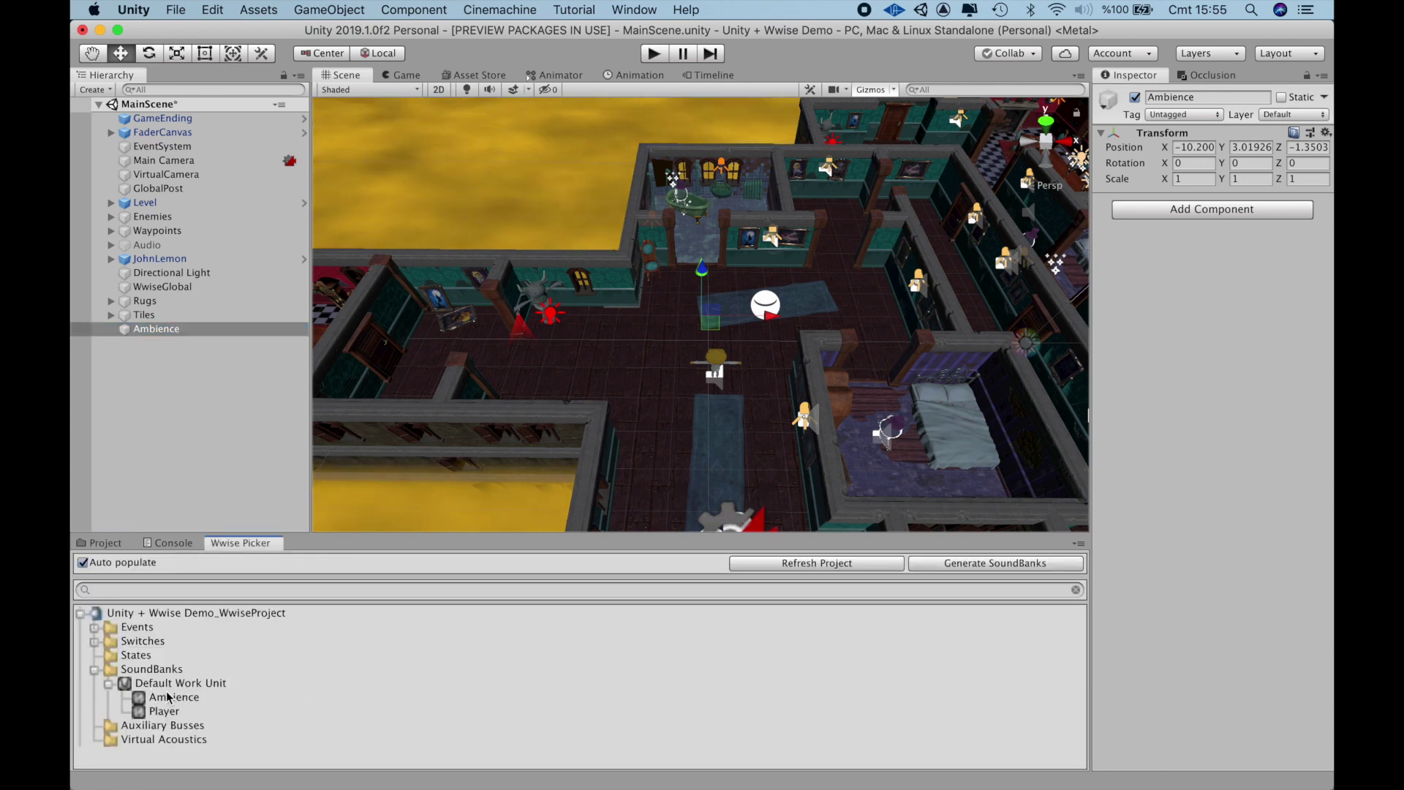
left_click(168, 698)
left_click_drag(179, 698, 1262, 313)
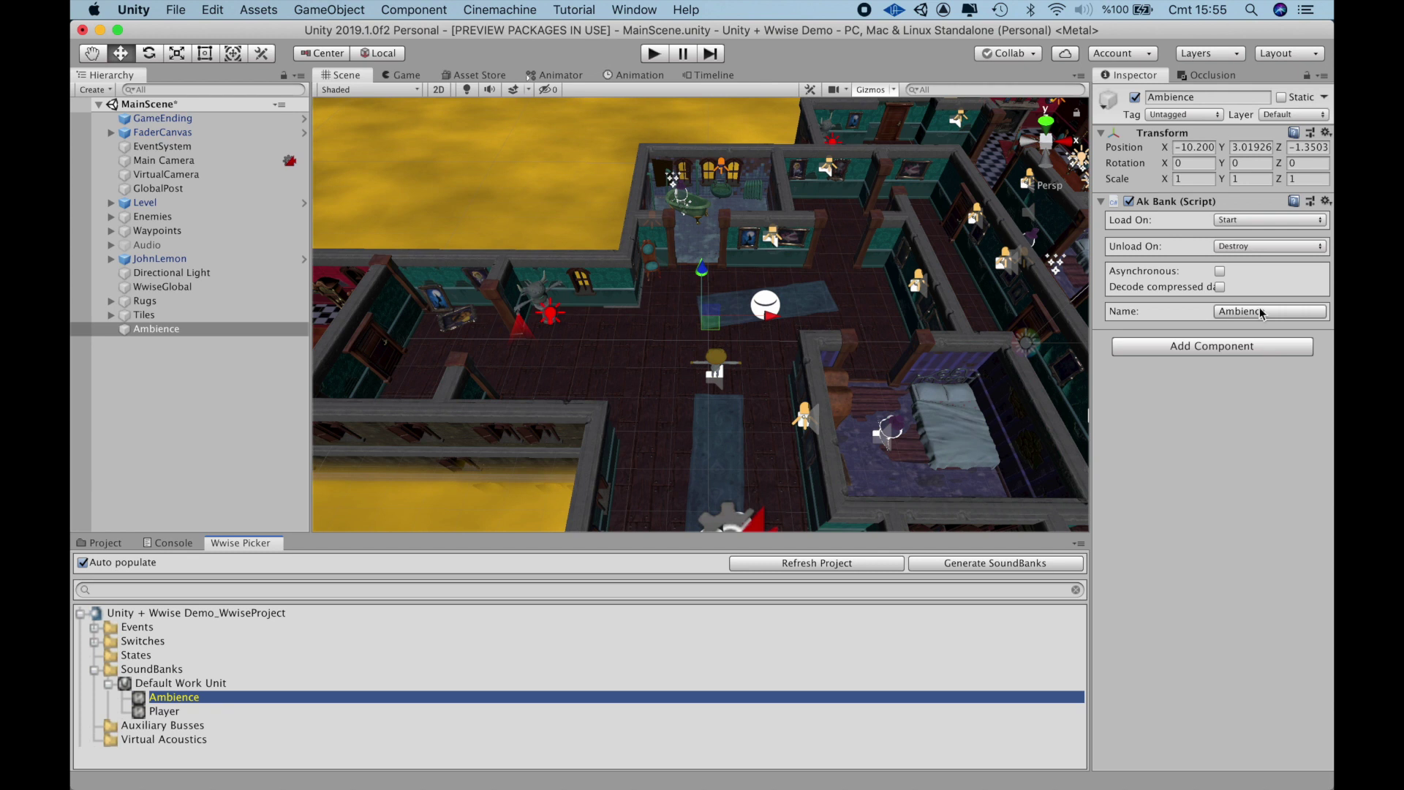
left_click(1270, 246)
left_click(1266, 265)
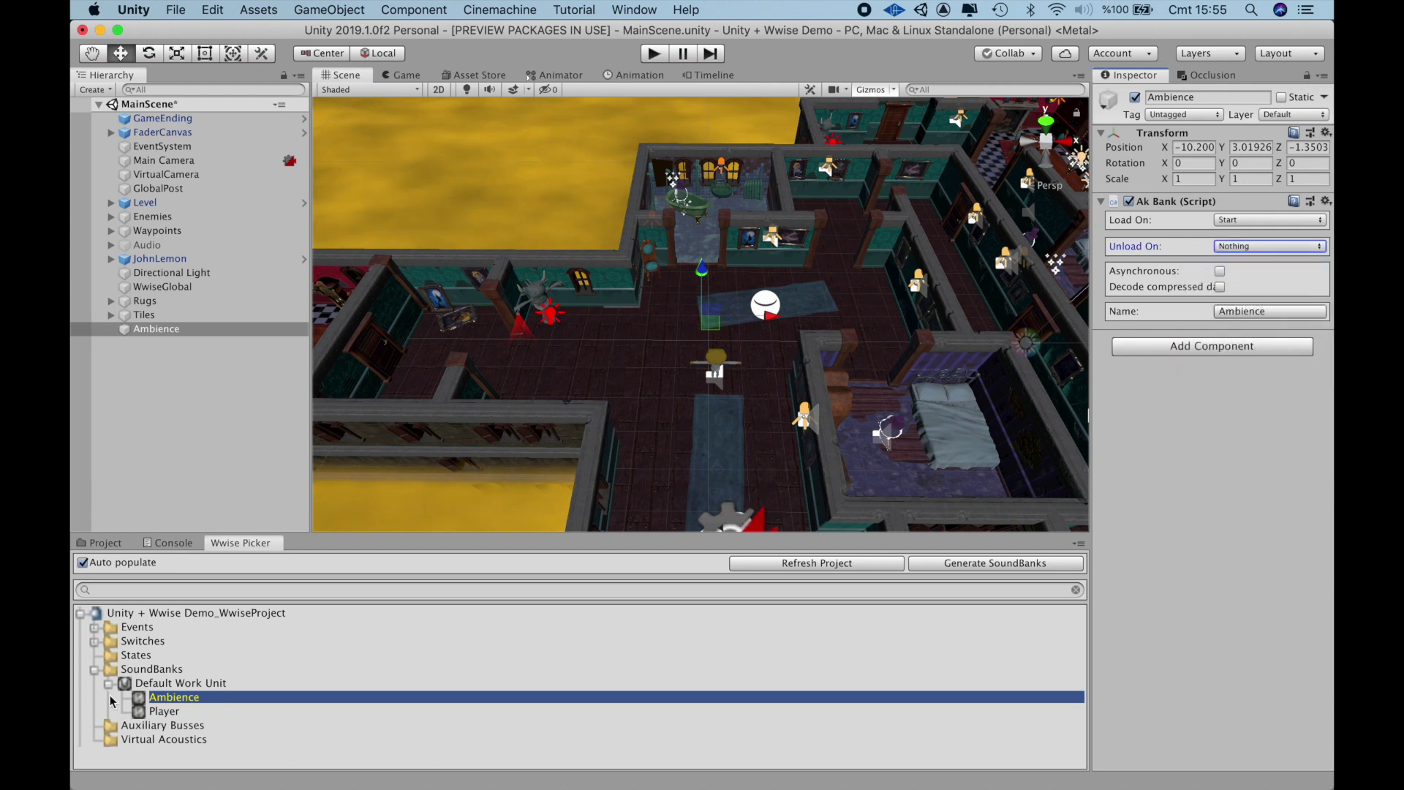
Add the Ambient event from the Wwise project to the Ambience object and briefly audition it
left_click(93, 628)
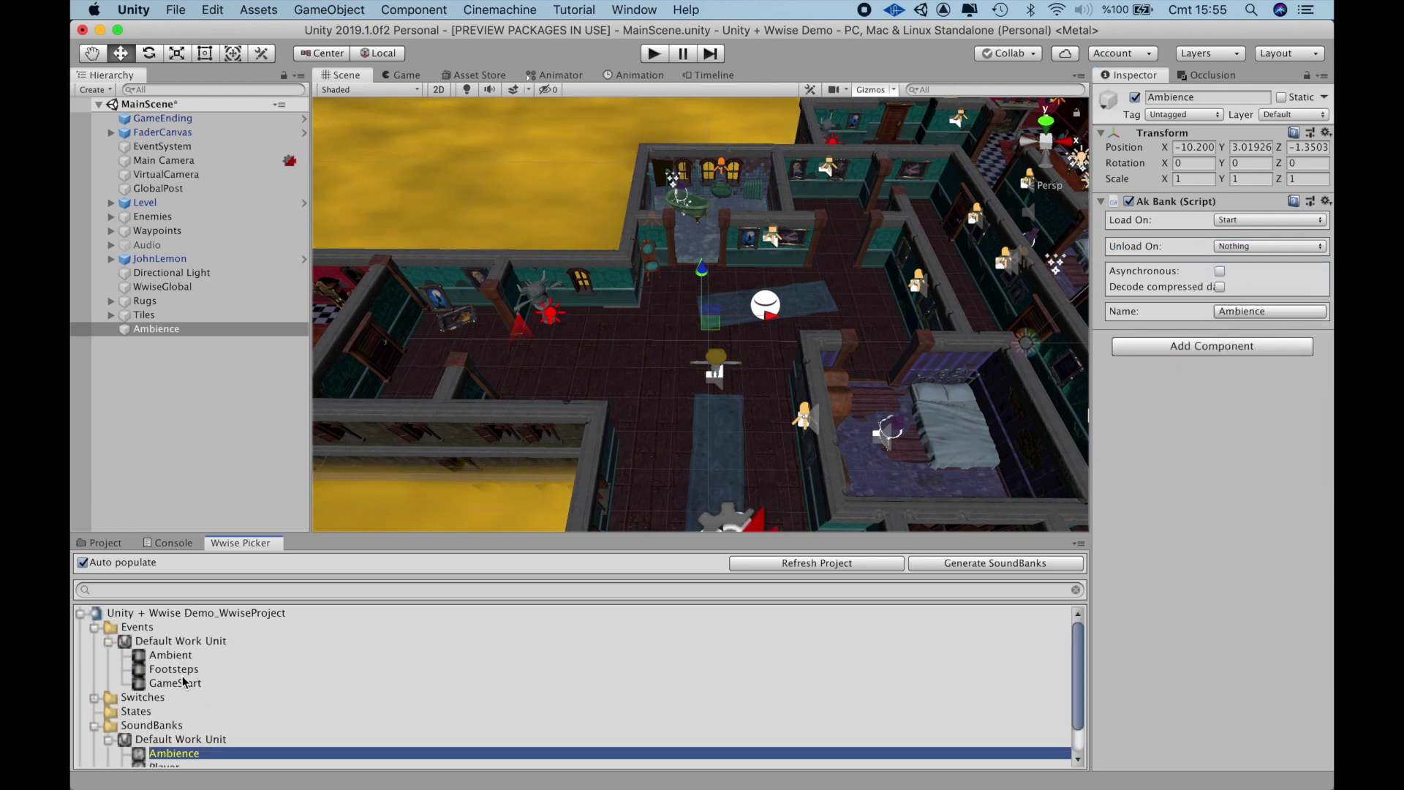
left_click_drag(181, 656, 1247, 398)
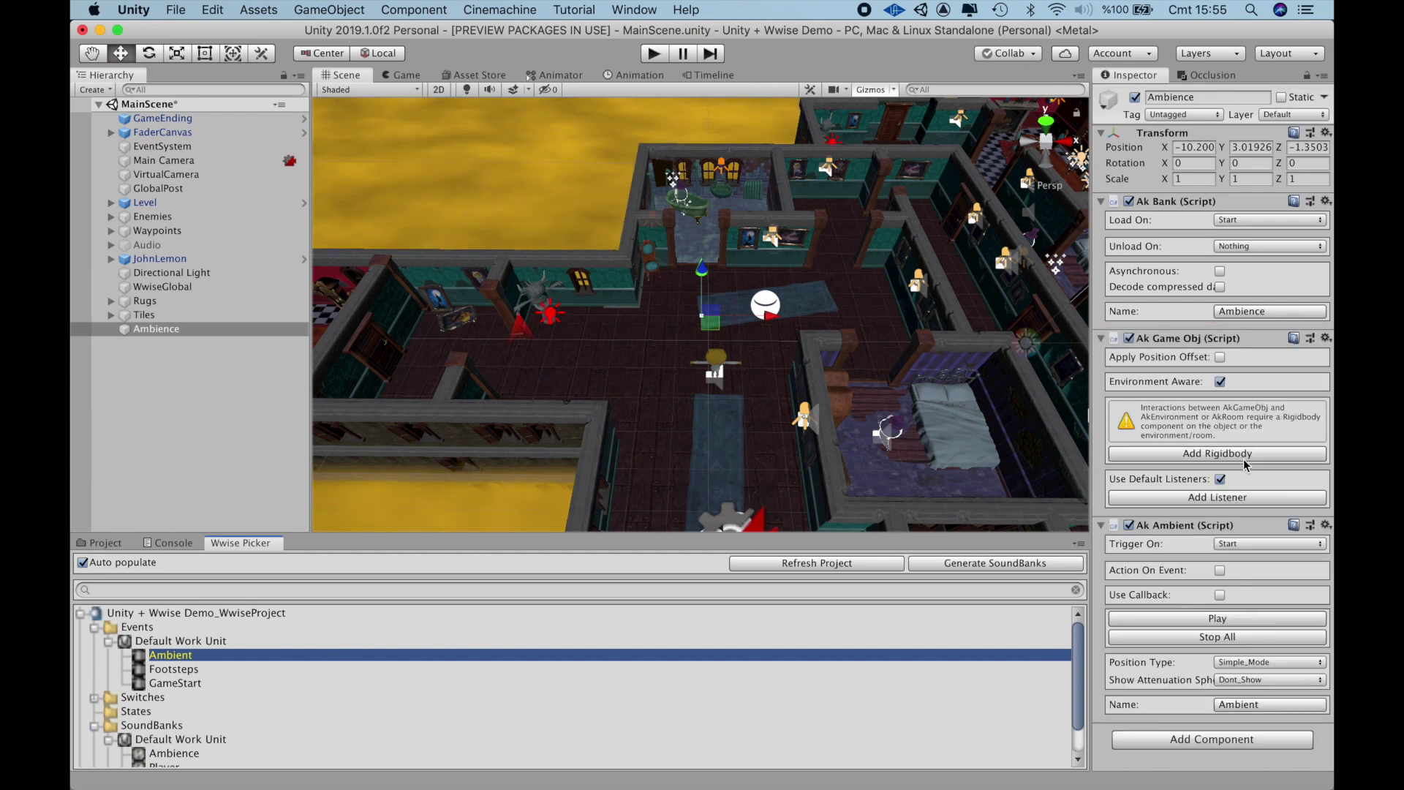
left_click(1254, 620)
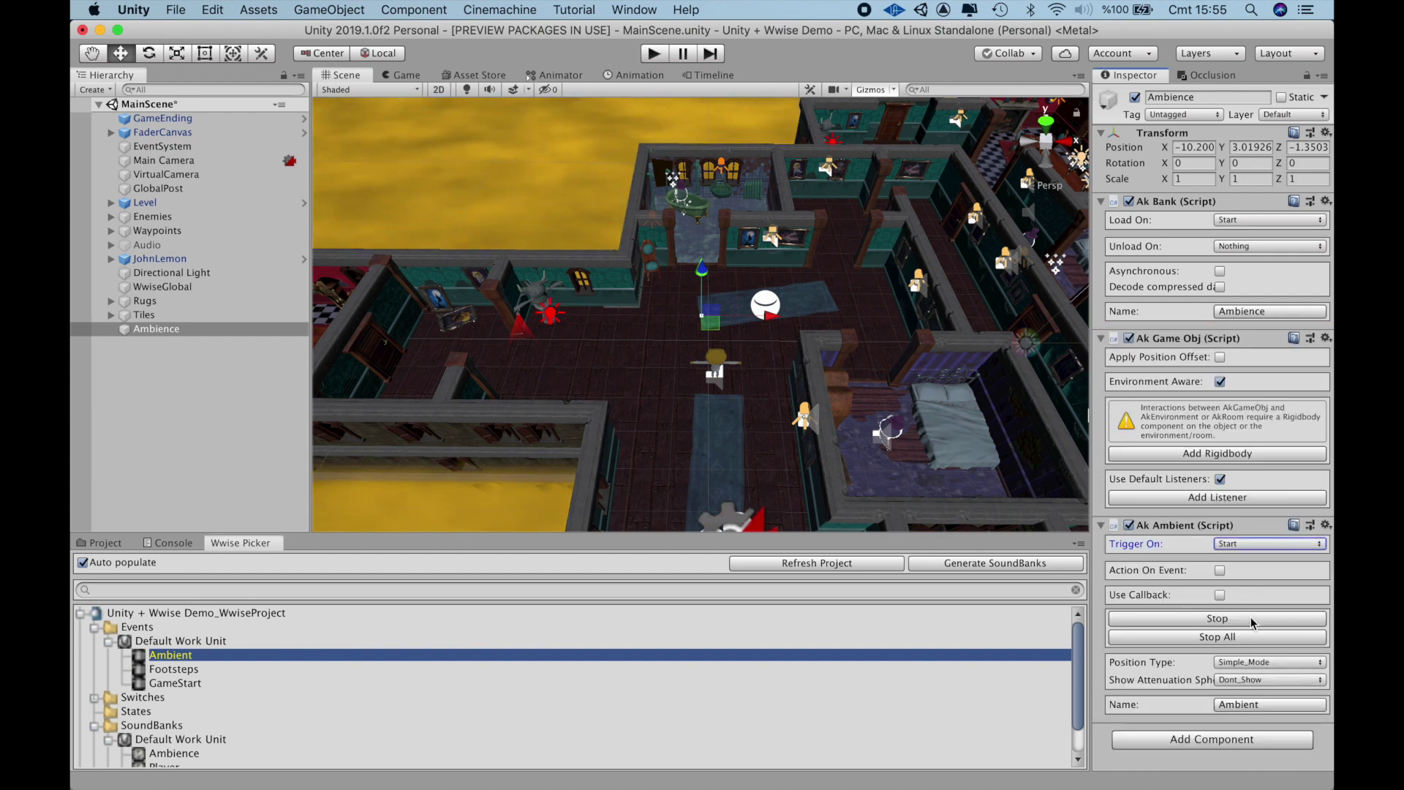
left_click(1250, 620)
Add the GameStart event as a second Ak Ambient component on the Ambience object and audition it
left_click_drag(179, 683, 1210, 742)
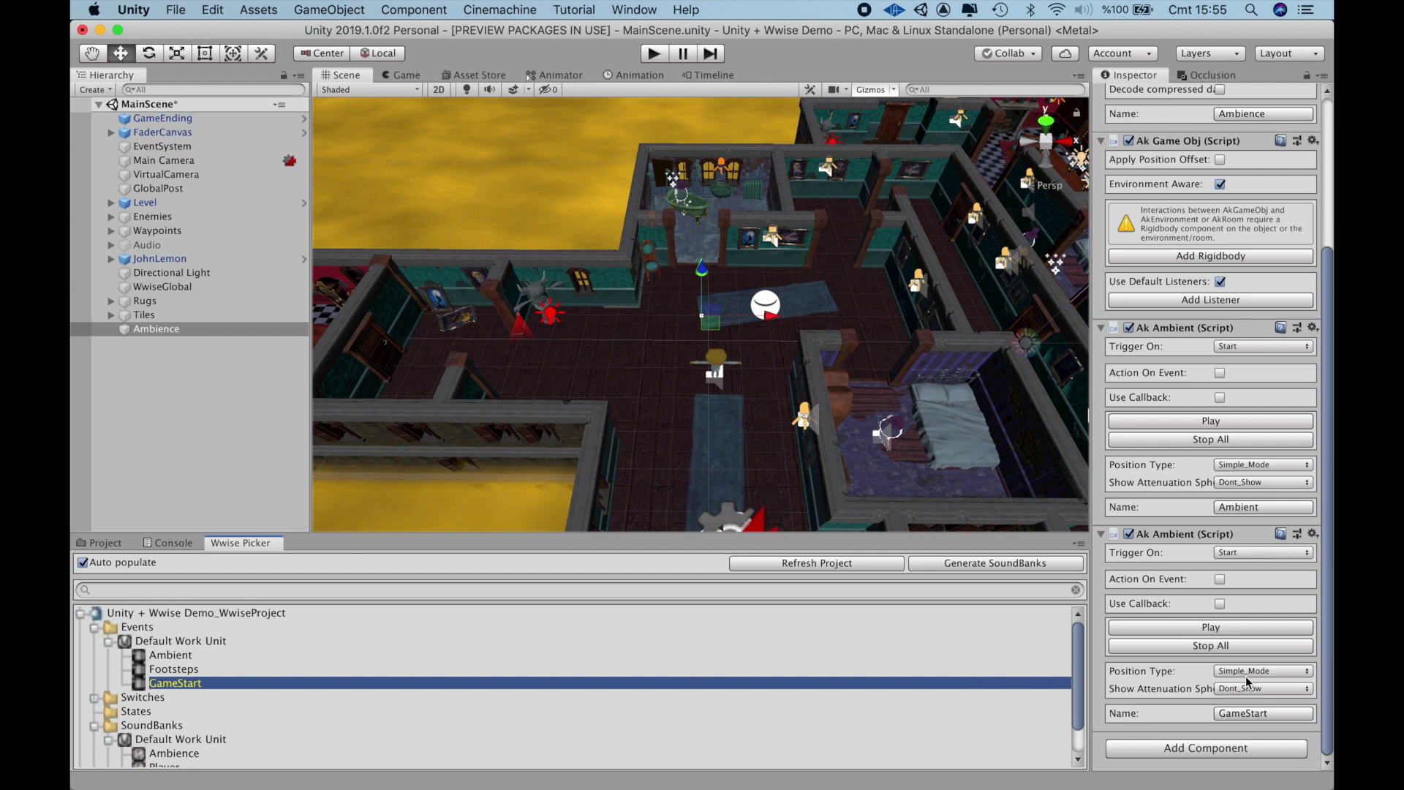
left_click(1207, 629)
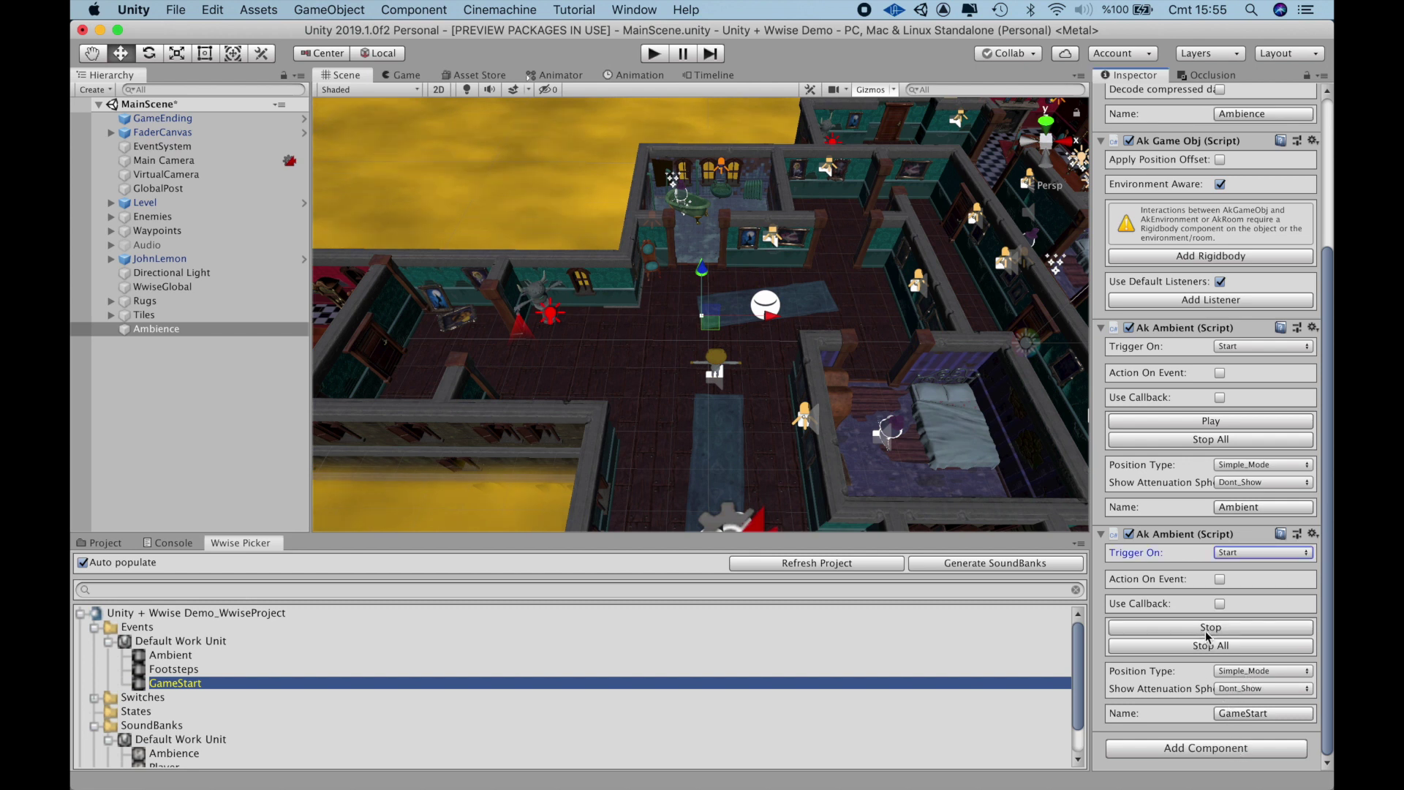
left_click(1200, 632)
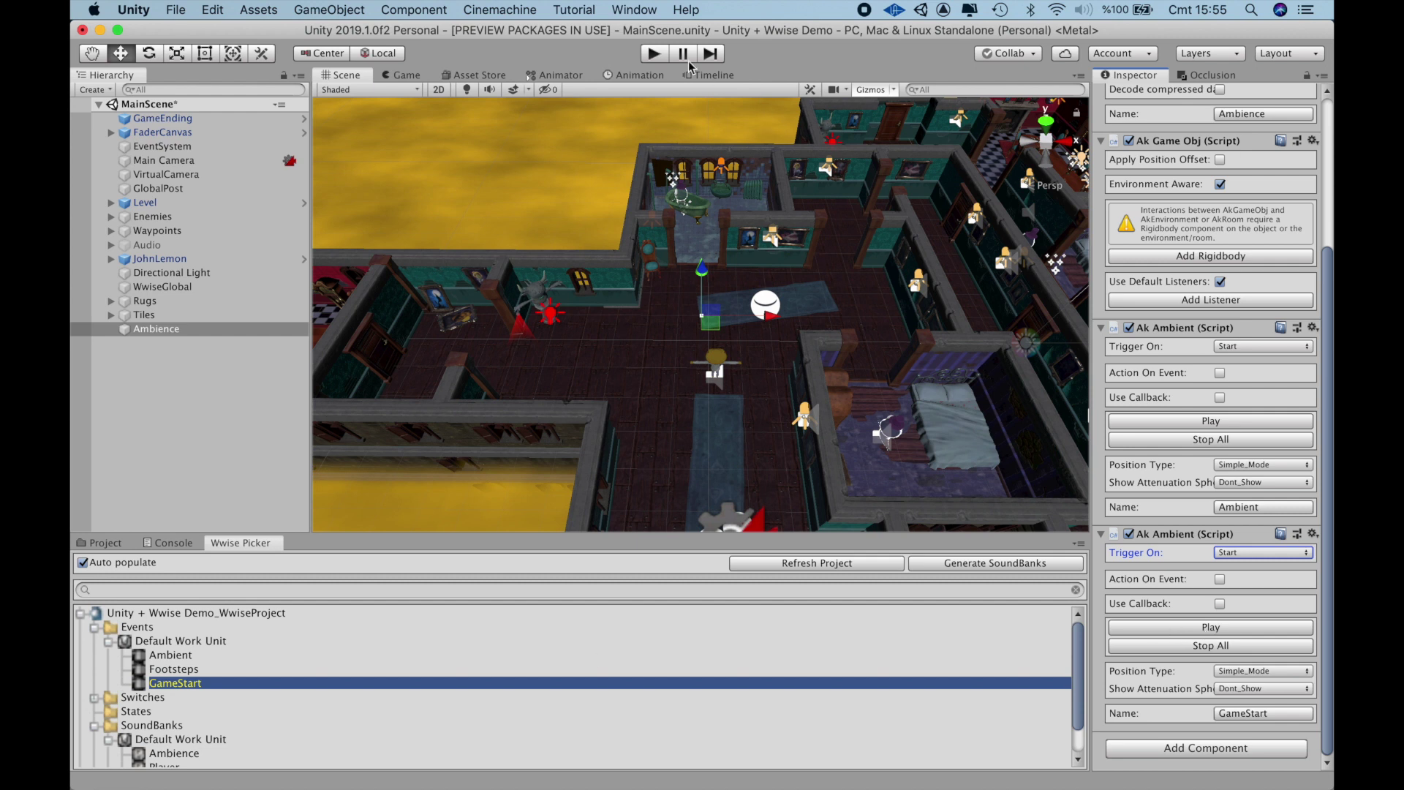
Run the scene and walk the character through the hallway and bathroom to check the ambience, and stop the run
left_click(654, 53)
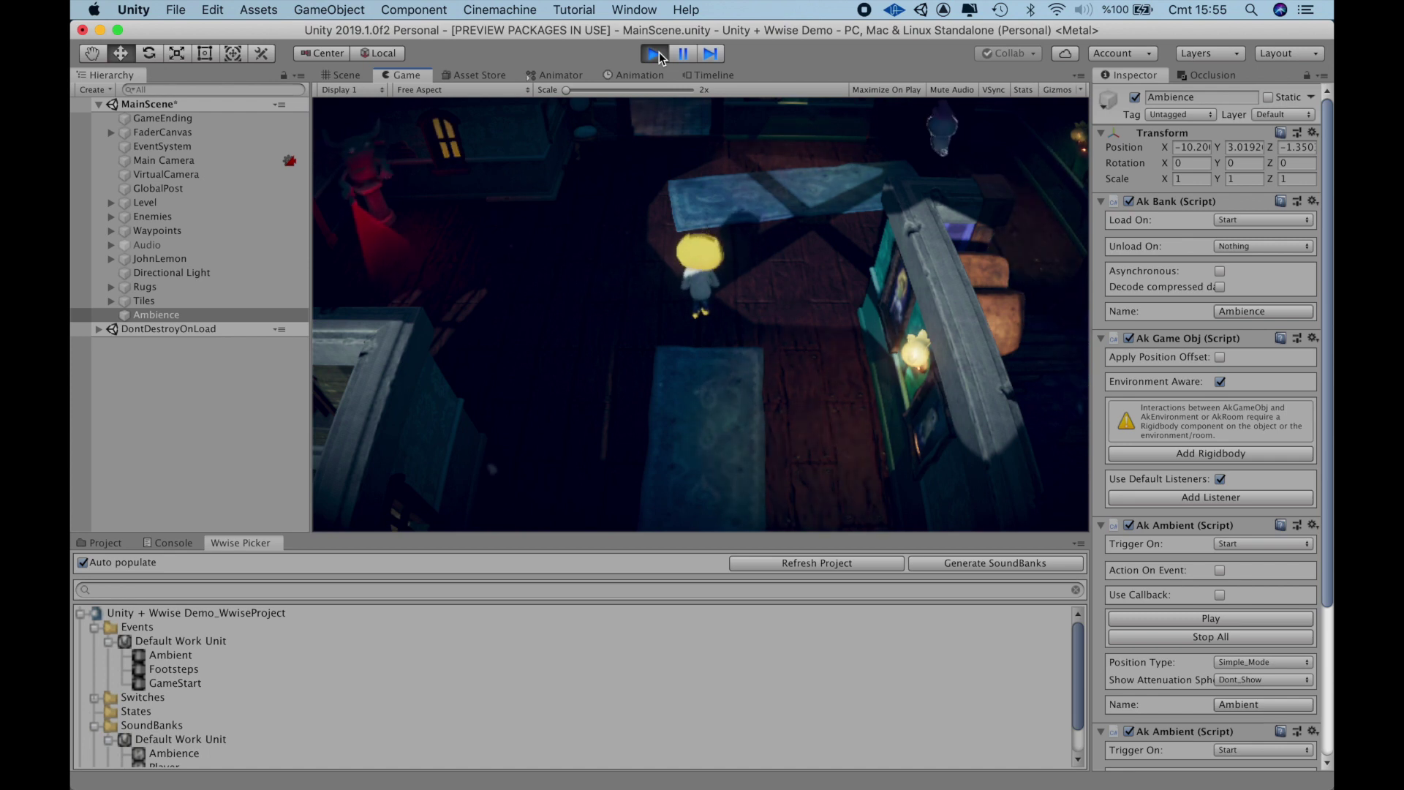
key("w")
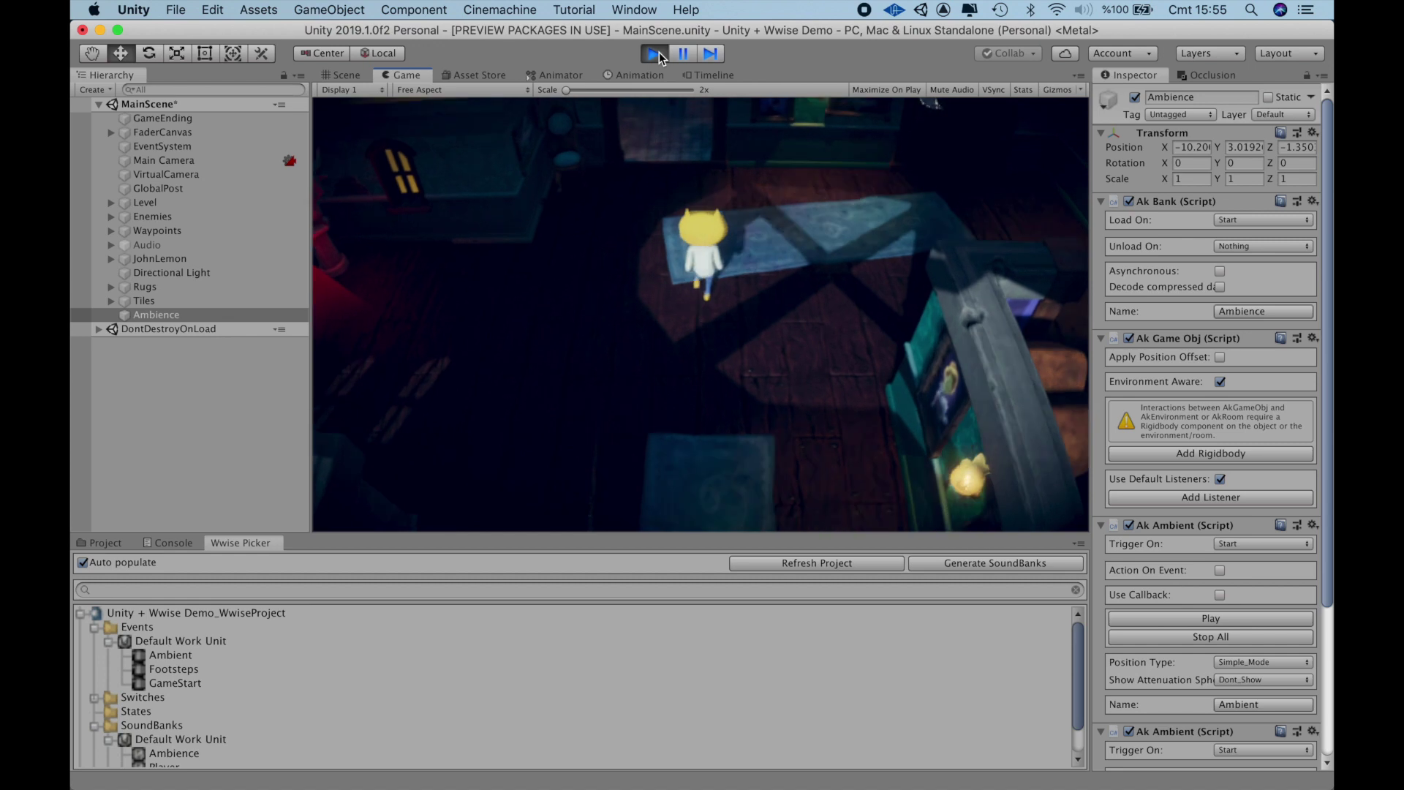
key("a")
key("s")
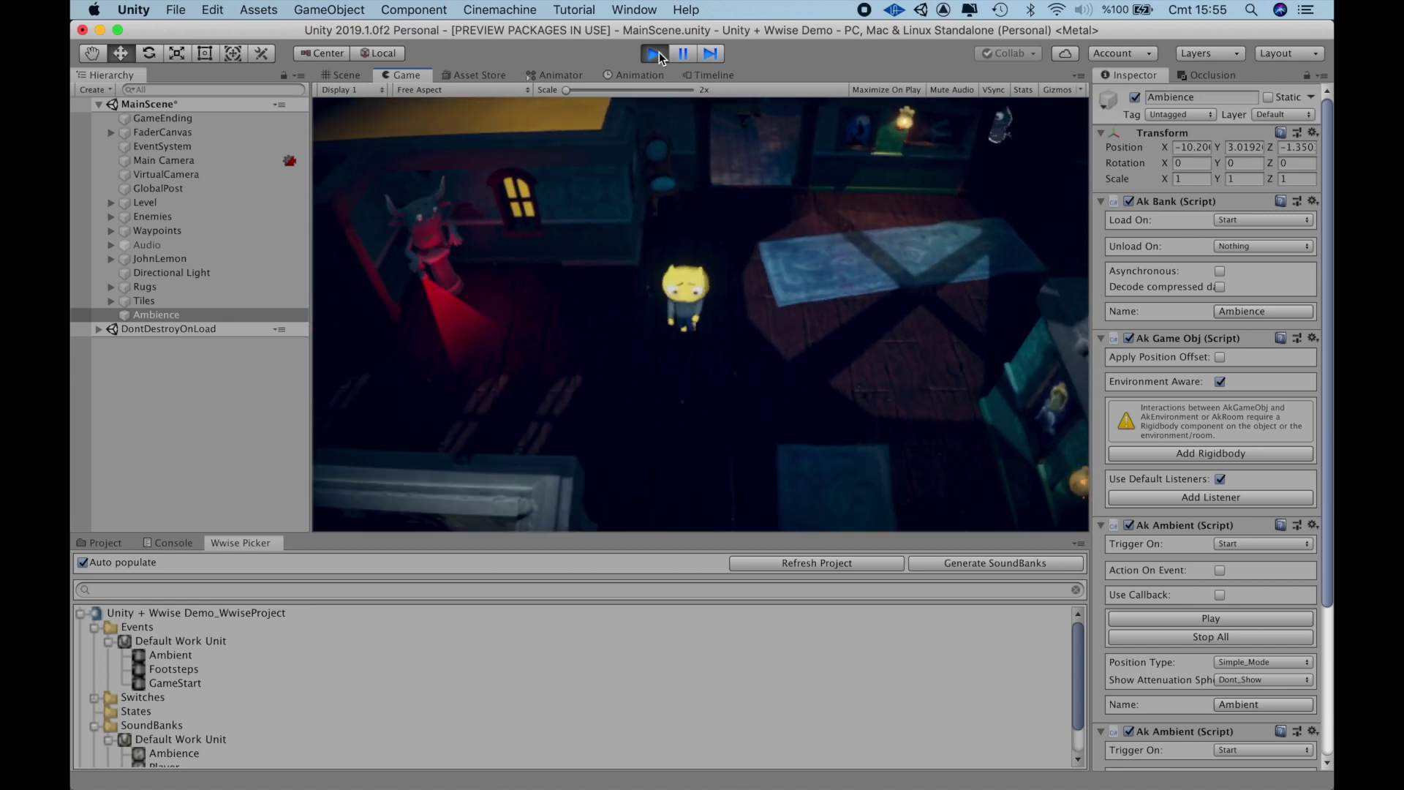
key("d")
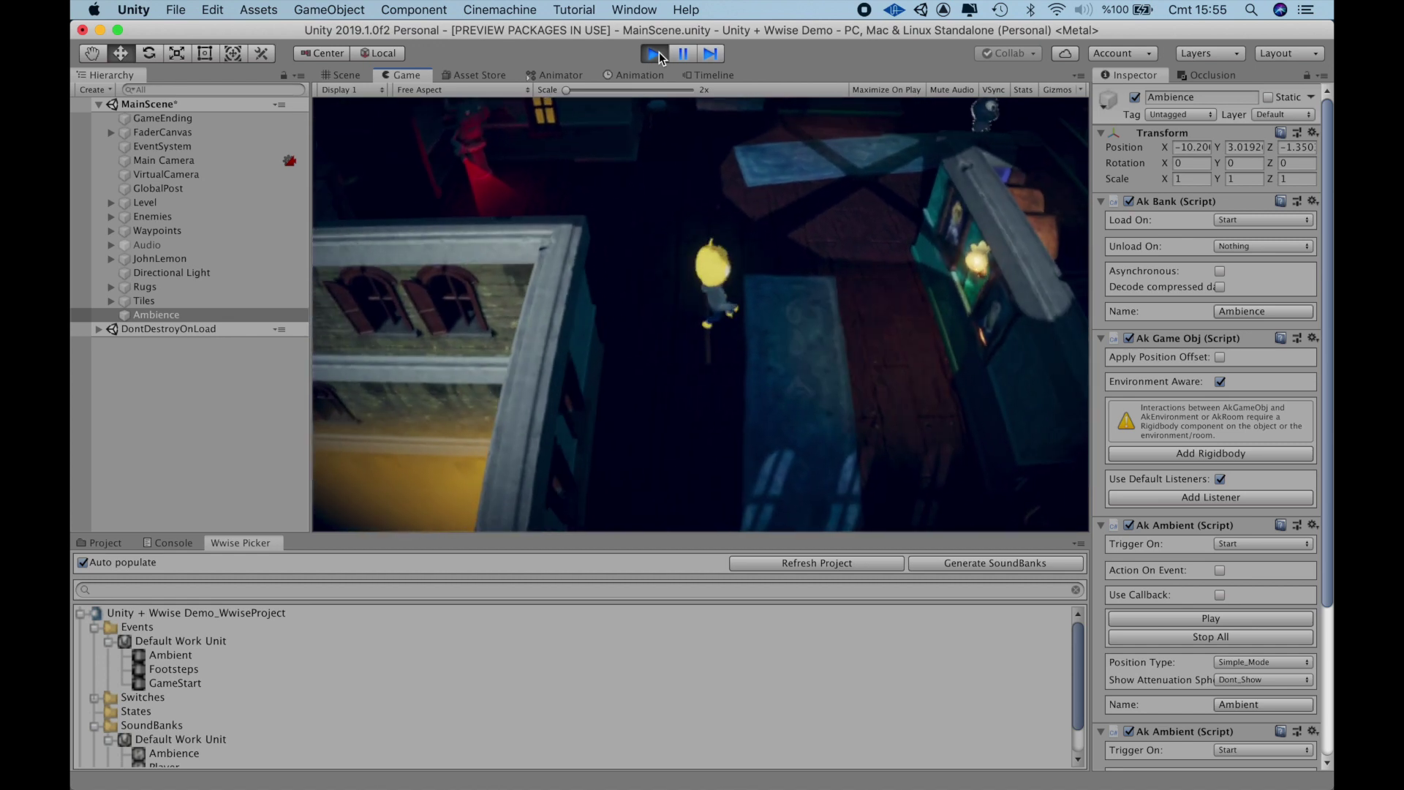
key("w")
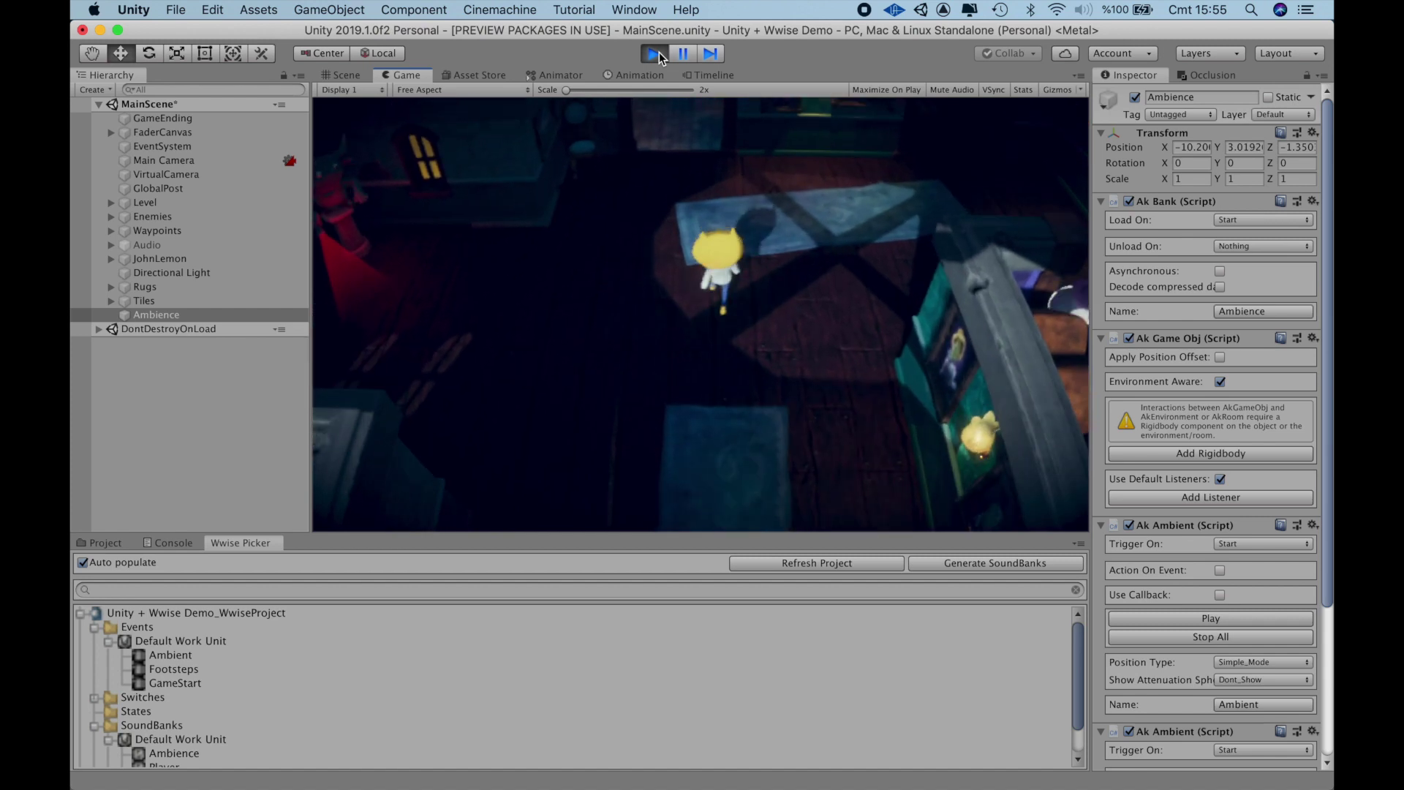
key("w")
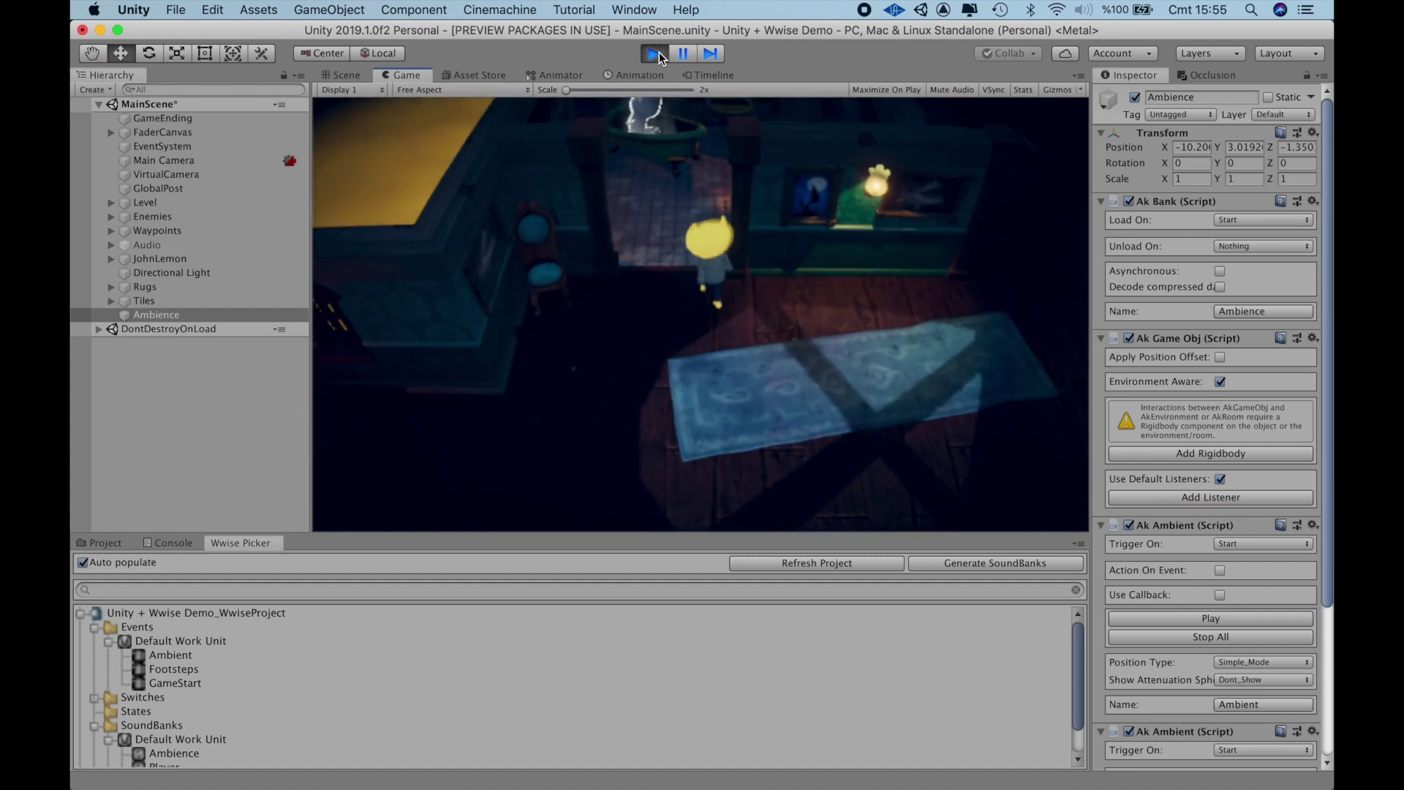
key("w")
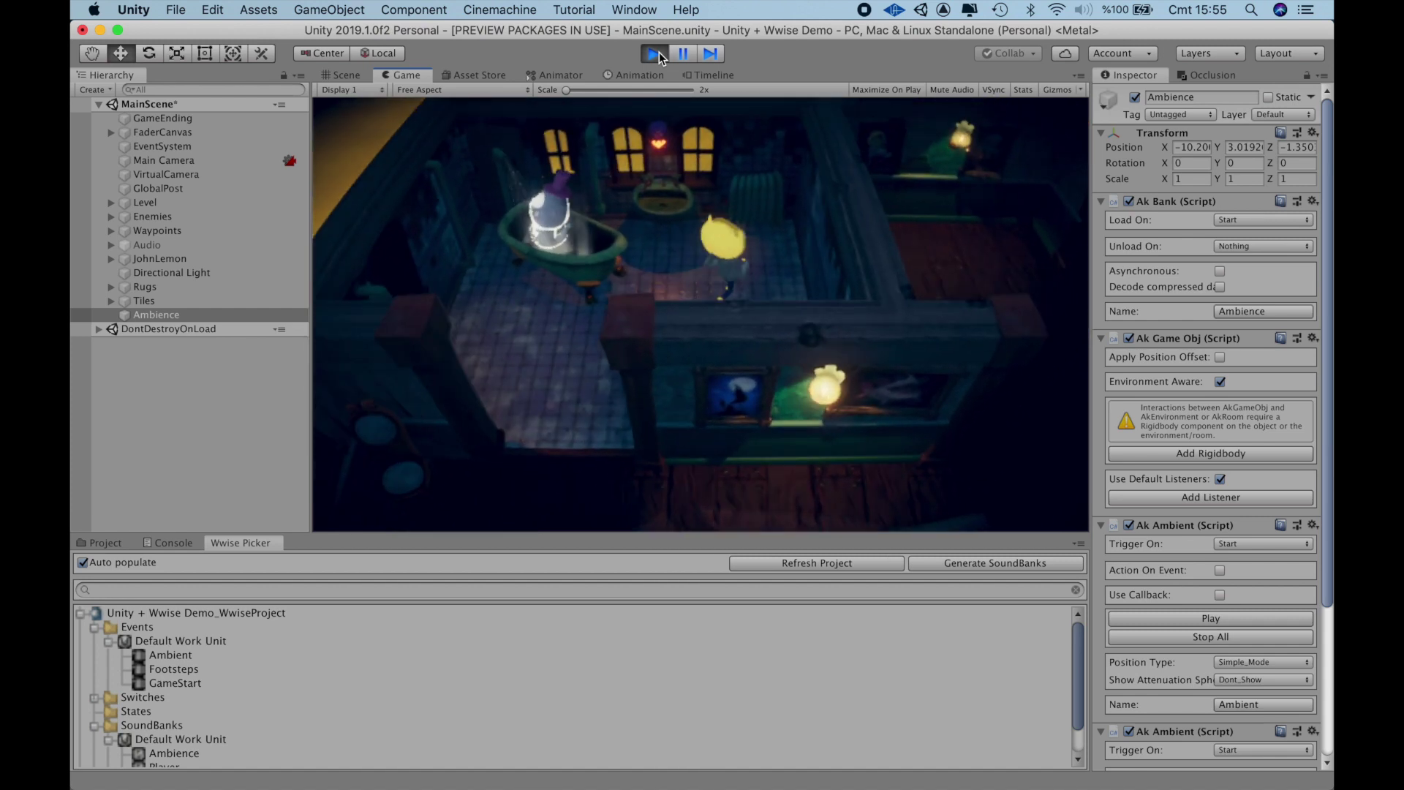
key("s")
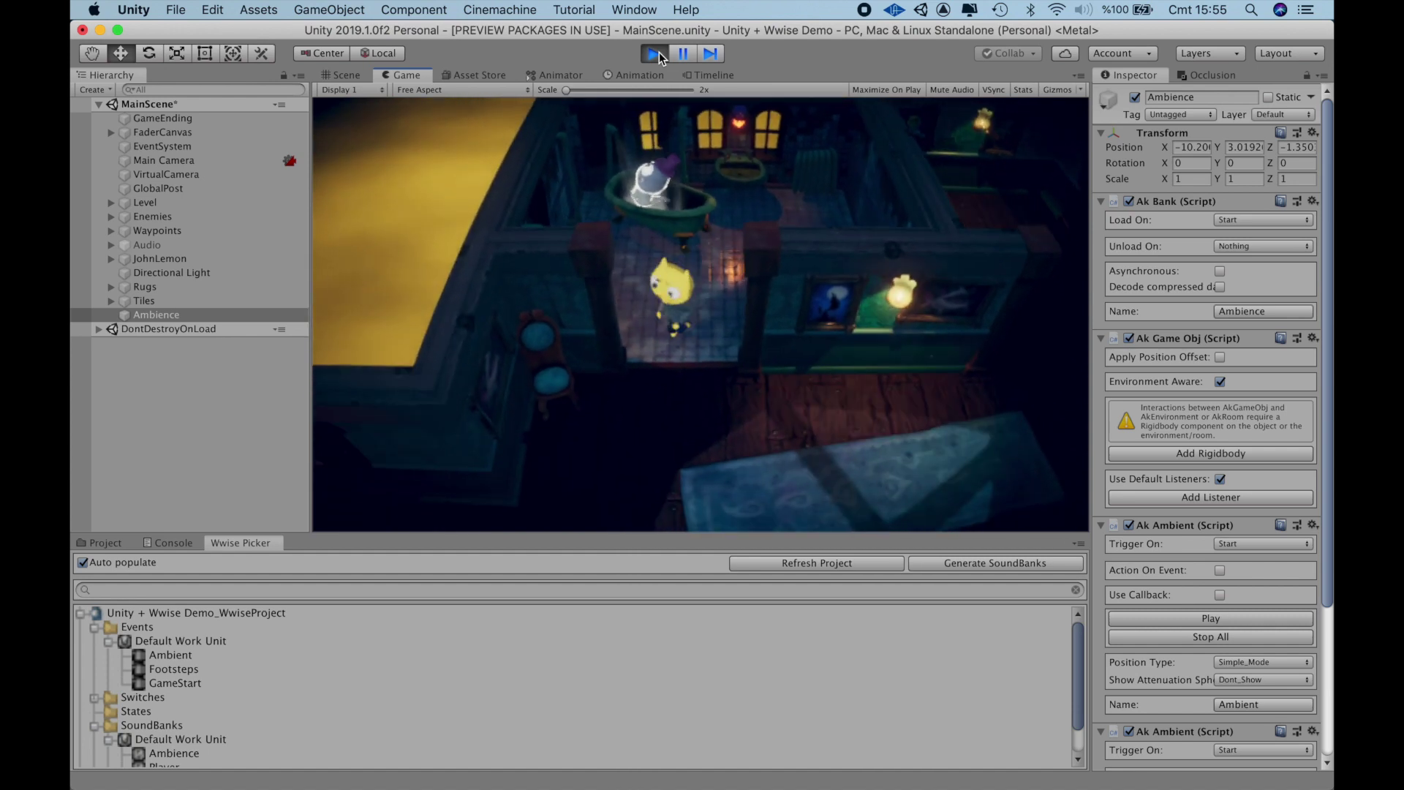
key("s")
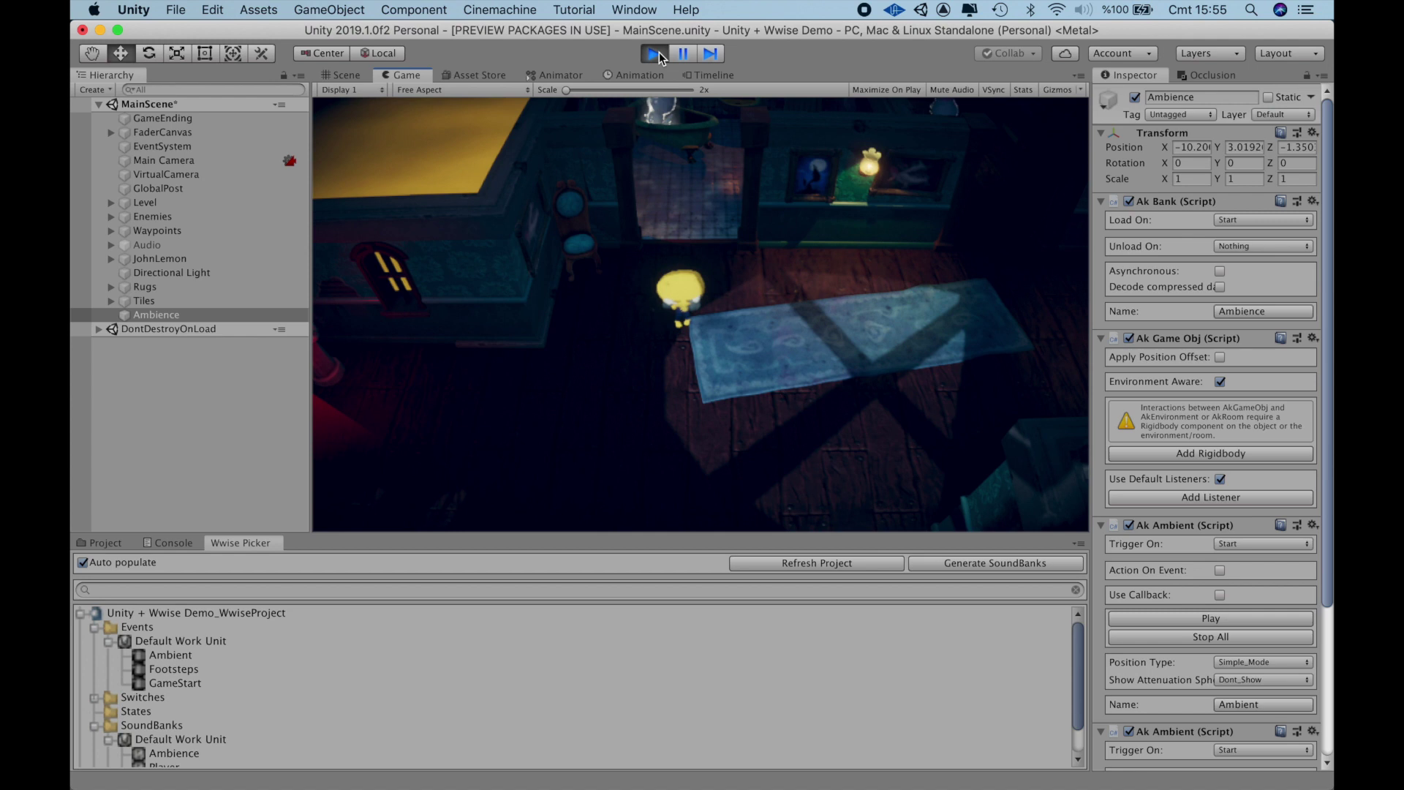
left_click(659, 51)
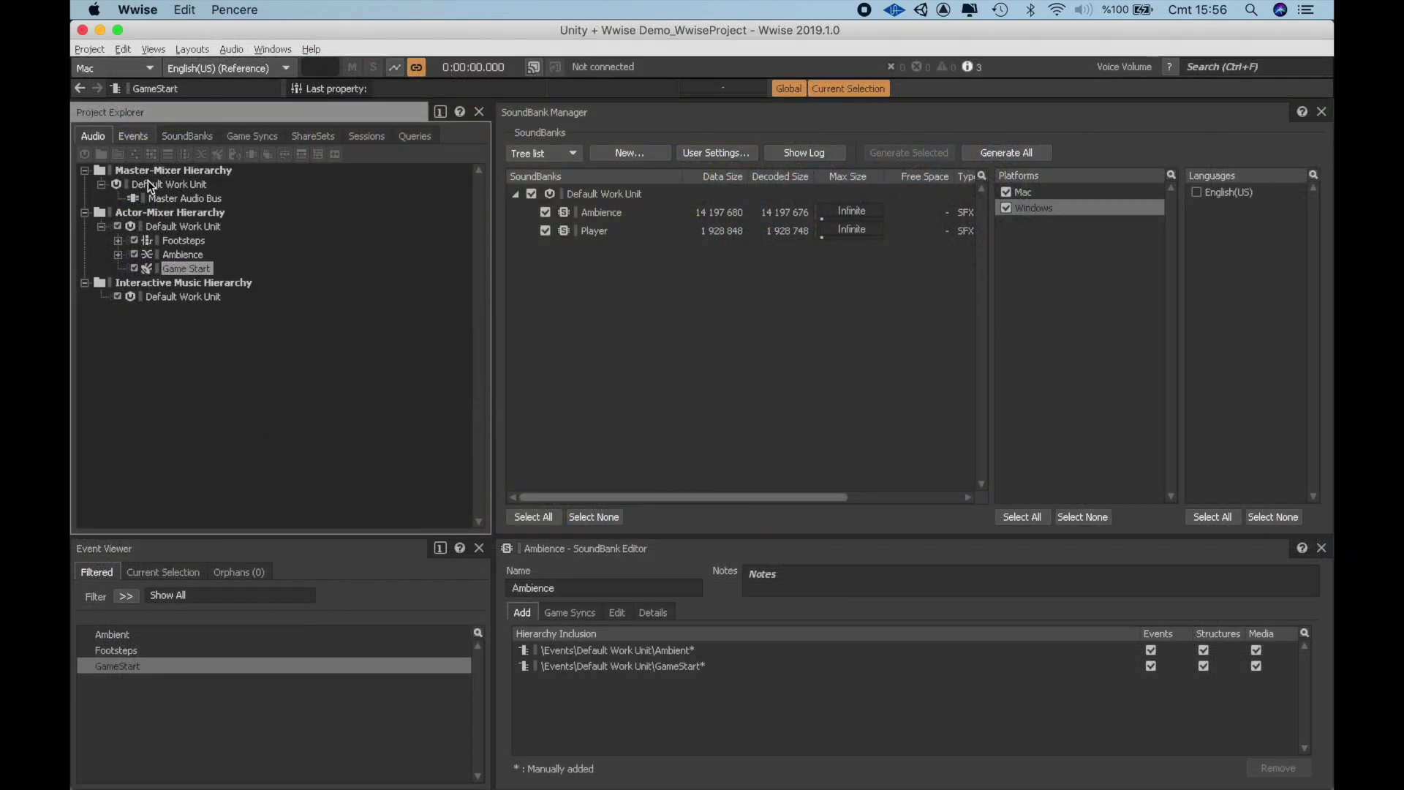
In Wwise, set the fade time of the Ambient event's Play action to 2 seconds in the Designer layout
left_click(133, 136)
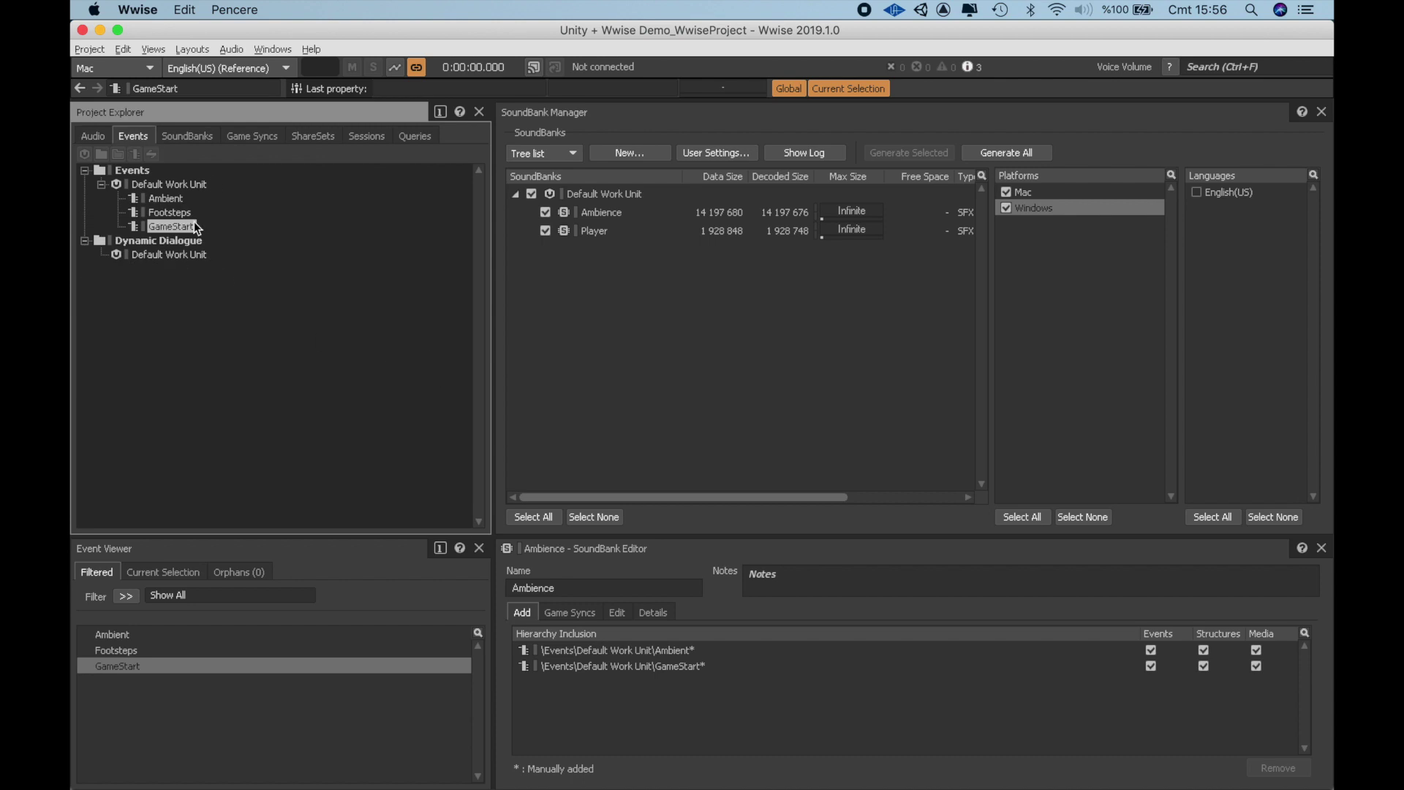
left_click(184, 49)
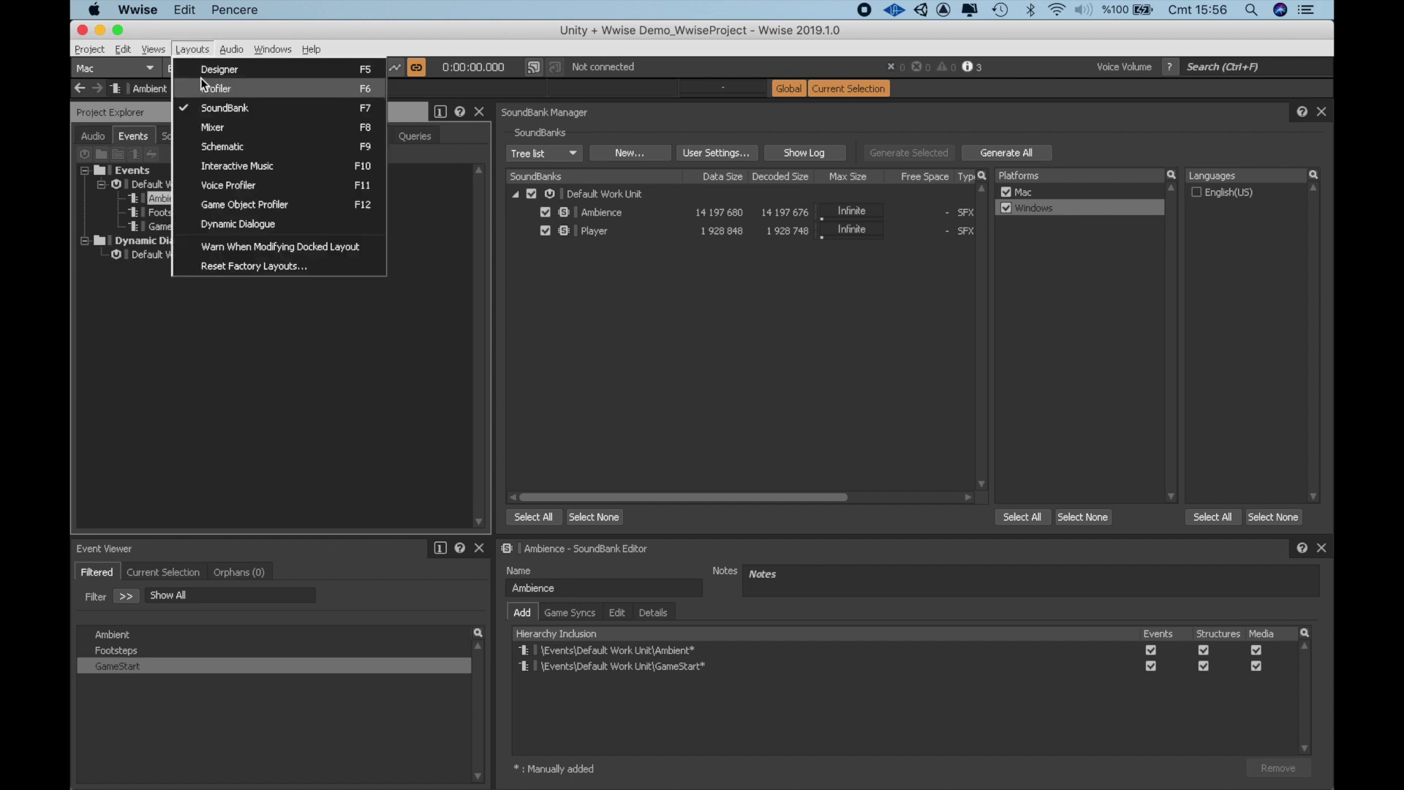
left_click(213, 65)
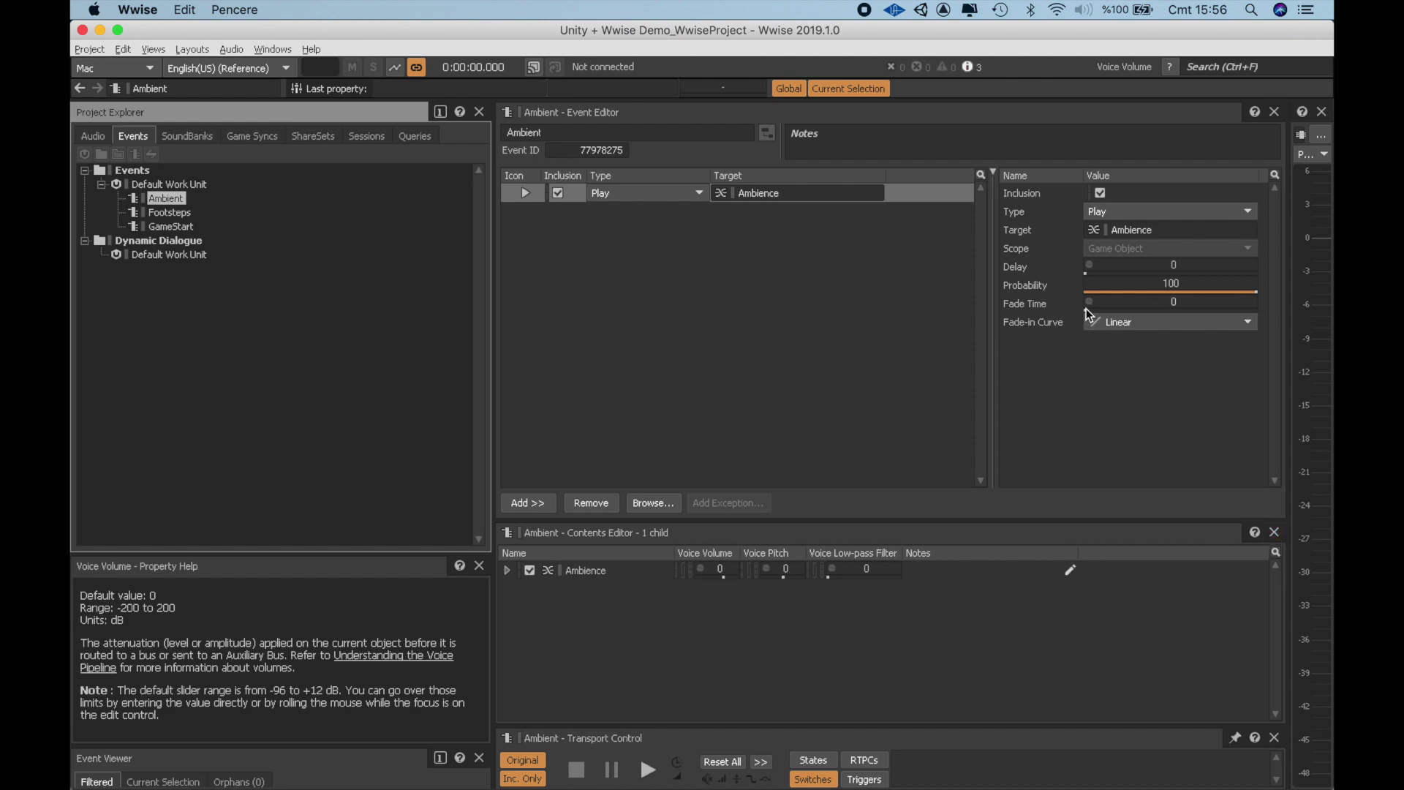
left_click_drag(1086, 310, 1120, 309)
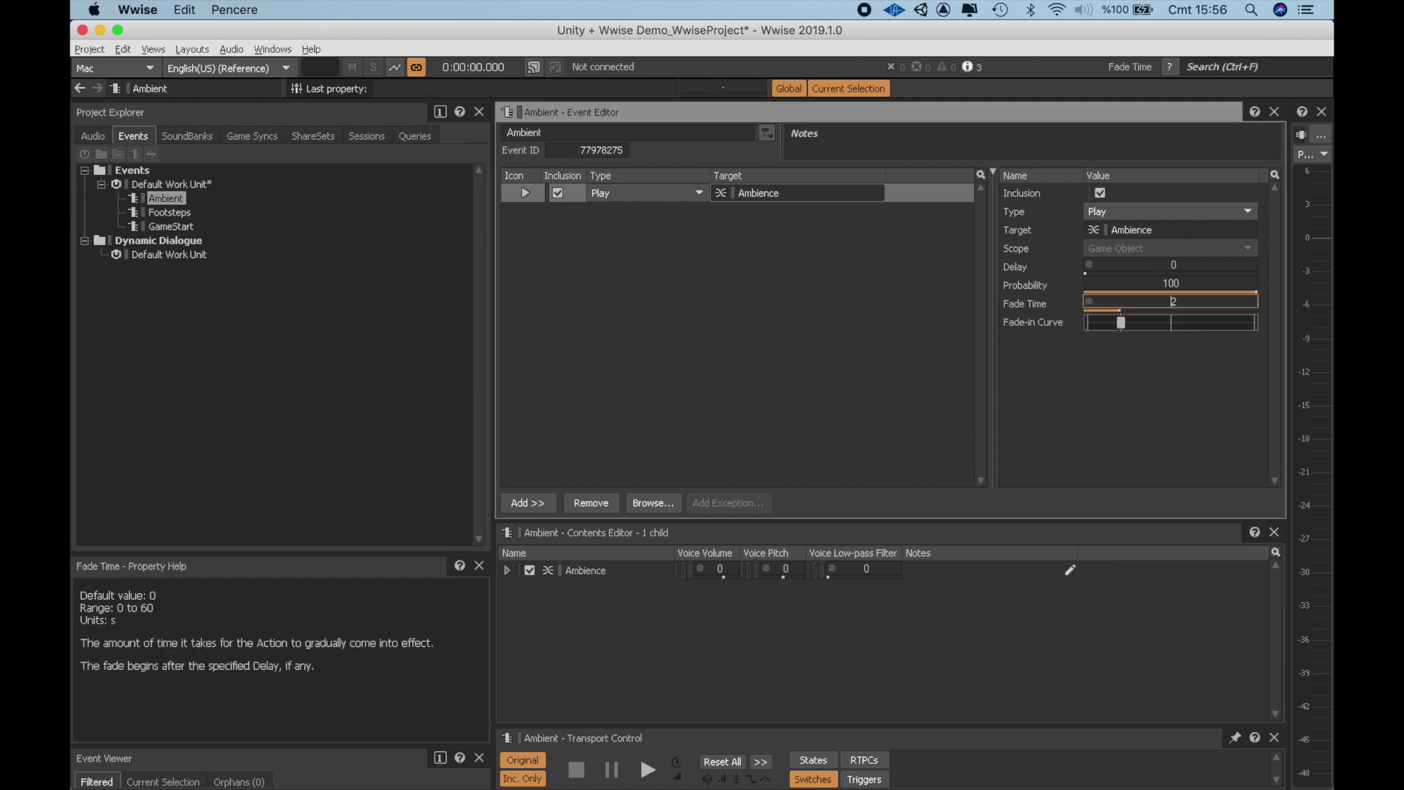
left_click(825, 466)
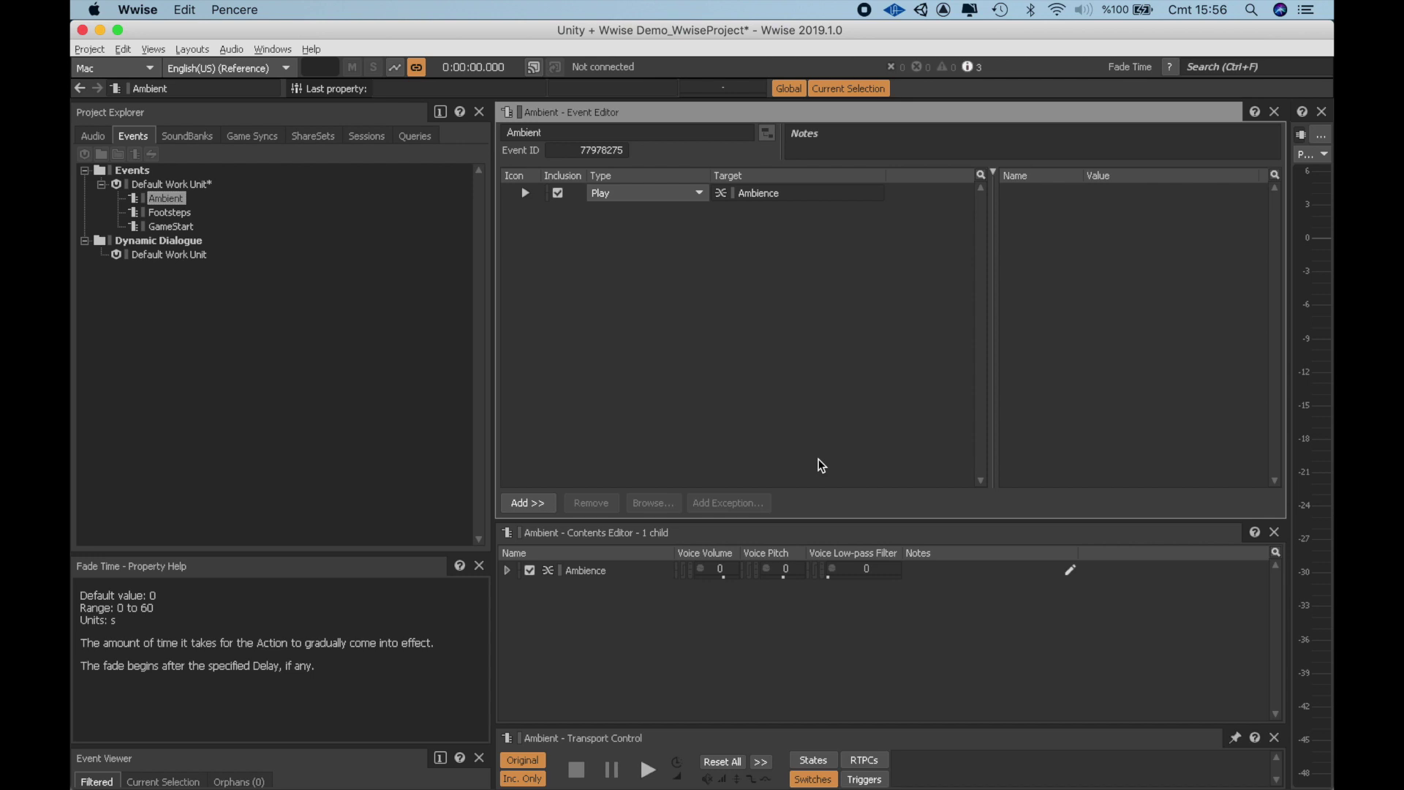
left_click(184, 216)
left_click(190, 200)
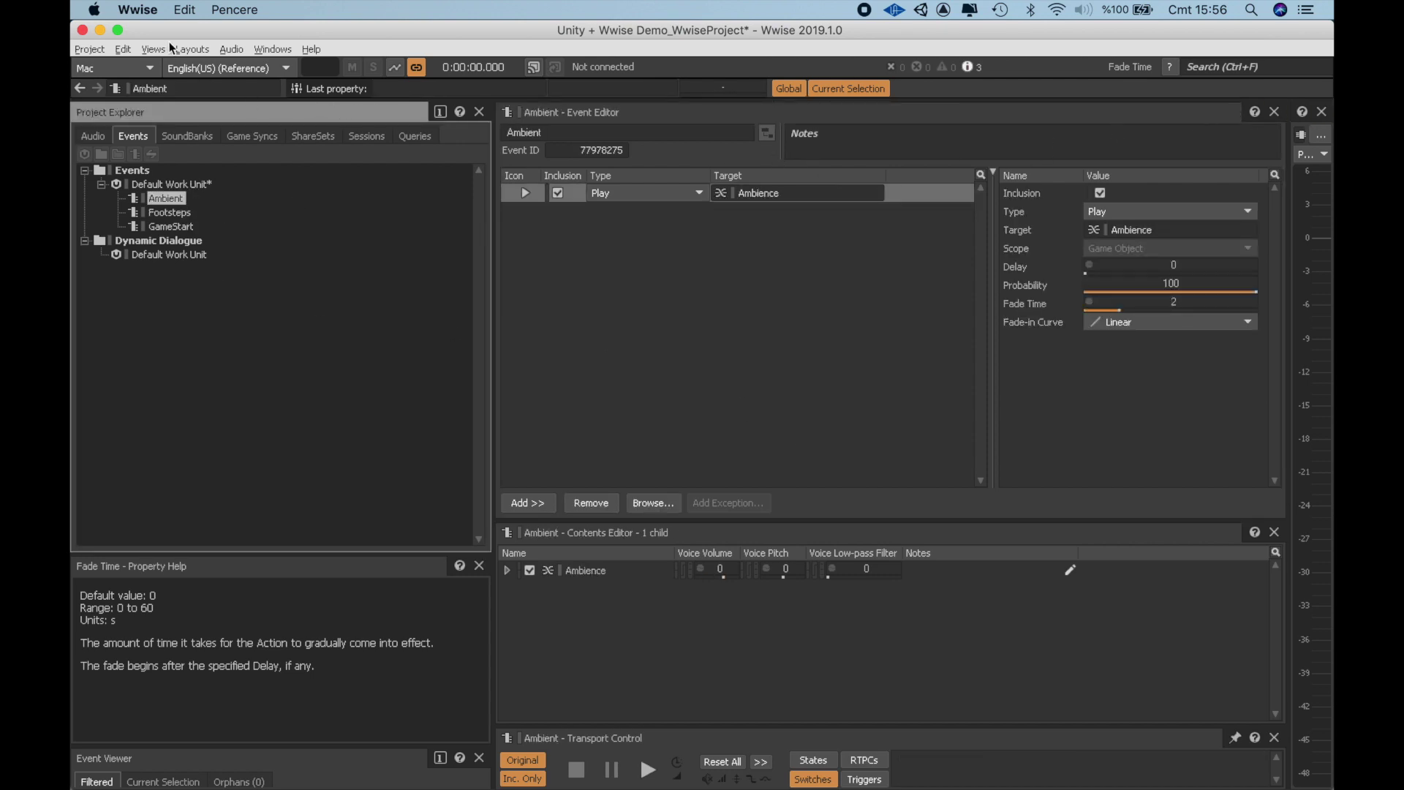
Regenerate all SoundBanks for Mac and Windows from the SoundBank layout
left_click(192, 49)
left_click(220, 110)
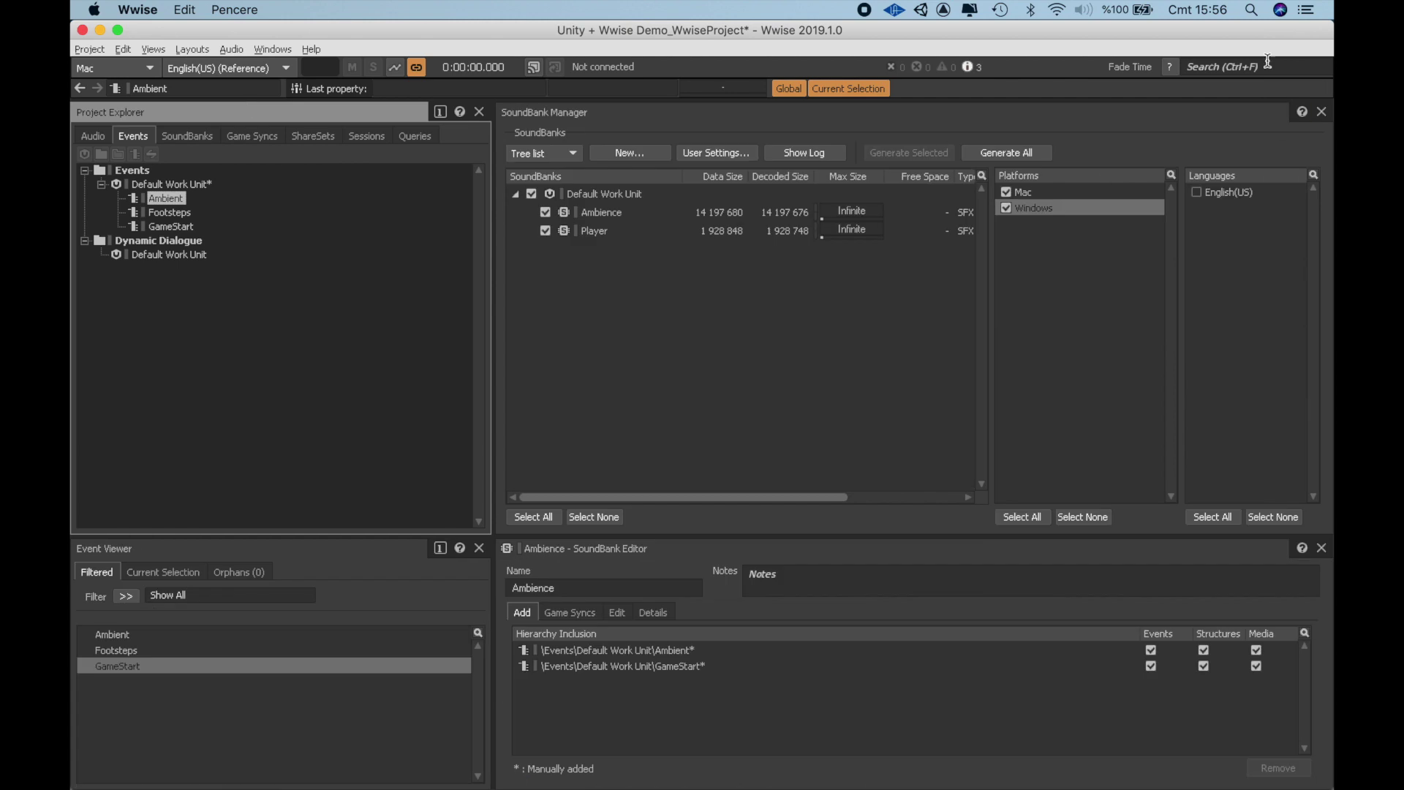
left_click(1015, 151)
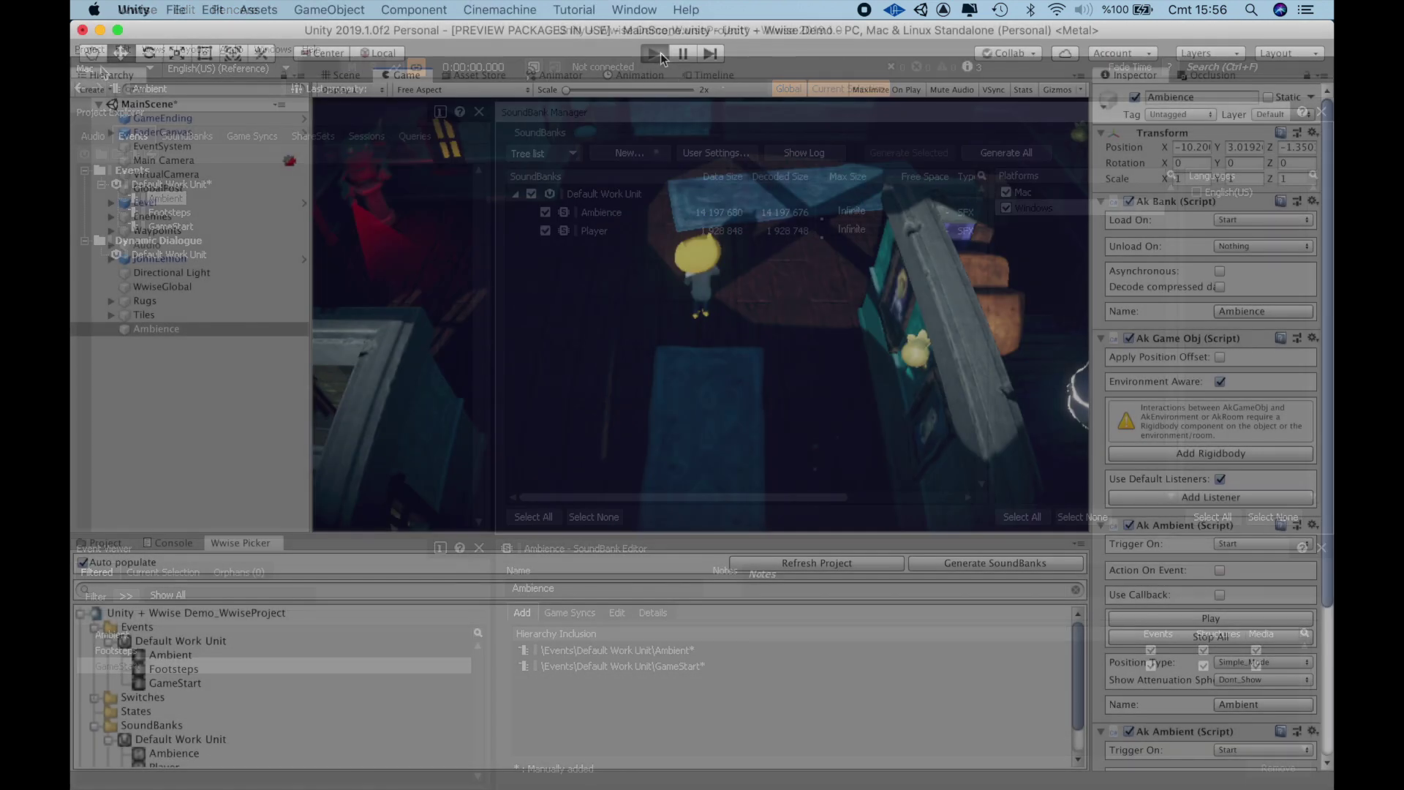
Switch to Unity, run the scene and walk the character around the hallway to check the ambience fade-in
left_click(660, 52)
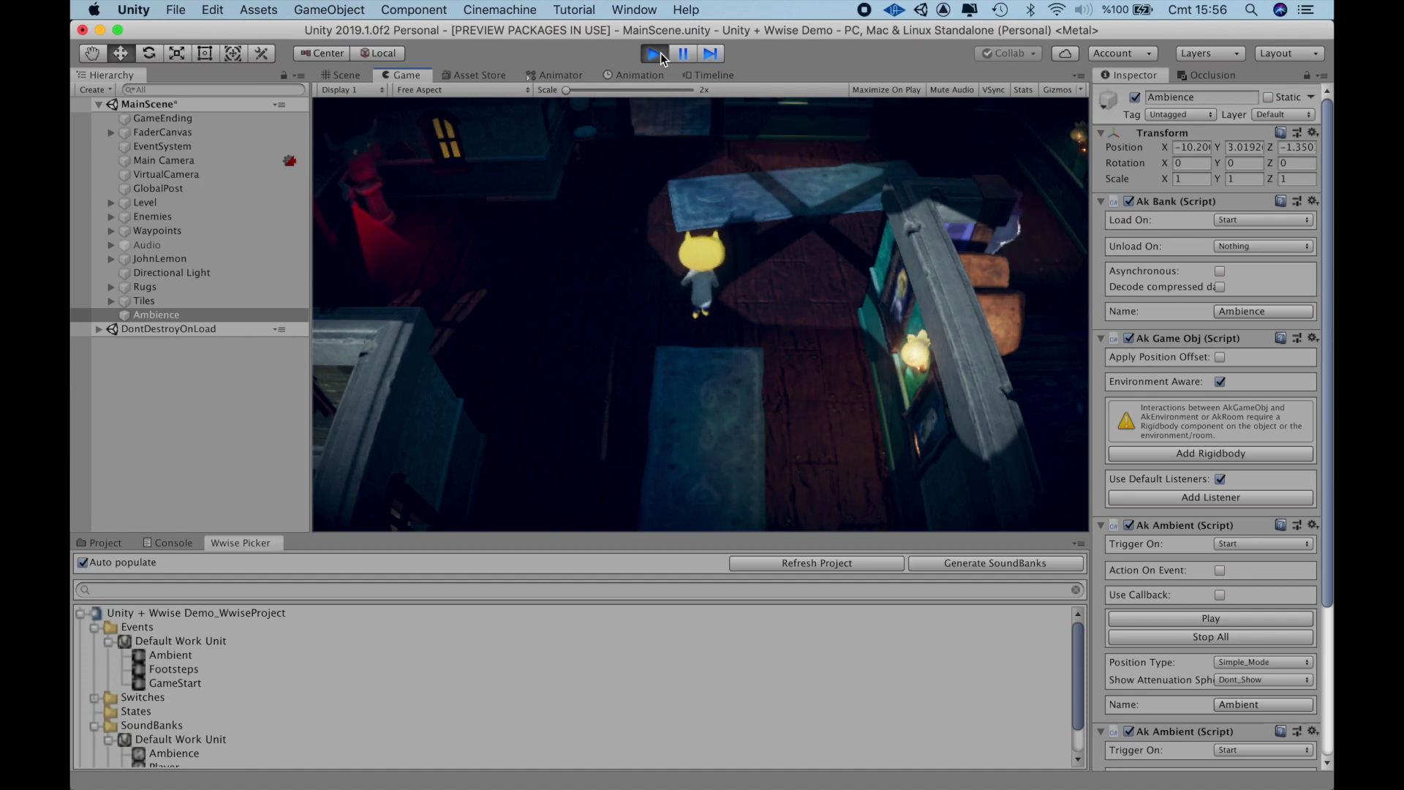
key("w")
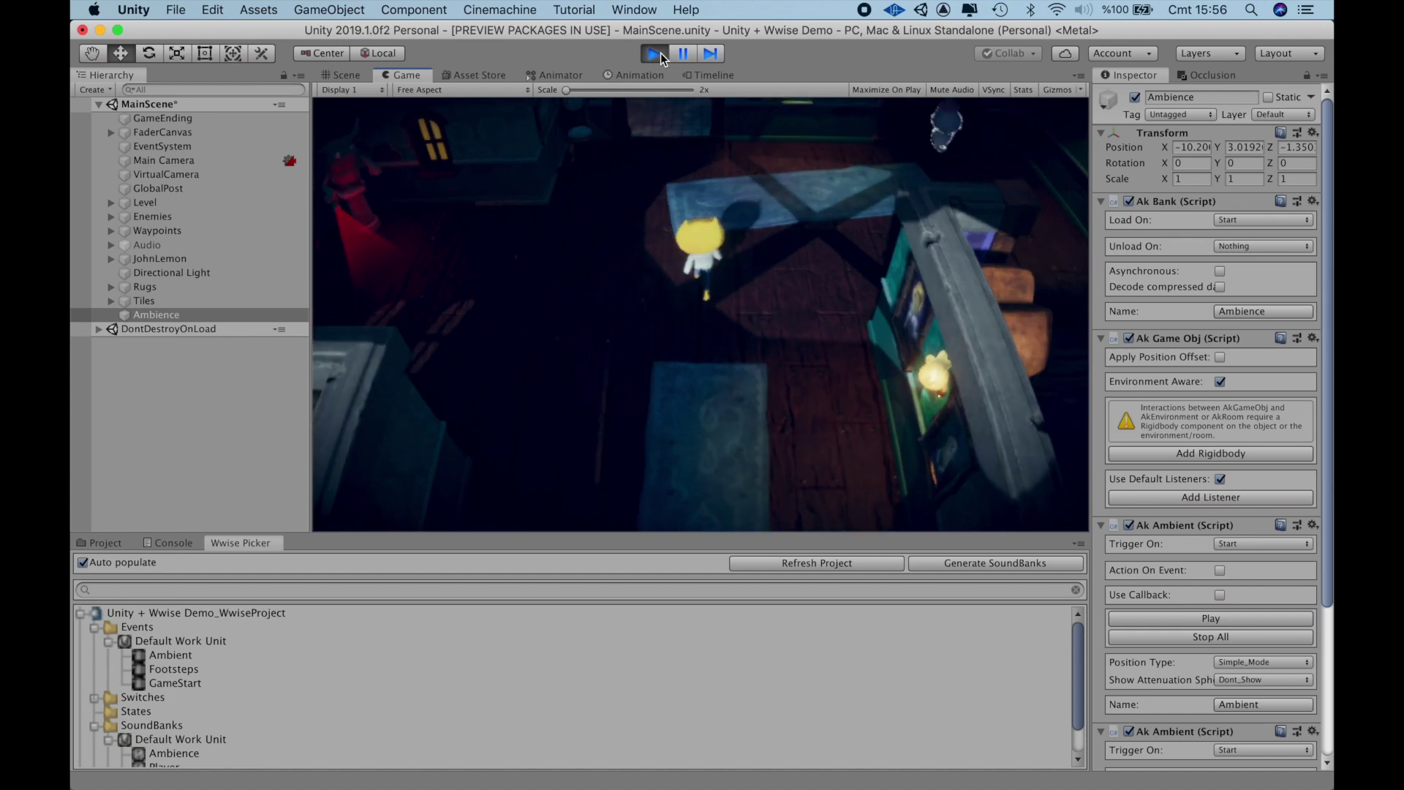
key("Up")
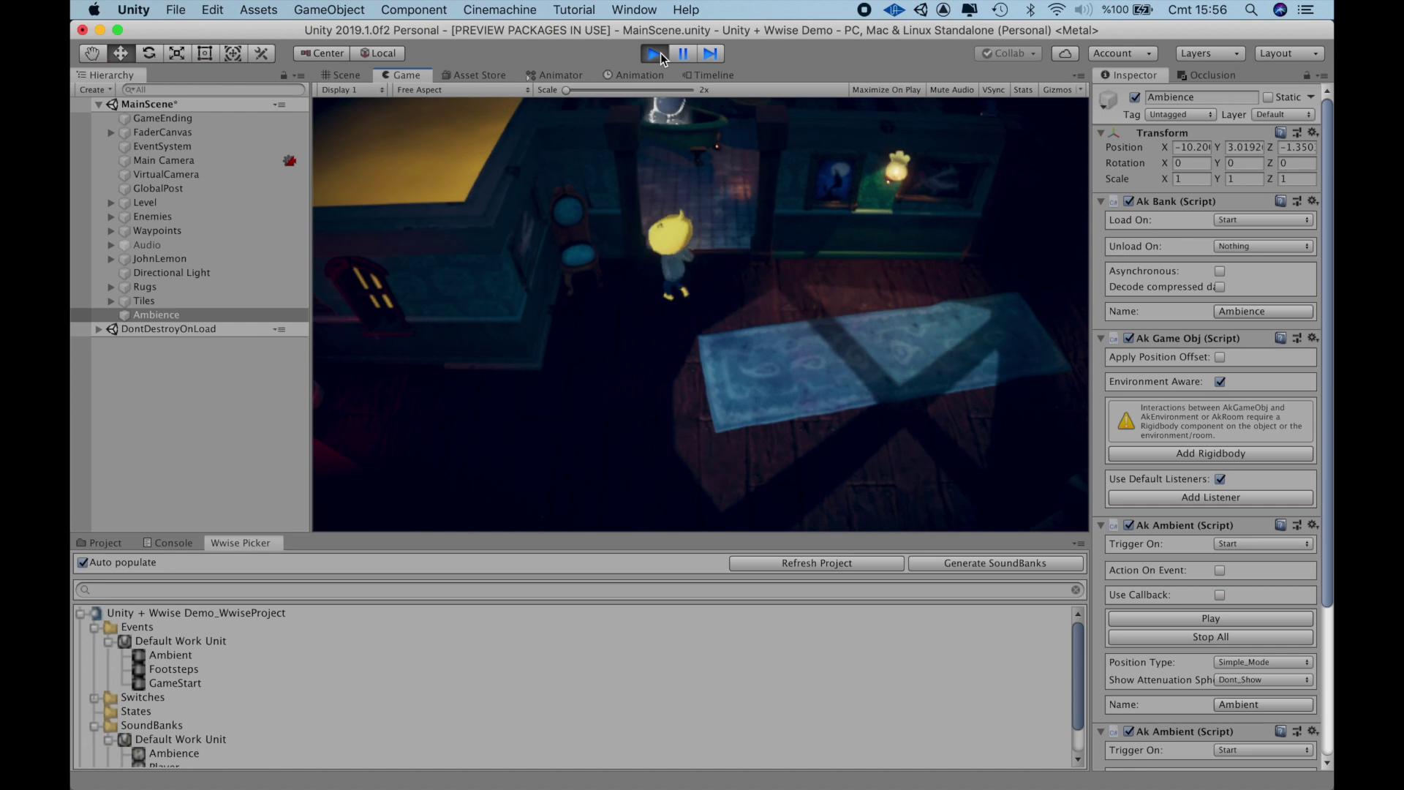
key("Down")
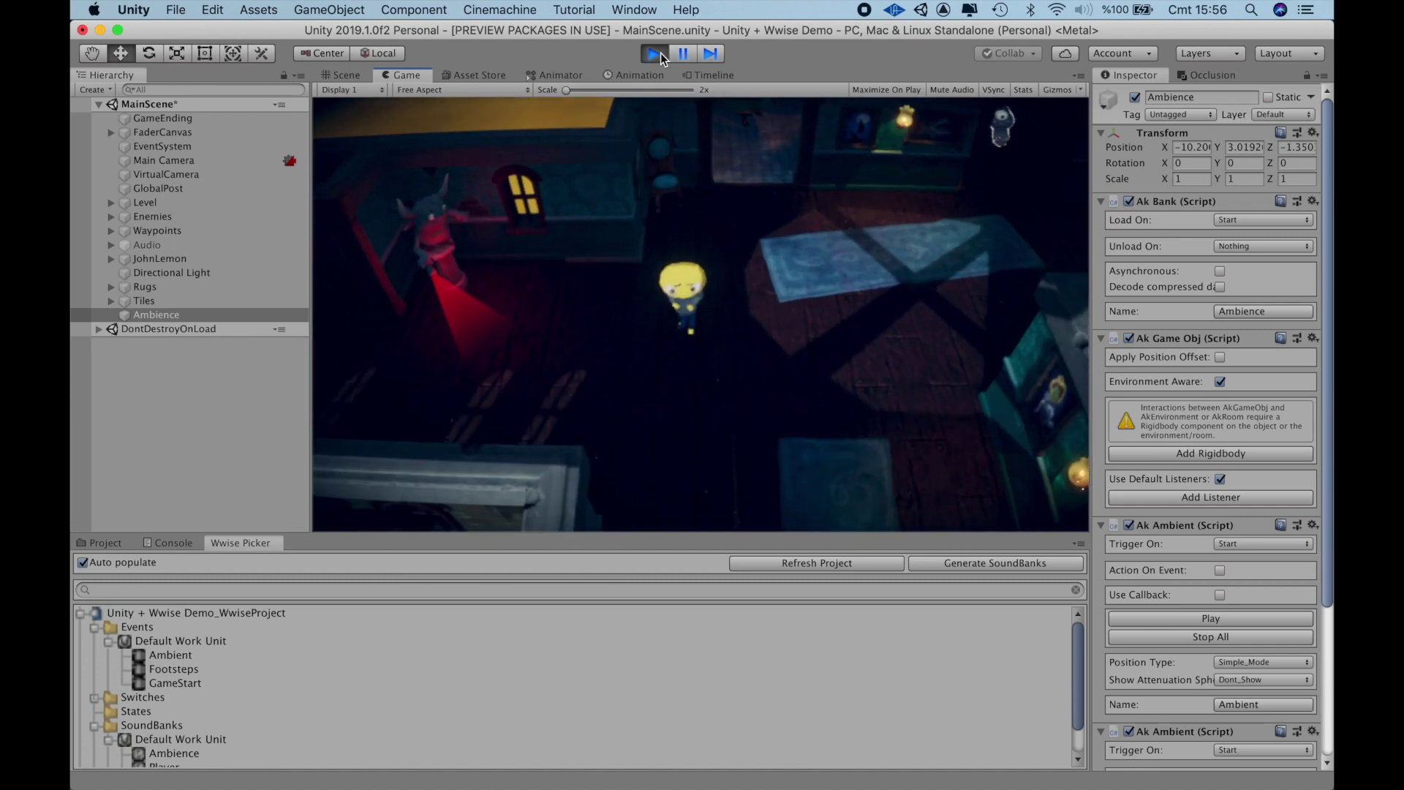
key("Down")
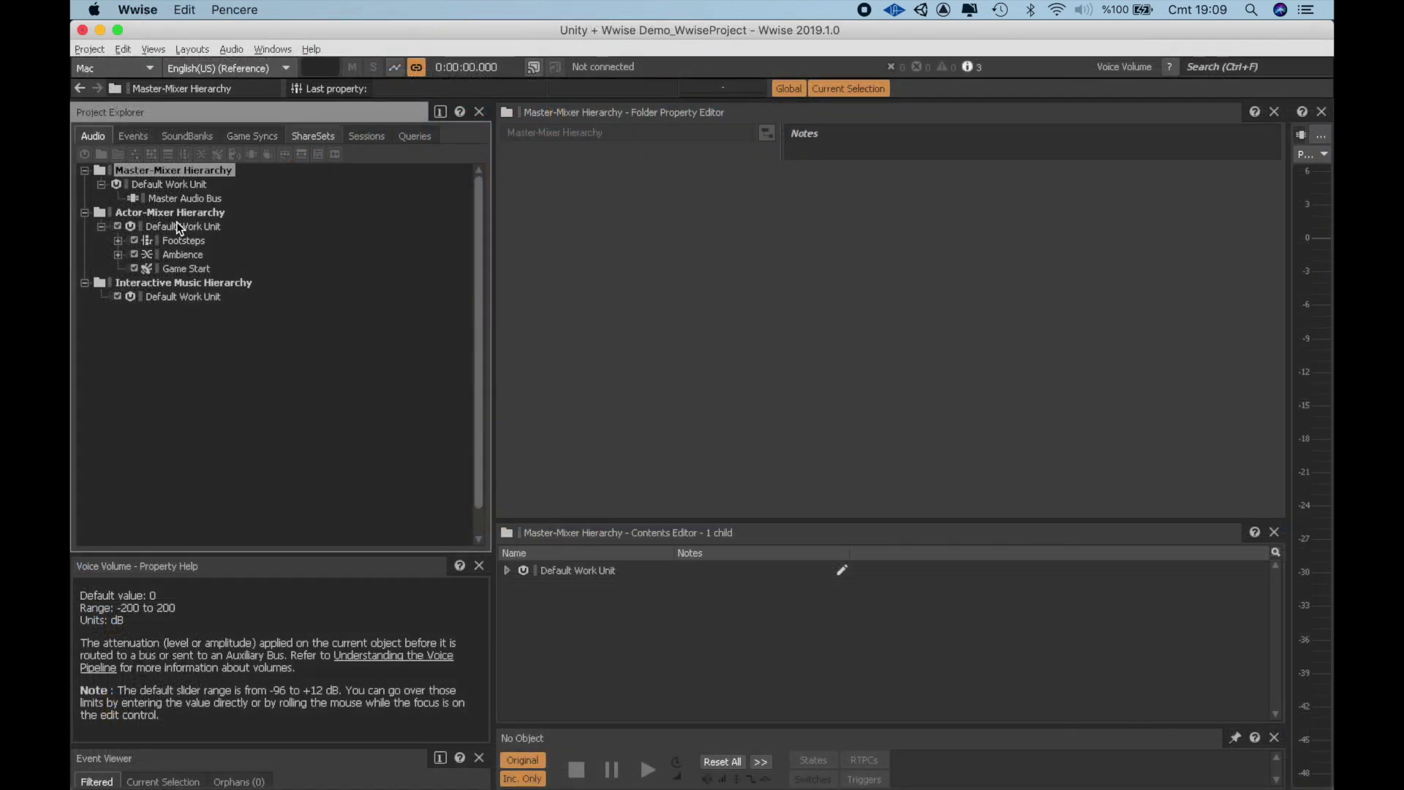
In Wwise, import Shower_Loop.wav and Ghost_Shower Whistle.wav as Sound SFX into the Actor-Mixer Default Work Unit, replacing the existing originals
left_click(177, 226)
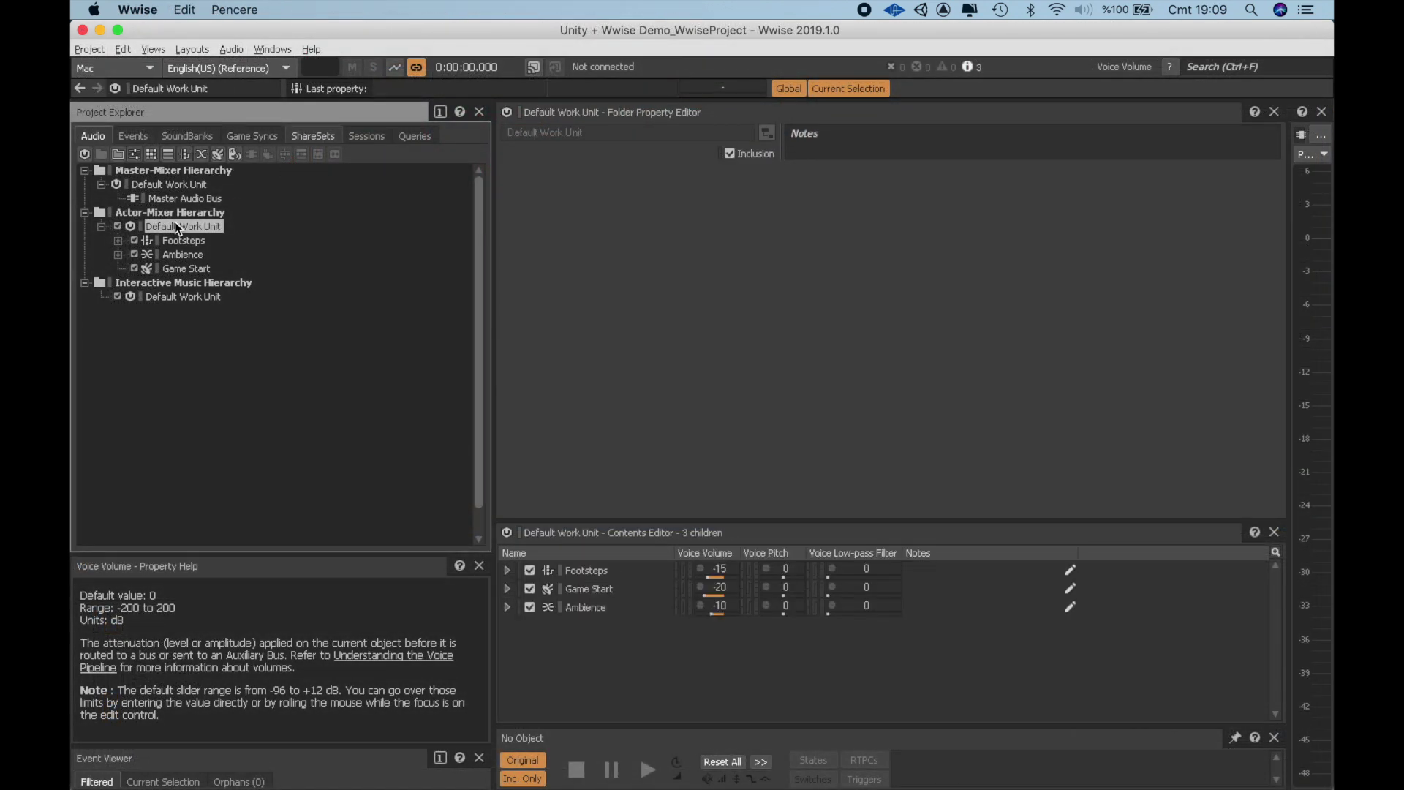
left_click(89, 49)
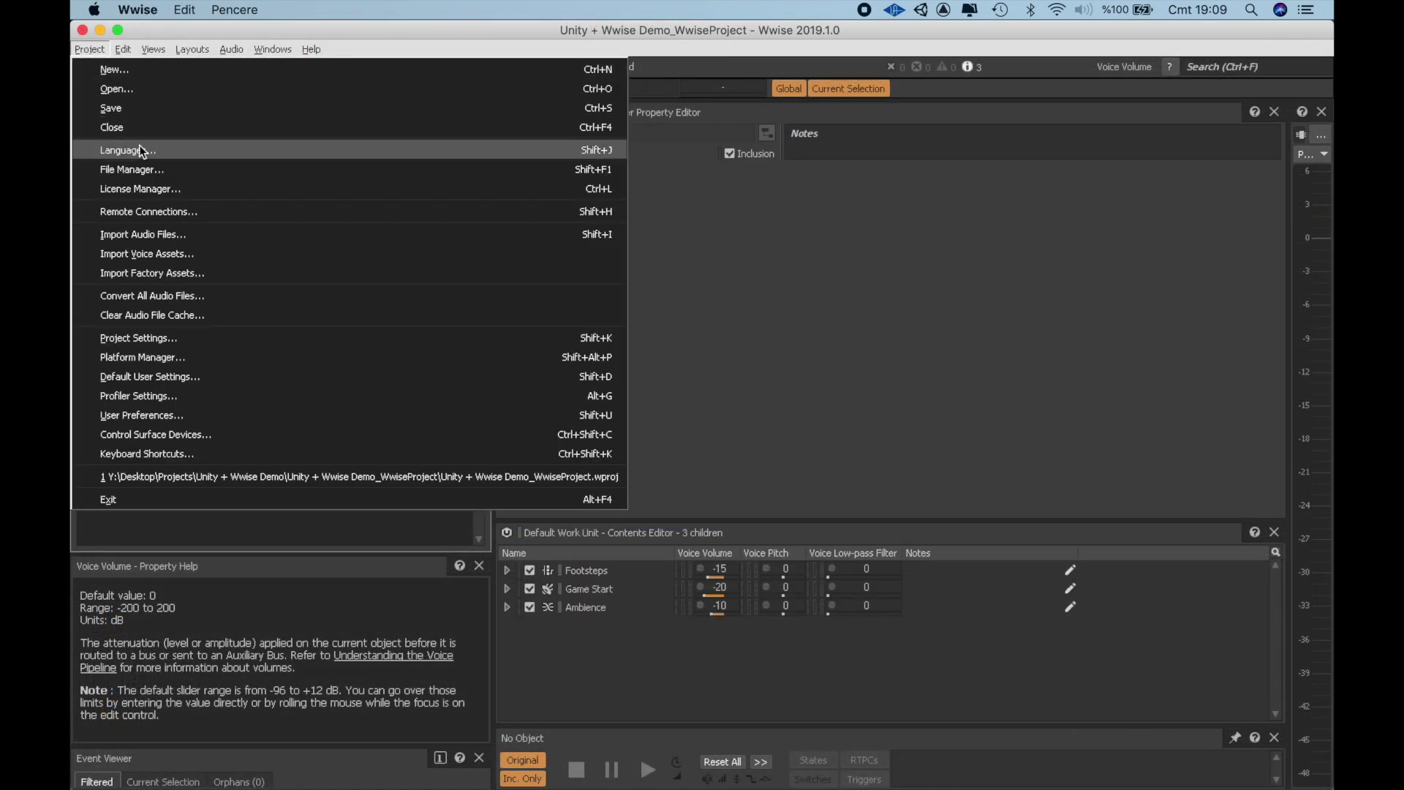
left_click(157, 228)
left_click(257, 259)
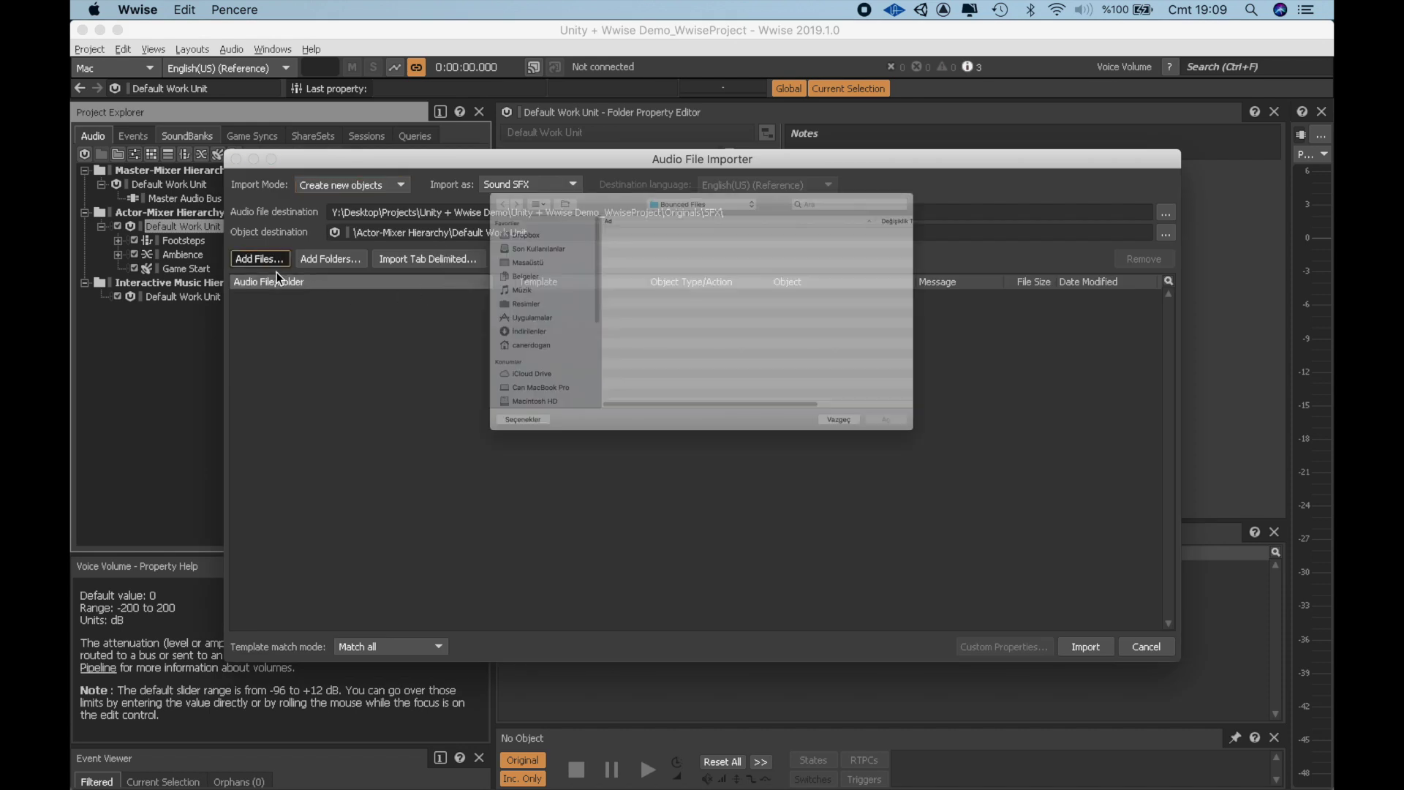
scroll(712, 384, "down", 5)
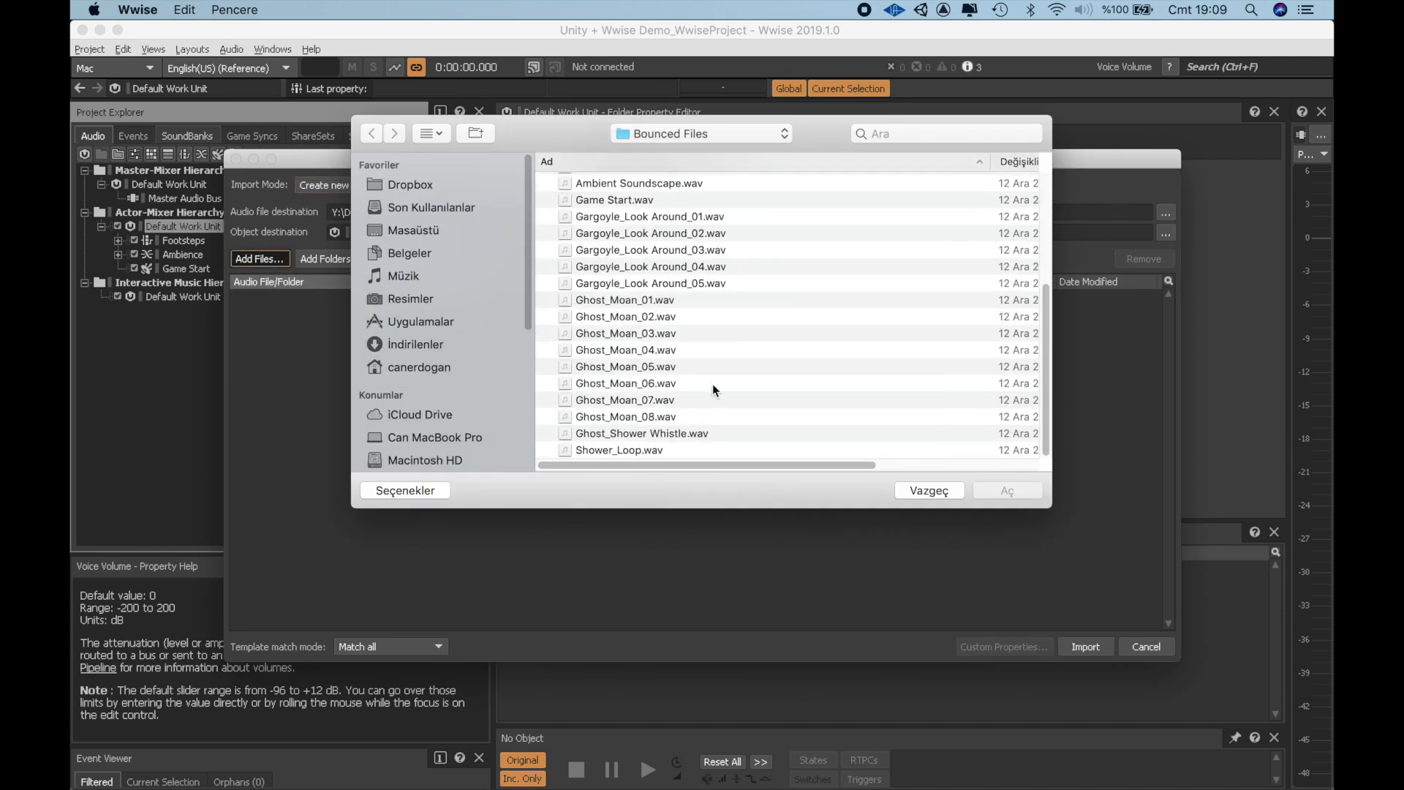
left_click(639, 451)
left_click(667, 434, "shift")
left_click(1029, 487)
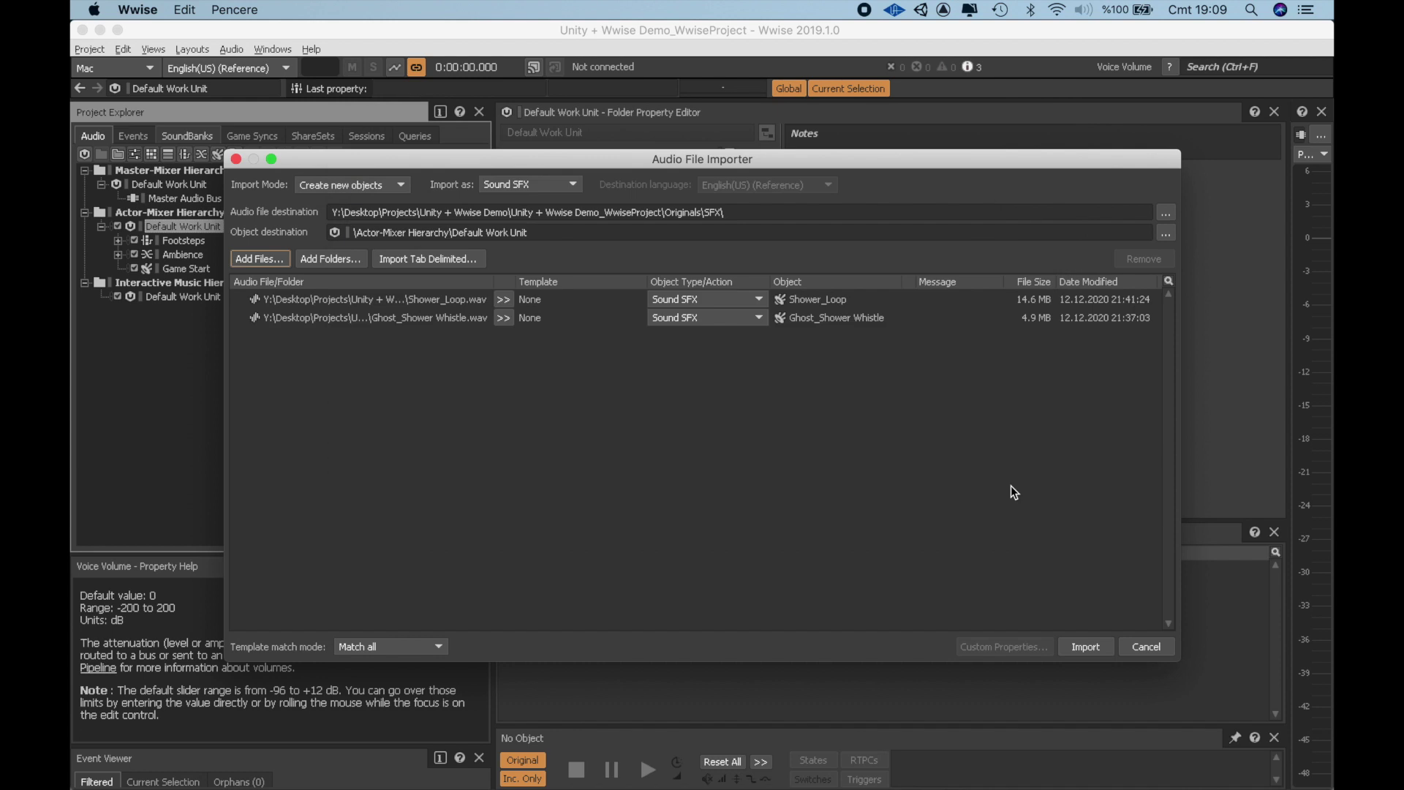
left_click(1081, 646)
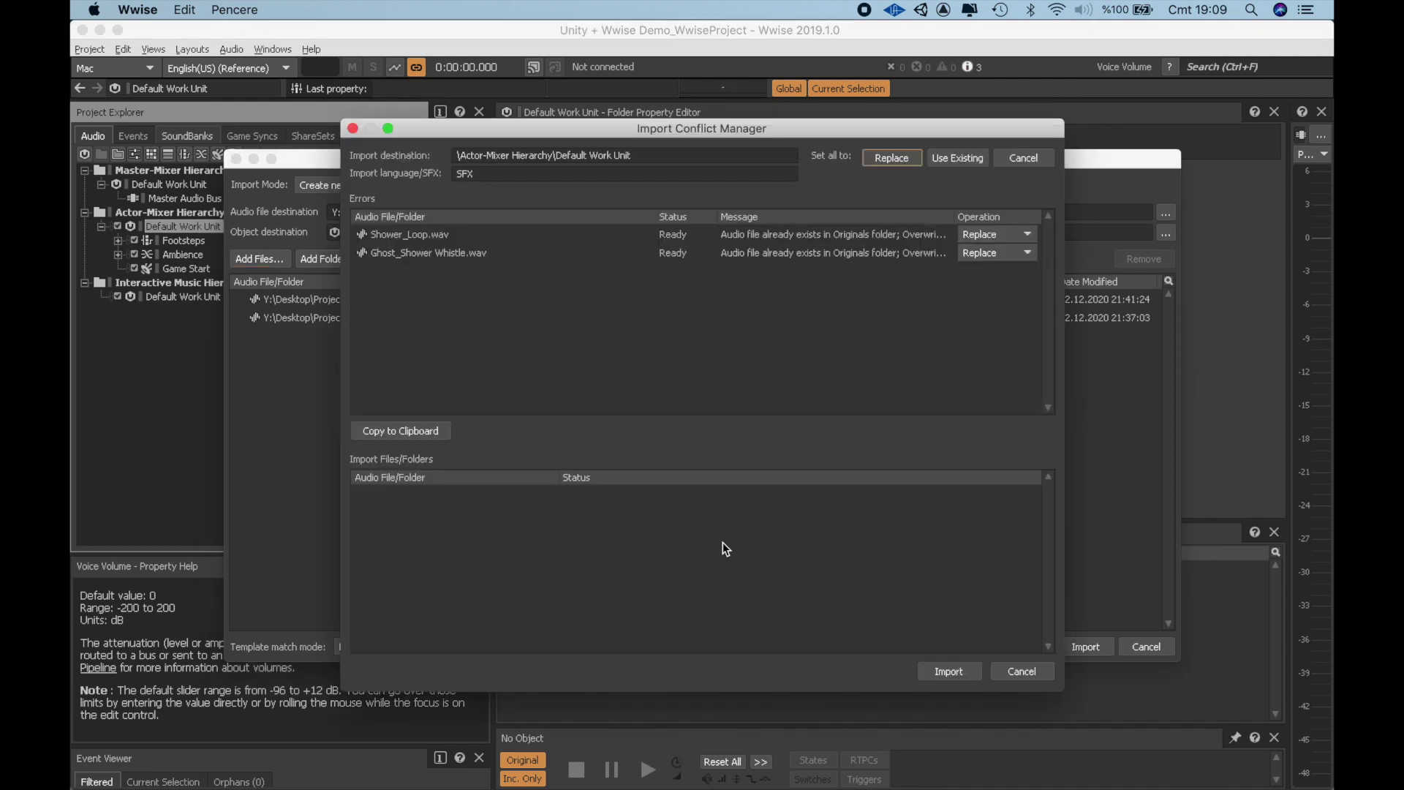
left_click(944, 670)
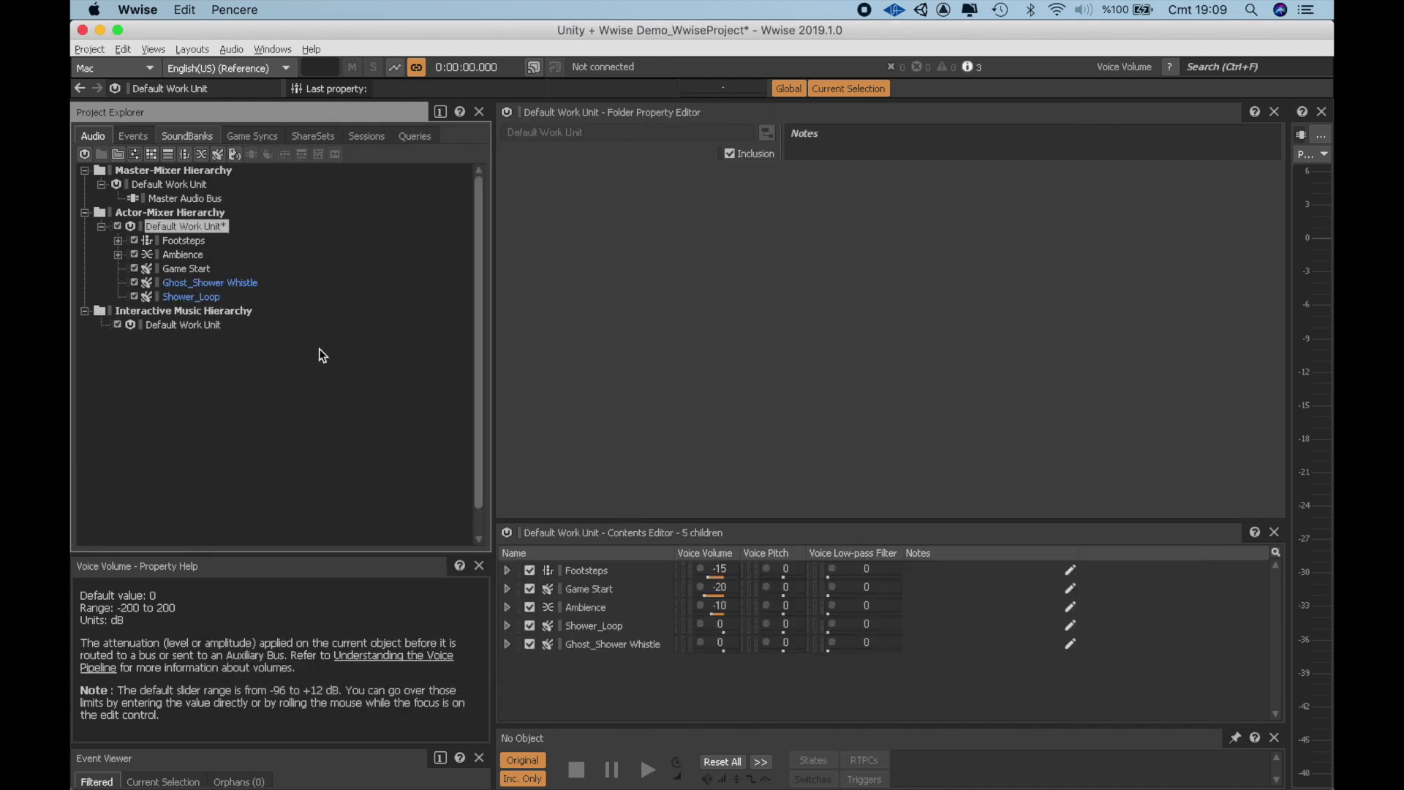
Audition the imported Shower_Loop and Ghost_Shower Whistle sounds
left_click(210, 296)
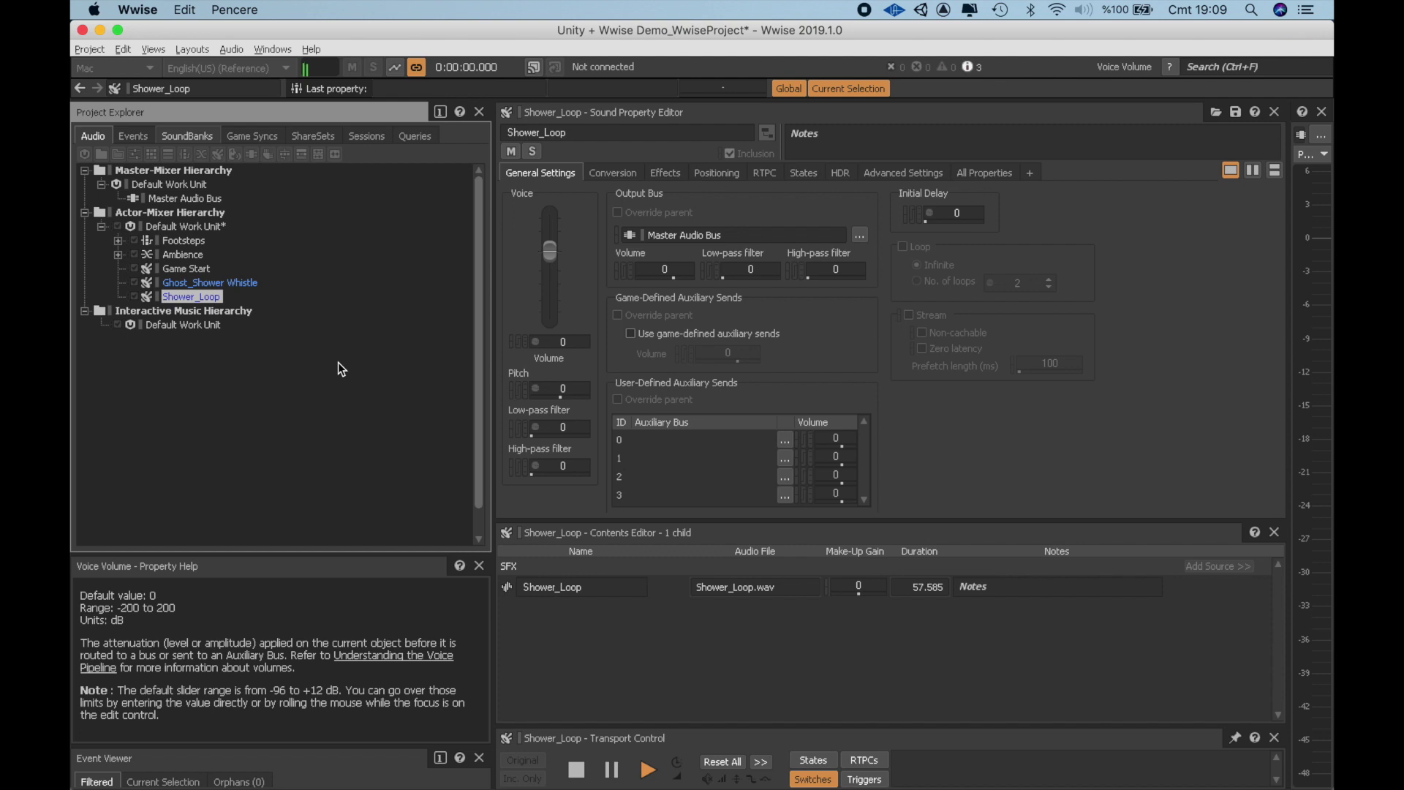
left_click(238, 283)
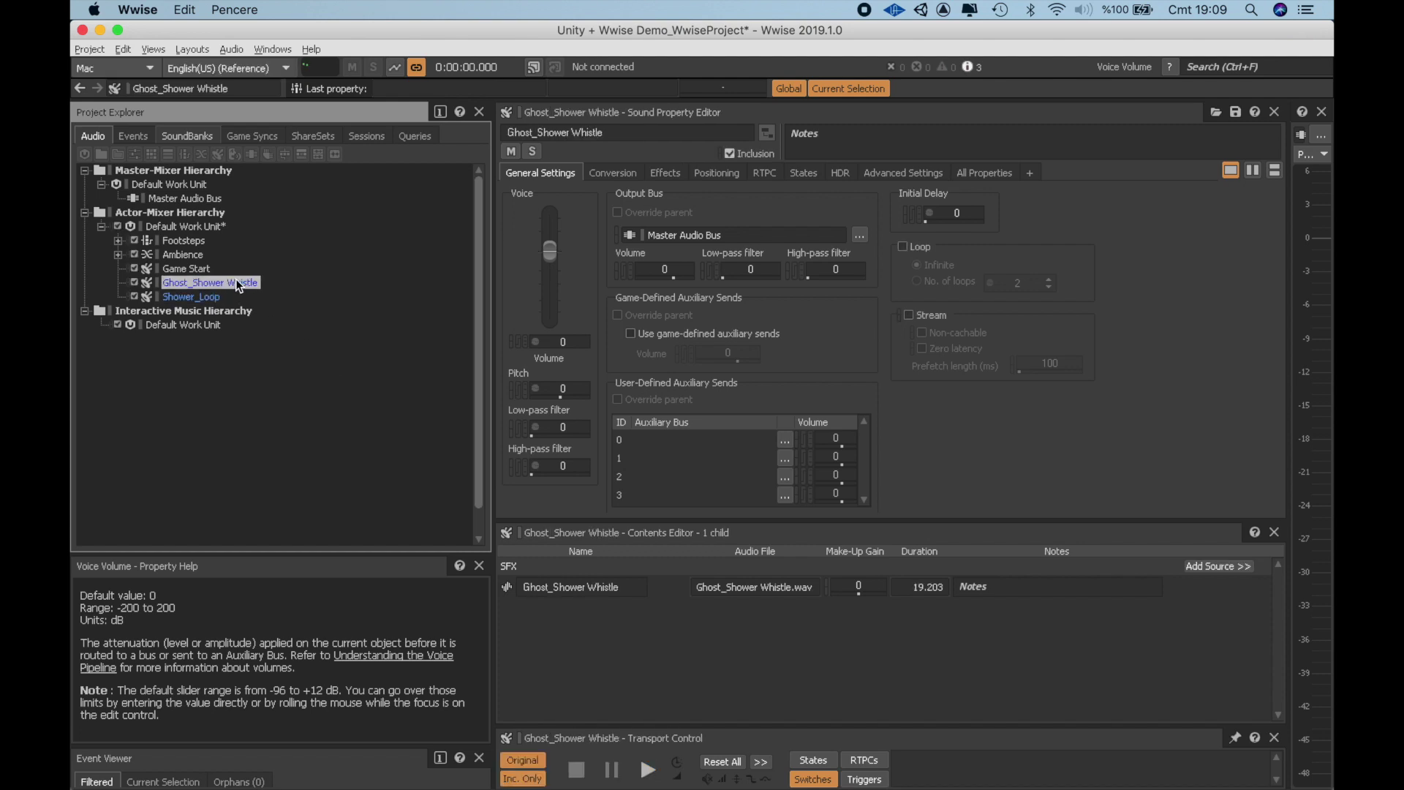
key("space")
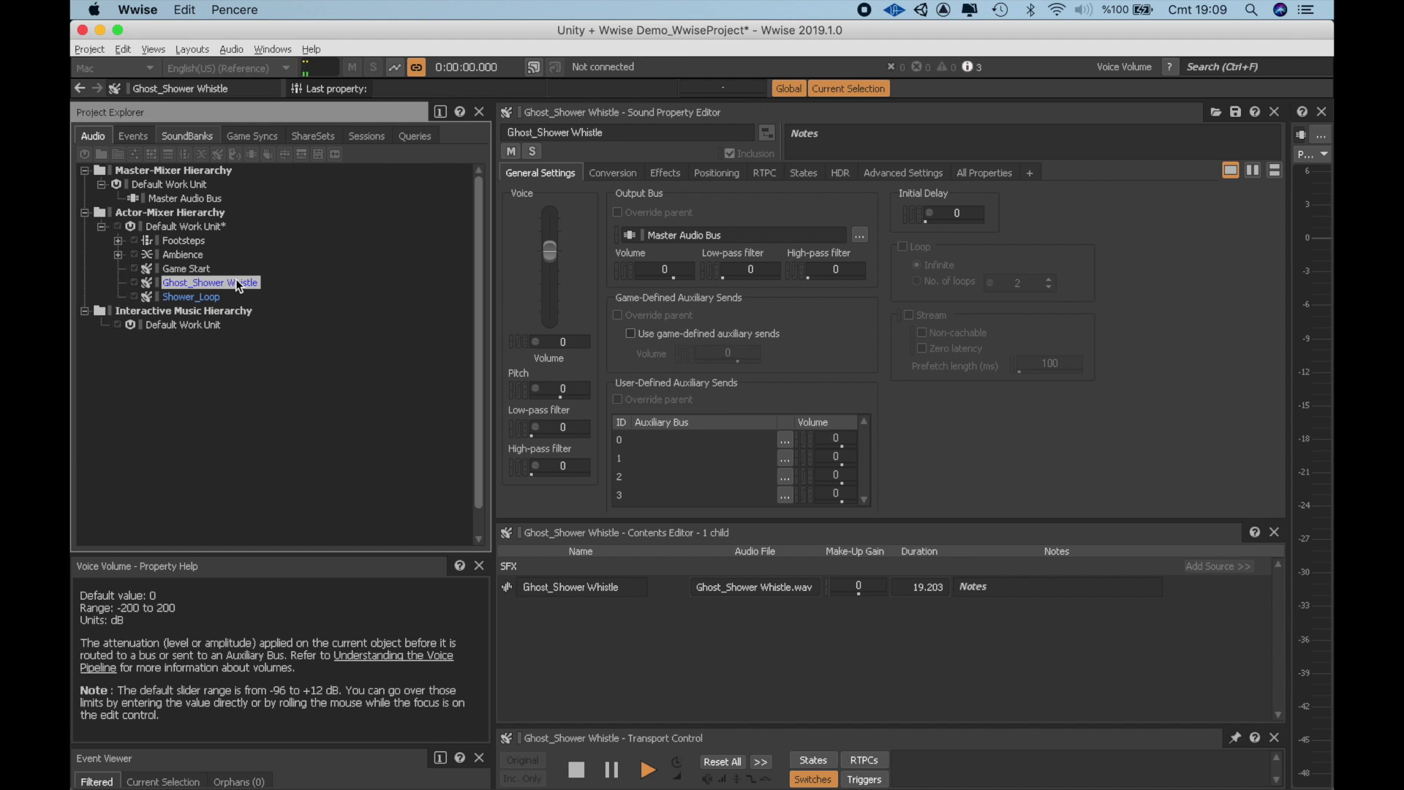
key("space")
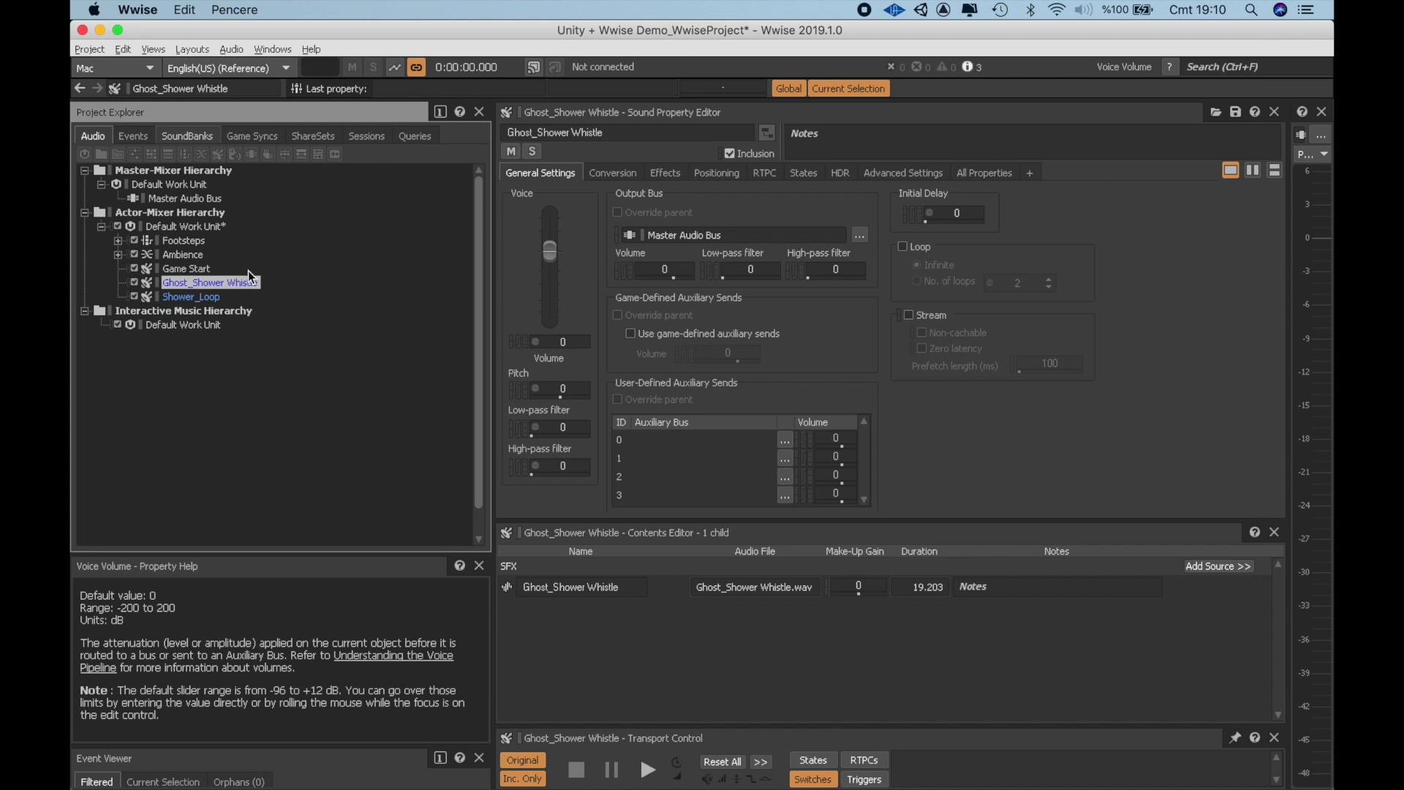
Enable infinite looping on both Ghost_Shower Whistle and Shower_Loop
left_click(904, 247)
left_click(218, 297)
left_click(901, 247)
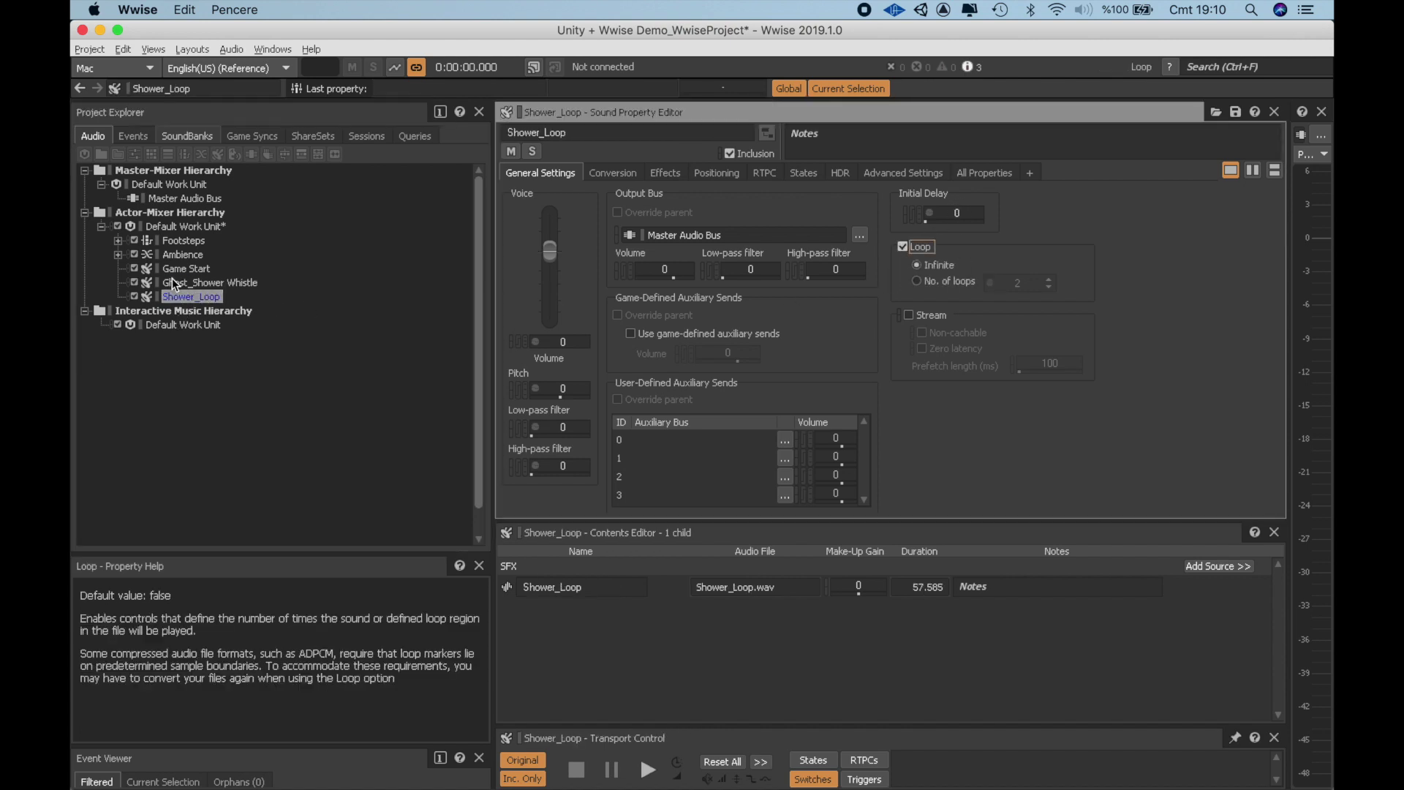
Create an auxiliary bus named Bathroom Reverb under the Master Audio Bus
left_click(195, 196)
right_click(196, 195)
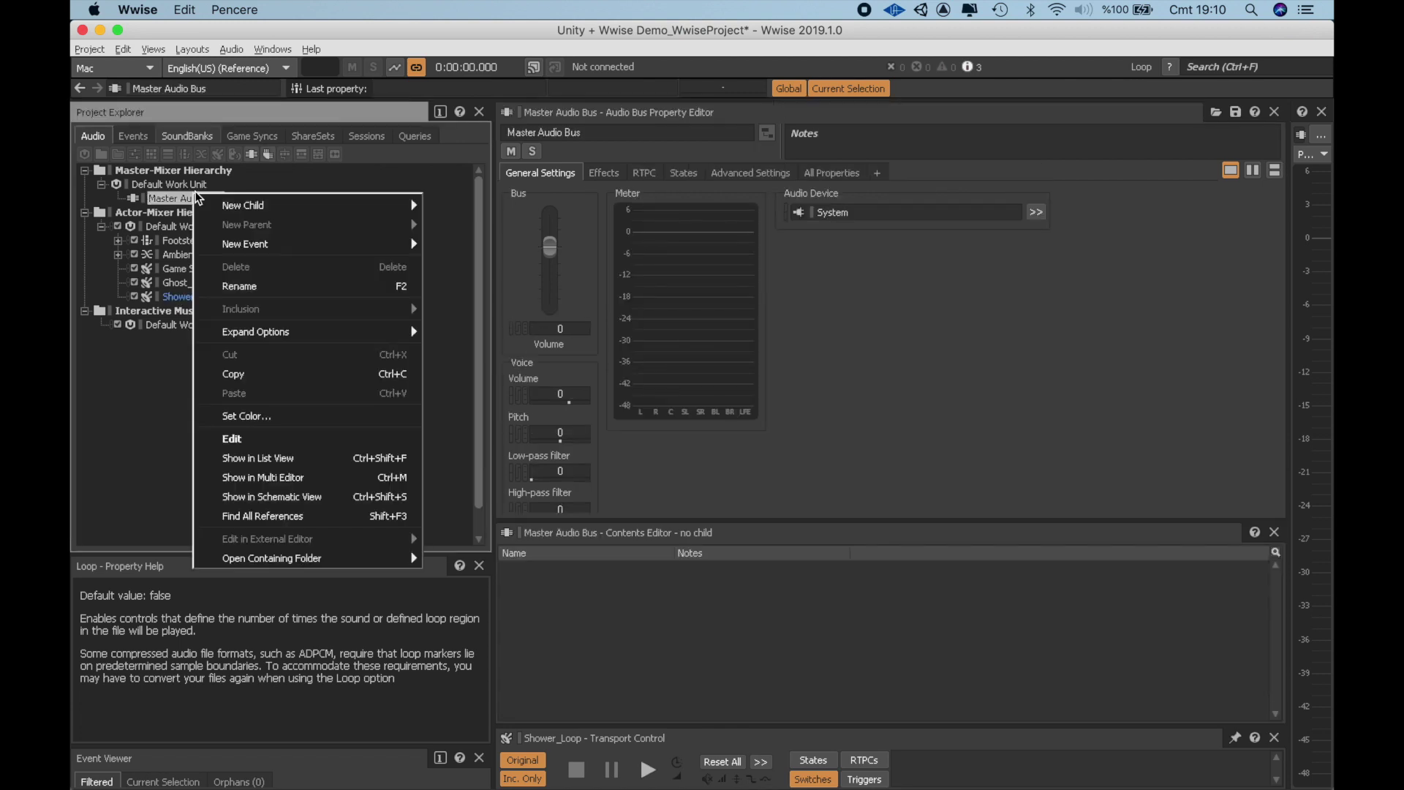
mouse_move(256, 207)
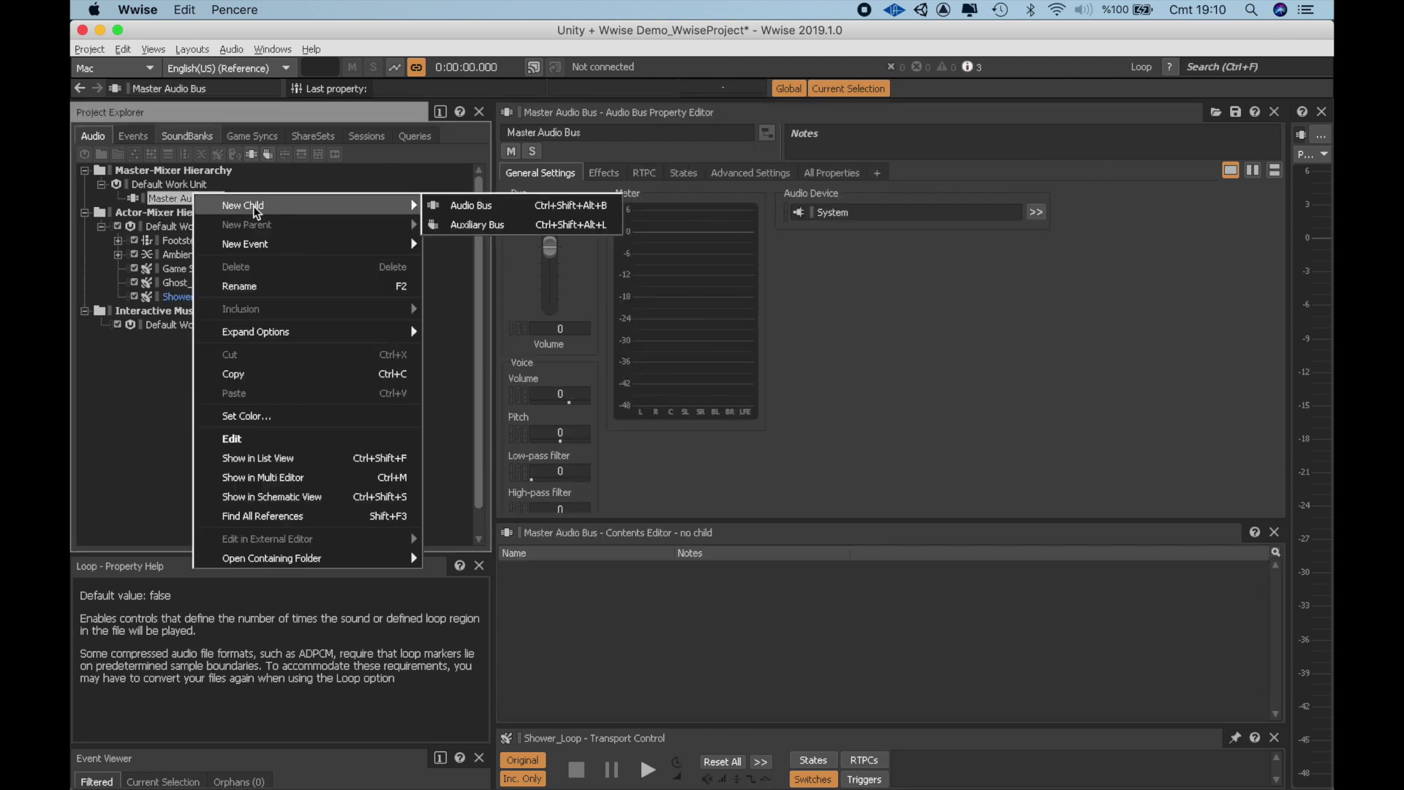
left_click(607, 224)
type("Ba")
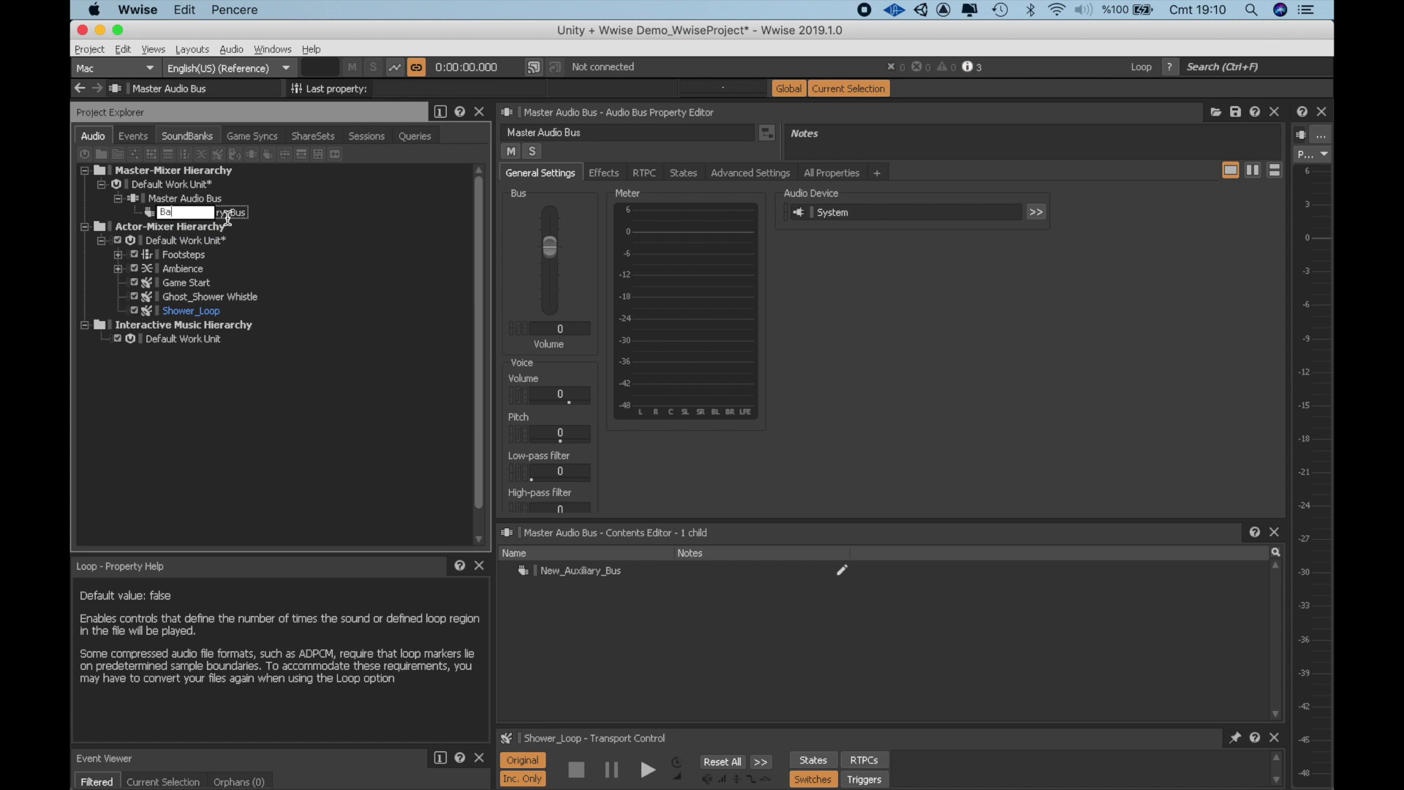
type("throom Reve")
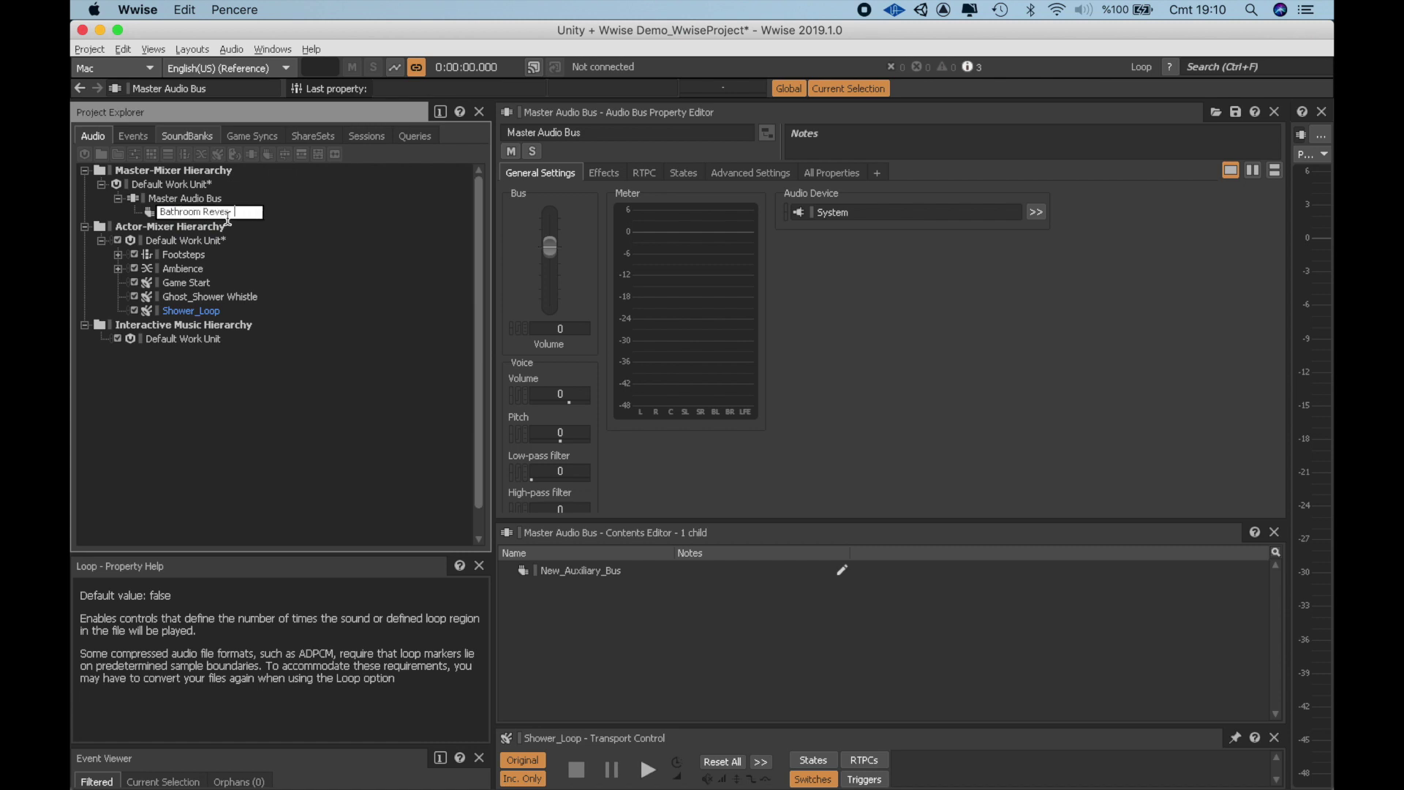
type("rb")
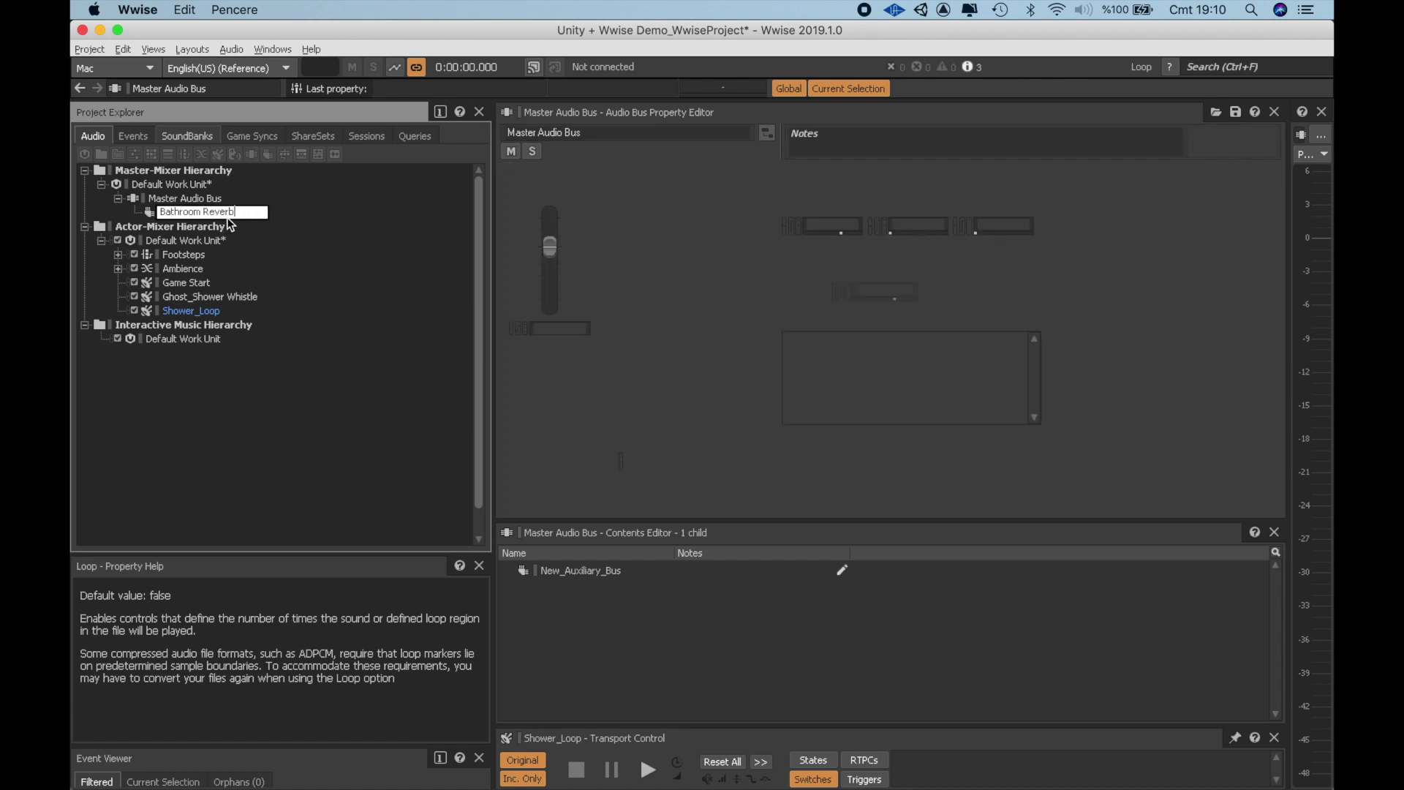
key("Return")
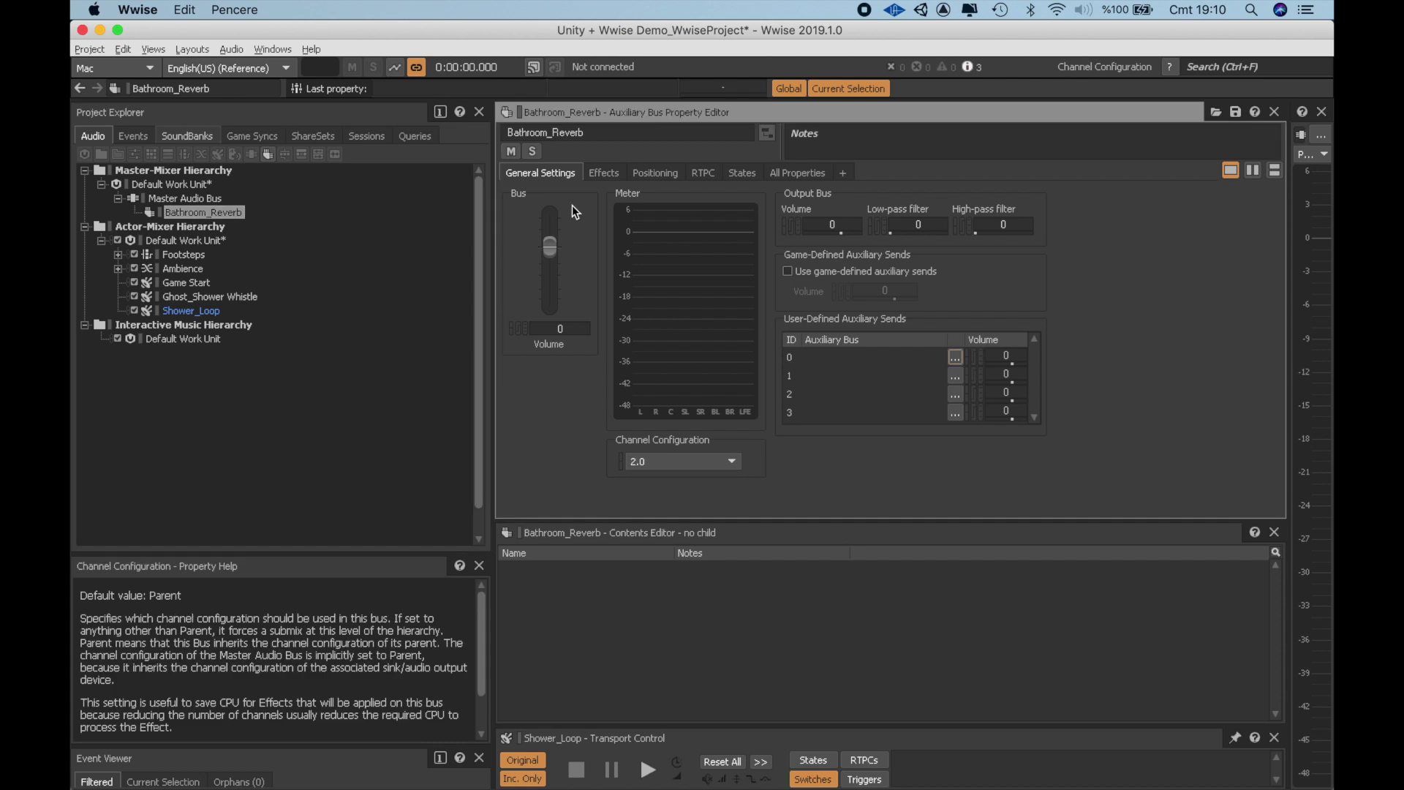
Add the Wwise RoomVerb effect with the Room_Small preset to the first effect slot of the Bathroom_Reverb bus
left_click(610, 176)
left_click(540, 265)
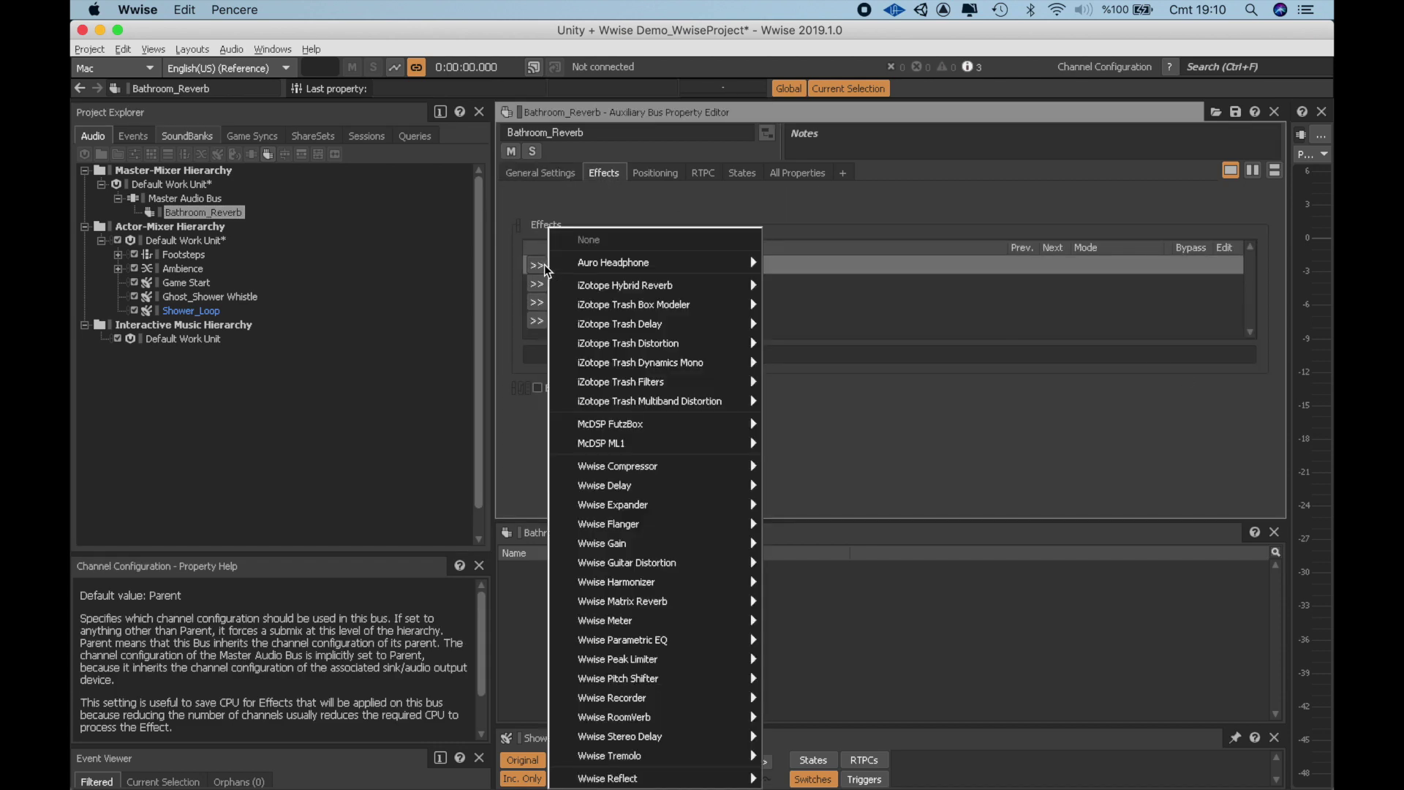
mouse_move(607, 486)
mouse_move(642, 715)
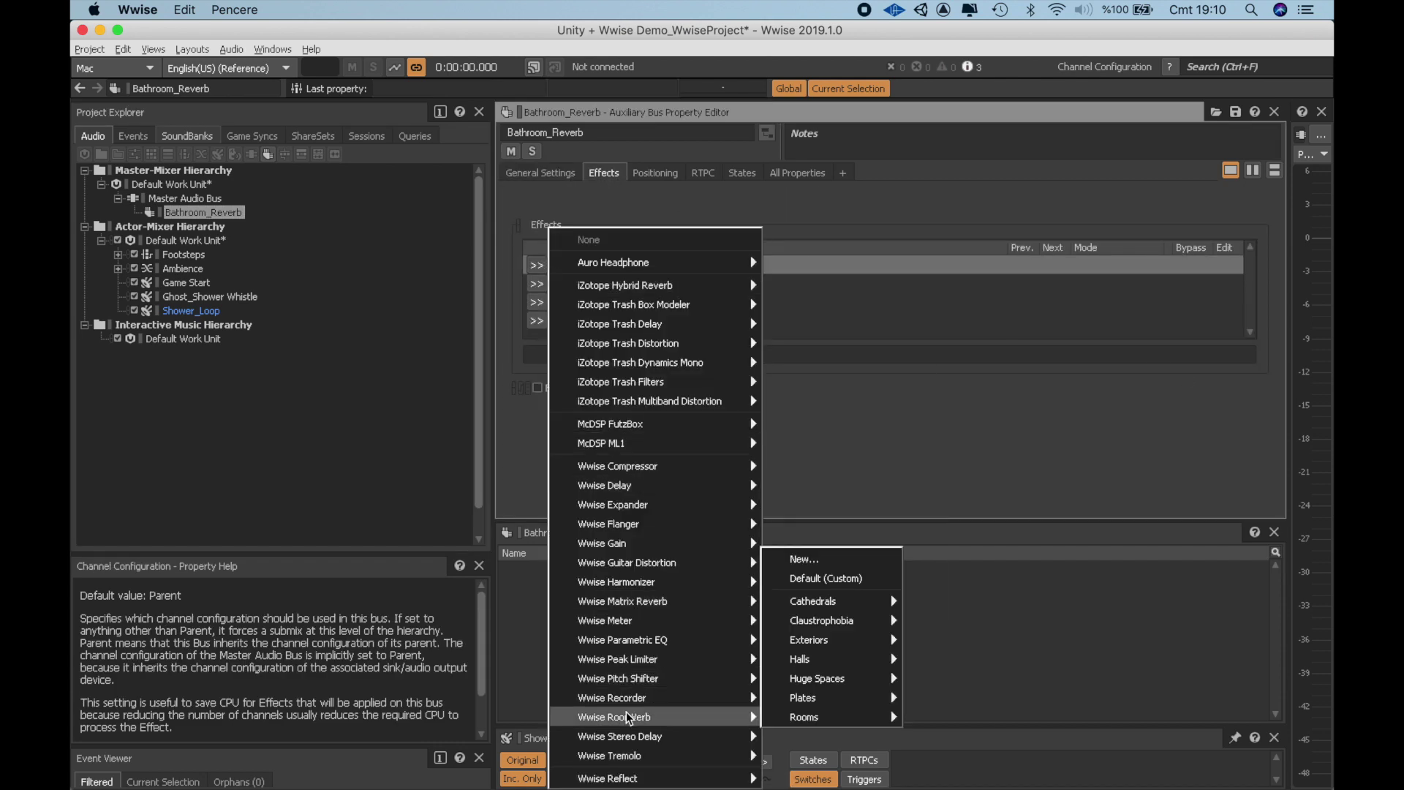
mouse_move(885, 701)
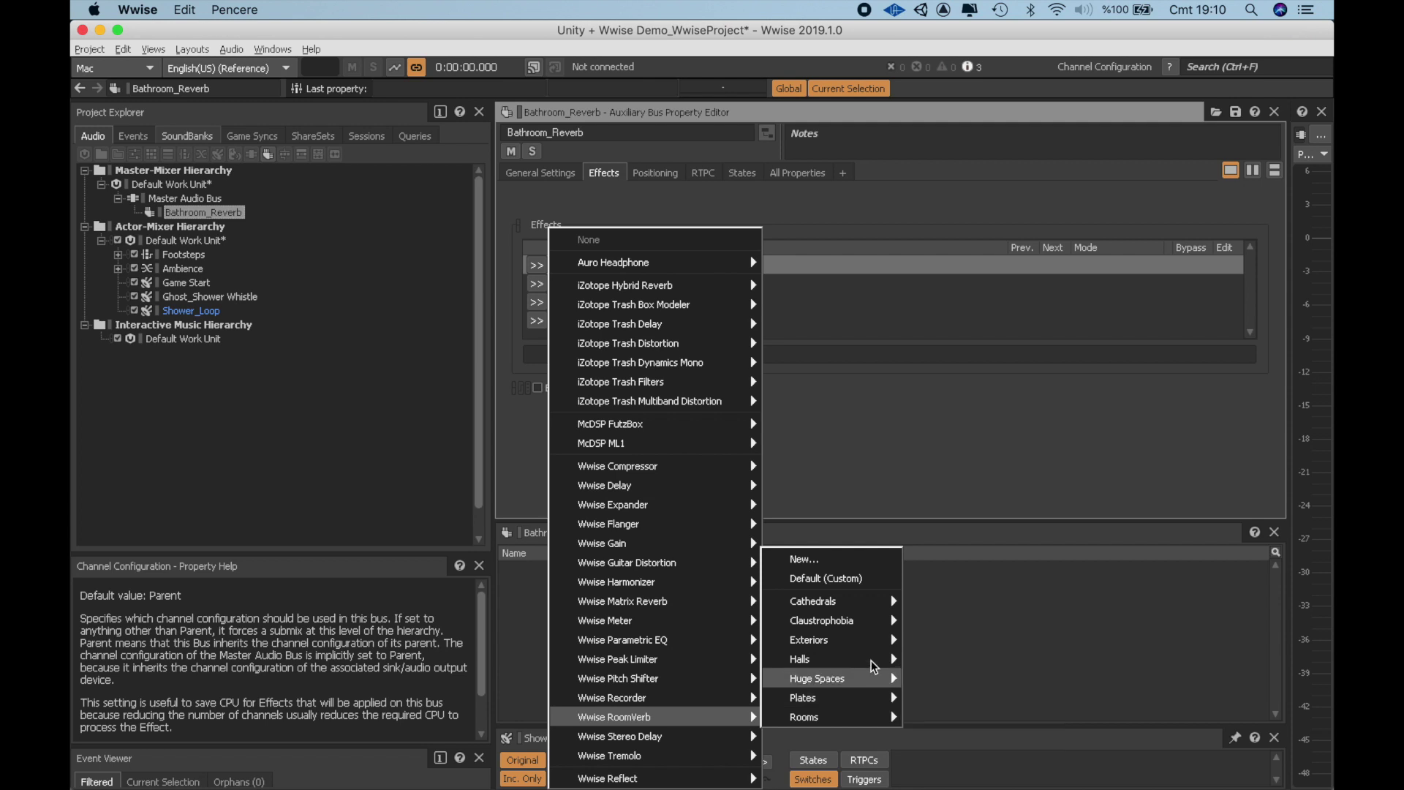
mouse_move(869, 723)
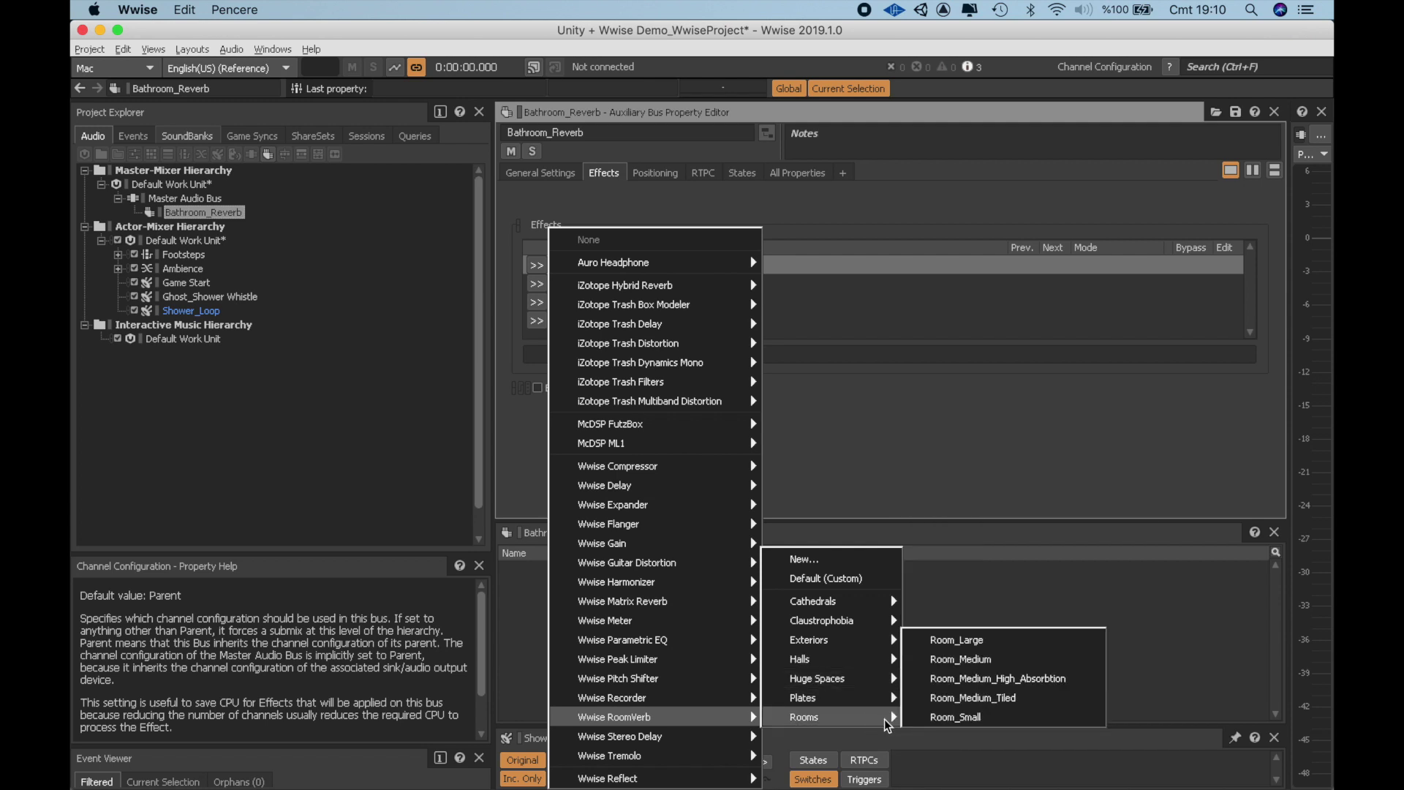
left_click(1080, 718)
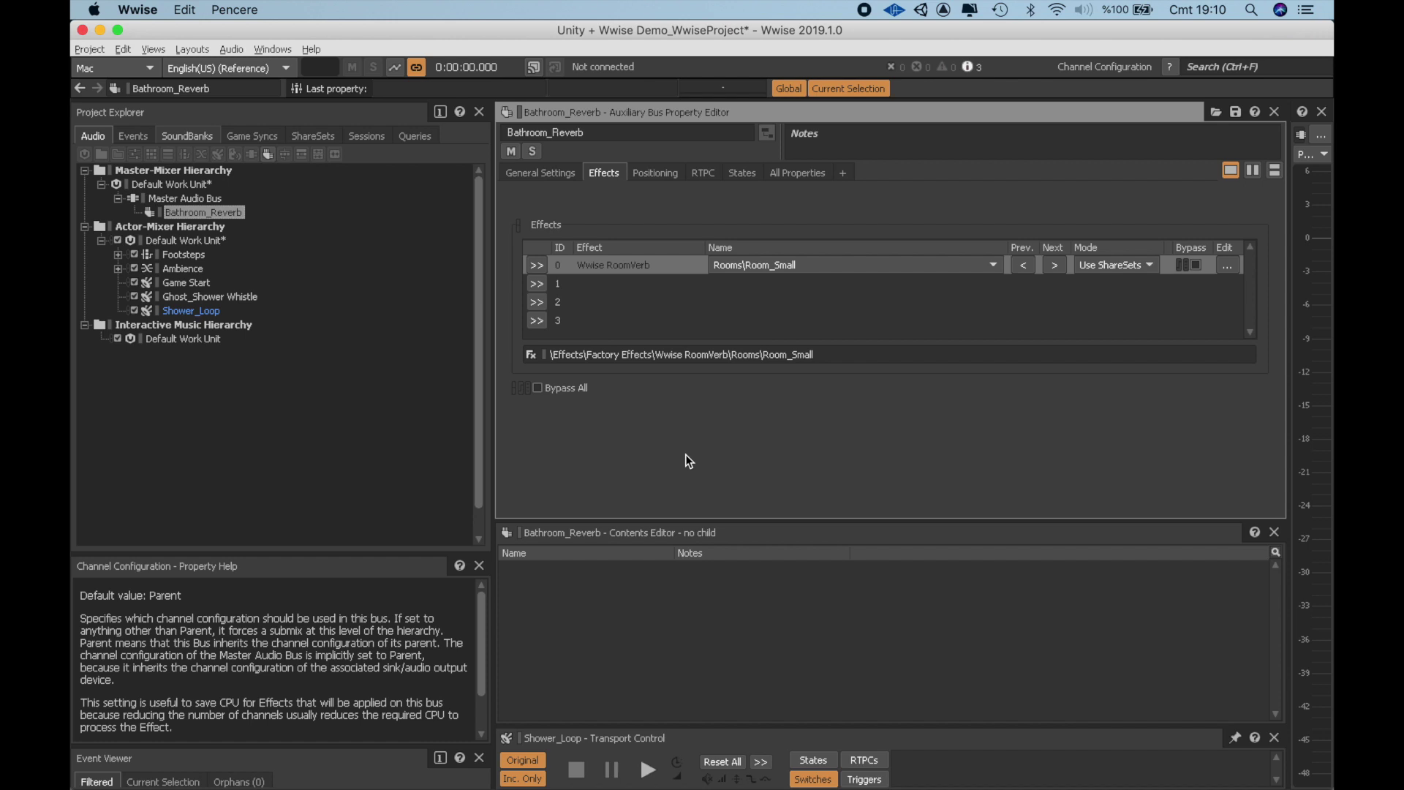
Assign Bathroom_Reverb as the first user-defined auxiliary send of the Footsteps switch container
left_click(211, 314)
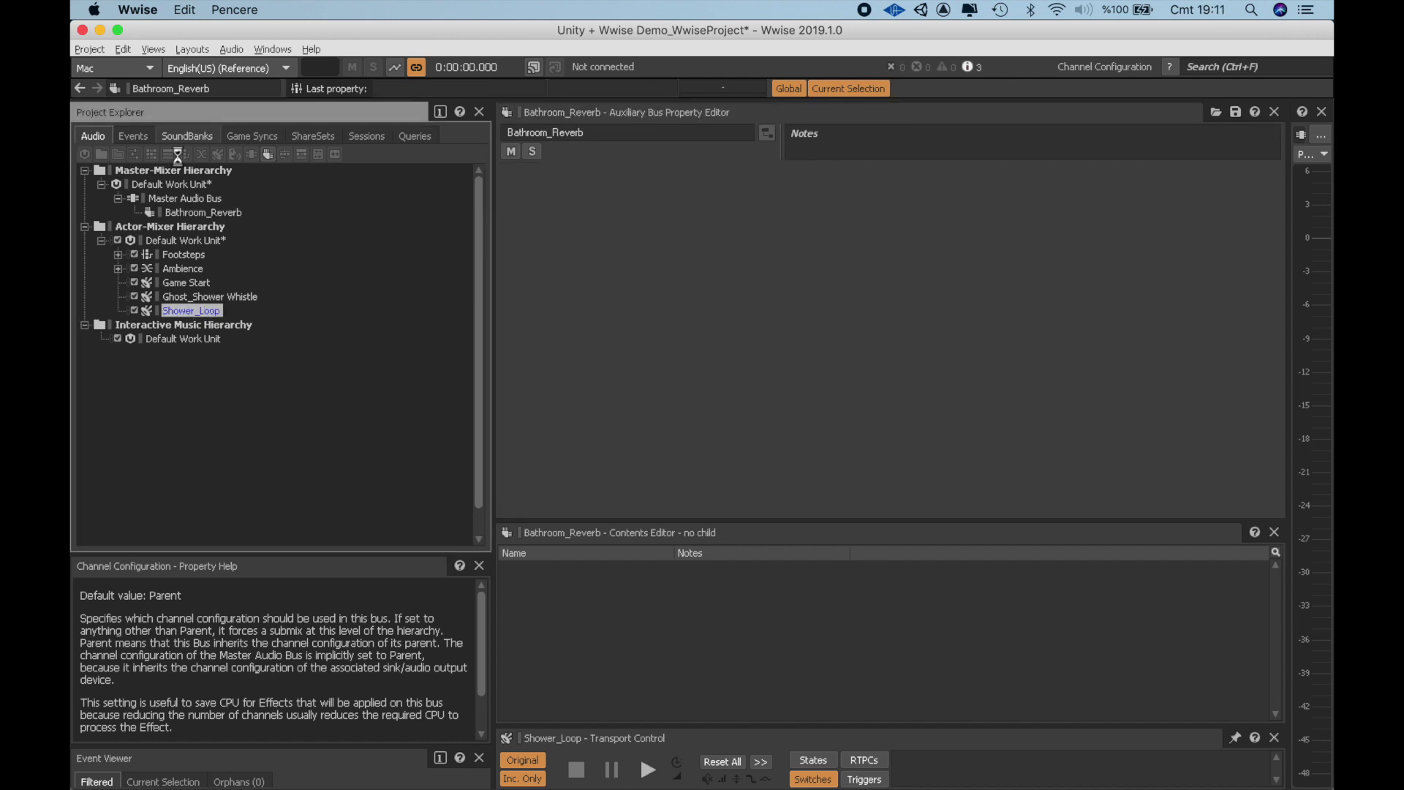
left_click(187, 254)
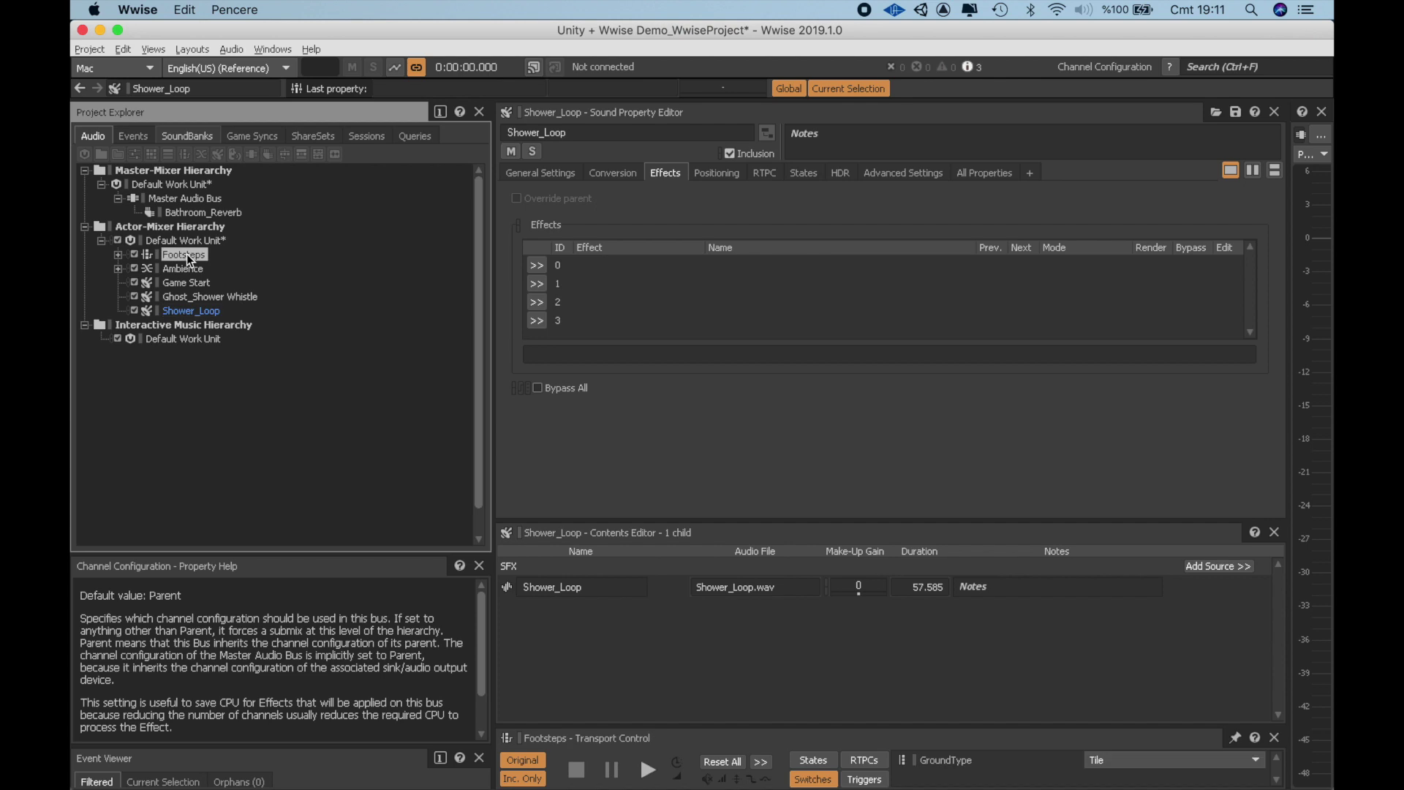
left_click(118, 254)
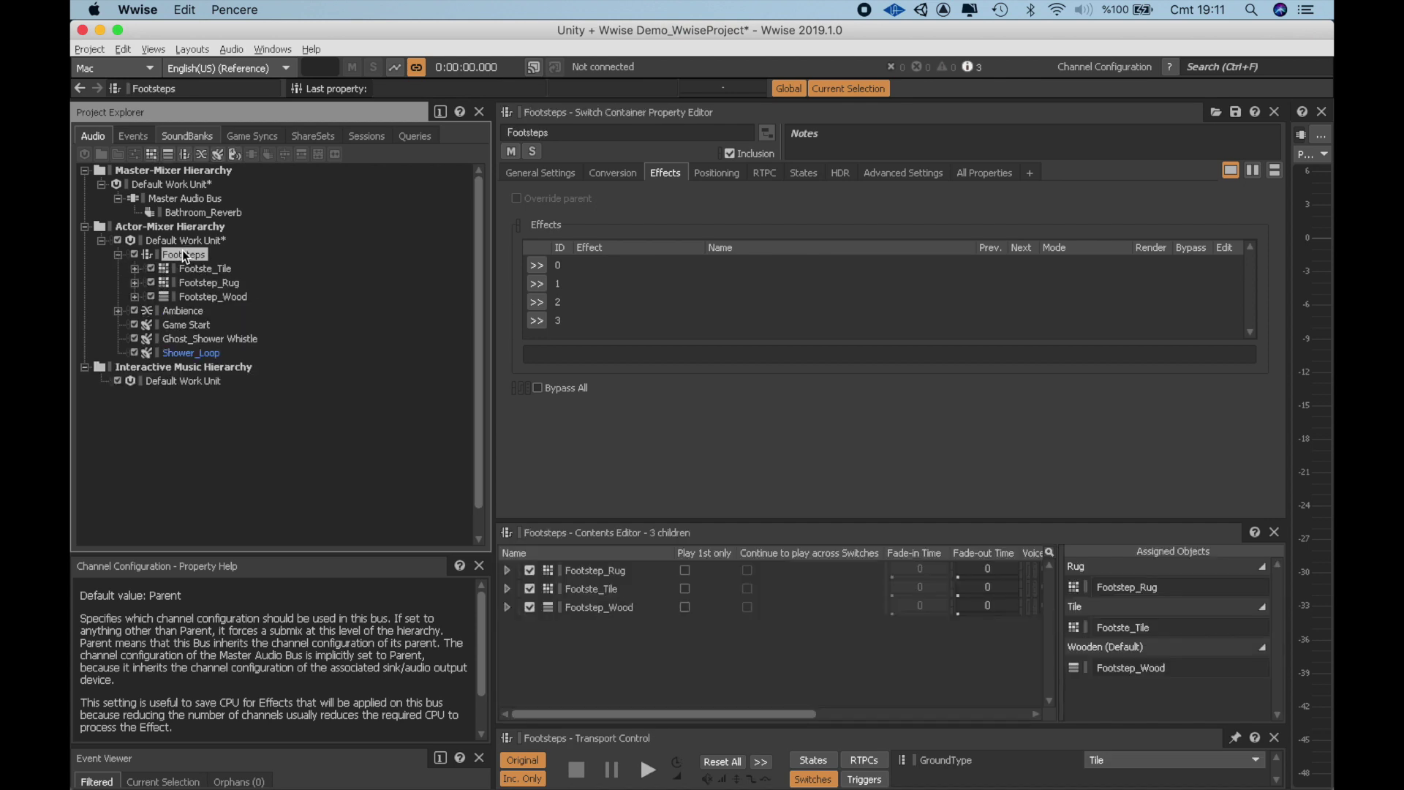
left_click(533, 173)
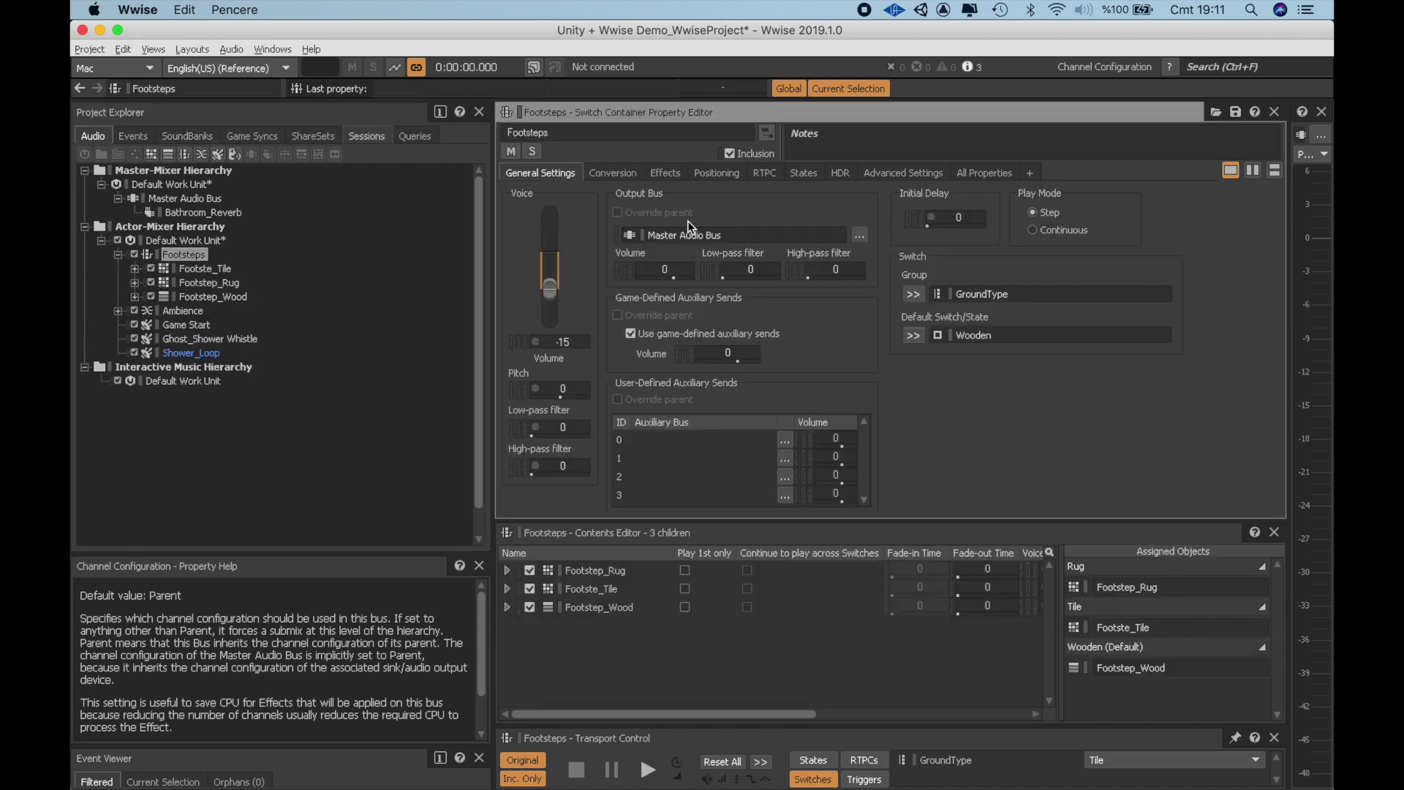
left_click(785, 440)
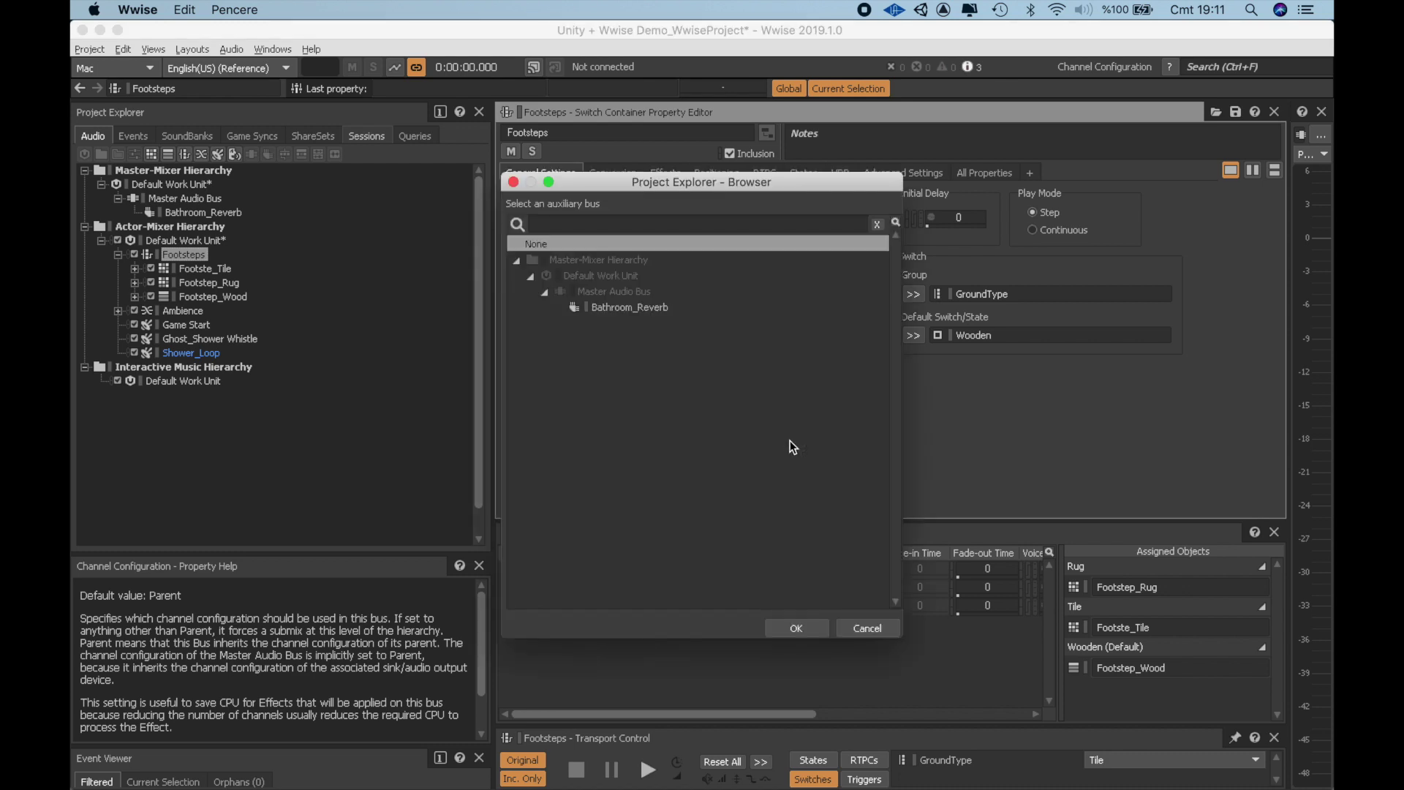
key("Down")
left_click(798, 628)
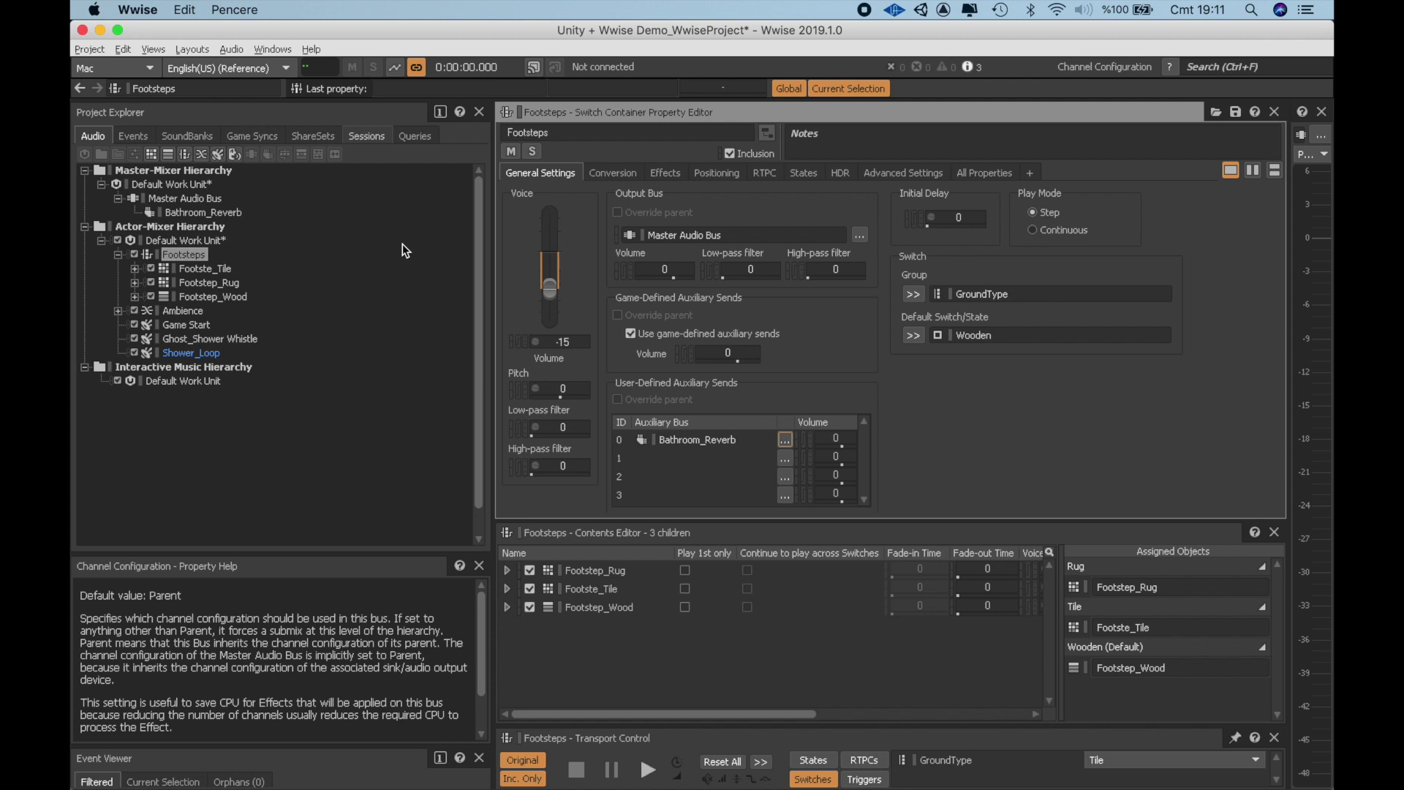
Open the RoomVerb effect settings of the Bathroom_Reverb bus and set the surround delay to 30 ms
left_click(207, 210)
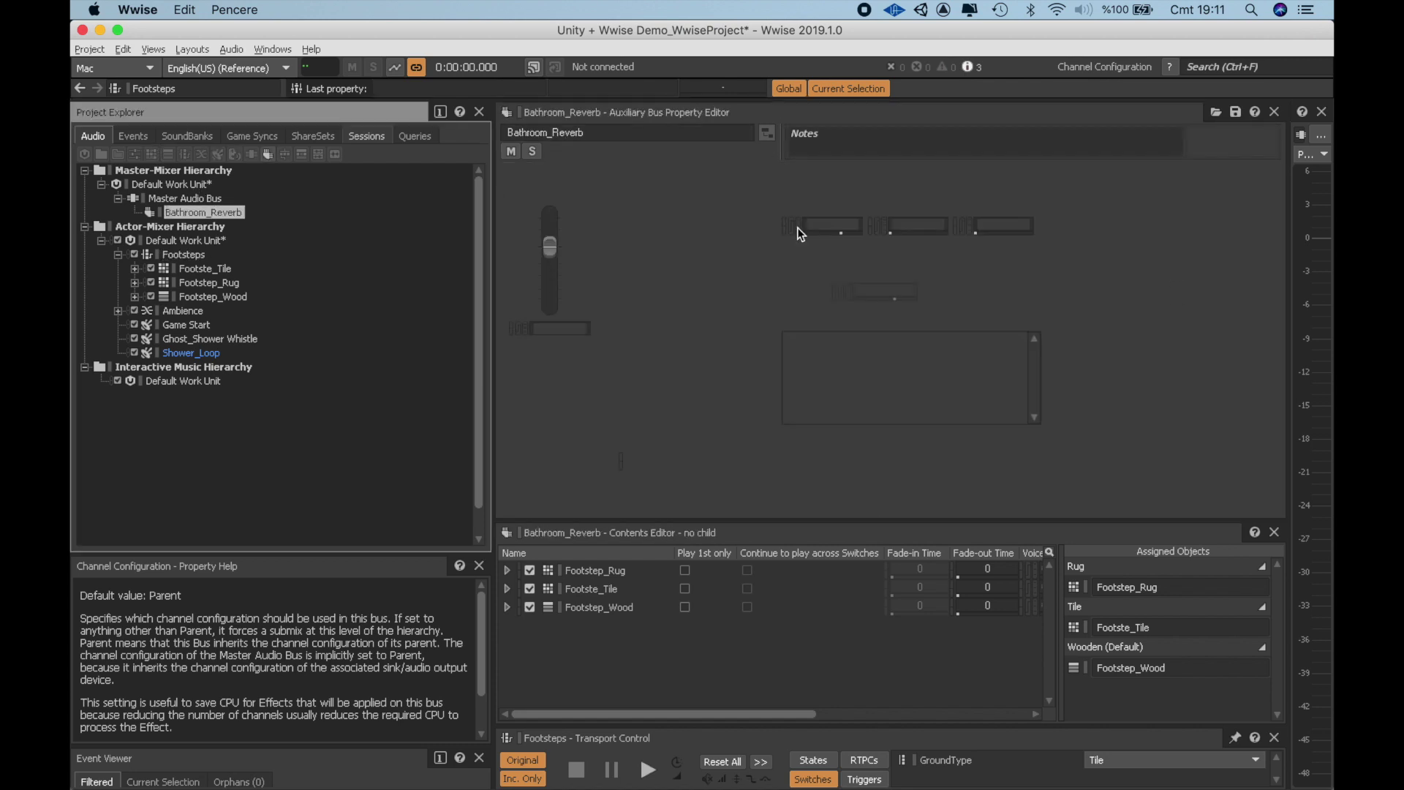
left_click(604, 173)
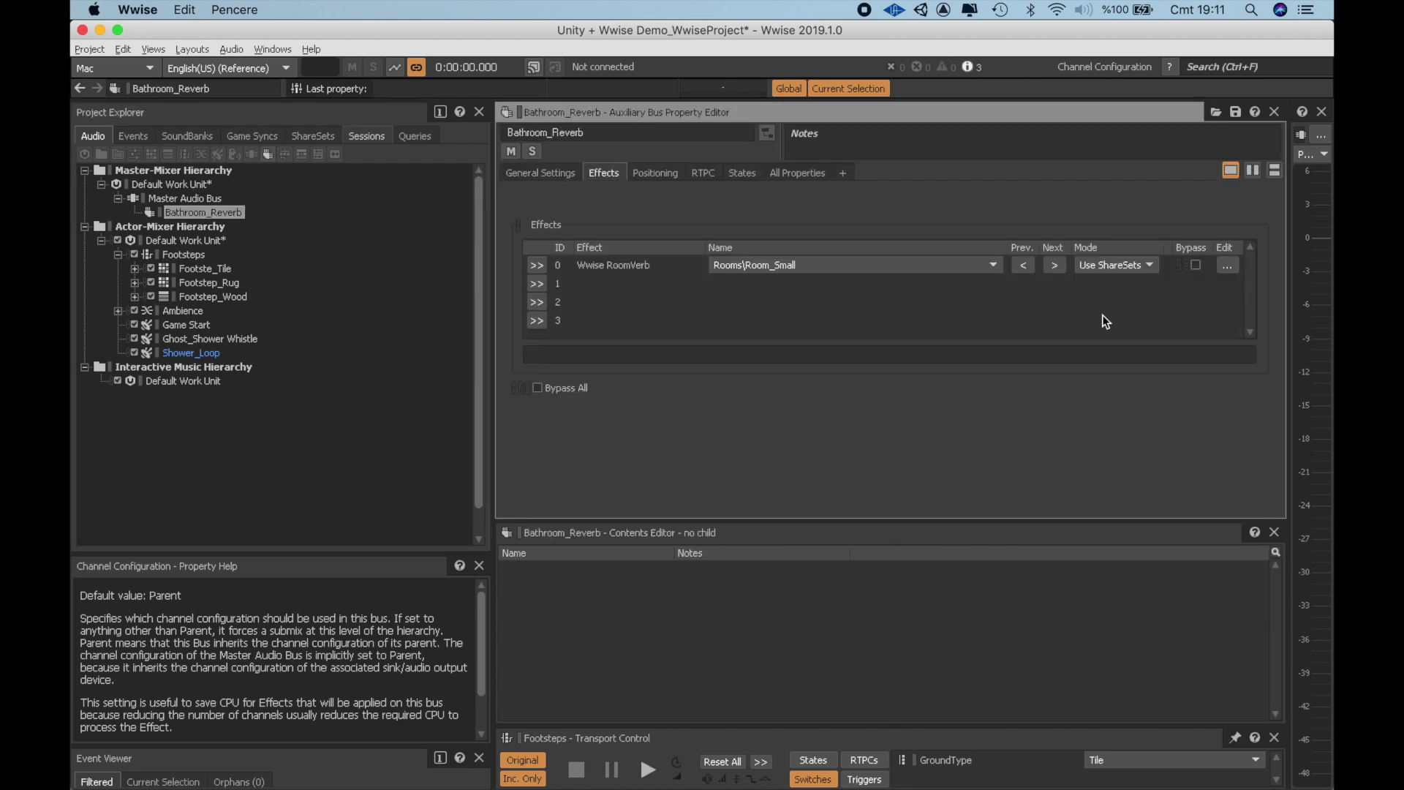
left_click(1233, 265)
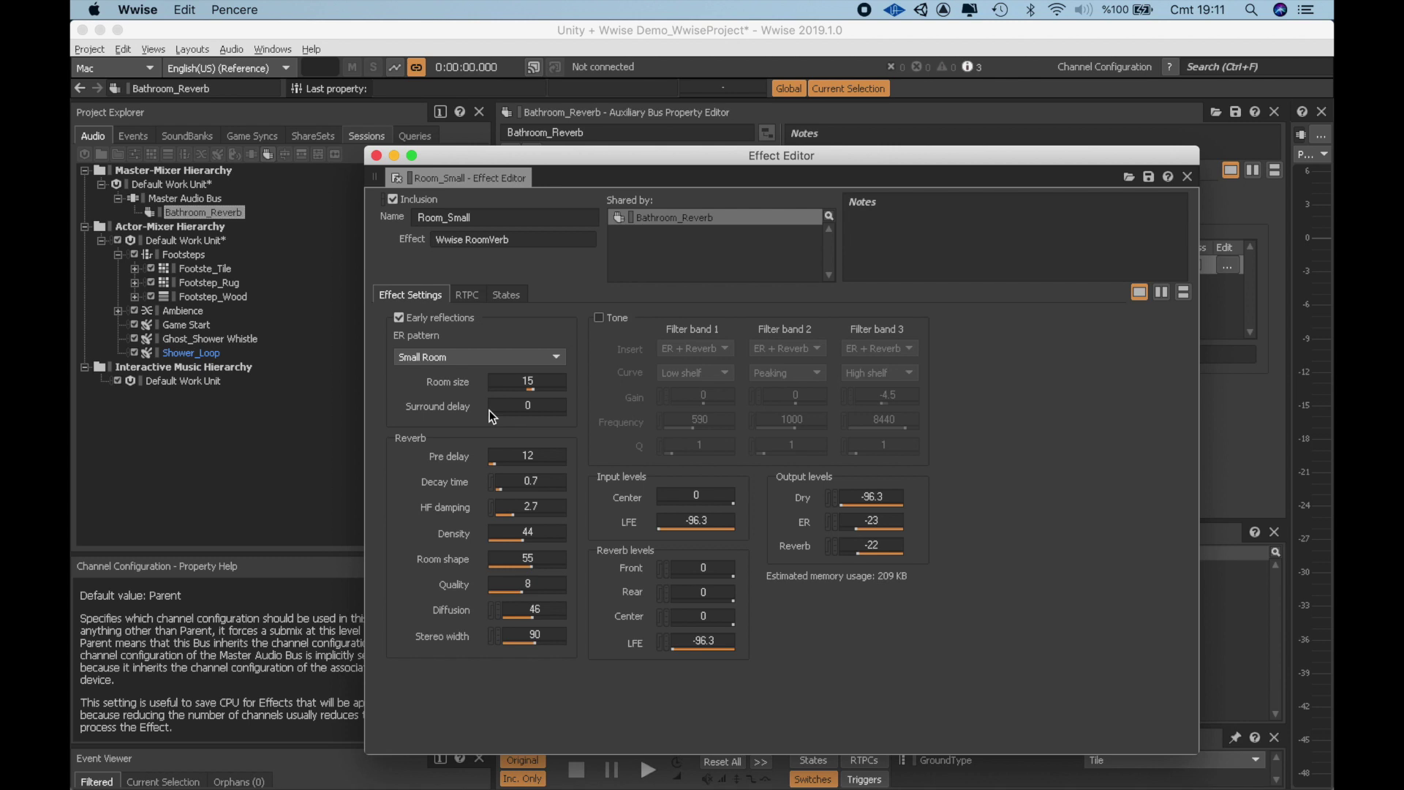
mouse_move(491, 413)
left_mouse_down()
mouse_move(446, 426)
mouse_move(611, 426)
mouse_move(479, 425)
mouse_move(494, 426)
left_mouse_up()
double_click(523, 405)
type("15")
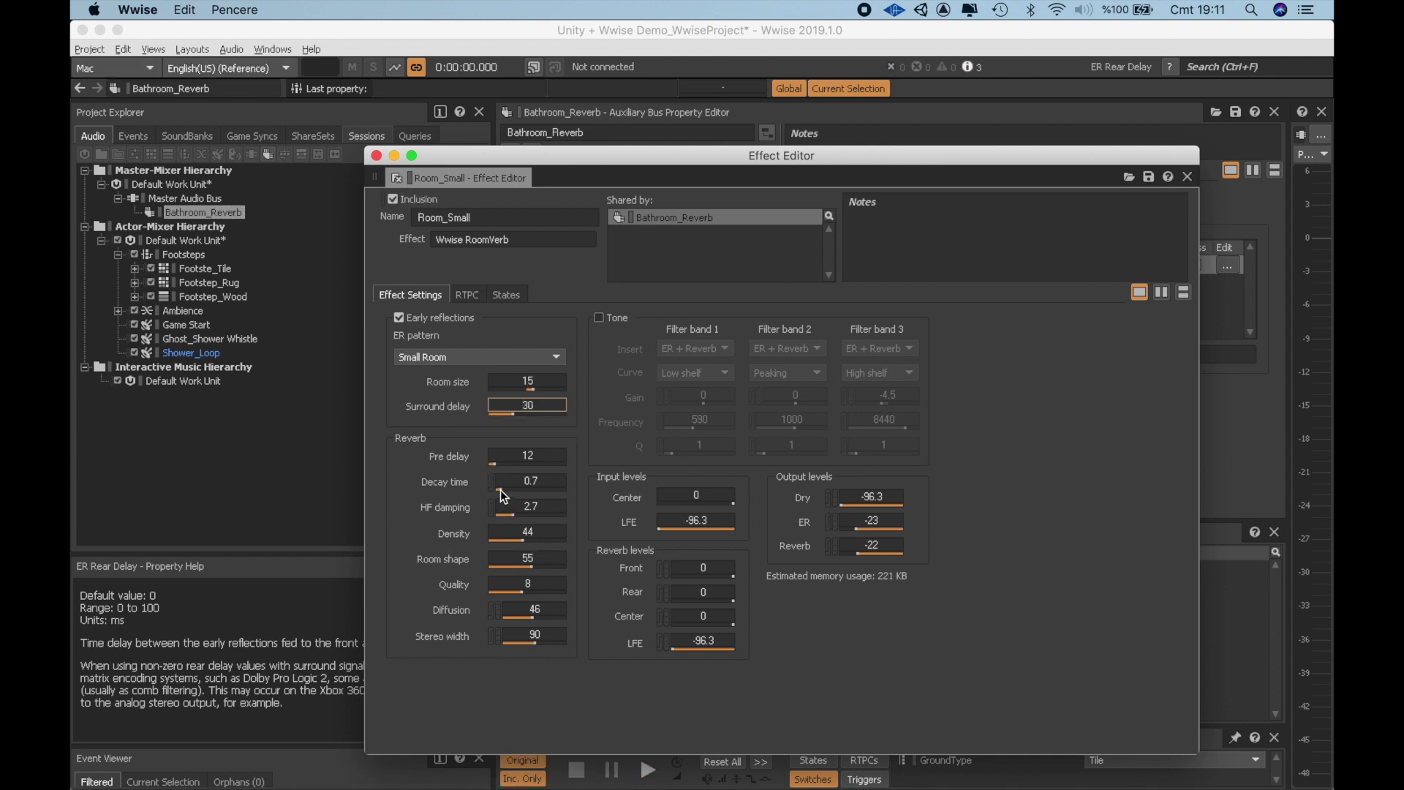
Set the reverb's decay time to 0.8 s and HF damping to 3, and audition the footsteps
left_click_drag(500, 489, 455, 501)
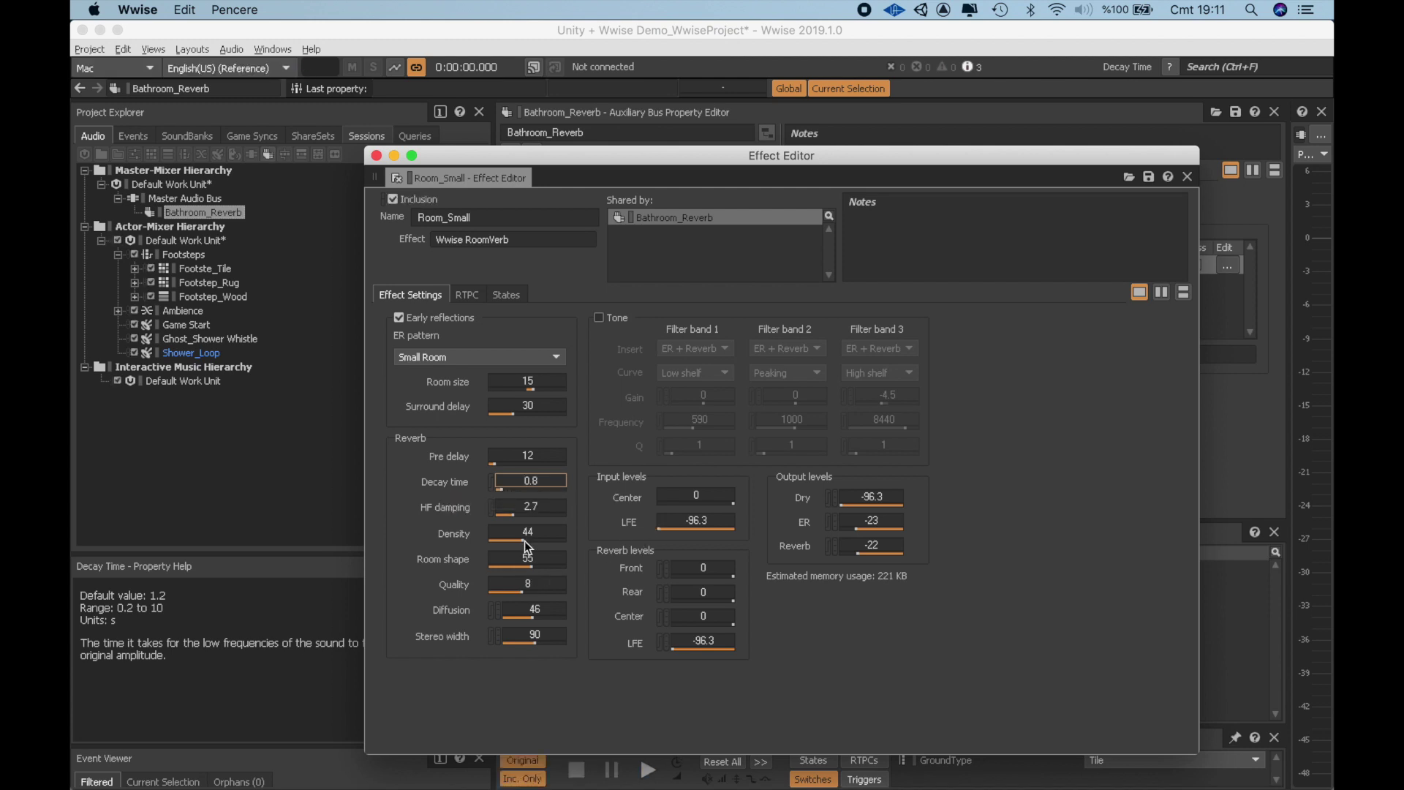
mouse_move(512, 517)
left_mouse_down()
mouse_move(552, 526)
mouse_move(449, 527)
mouse_move(491, 526)
left_mouse_up()
key("space")
key("space")
key("space")
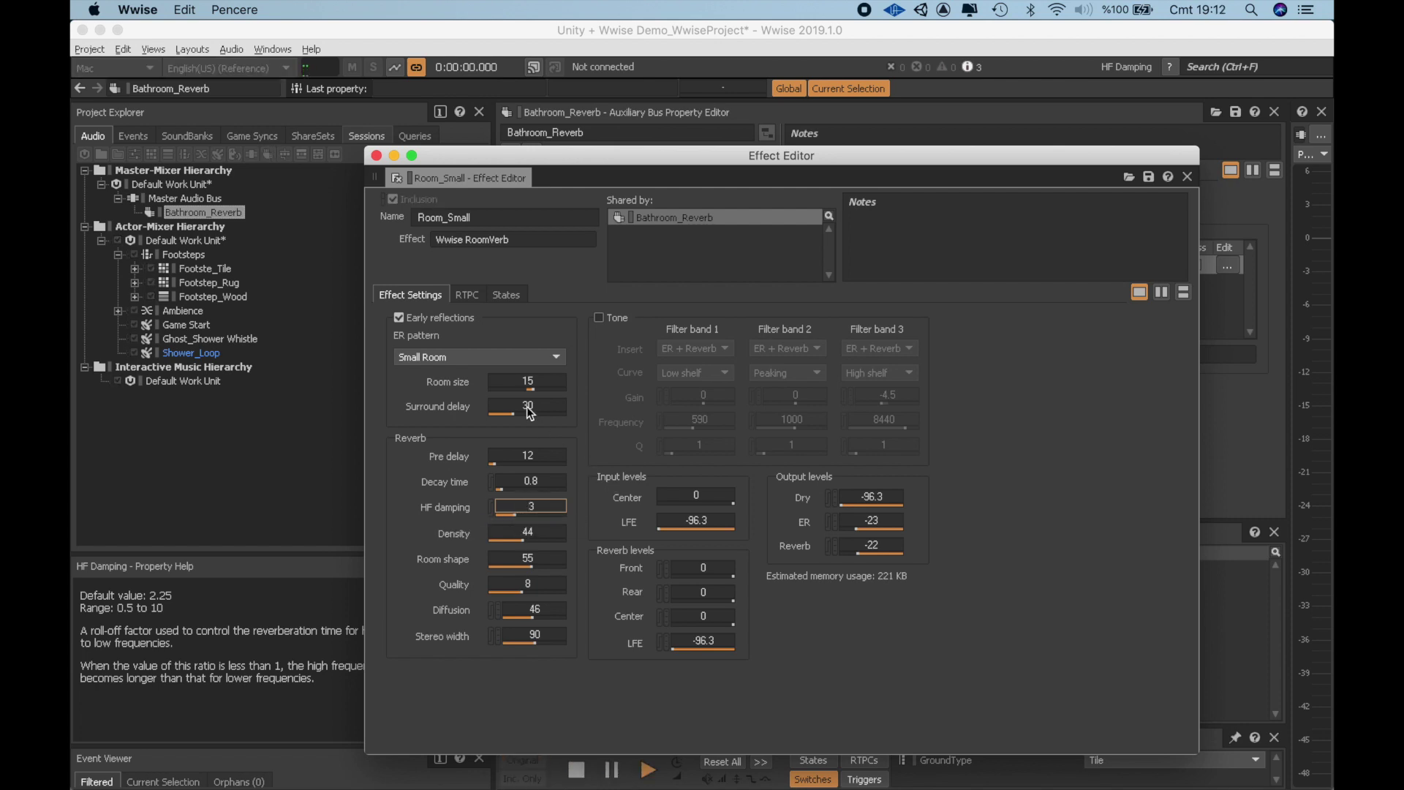
Set the reverb's room size to 6, diffusion to 15, room shape to 62, density to 10 and decay time to 0.6 s, and close the effect settings
left_click_drag(529, 389, 533, 401)
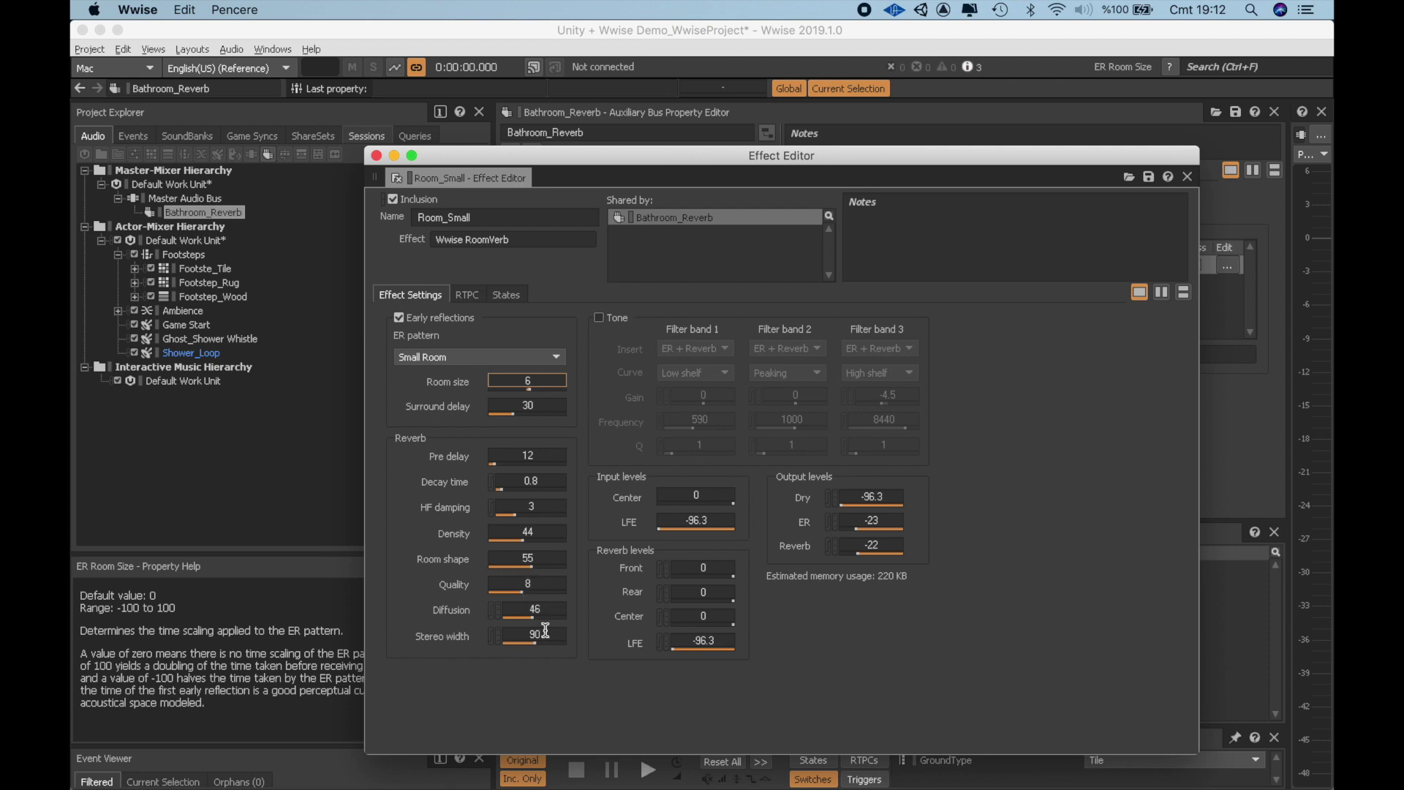
left_click_drag(534, 609, 470, 630)
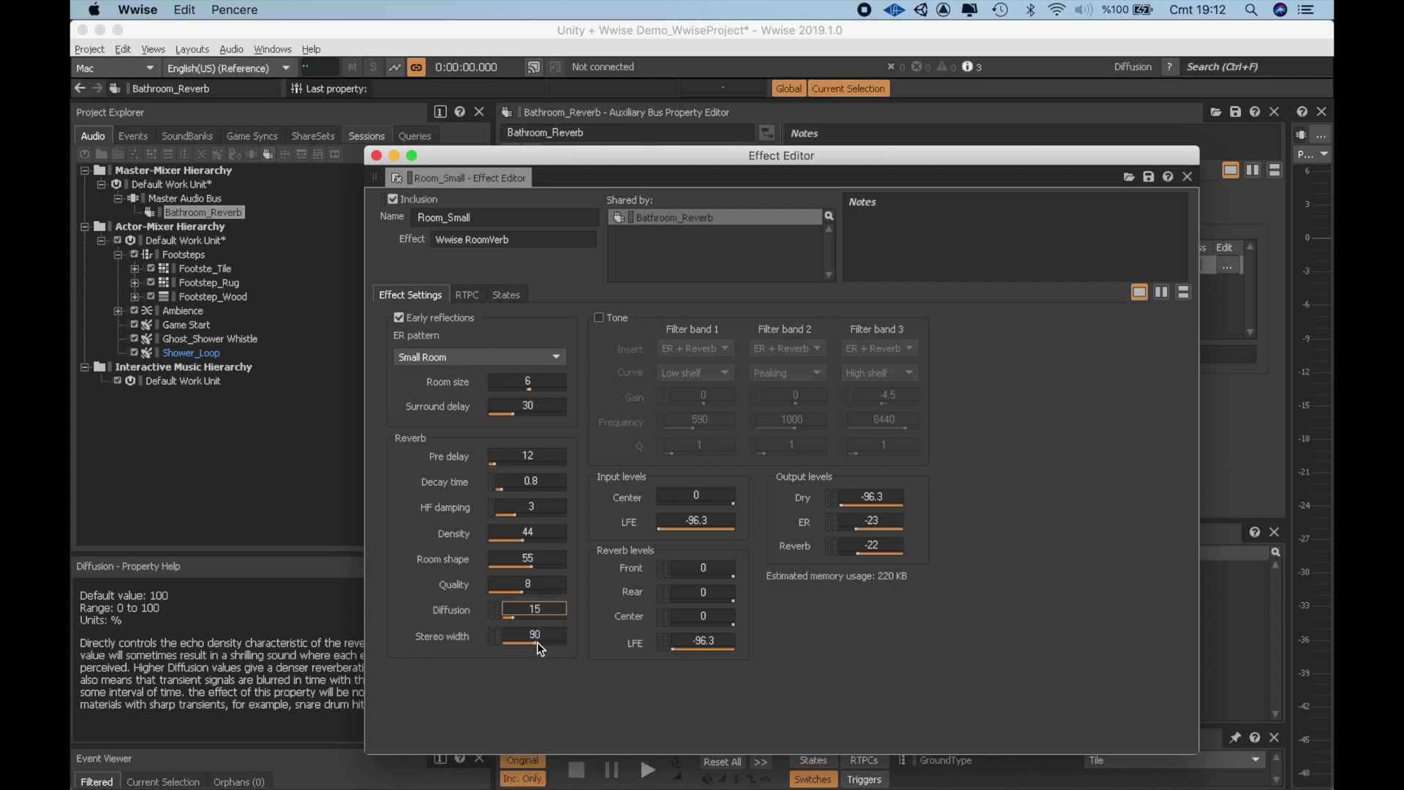
left_click_drag(536, 572, 461, 552)
key("space")
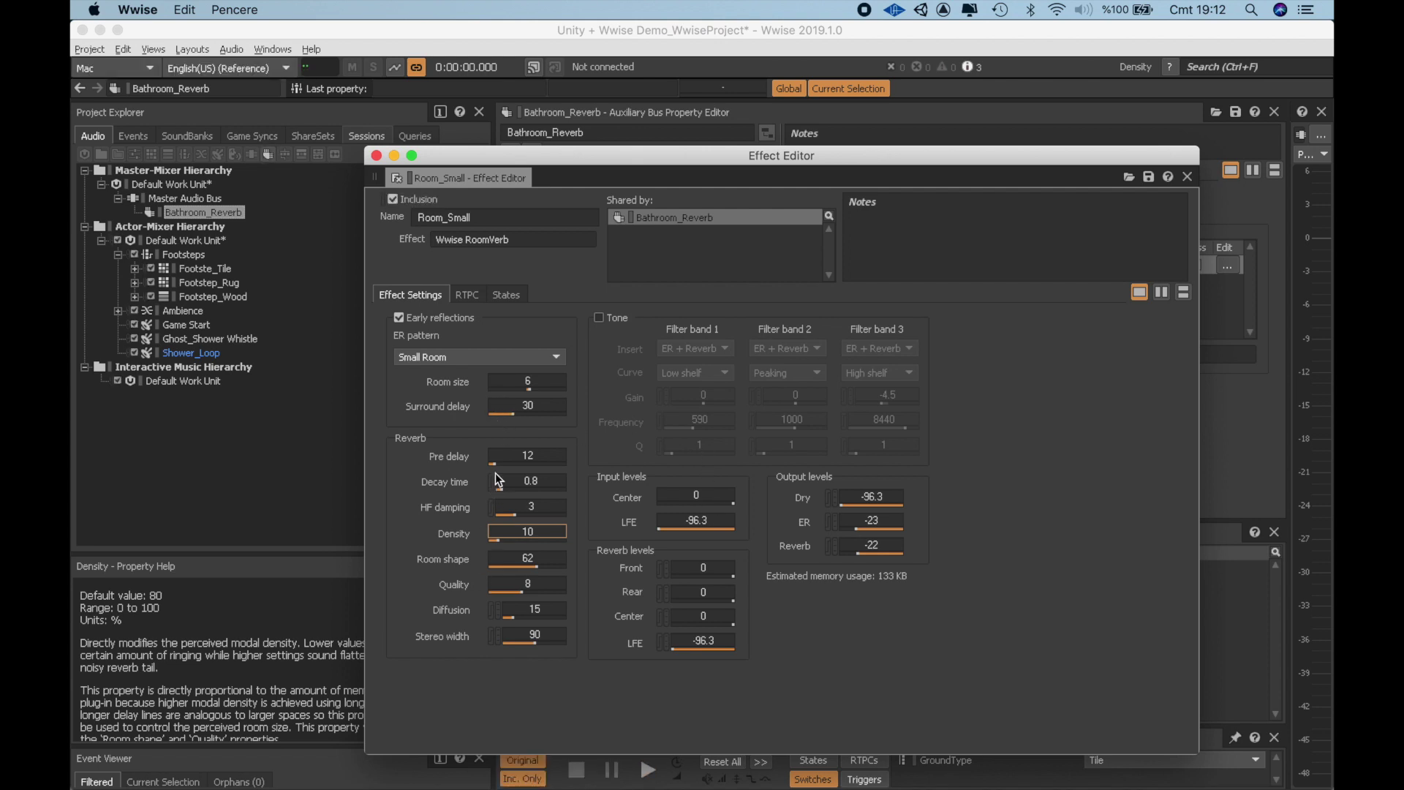
left_click_drag(500, 489, 497, 488)
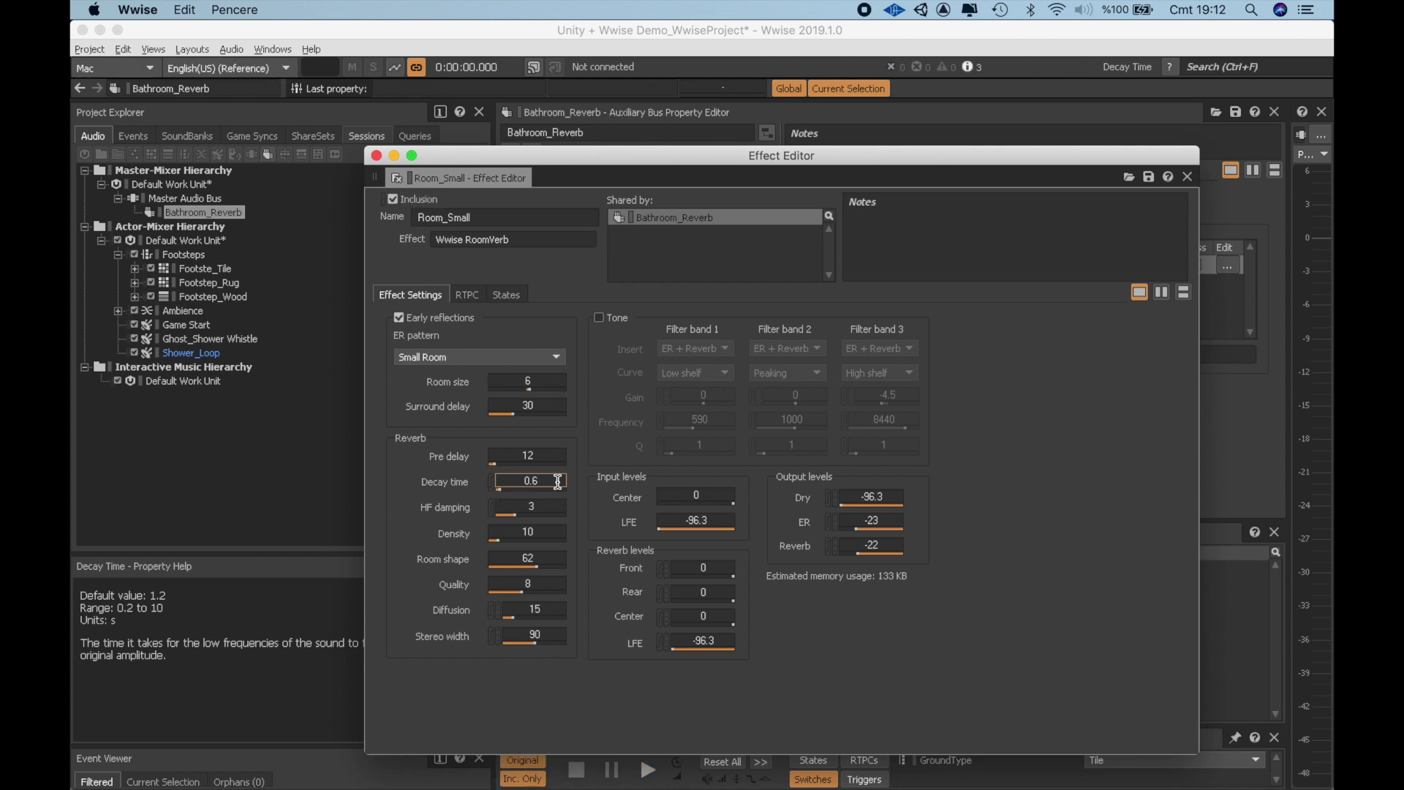
left_click(375, 155)
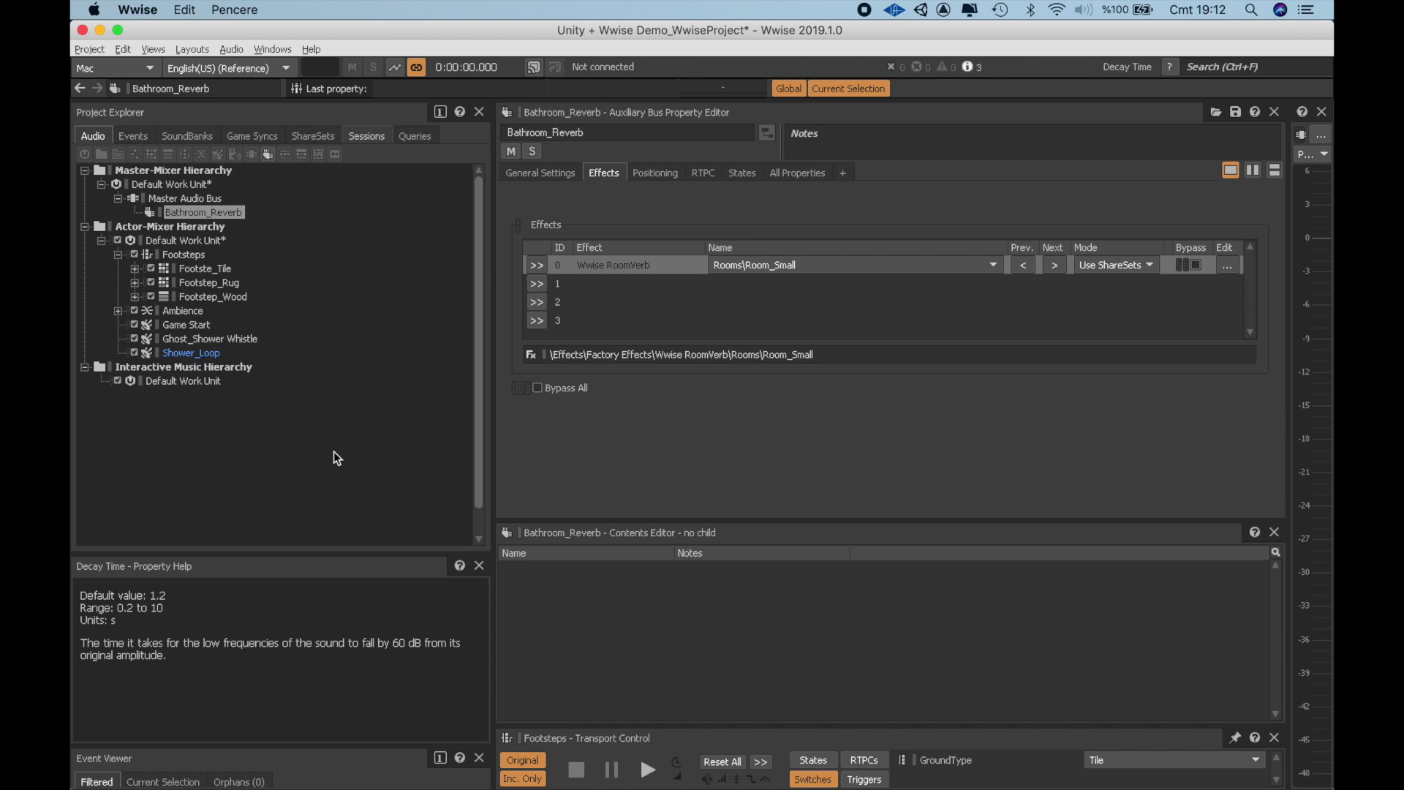
Remove Bathroom_Reverb from the user-defined auxiliary sends of the Footsteps switch container by choosing None
left_click(167, 256)
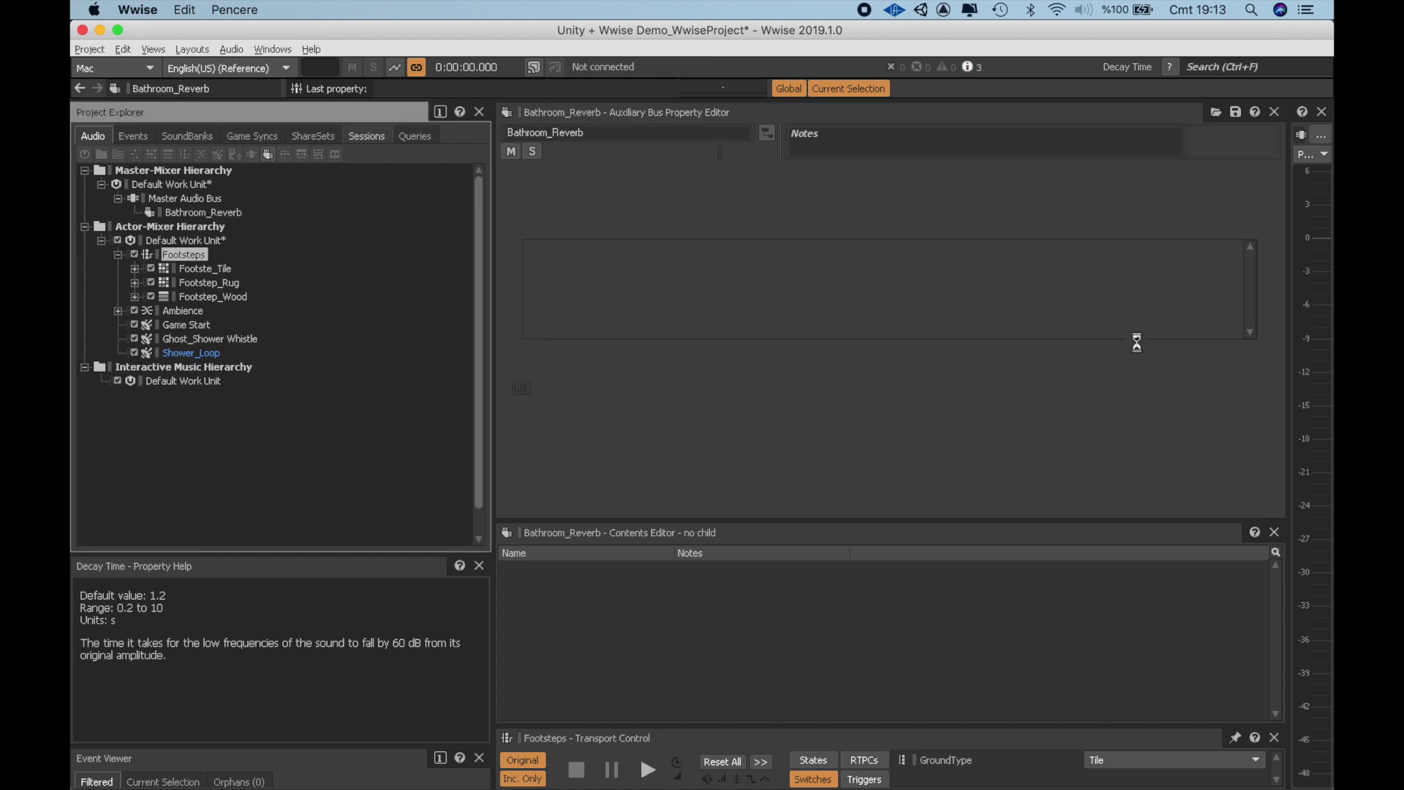
left_click(532, 173)
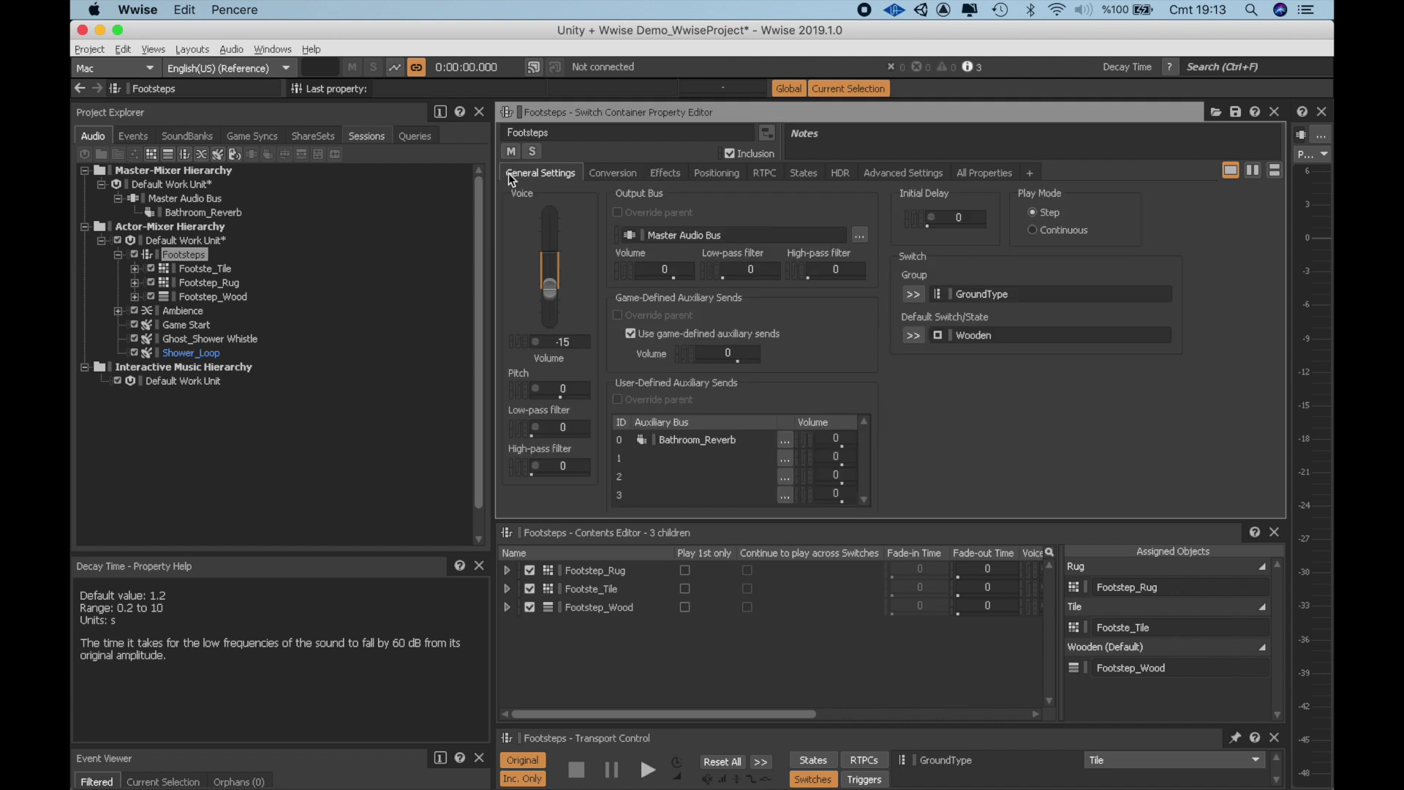
left_click(784, 439)
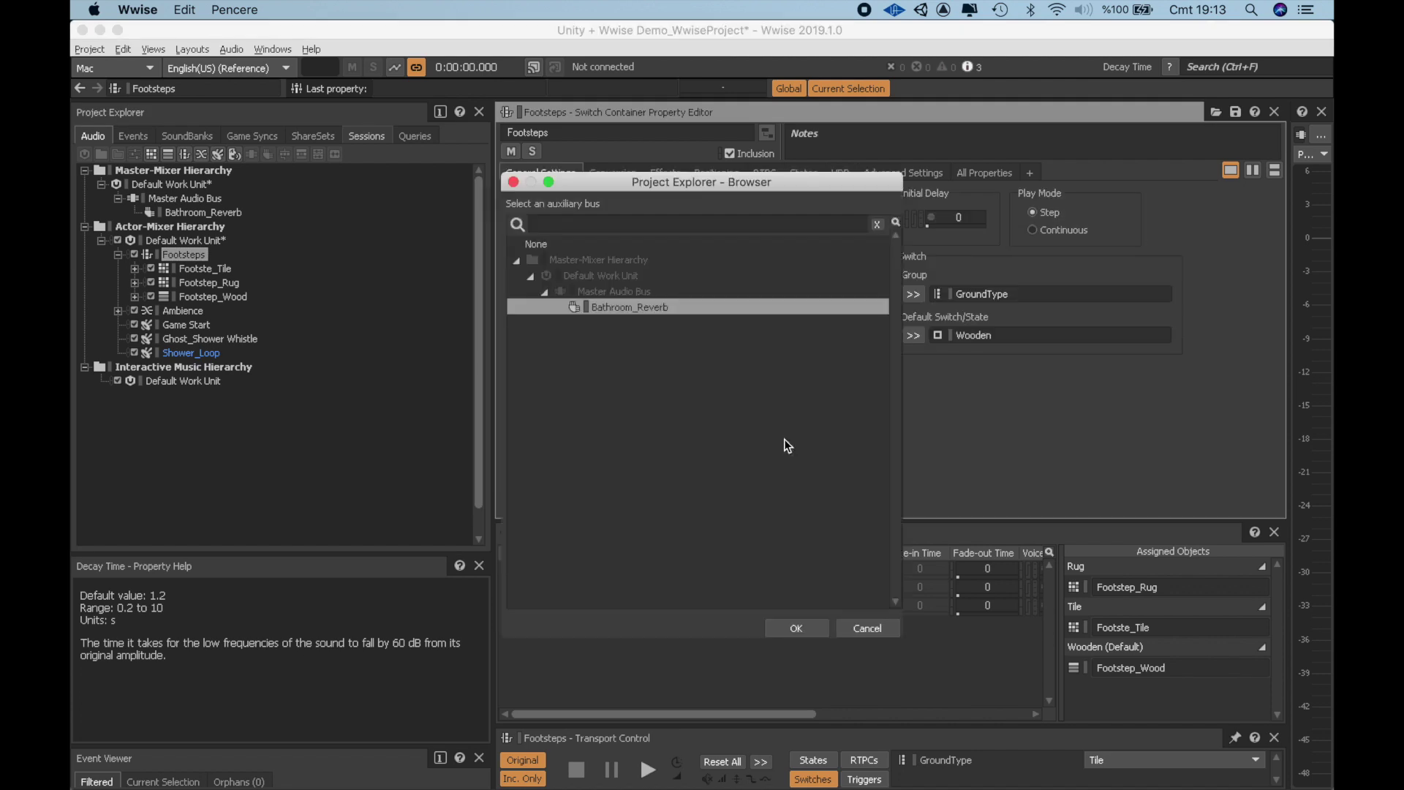
double_click(537, 251)
Assign Bathroom_Reverb as the first user-defined auxiliary send of the Shower_Loop sound
left_click(212, 213)
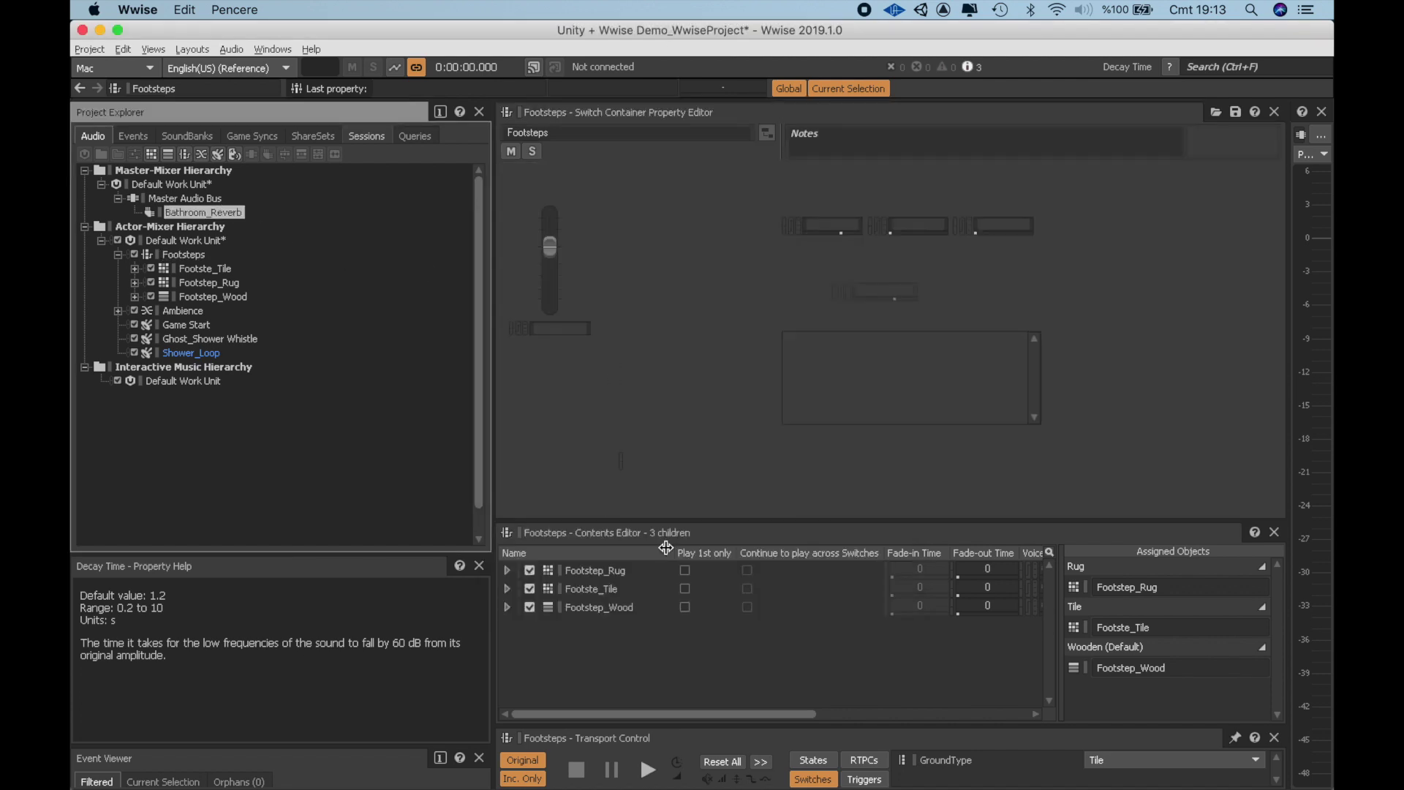
left_click(202, 353)
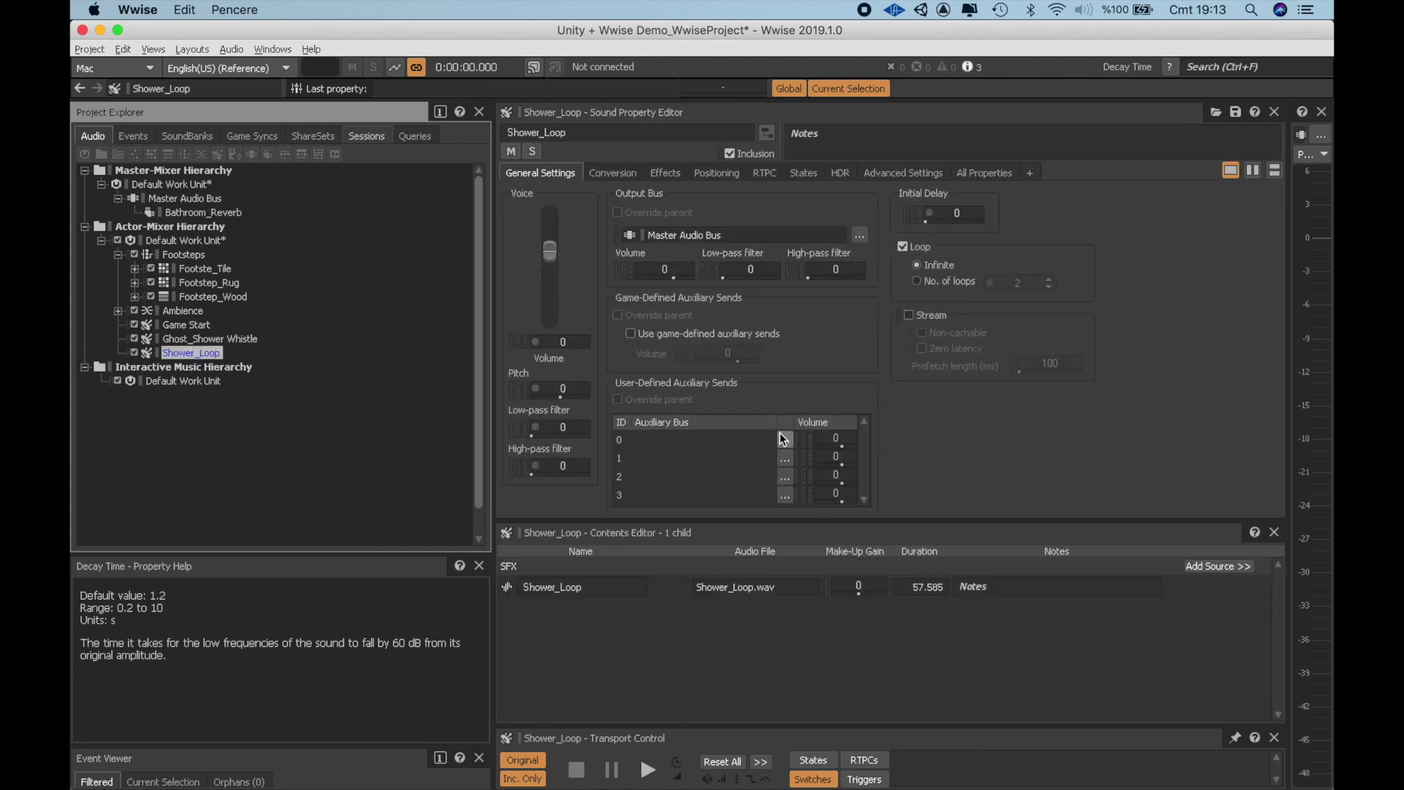
left_click(785, 441)
double_click(623, 306)
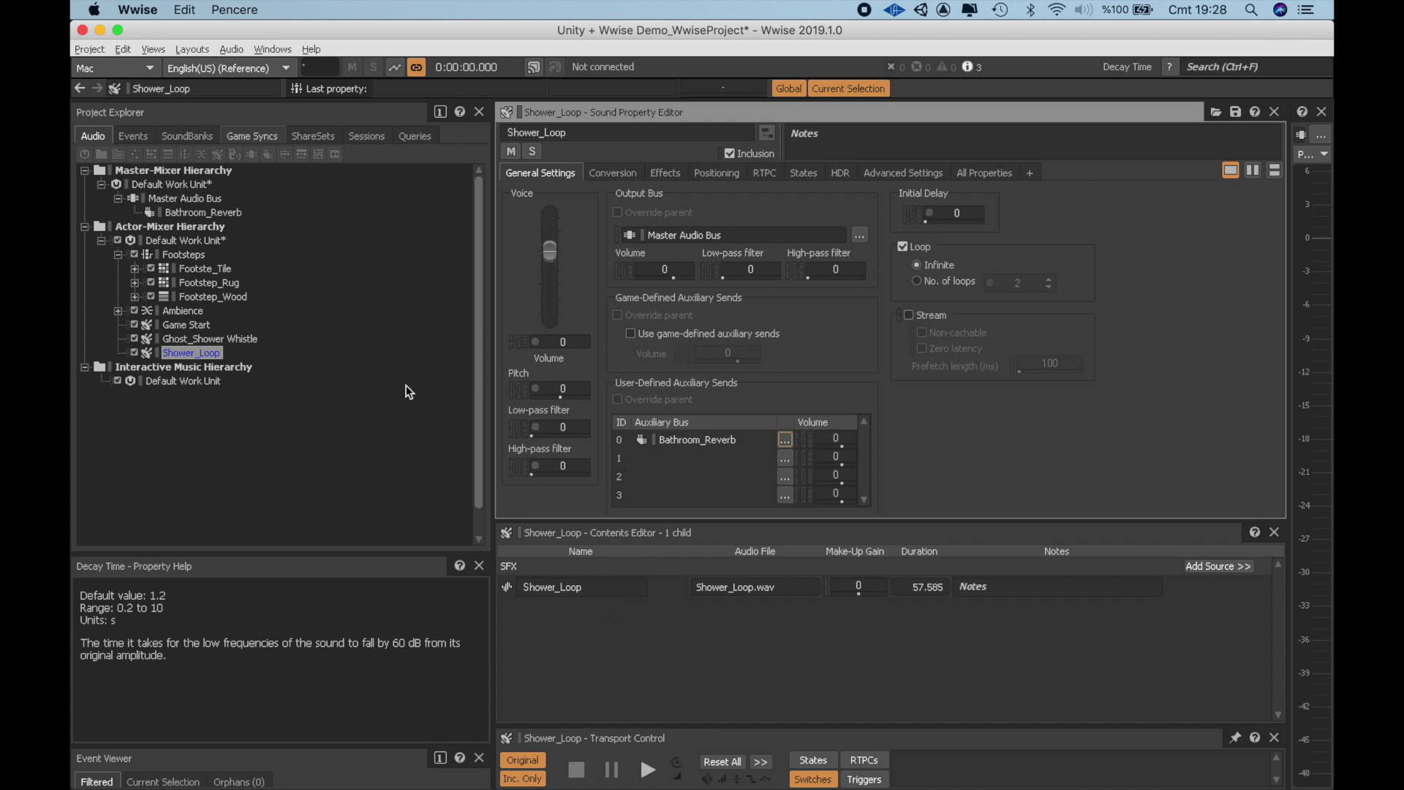
Create an attenuation ShareSet named Distance in the Attenuations Default Work Unit
left_click(307, 138)
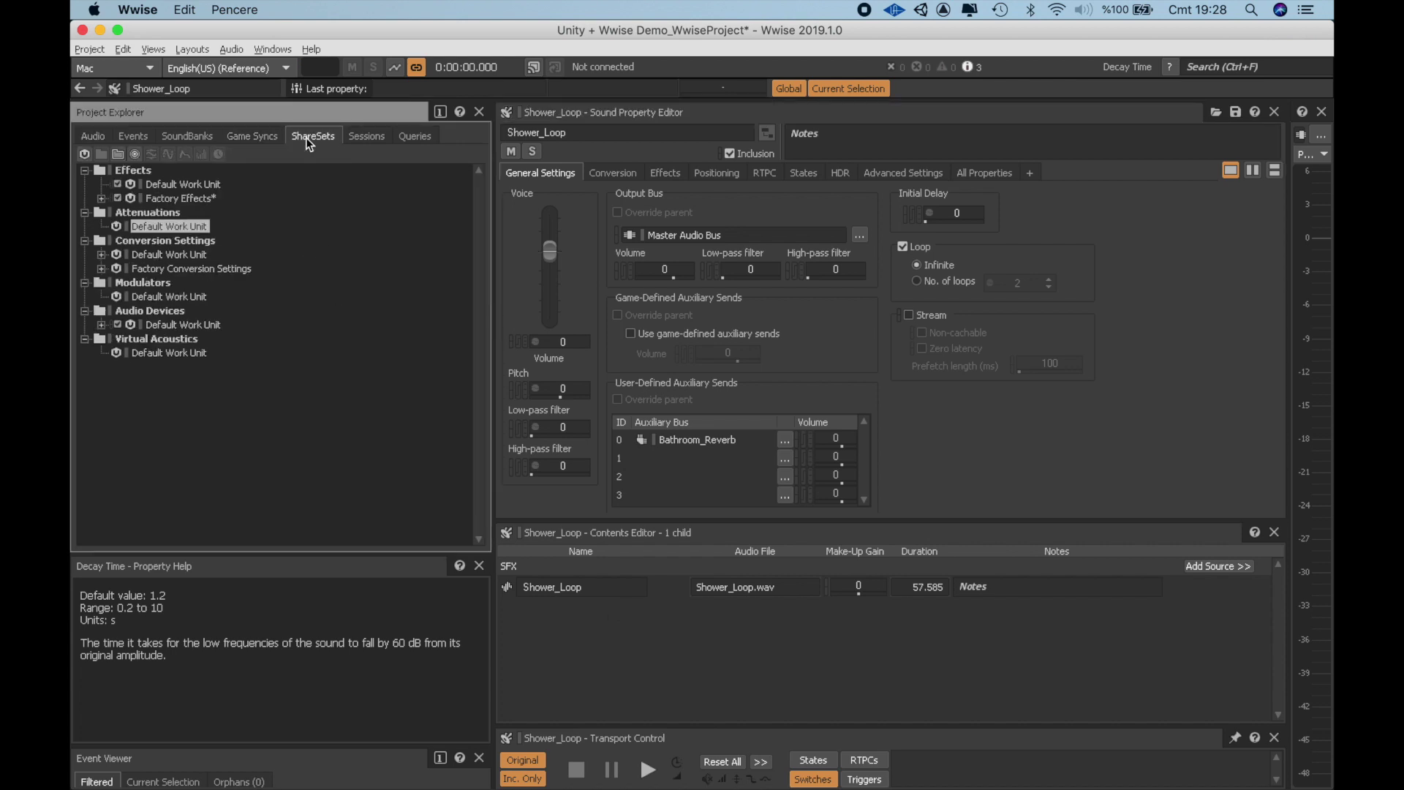
right_click(194, 226)
mouse_move(249, 239)
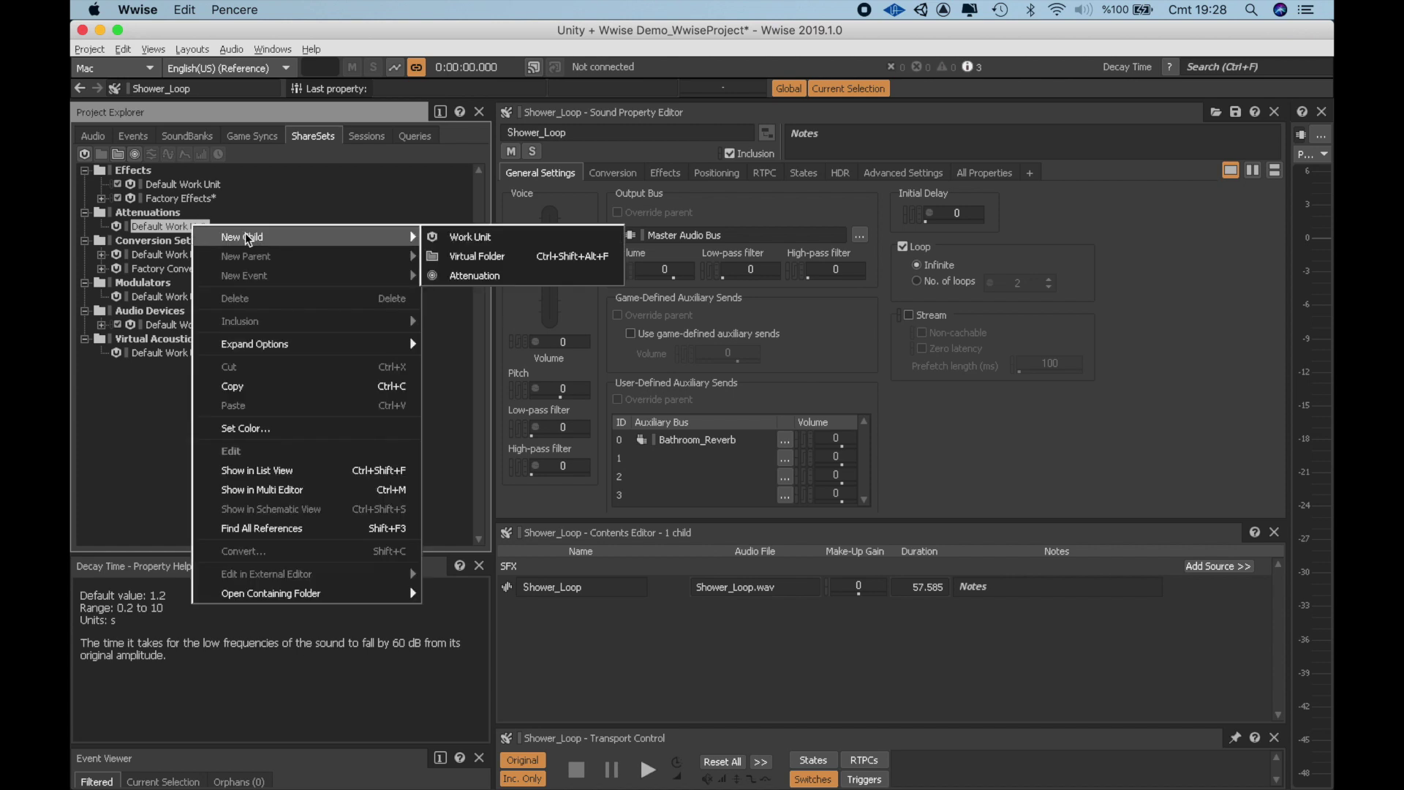
left_click(474, 276)
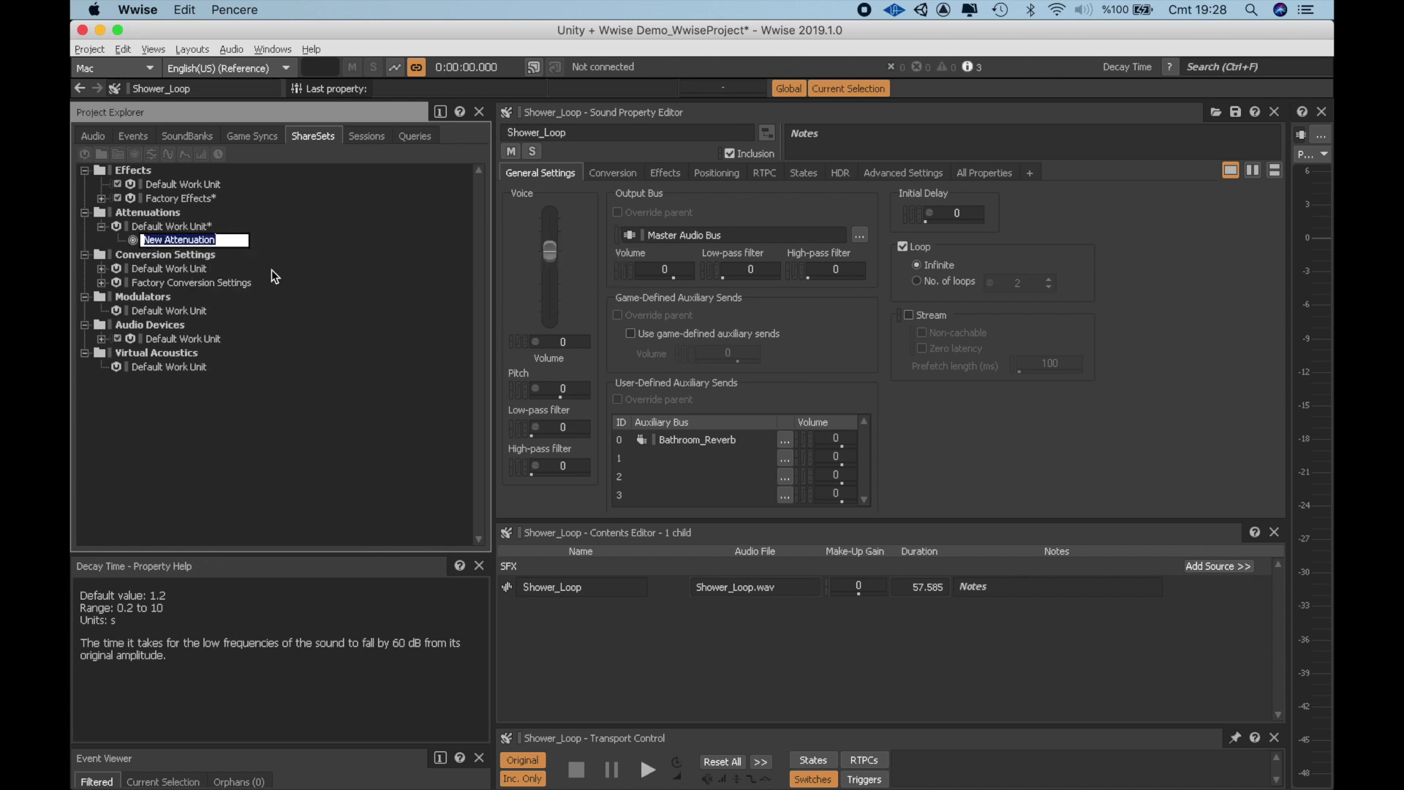
type("Distance")
key("Return")
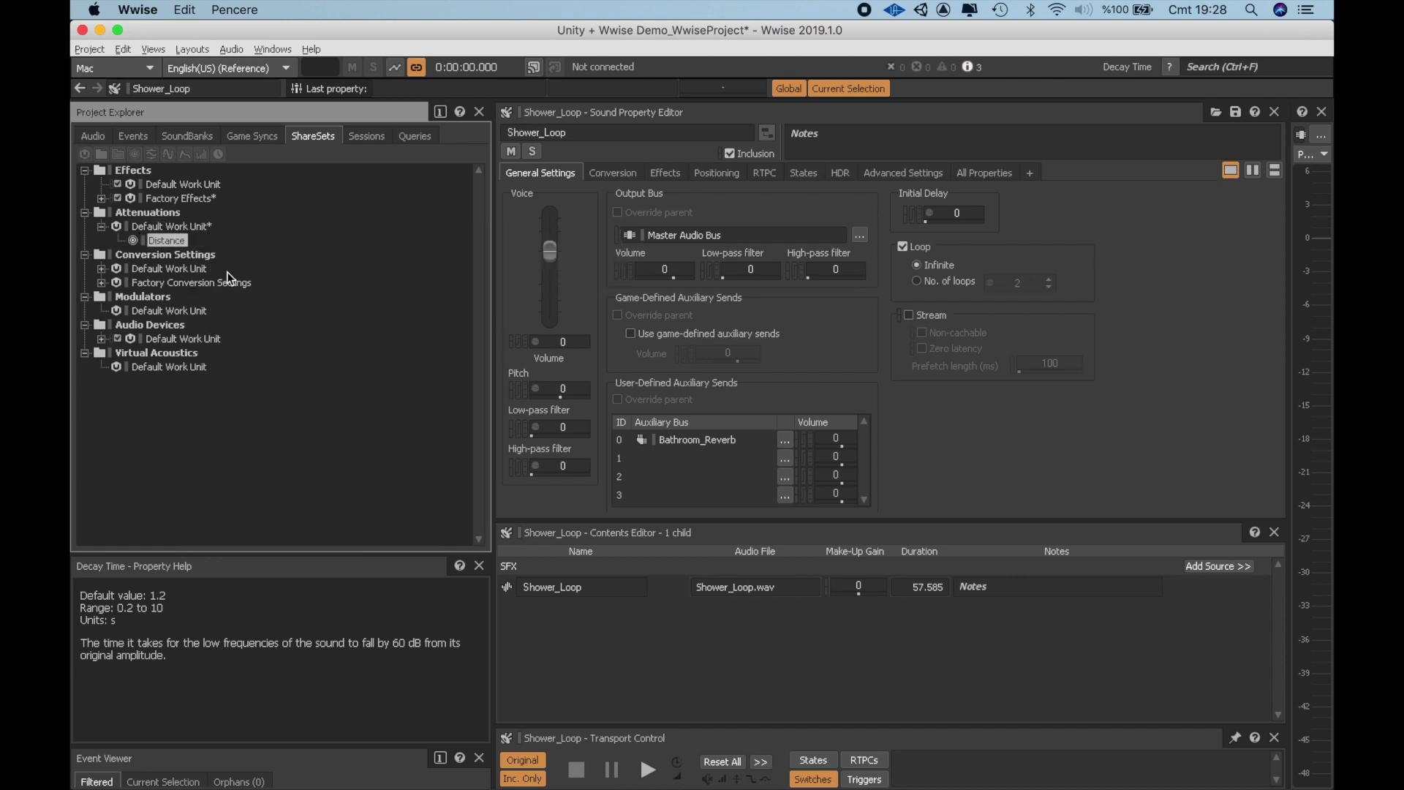
Open the Distance attenuation for editing and set its low-pass filter curve to Custom
double_click(173, 241)
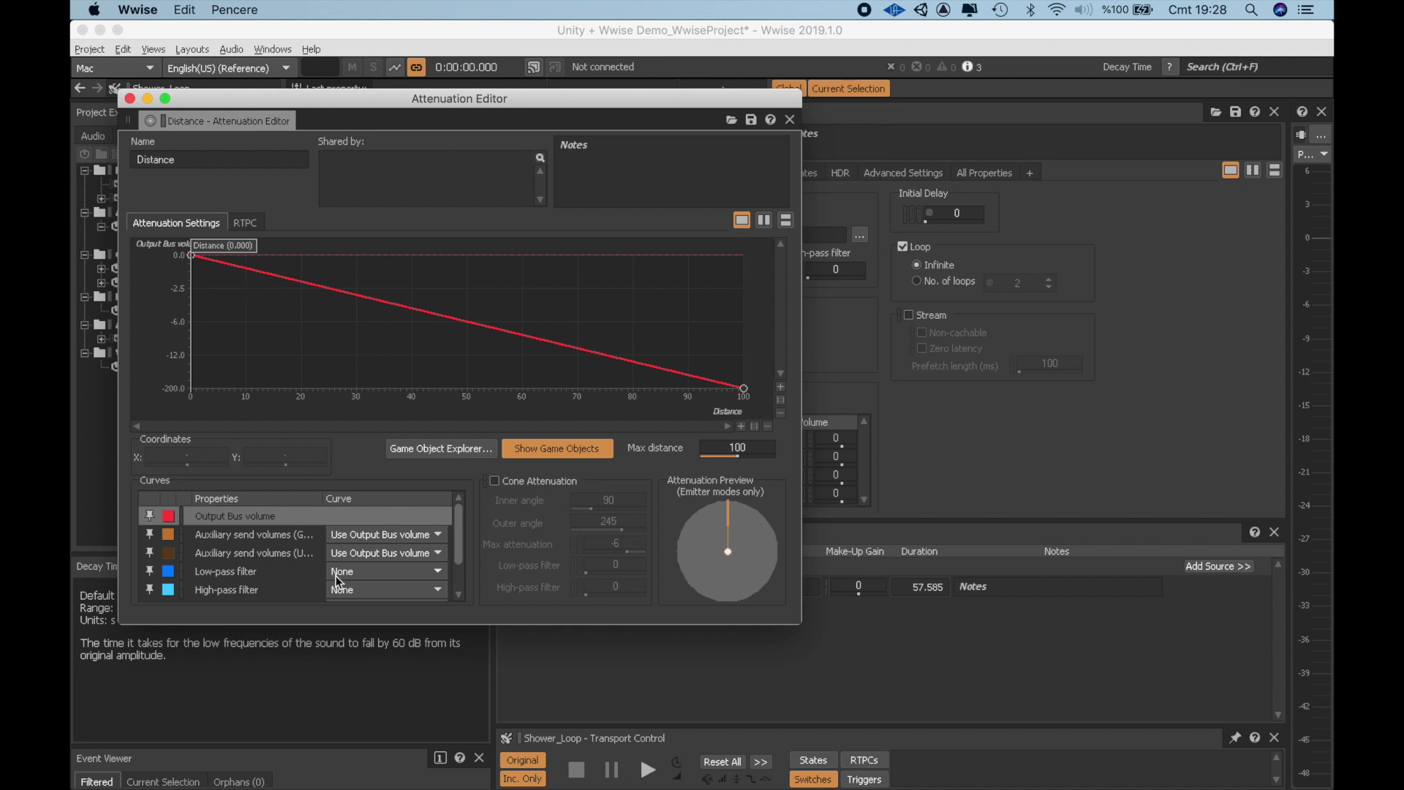
left_click(380, 573)
left_click(383, 597)
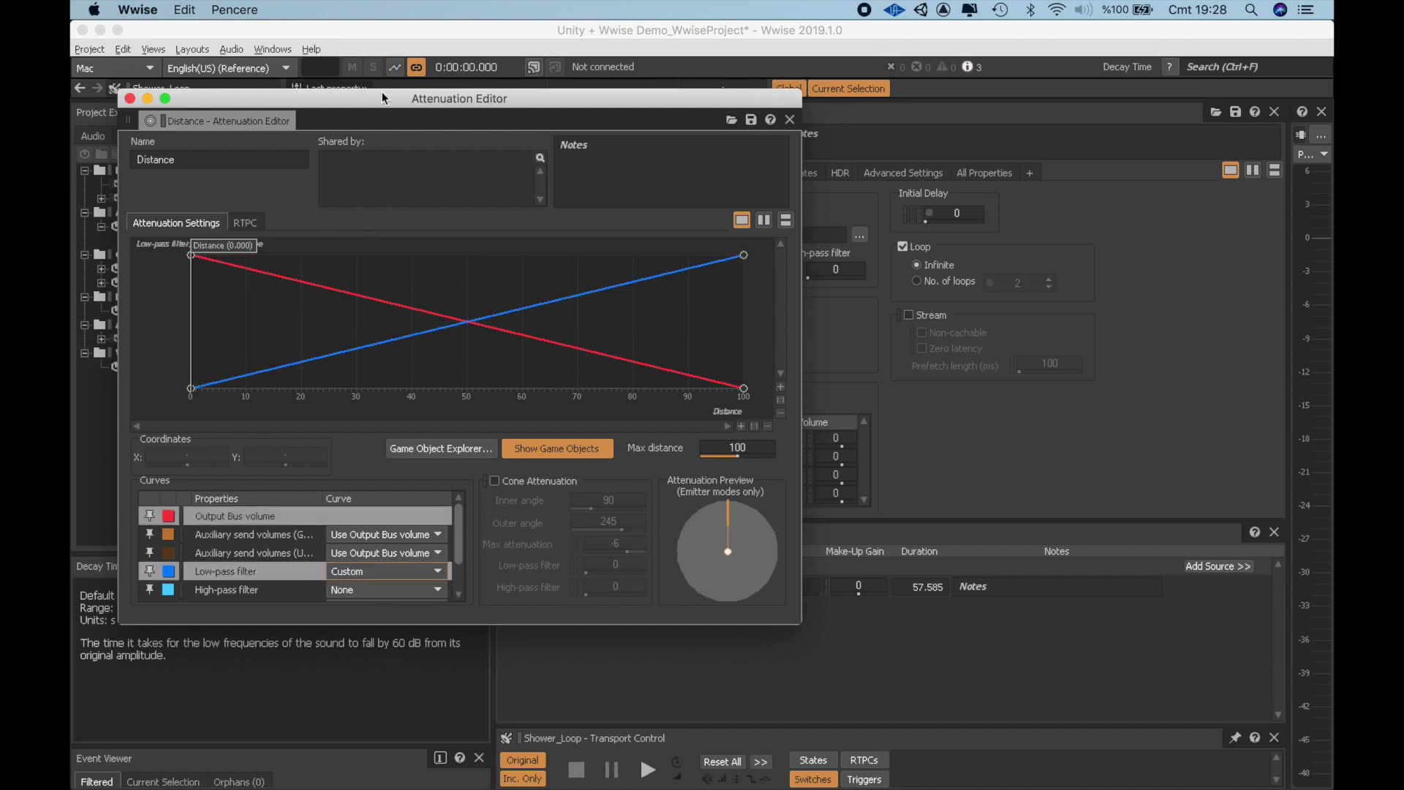
left_click_drag(418, 98, 606, 115)
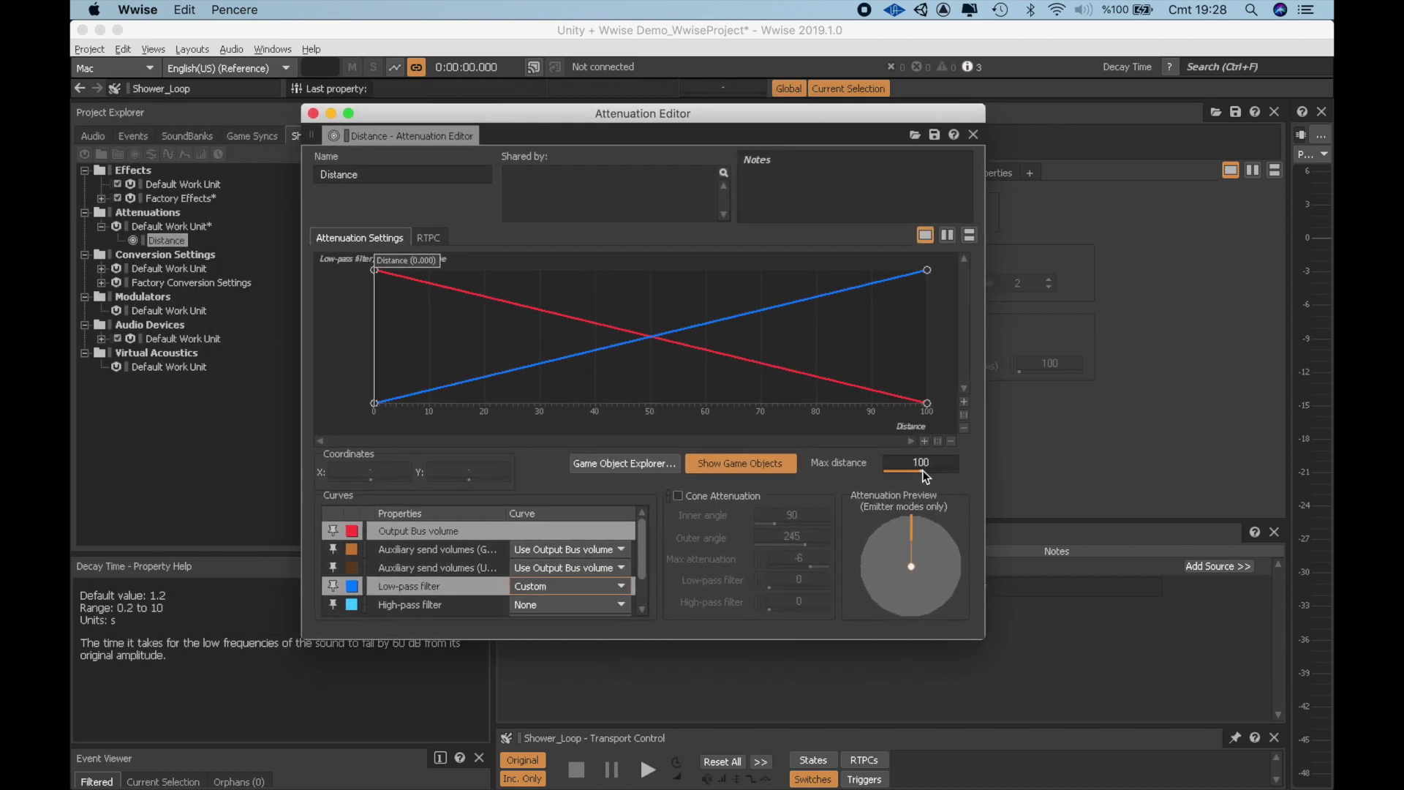
Set the Distance attenuation's max distance to 12, close its editor and return to the audio hierarchy
left_click_drag(932, 471, 912, 483)
key("BackSpace")
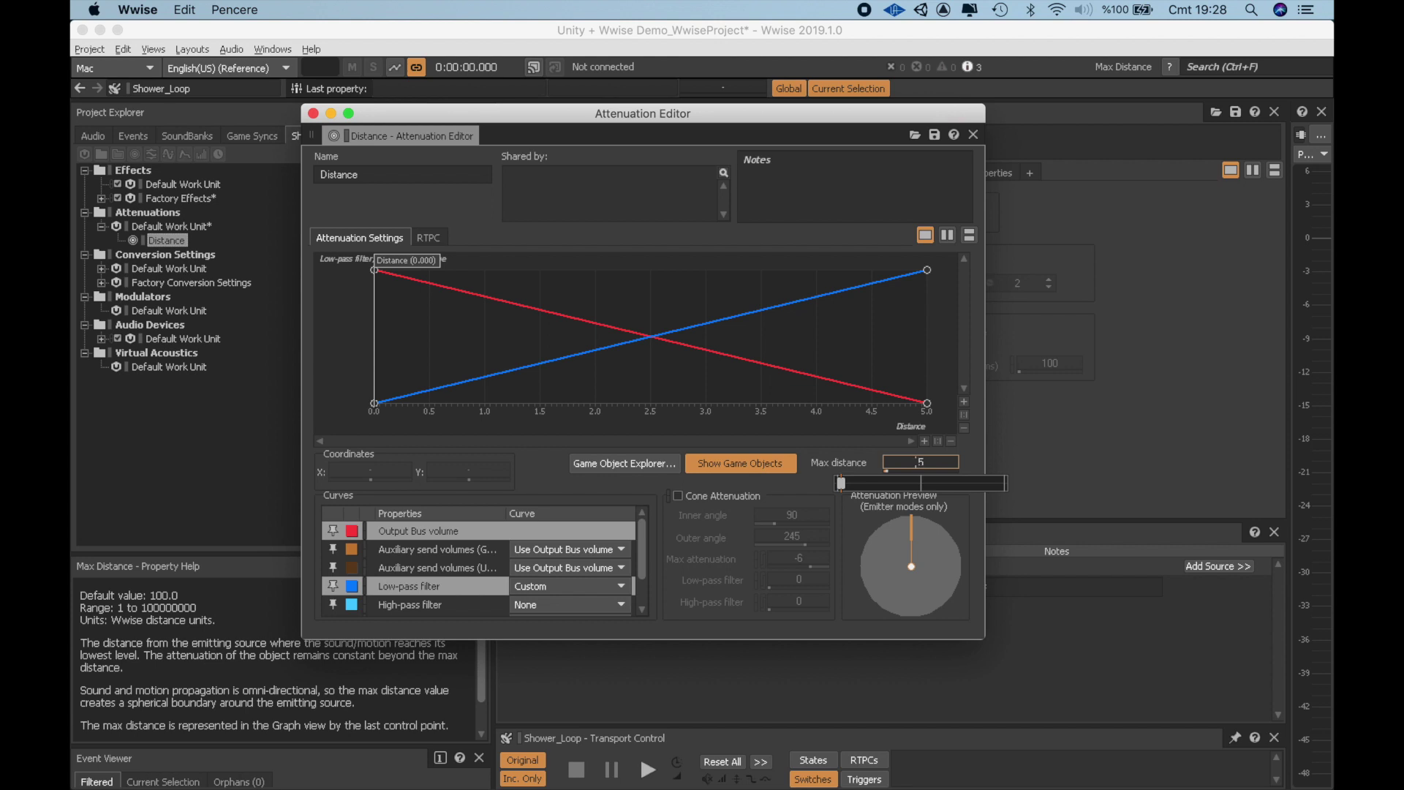
left_click_drag(904, 470, 908, 471)
left_click(242, 447)
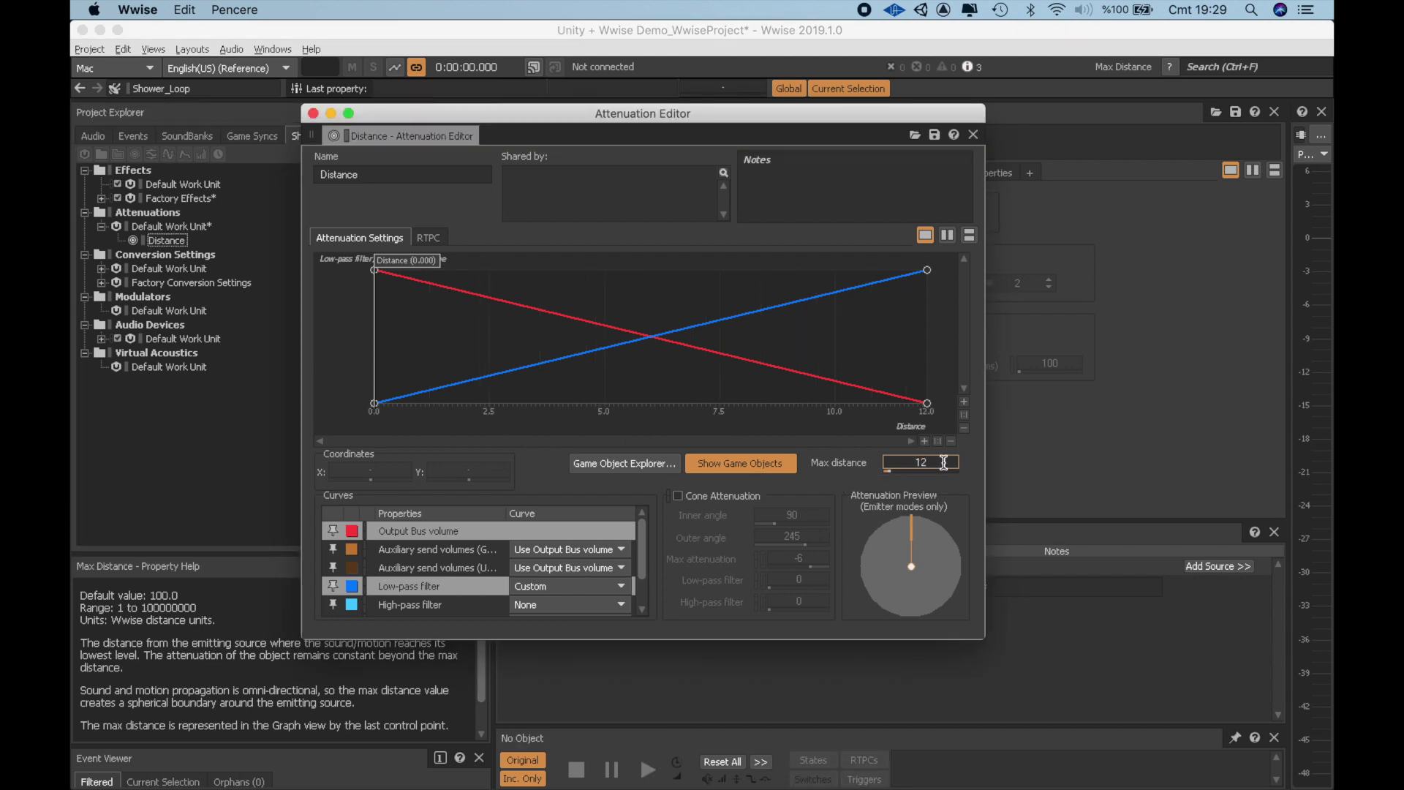
left_click(177, 482)
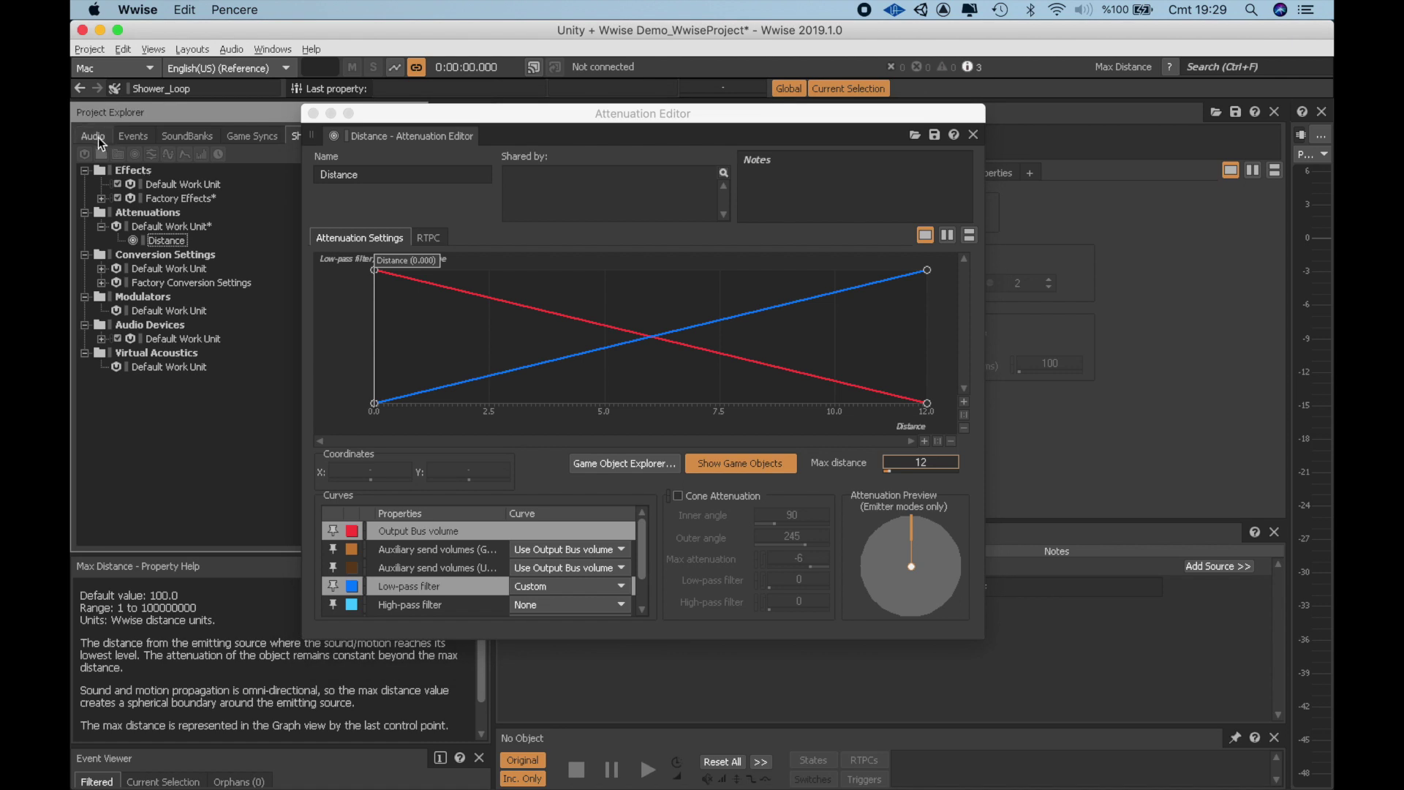
left_click(98, 140)
left_click(313, 114)
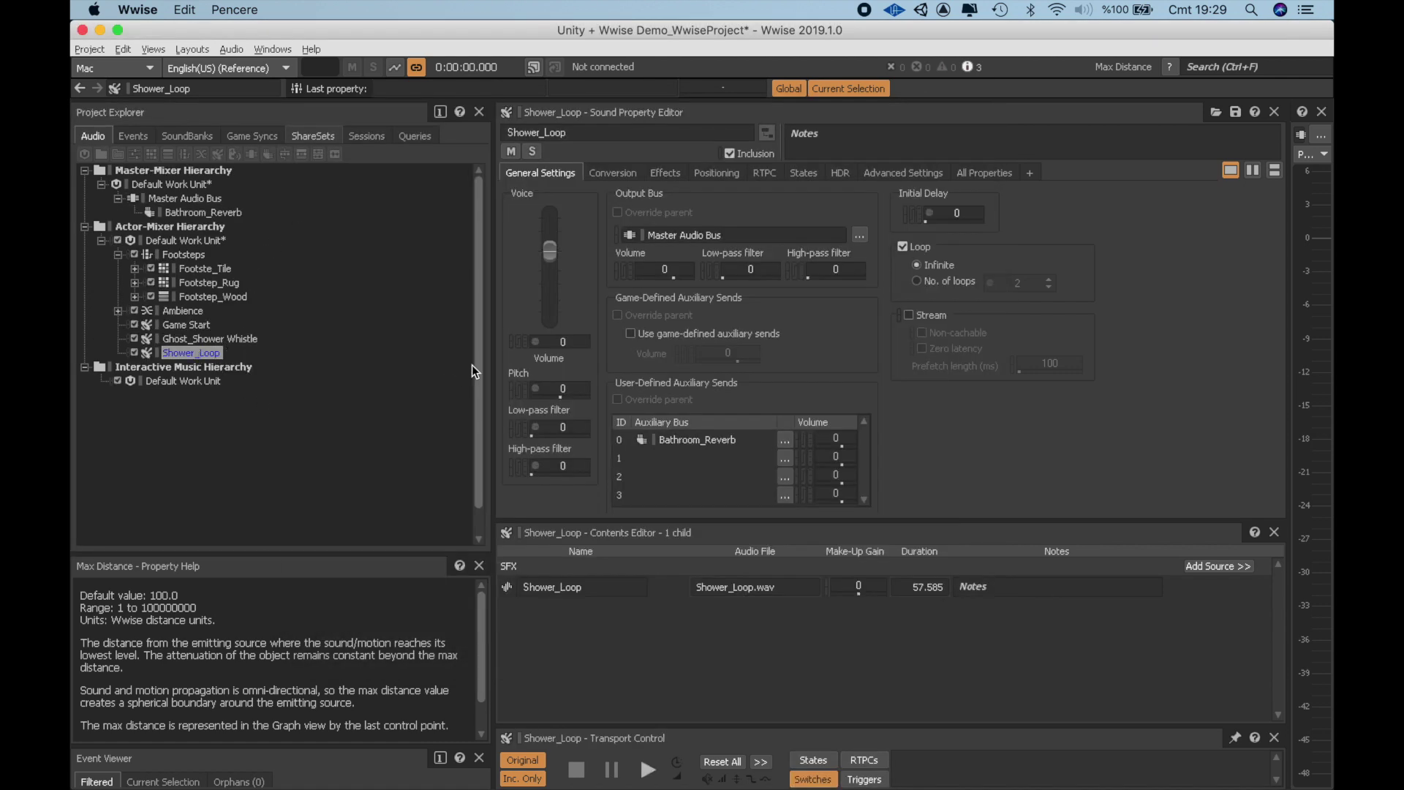
Assign the Distance attenuation to Shower_Loop in its positioning settings
left_click(713, 174)
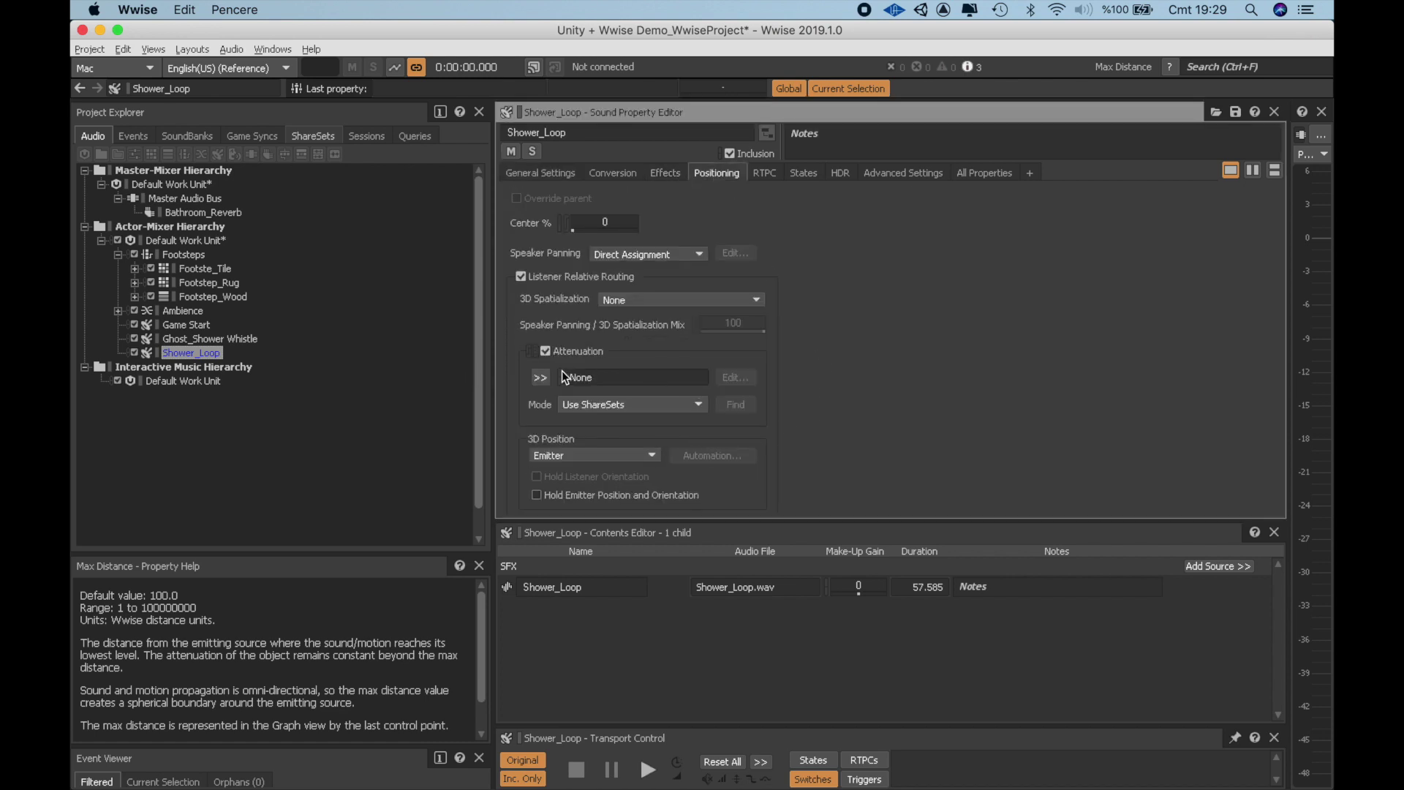
left_click(540, 377)
left_click(614, 440)
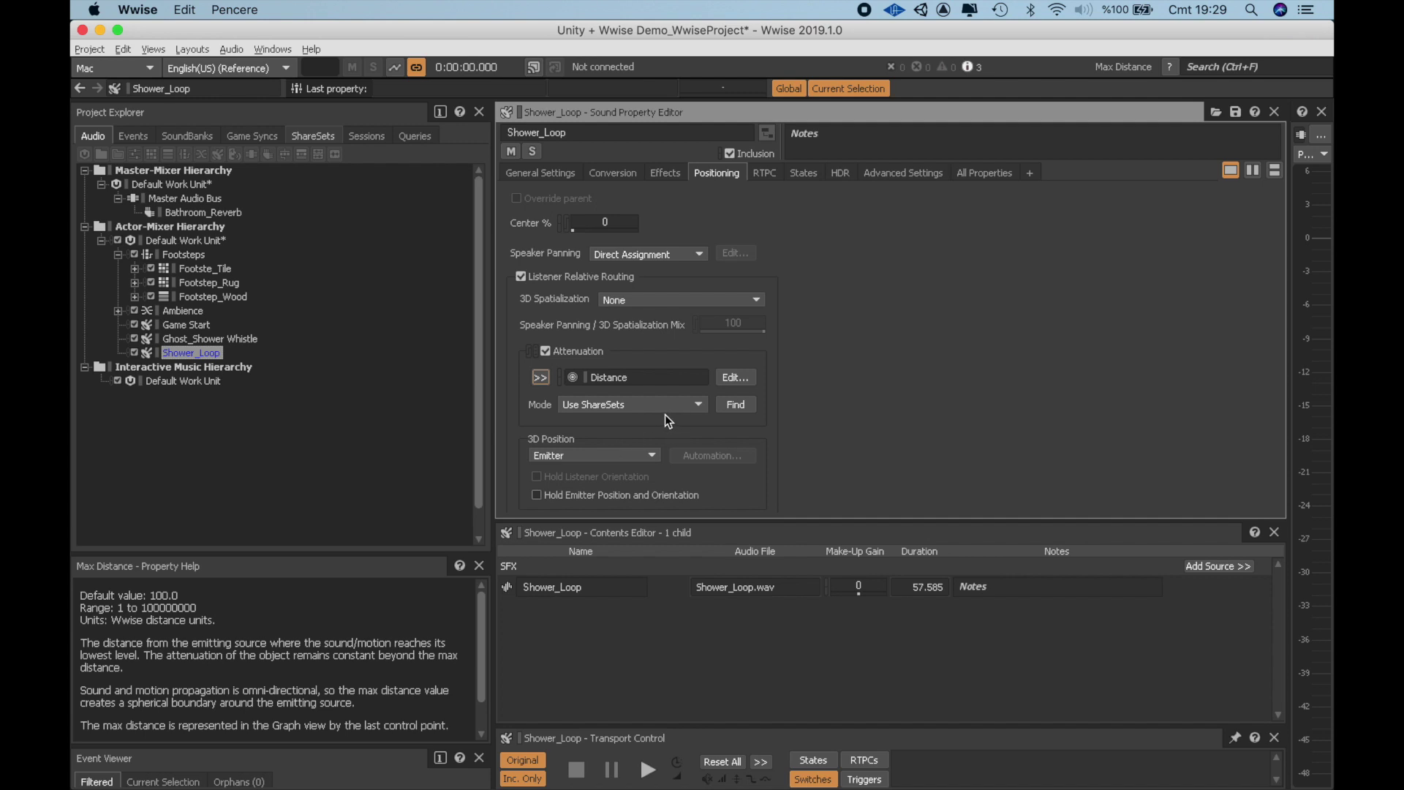
Reshape the Distance low-pass curve to start at 30 and bend at about distance 5.7, value 89, auditioning Shower_Loop at about distance 2
left_click(732, 378)
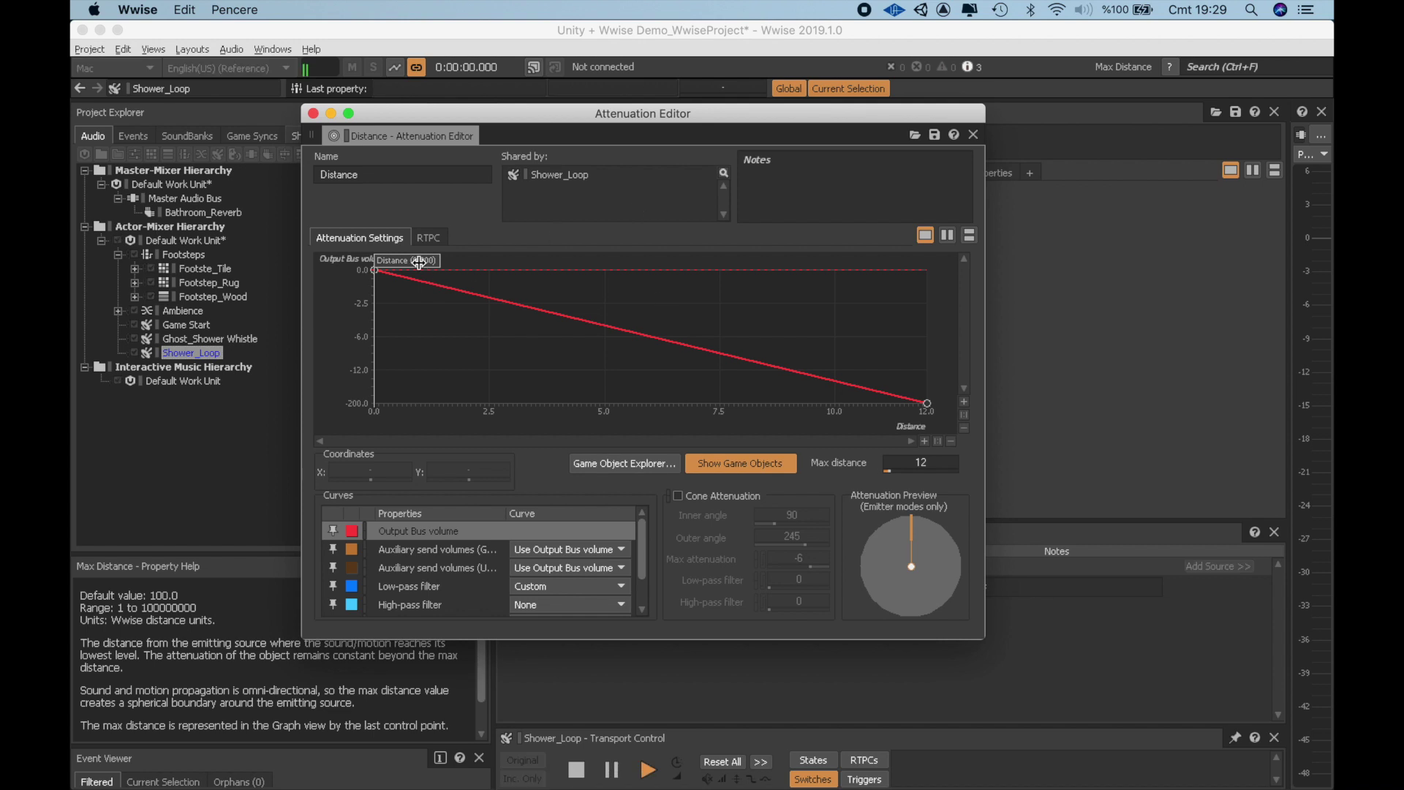
left_click(462, 582, "shift")
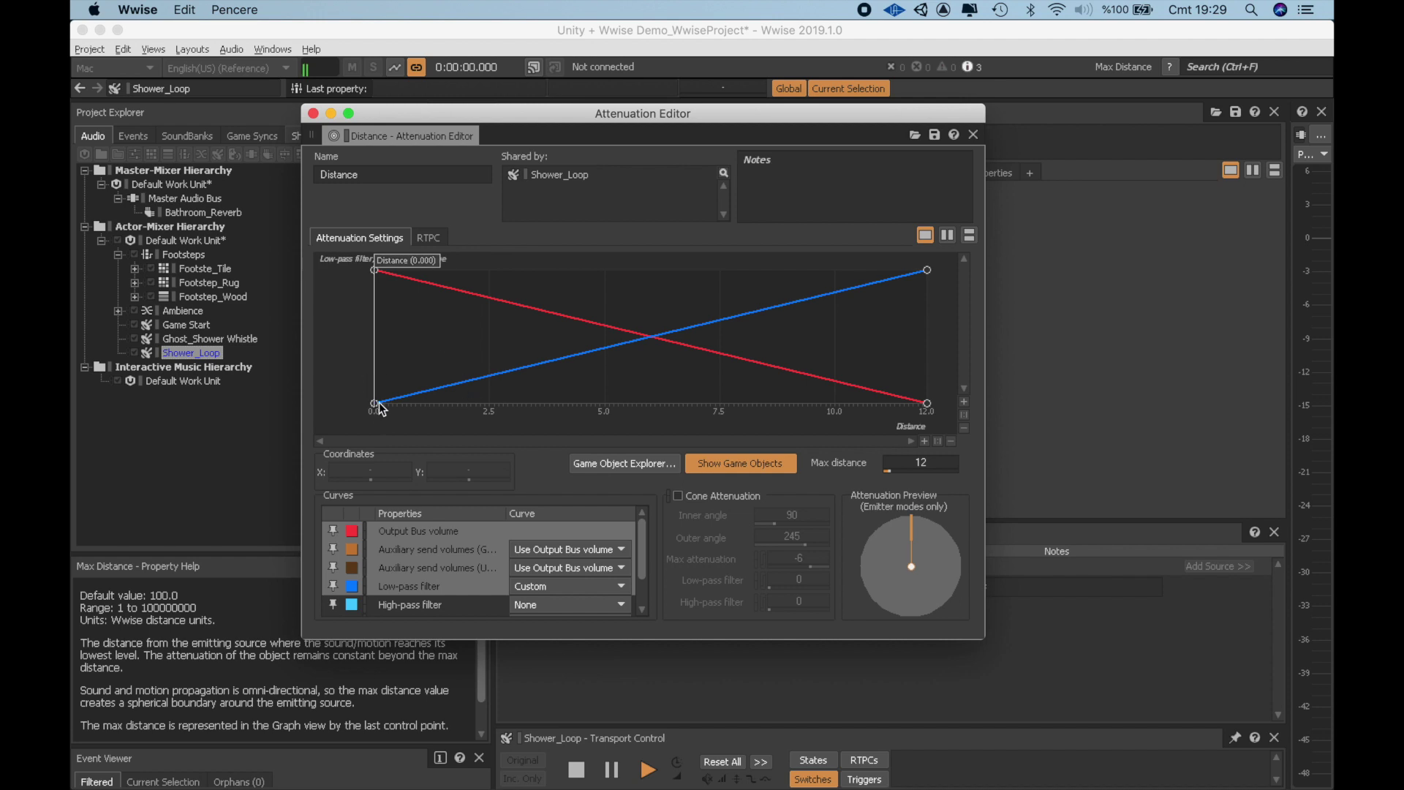
left_click_drag(375, 403, 367, 361)
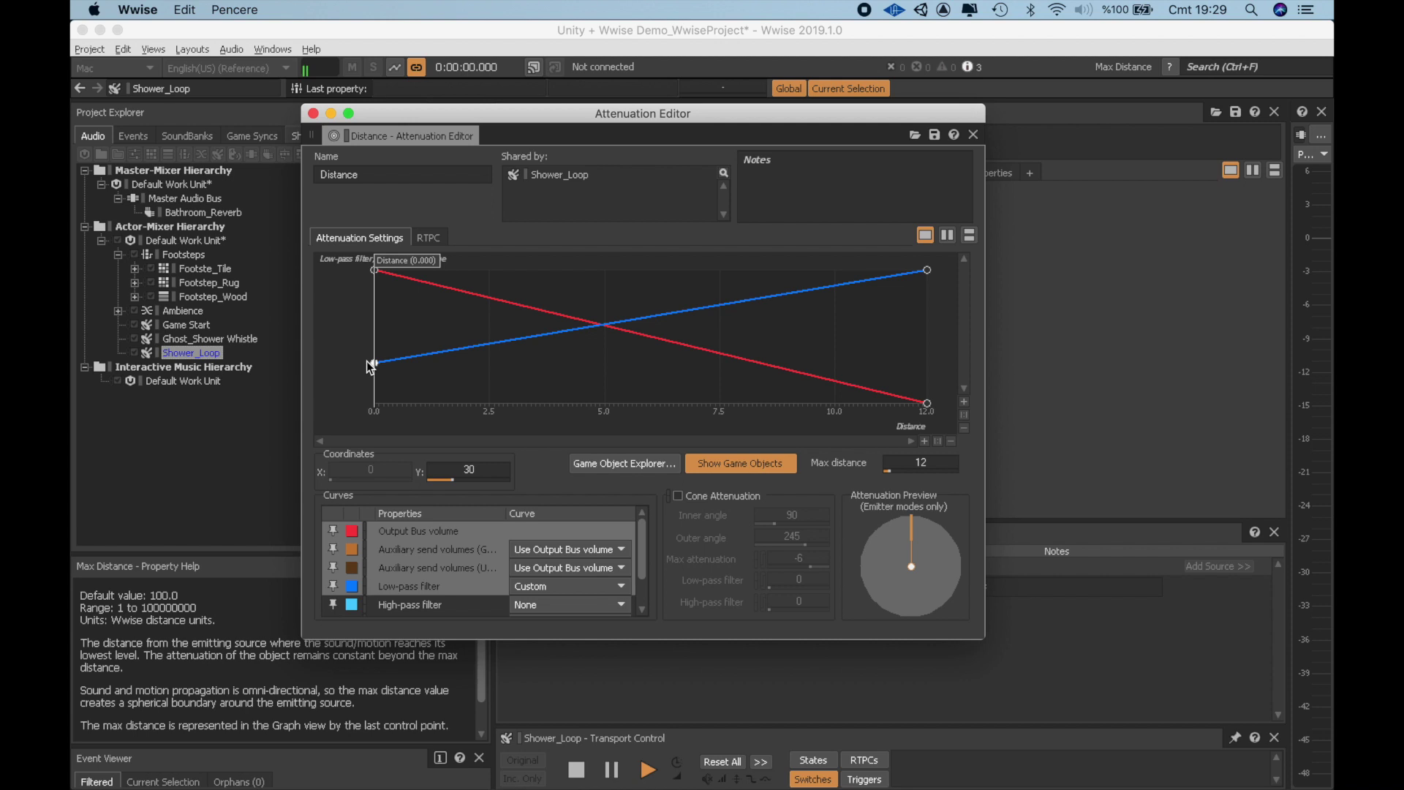
double_click(648, 319)
left_click_drag(649, 316, 641, 289)
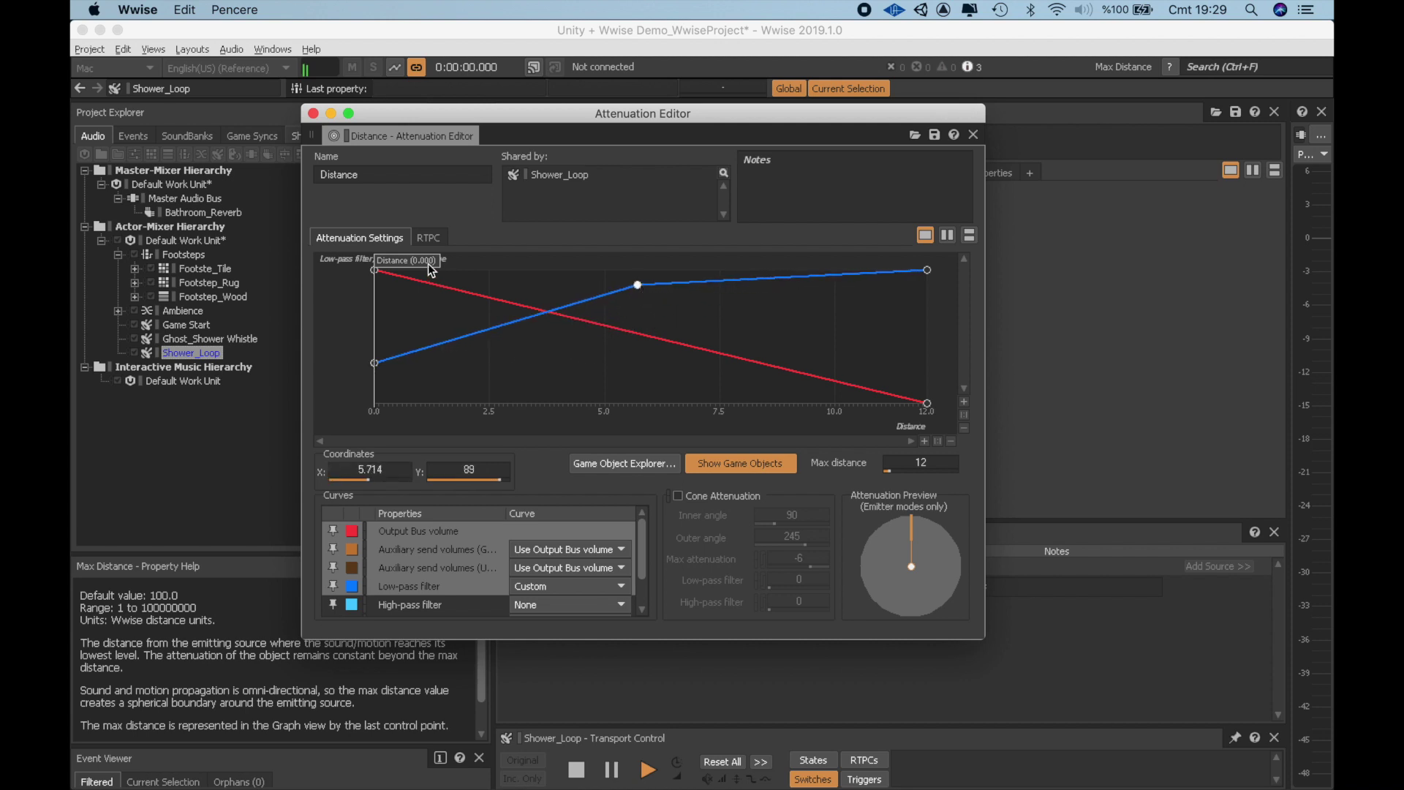
left_click_drag(431, 270, 516, 269)
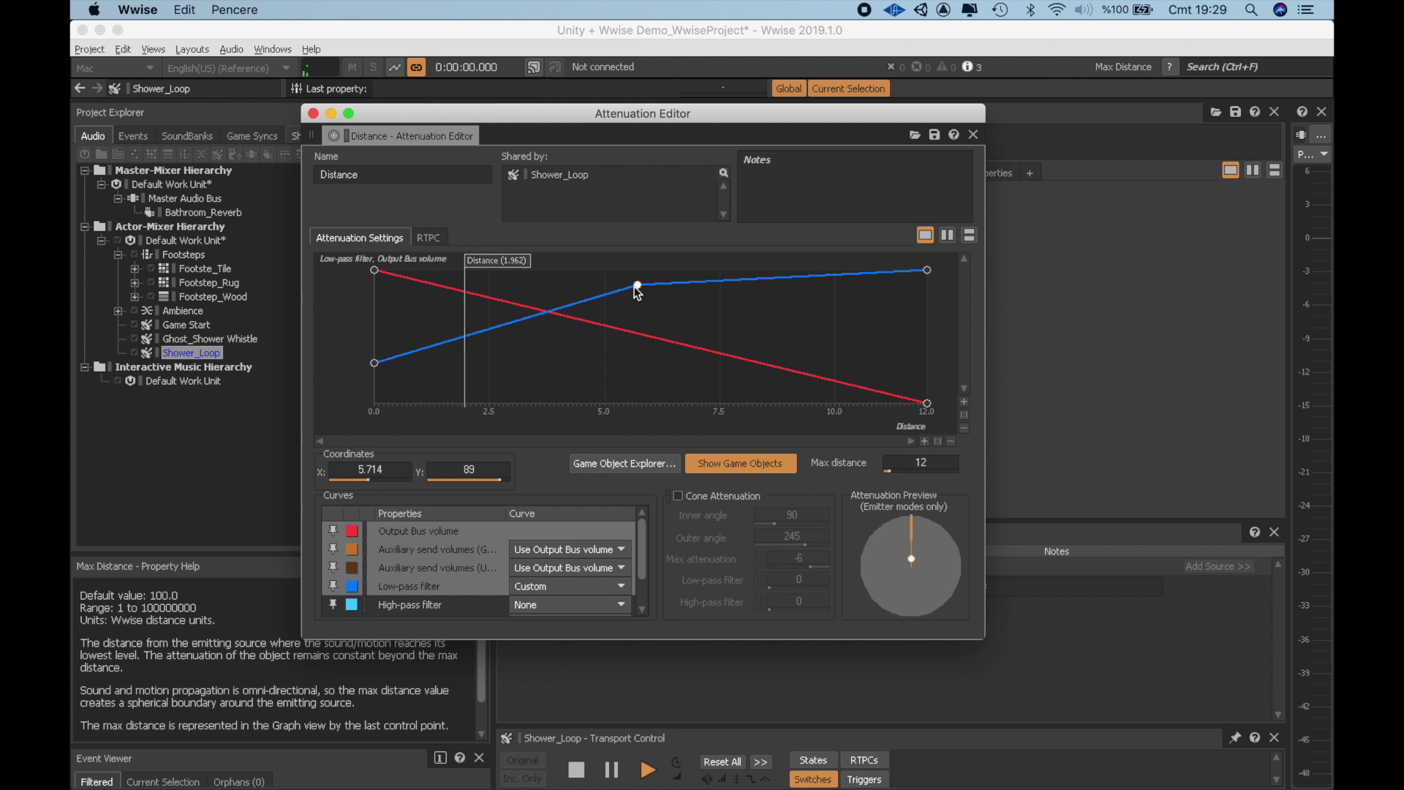
Move the low-pass curve's bend to about distance 7.5, value 56, return the preview distance to 0 and close the Attenuation Editor
left_click_drag(637, 286, 720, 329)
left_click_drag(532, 268, 375, 294)
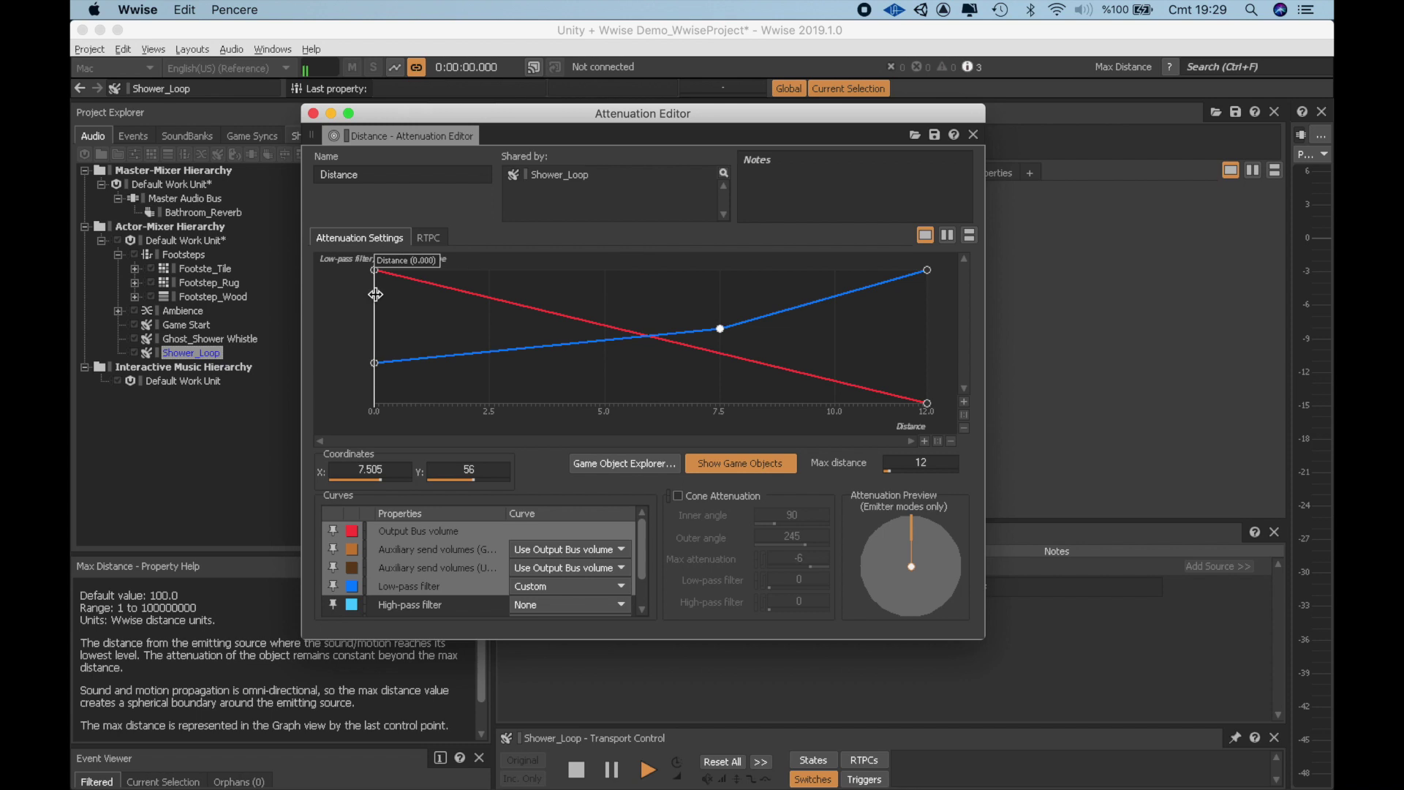
left_click(313, 113)
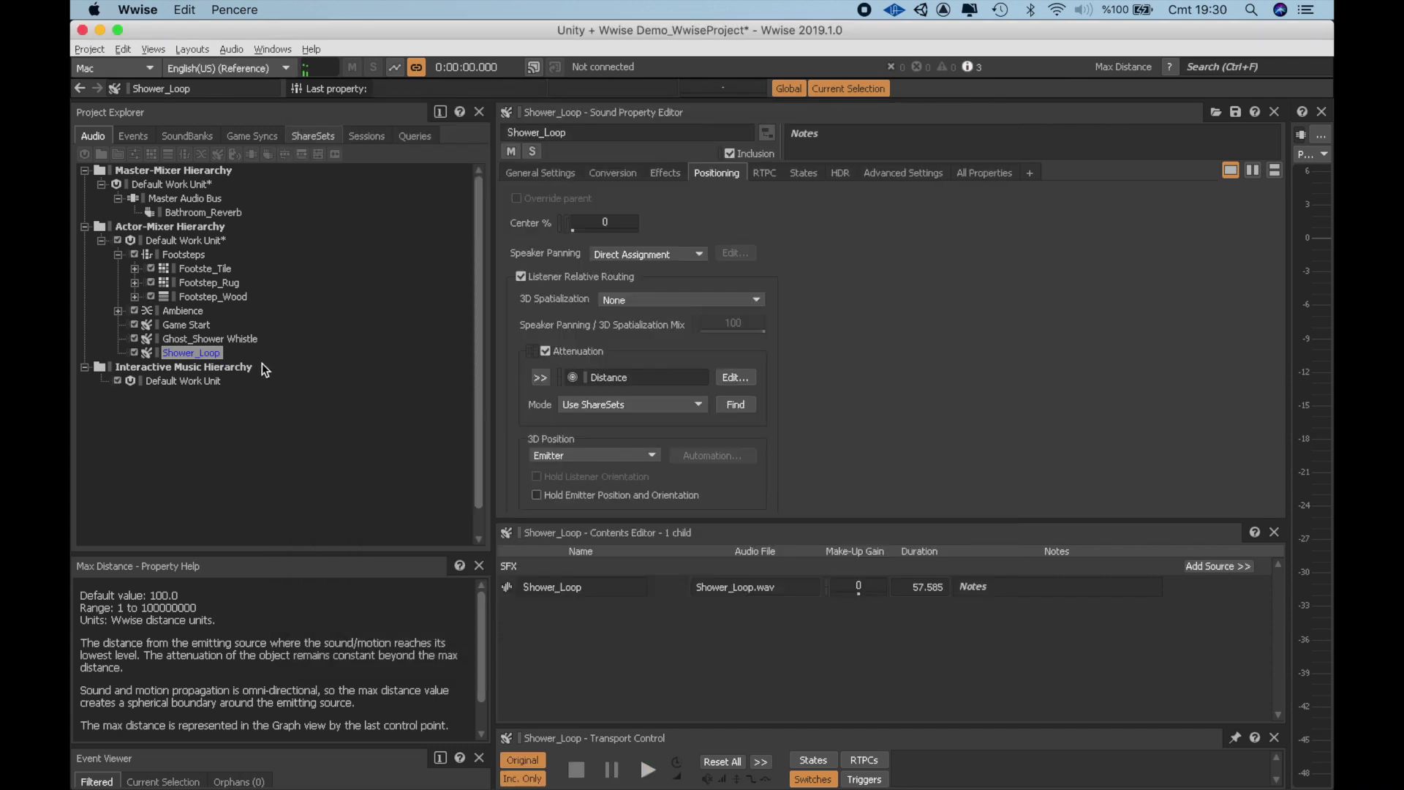
Assign the Distance attenuation to Ghost_Shower Whistle in its positioning settings
left_click(217, 337)
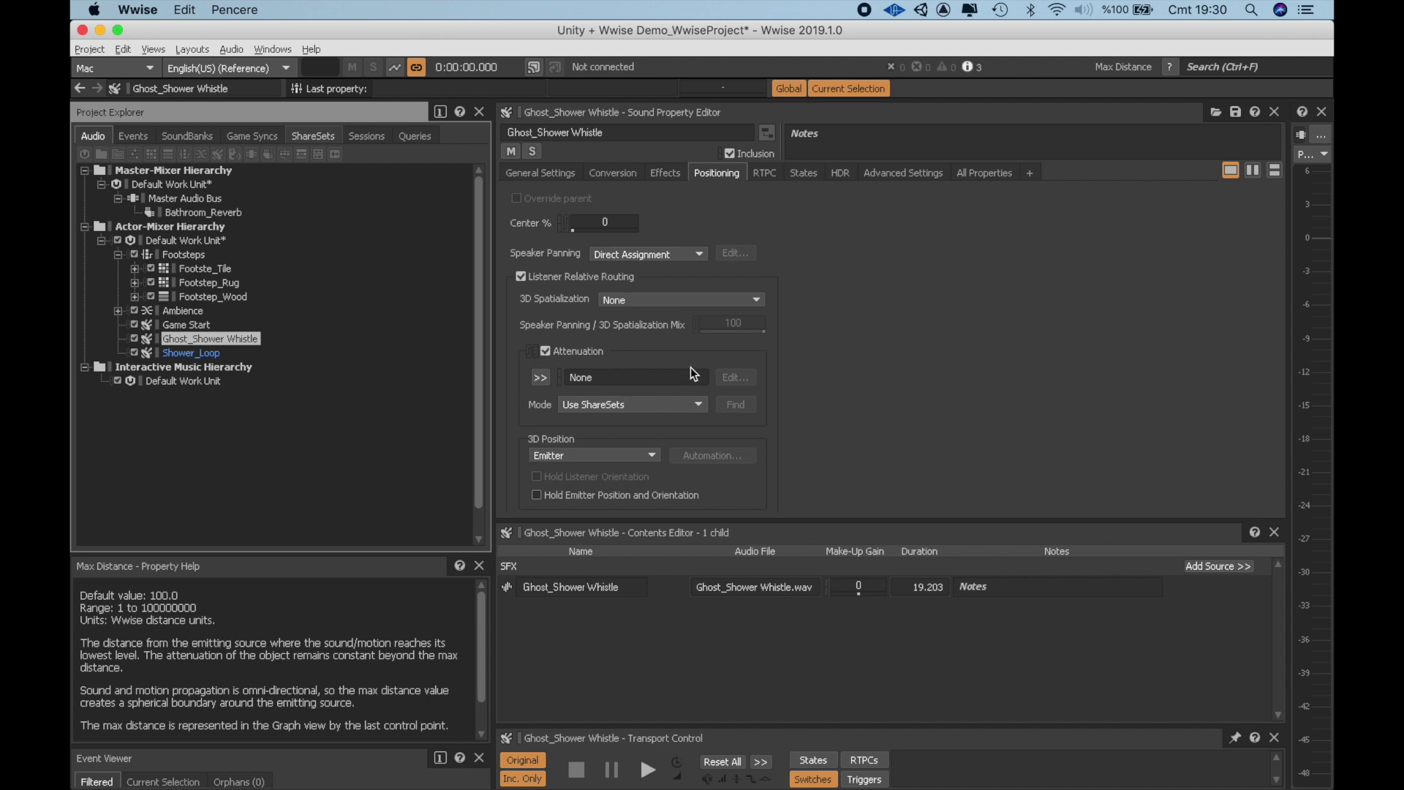
left_click(539, 378)
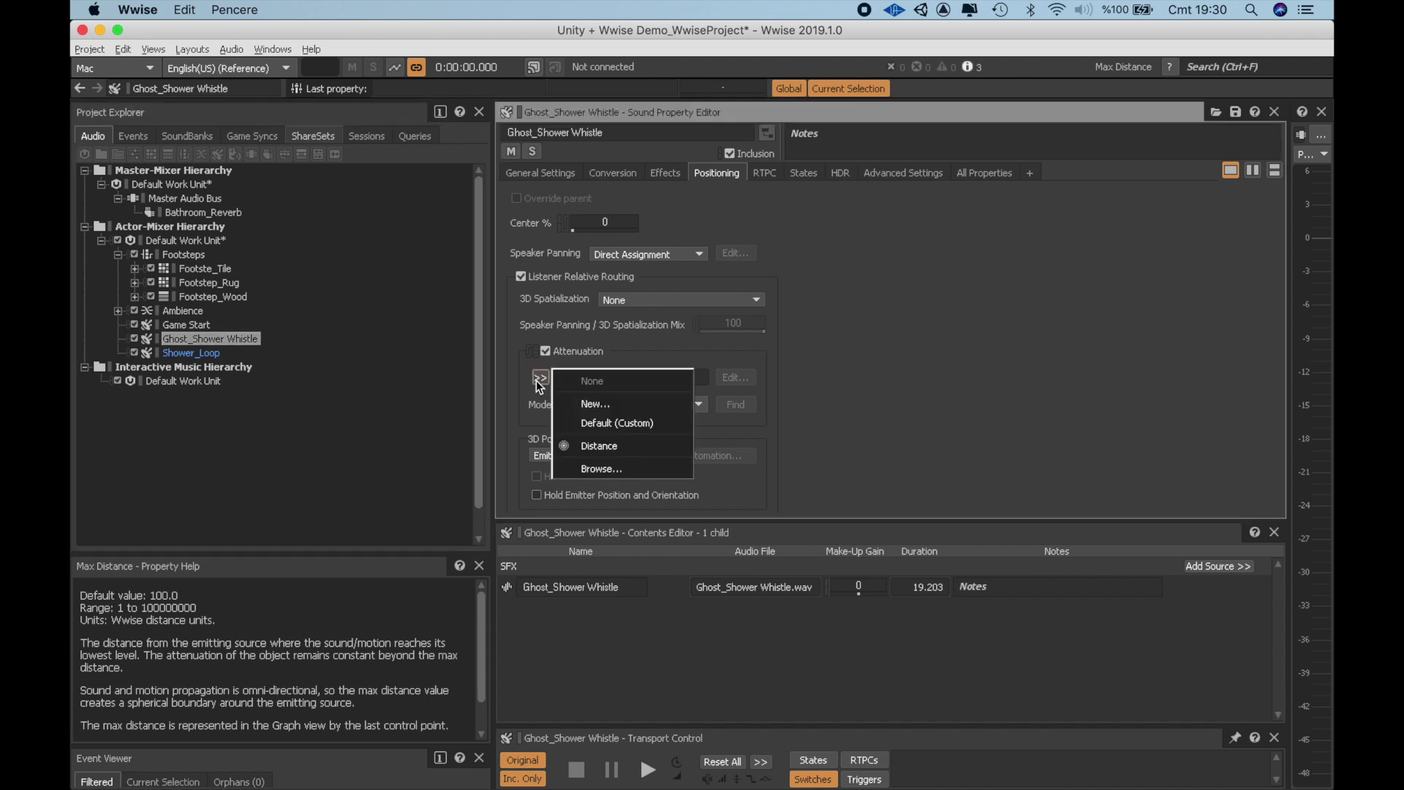
left_click(622, 447)
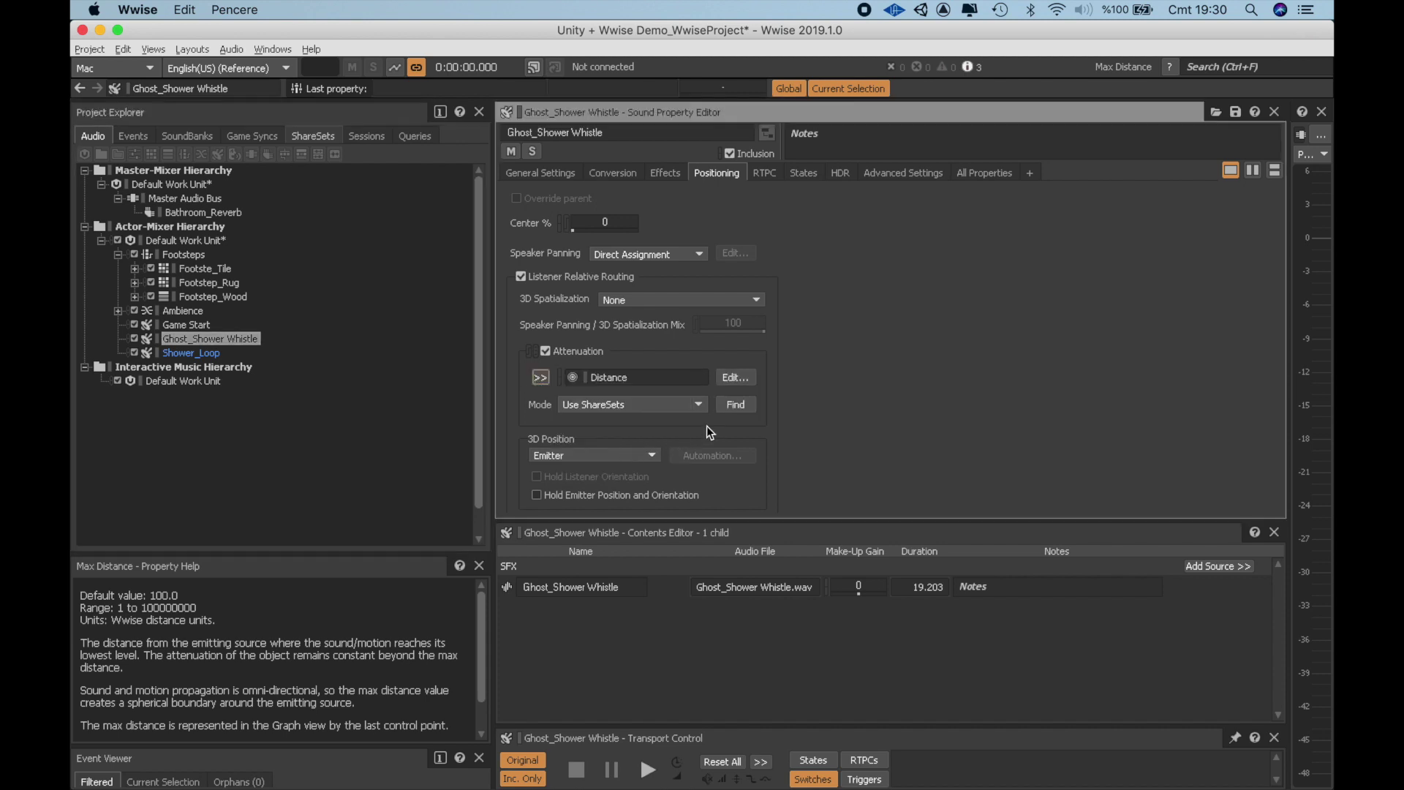
Audition Ghost_Shower Whistle across the Distance attenuation's volume and low-pass curves, then close the editor
left_click(736, 378)
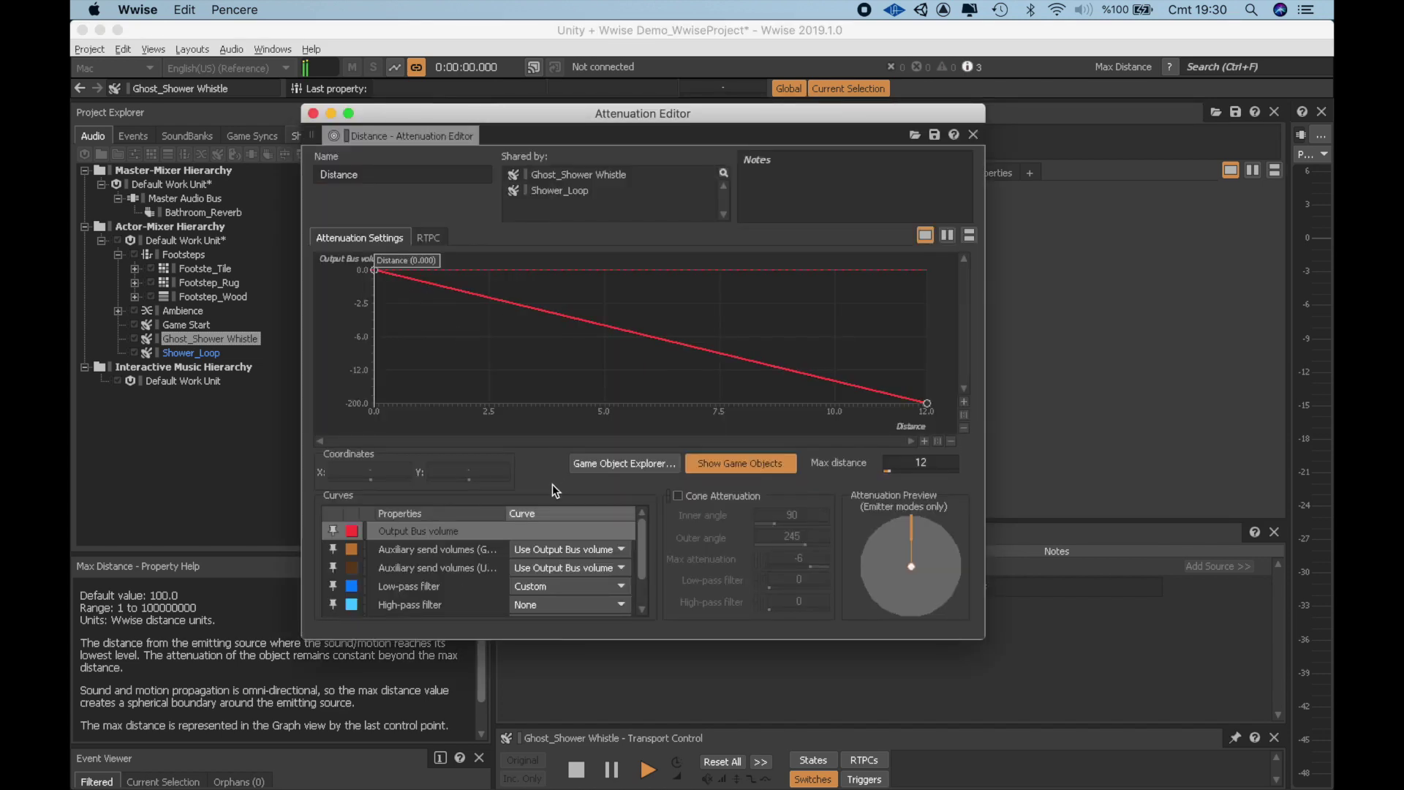
left_click(407, 585)
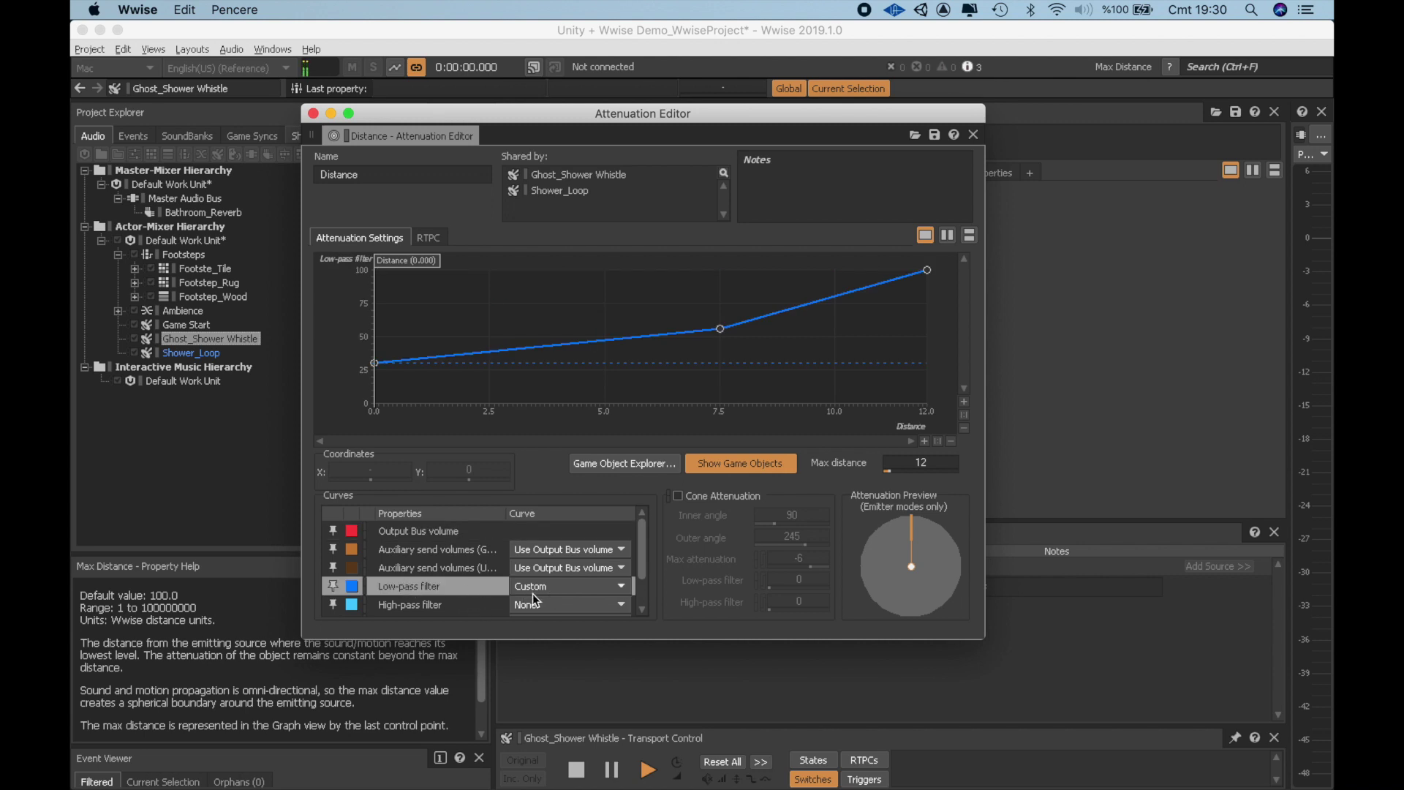
left_click(405, 533, "shift")
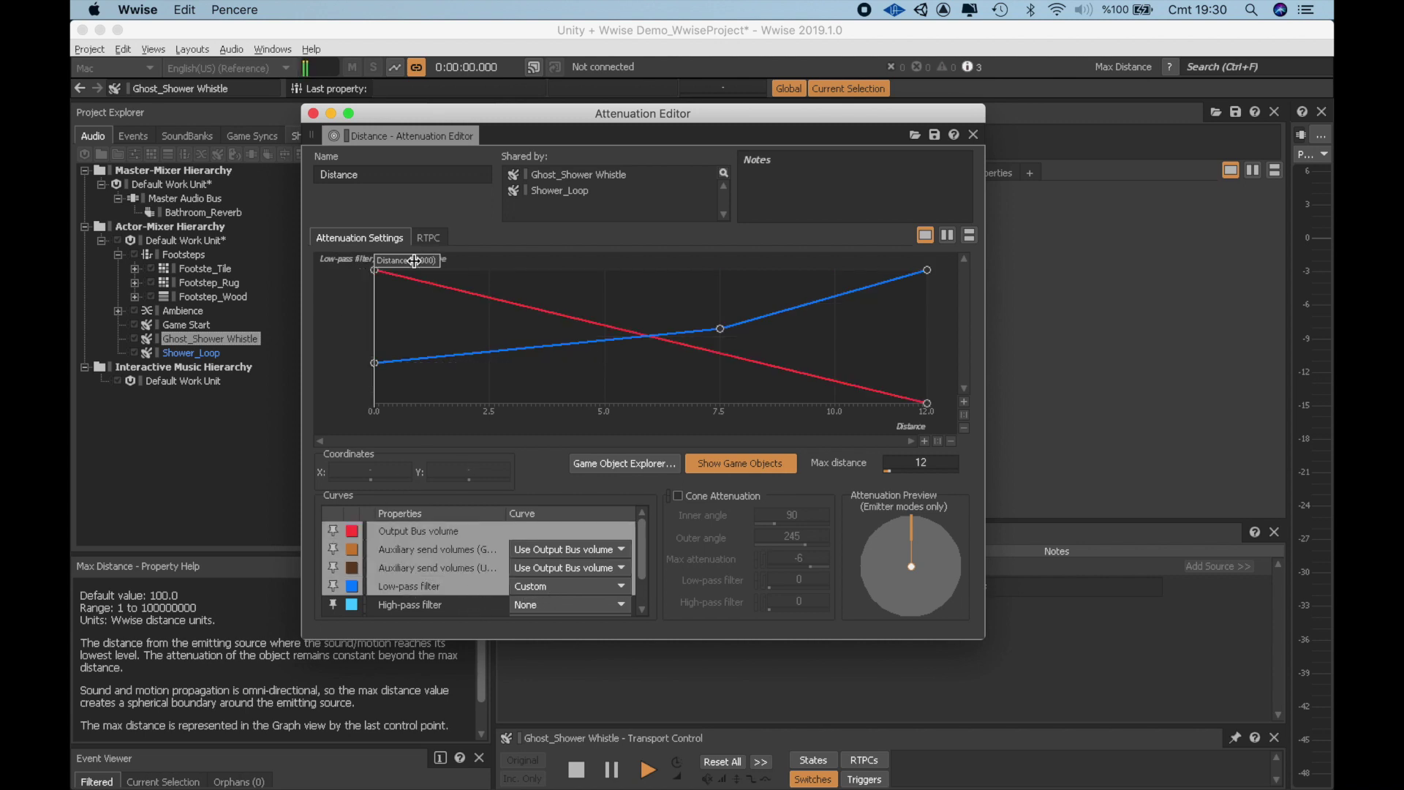
left_click_drag(428, 260, 333, 338)
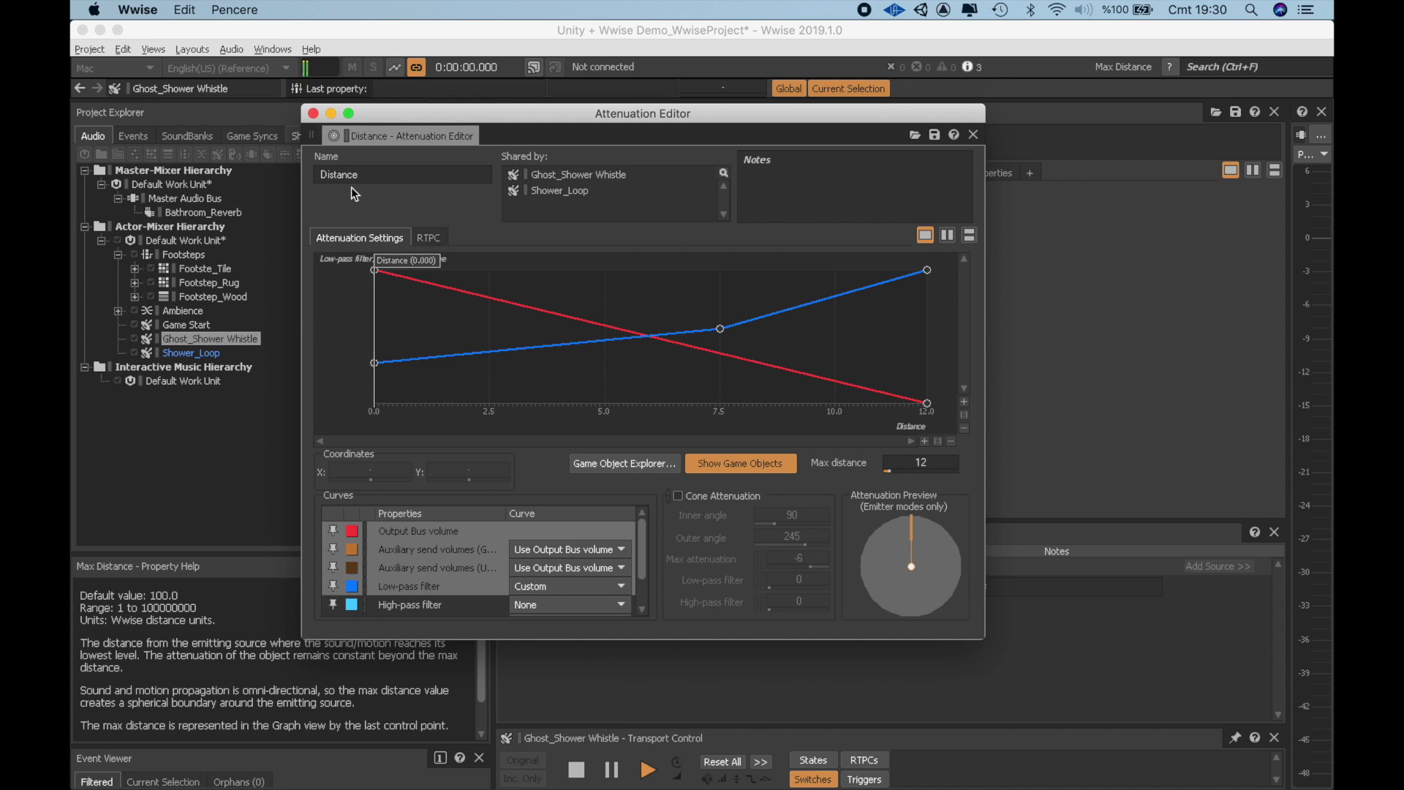
left_click(313, 114)
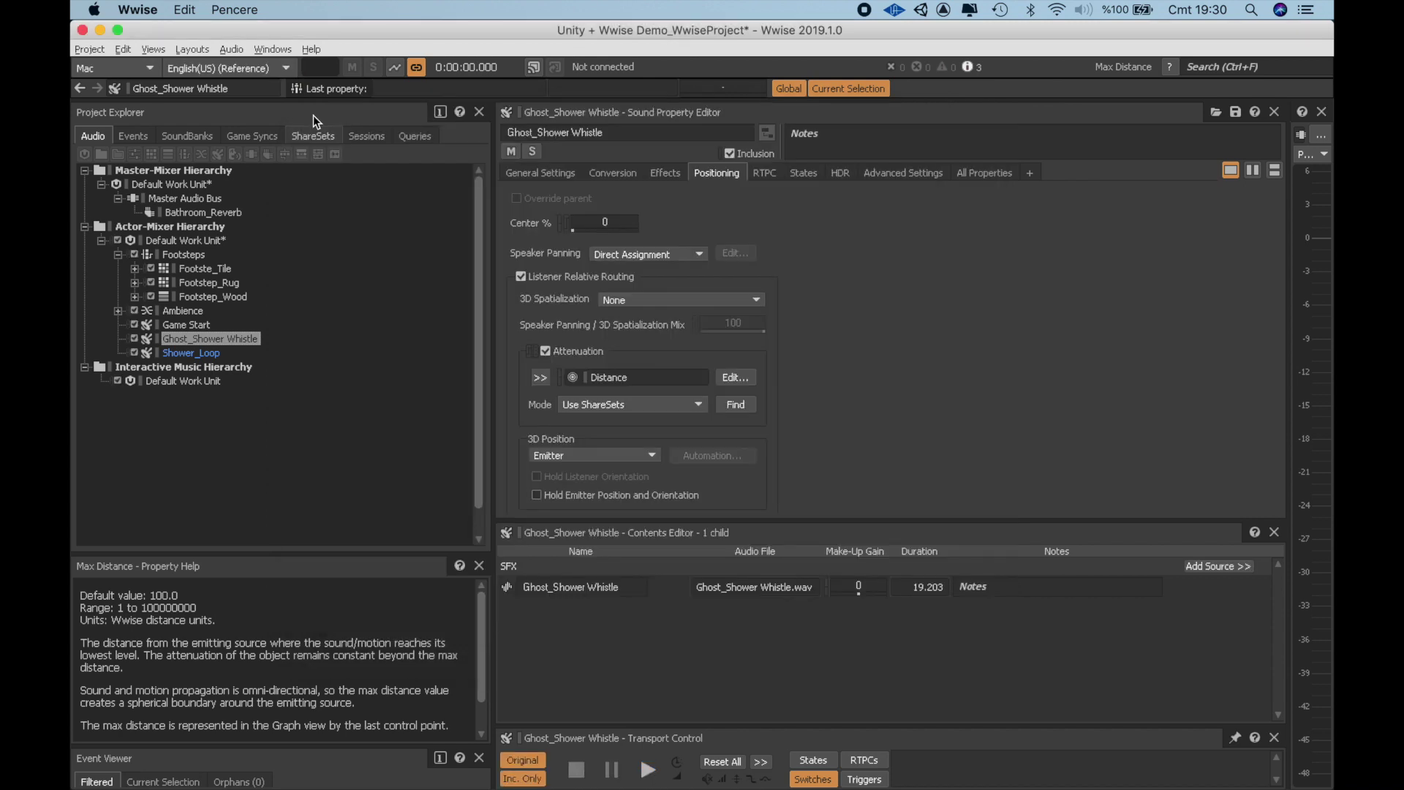
Lower Shower_Loop's voice volume to -8 dB in its general settings
left_click(540, 172)
left_click(190, 353)
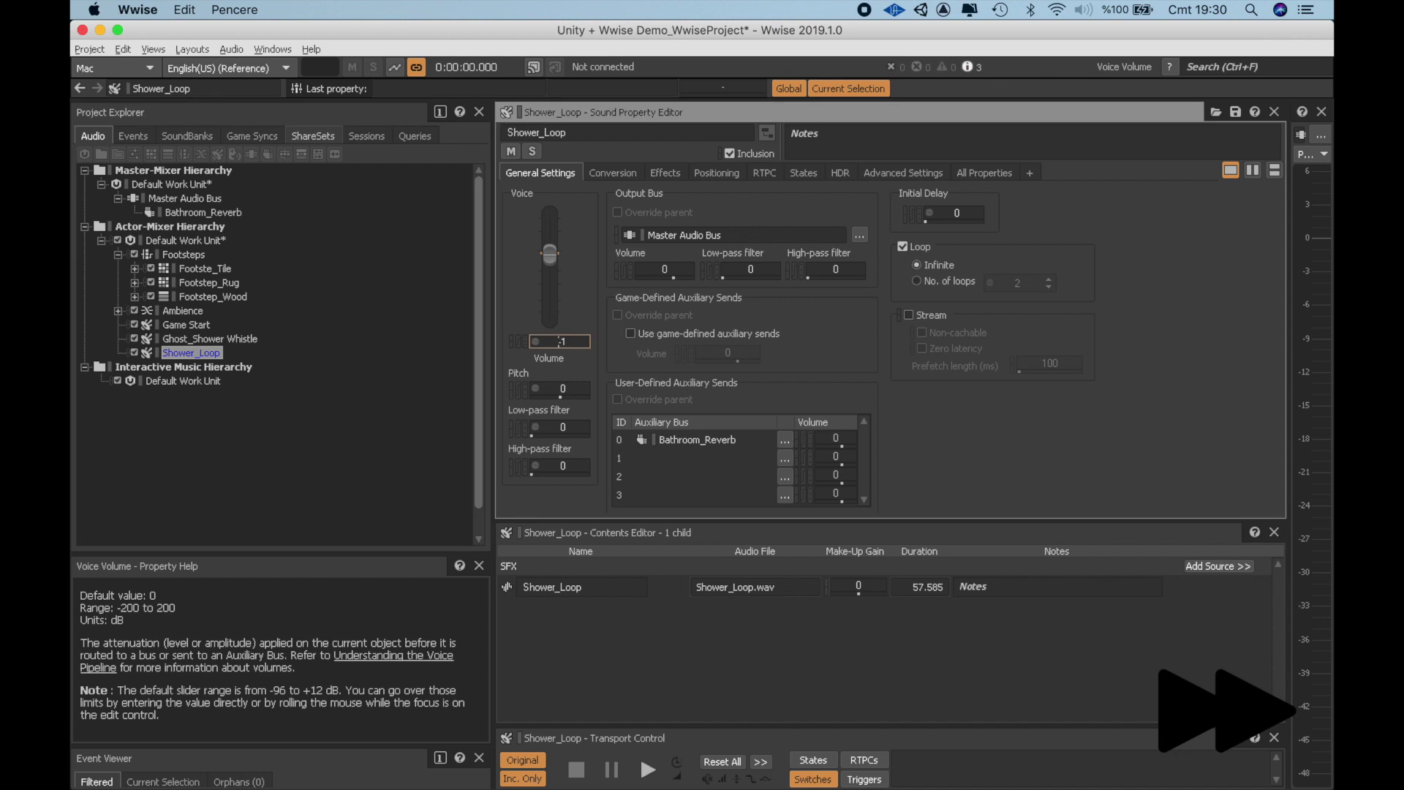
left_click_drag(550, 252, 549, 280)
Create a new event named Shower in the events' Default Work Unit
left_click(133, 136)
right_click(180, 188)
mouse_move(238, 196)
left_click(449, 239)
type("Shower")
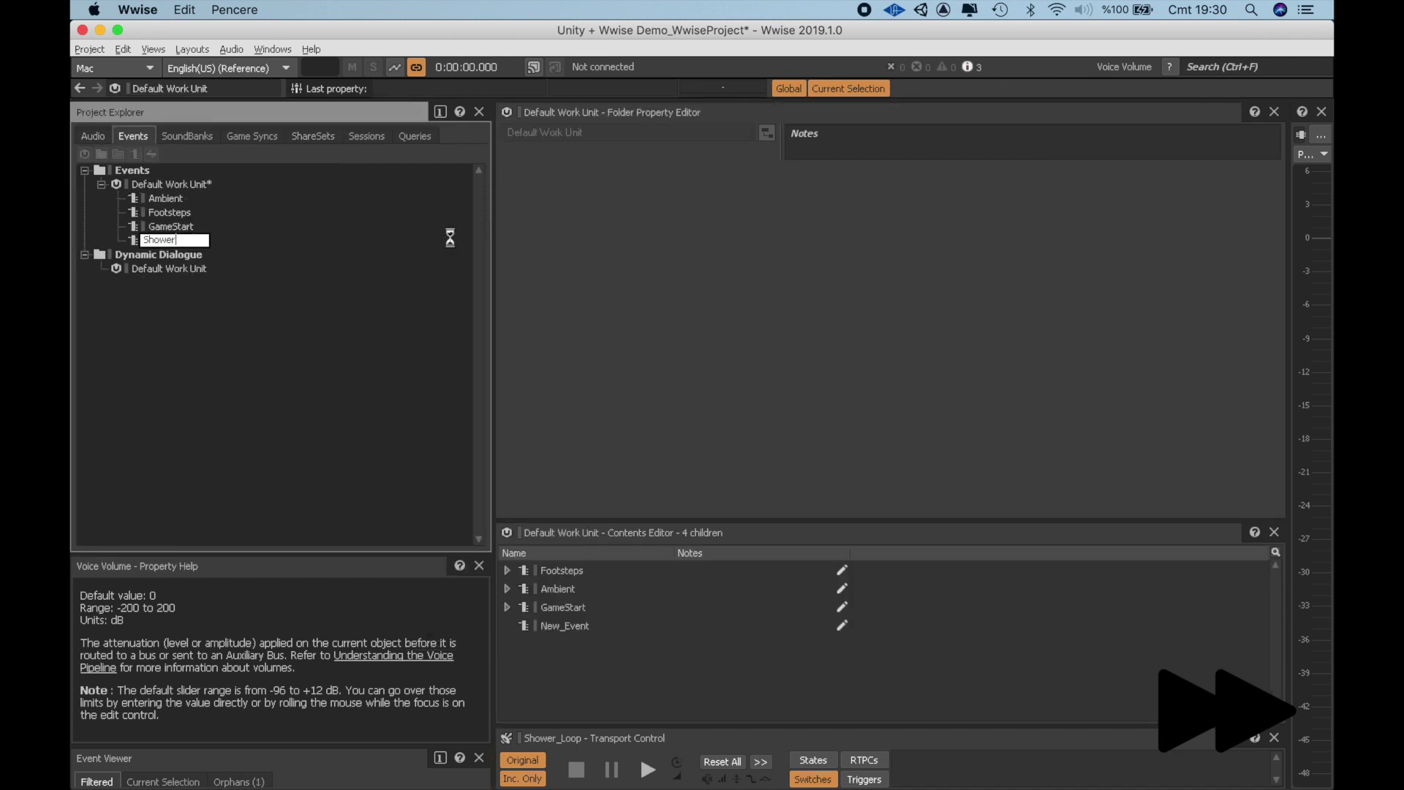
key("Return")
Add a Play action to the Shower event with Ghost_Shower Whistle as its target
left_click(93, 136)
left_click(135, 136)
left_click(168, 239)
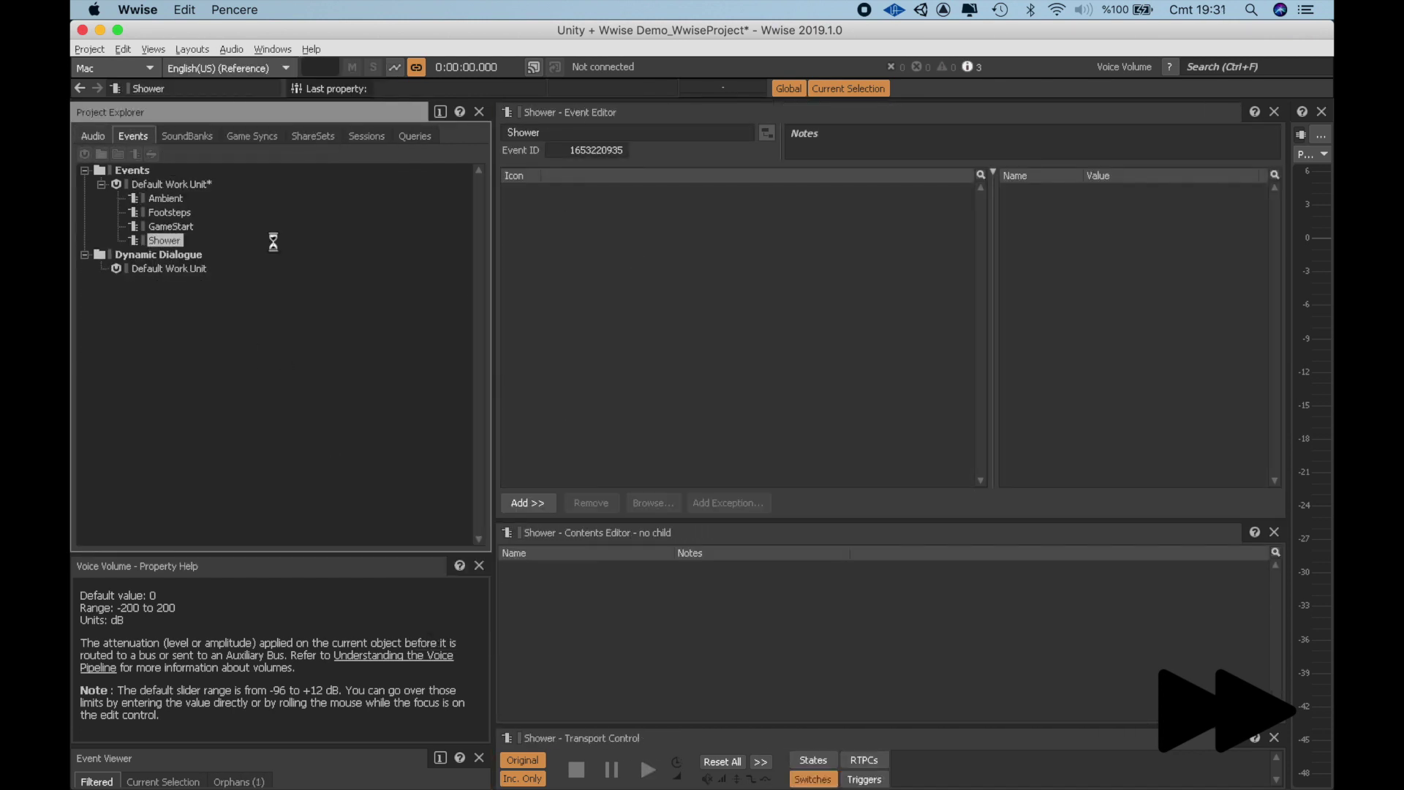
left_click(527, 502)
left_click(585, 393)
left_click(93, 136)
left_click_drag(192, 339, 755, 195)
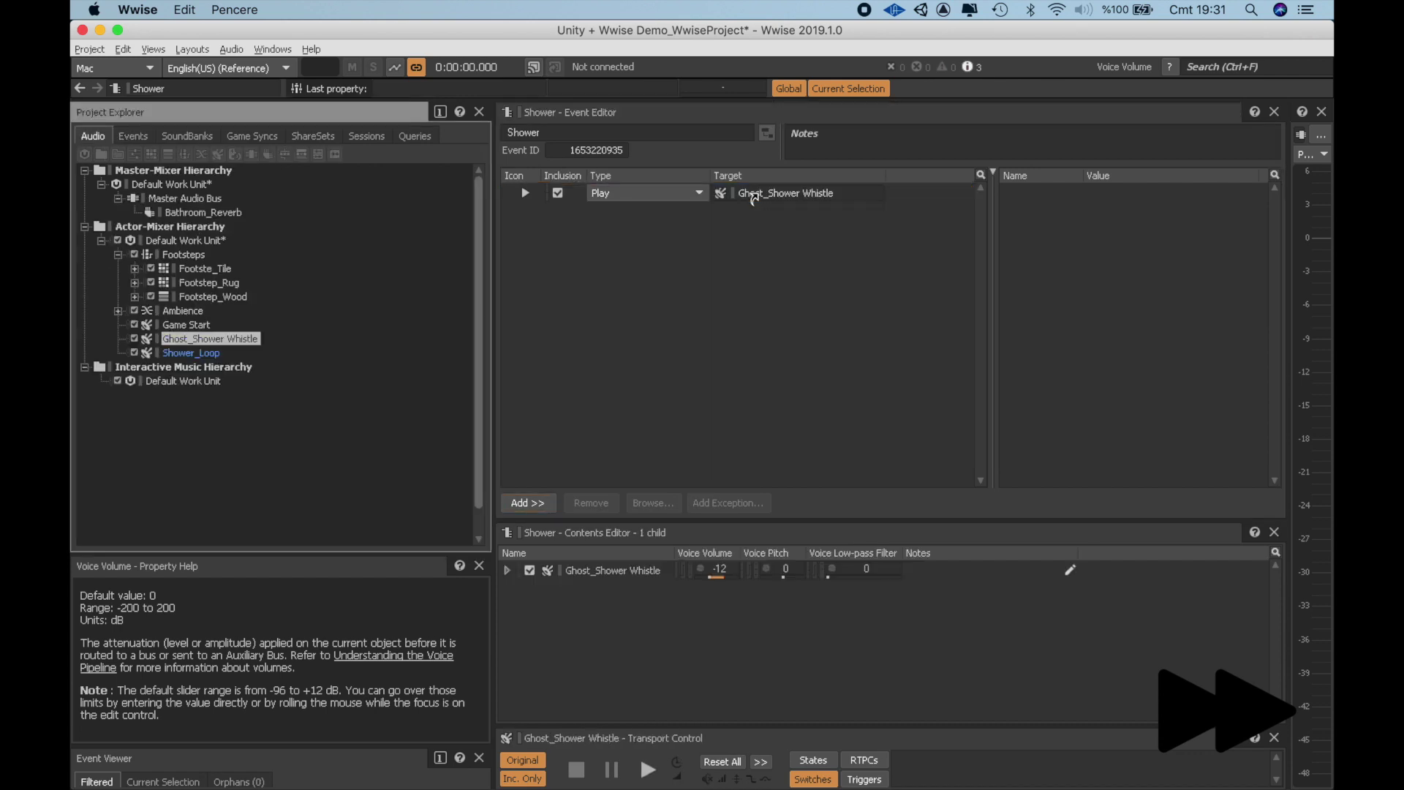
Create an event named Water in the Default Work Unit with a Play action targeting Shower_Loop
left_click(133, 136)
right_click(182, 186)
mouse_move(237, 196)
left_click(449, 256)
type("Water")
key("Return")
left_click(92, 136)
left_click_drag(192, 351, 759, 202)
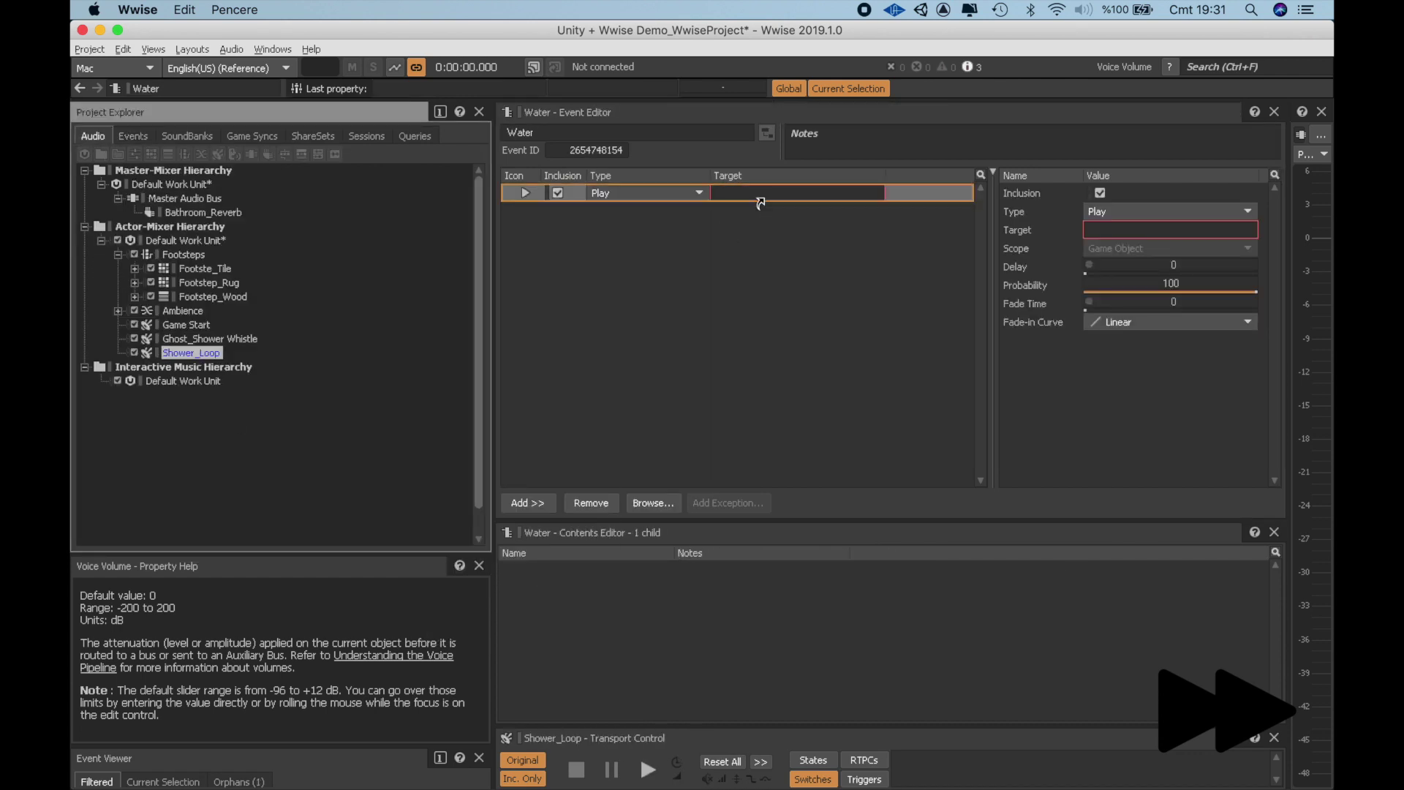
Create a SoundBank named Environment in the SoundBanks' Default Work Unit
left_click(187, 136)
right_click(182, 186)
left_click(574, 235)
type("Environment")
key("Return")
In the SoundBank layout, include the Environment bank, add the Shower and Water events to it, and generate all SoundBanks
left_click(192, 49)
left_click(244, 112)
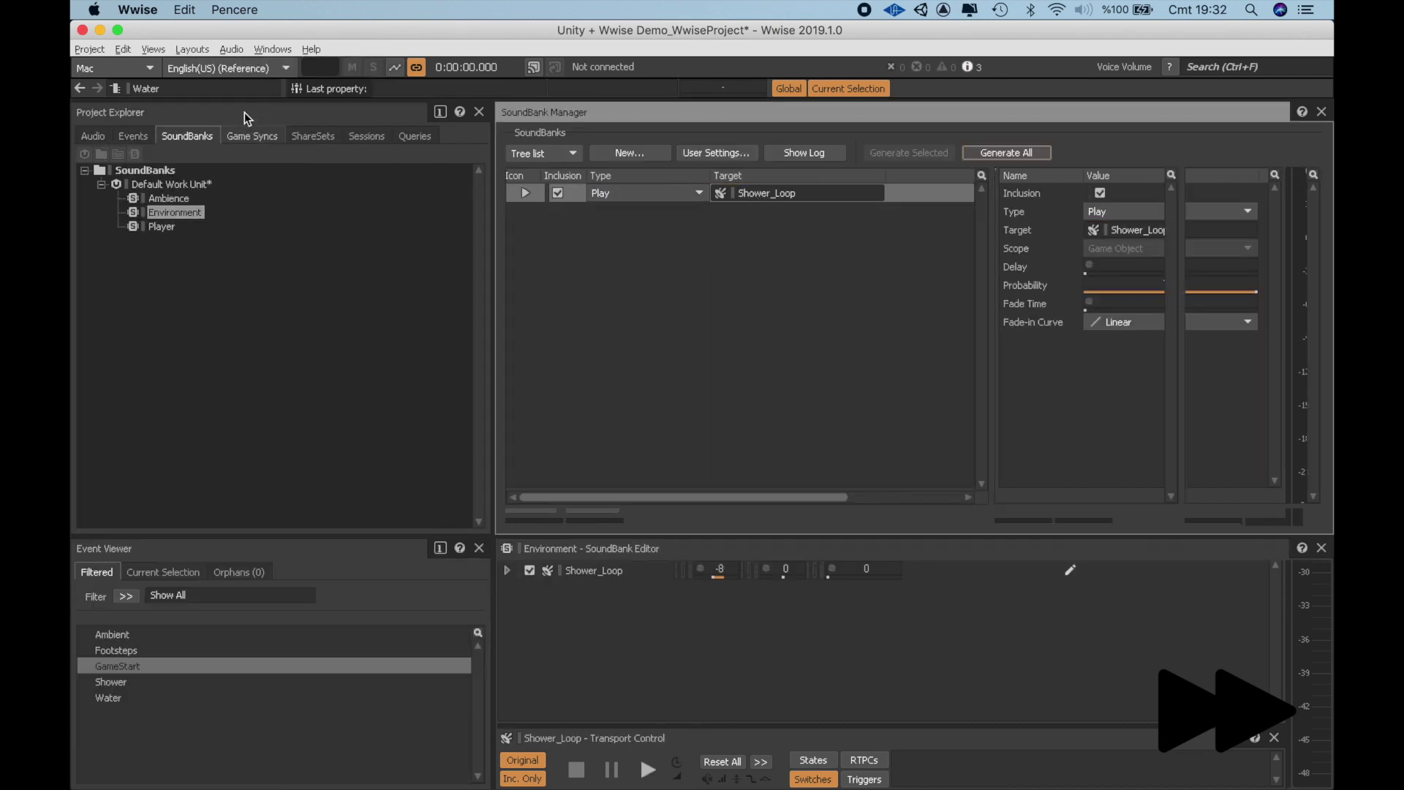
left_click(608, 243)
left_click(545, 248)
left_click_drag(120, 683, 650, 693)
left_click_drag(108, 697, 661, 695)
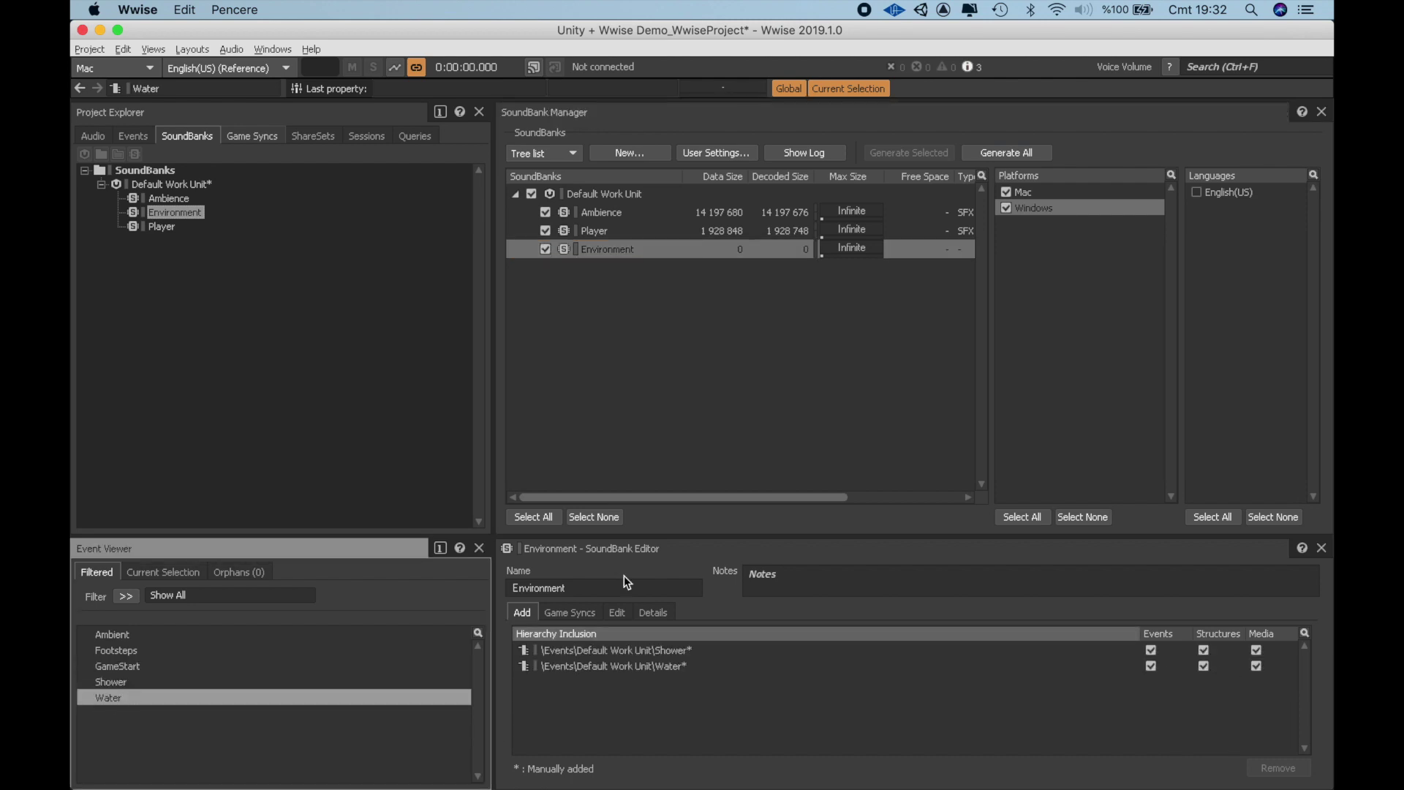
left_click(1021, 154)
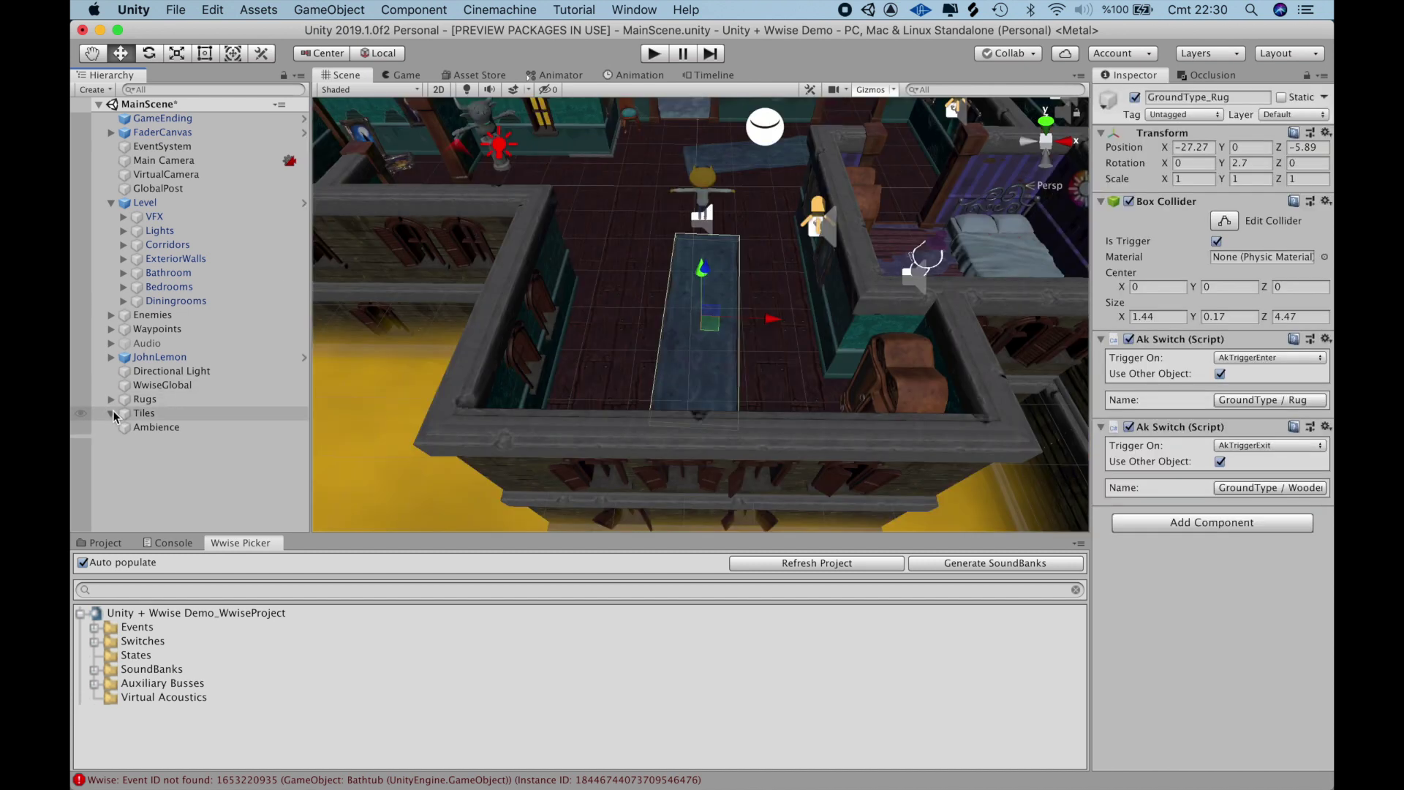
Switch to Unity and add the Bathroom_Reverb auxiliary bus to the GroundType_Tile trigger under Tiles
left_click(112, 413)
left_click(164, 427)
double_click(166, 427)
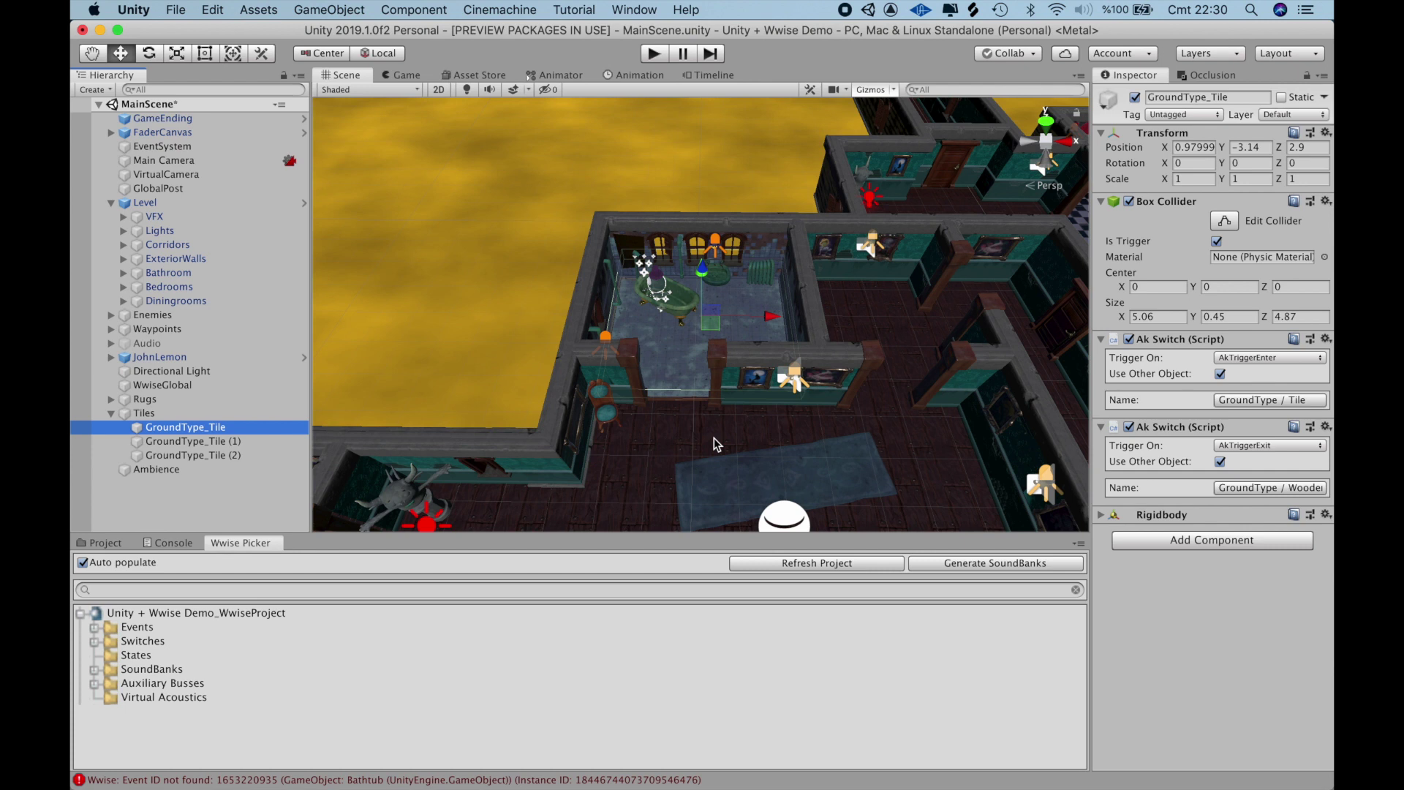
left_click(95, 686)
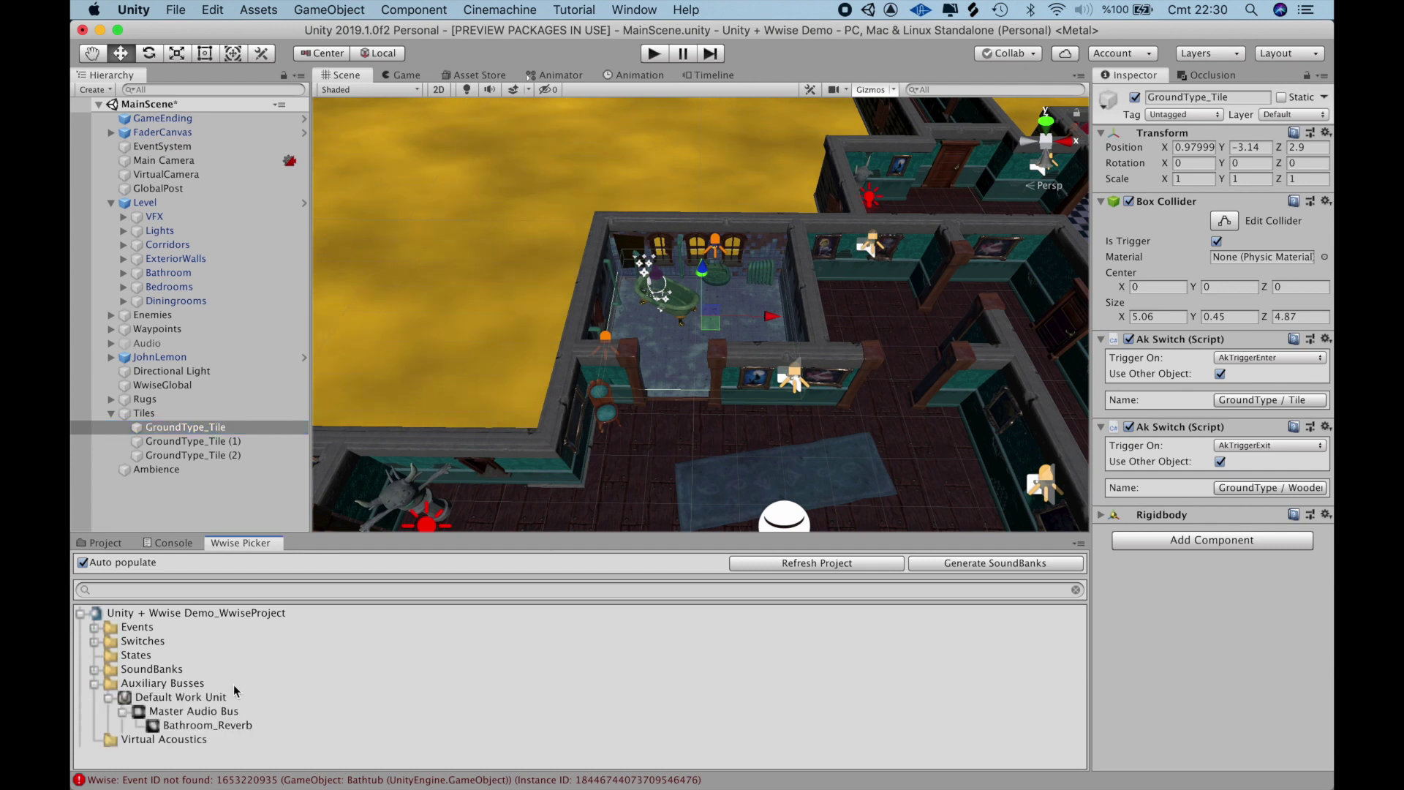
left_click(210, 728)
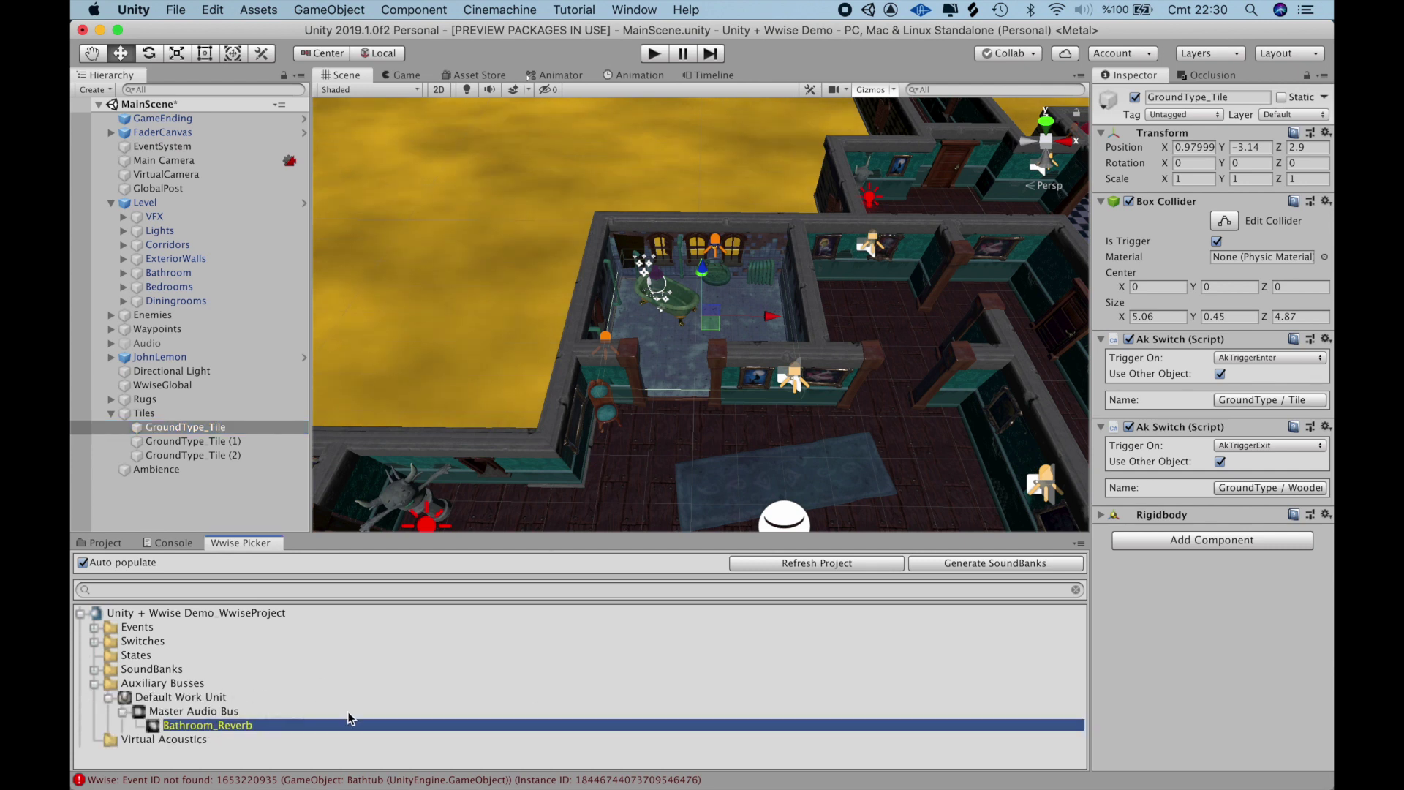
left_click_drag(351, 719, 1135, 593)
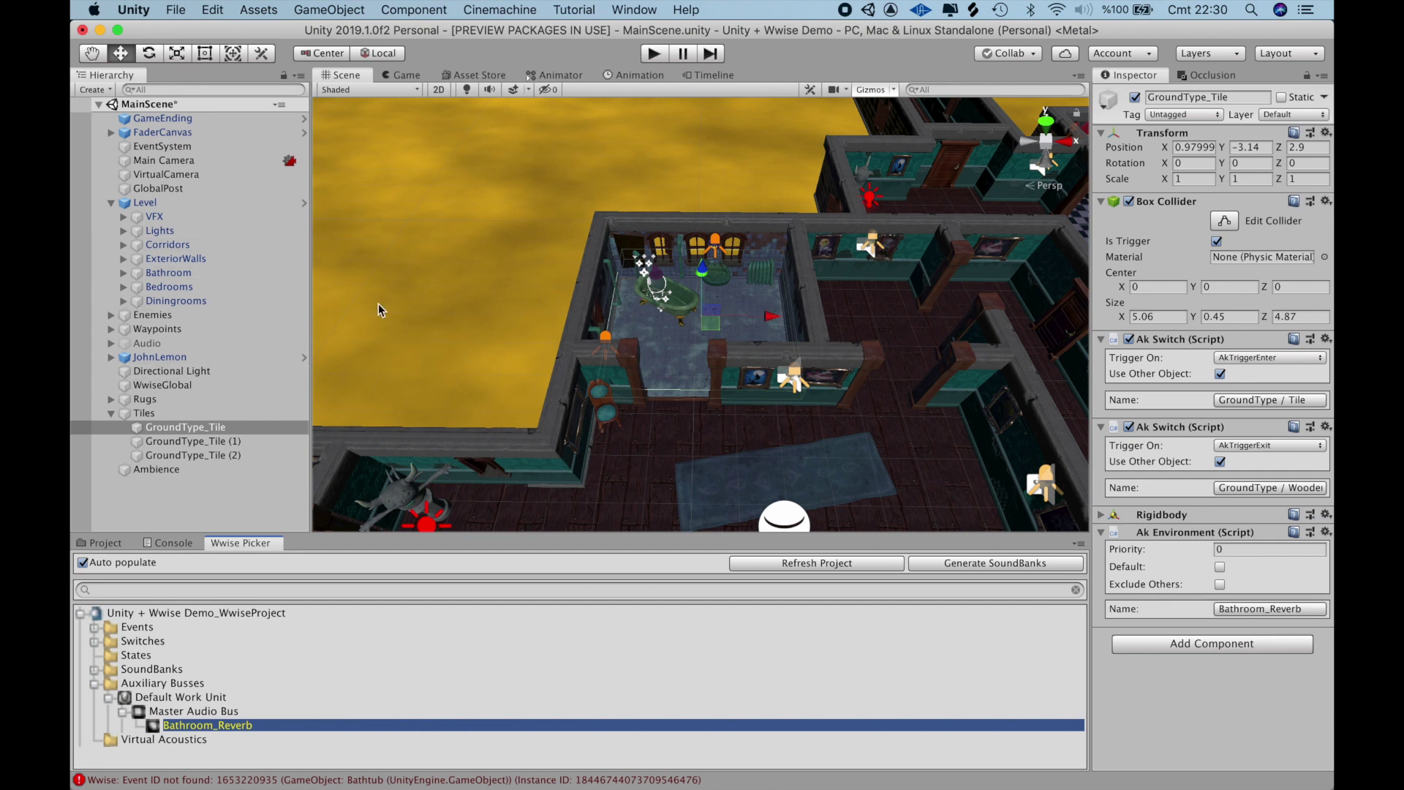
Attach the Shower and Water events to the Bathtub mesh inside the Bathroom group's BathTub object
left_click(124, 272)
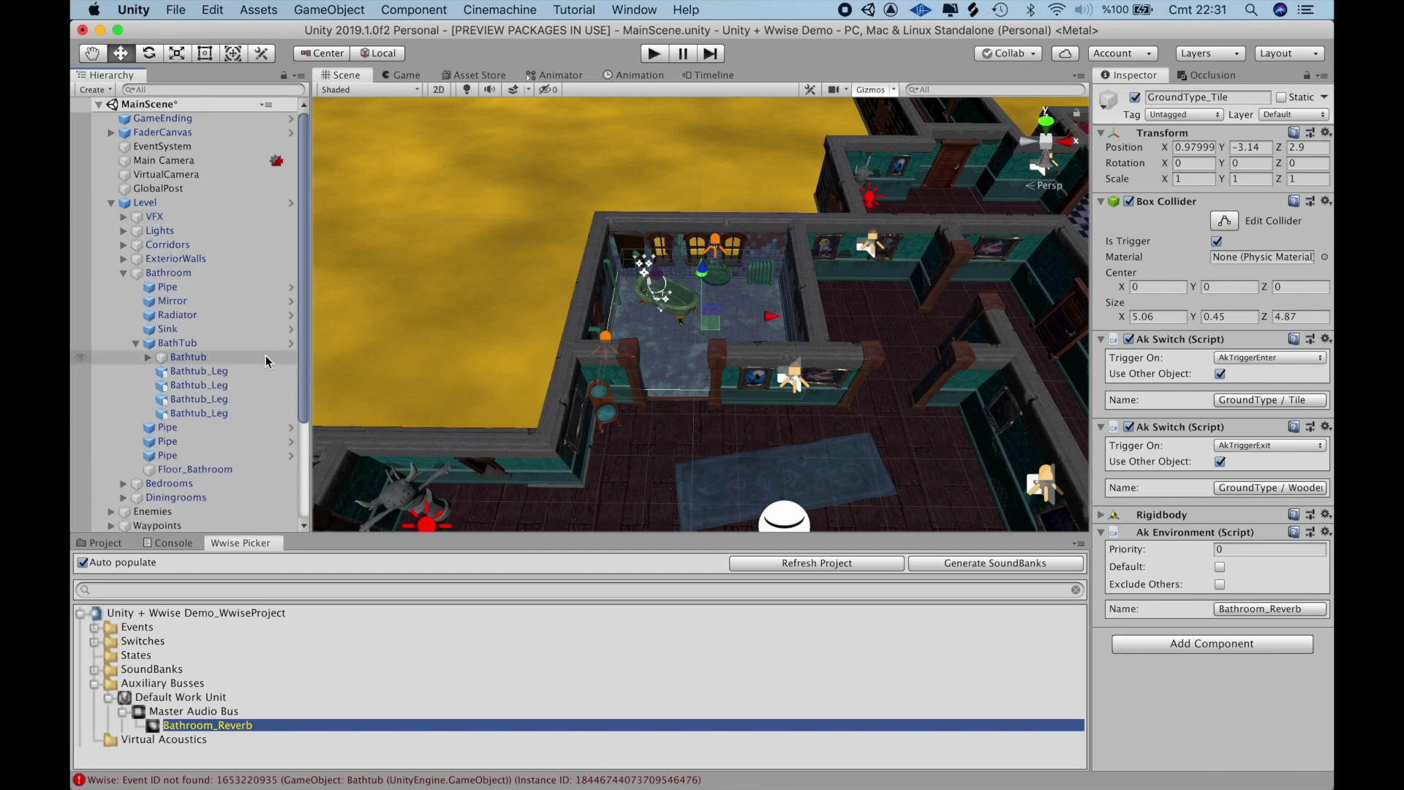
left_click(239, 345)
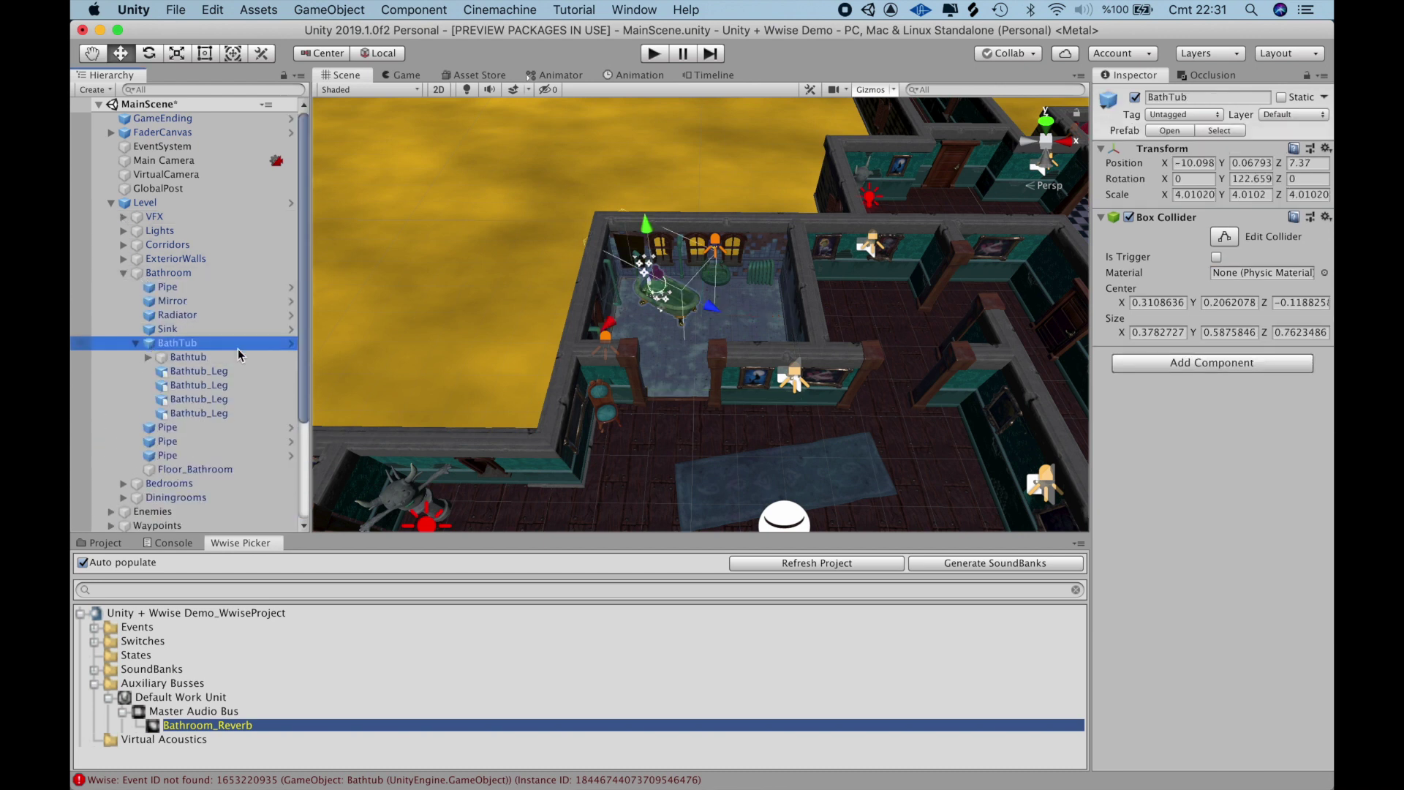
key("f")
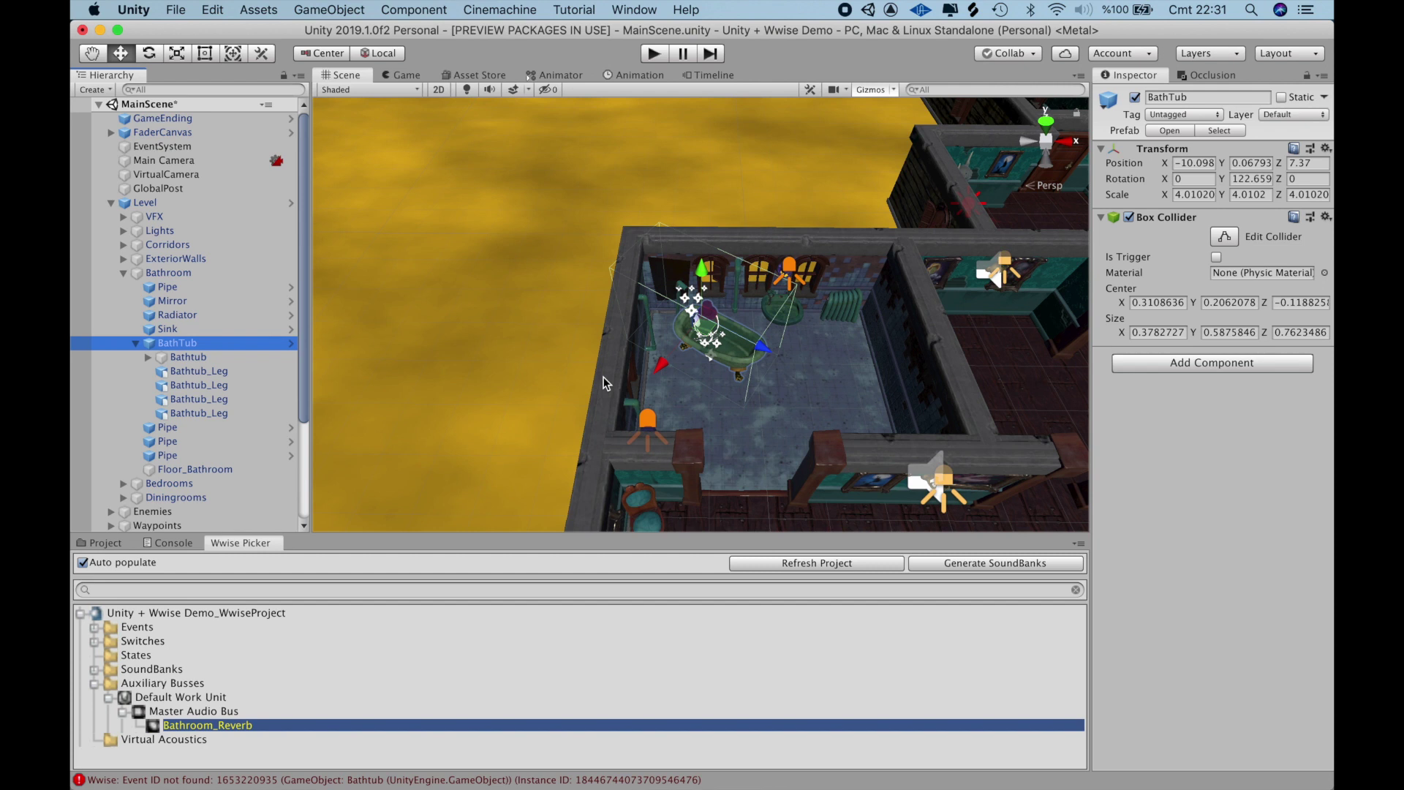
left_click(175, 357)
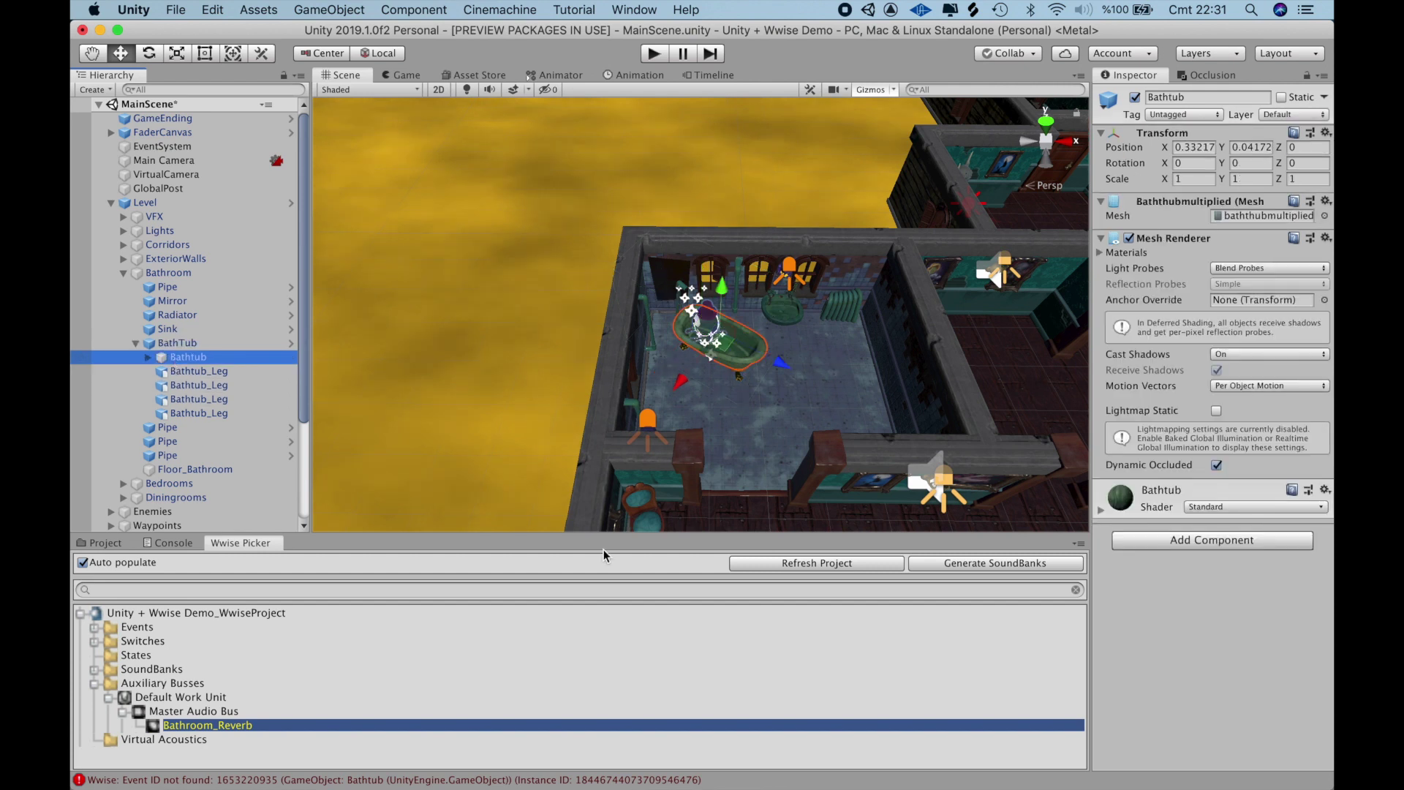
left_click(95, 683)
left_click(95, 626)
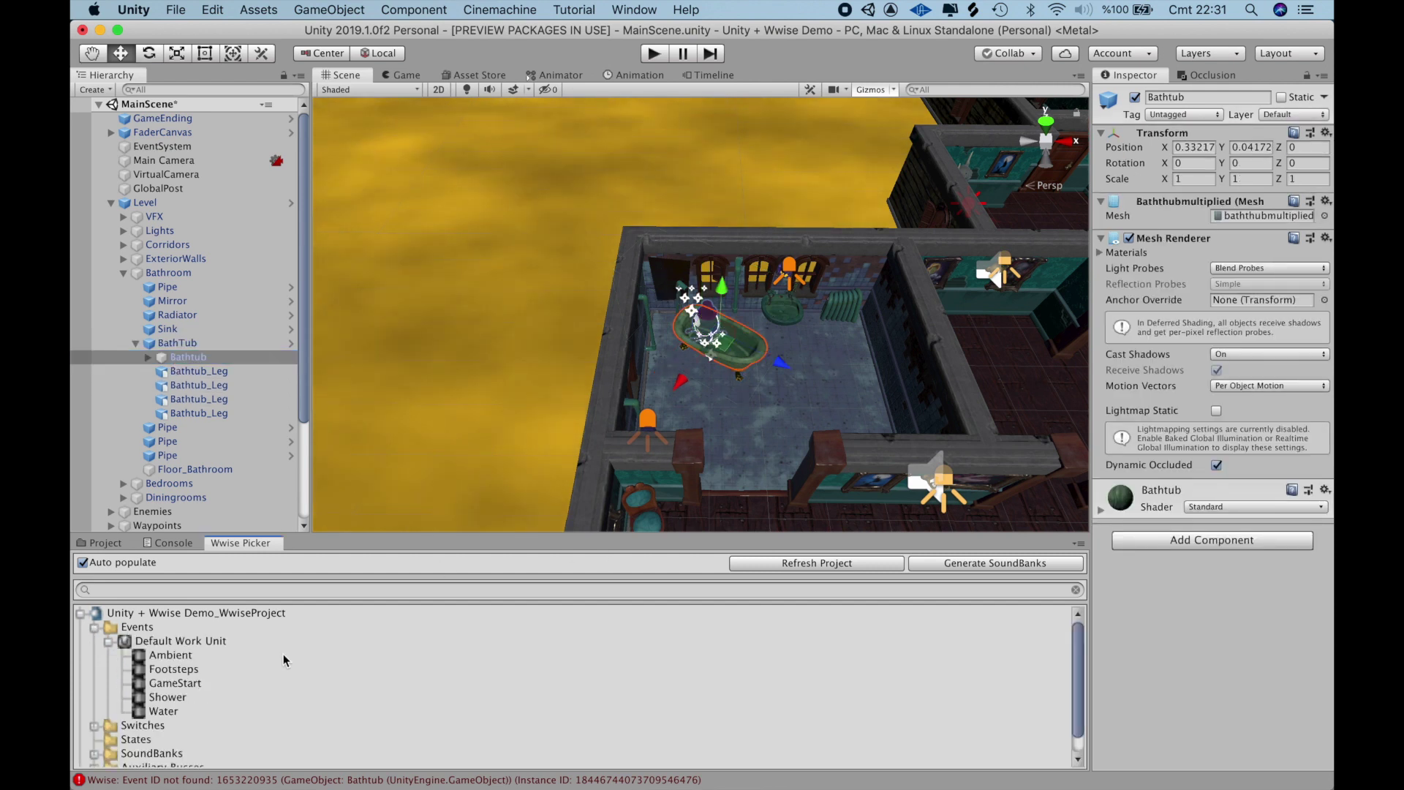
scroll(176, 671, "down", 1)
left_click(207, 679)
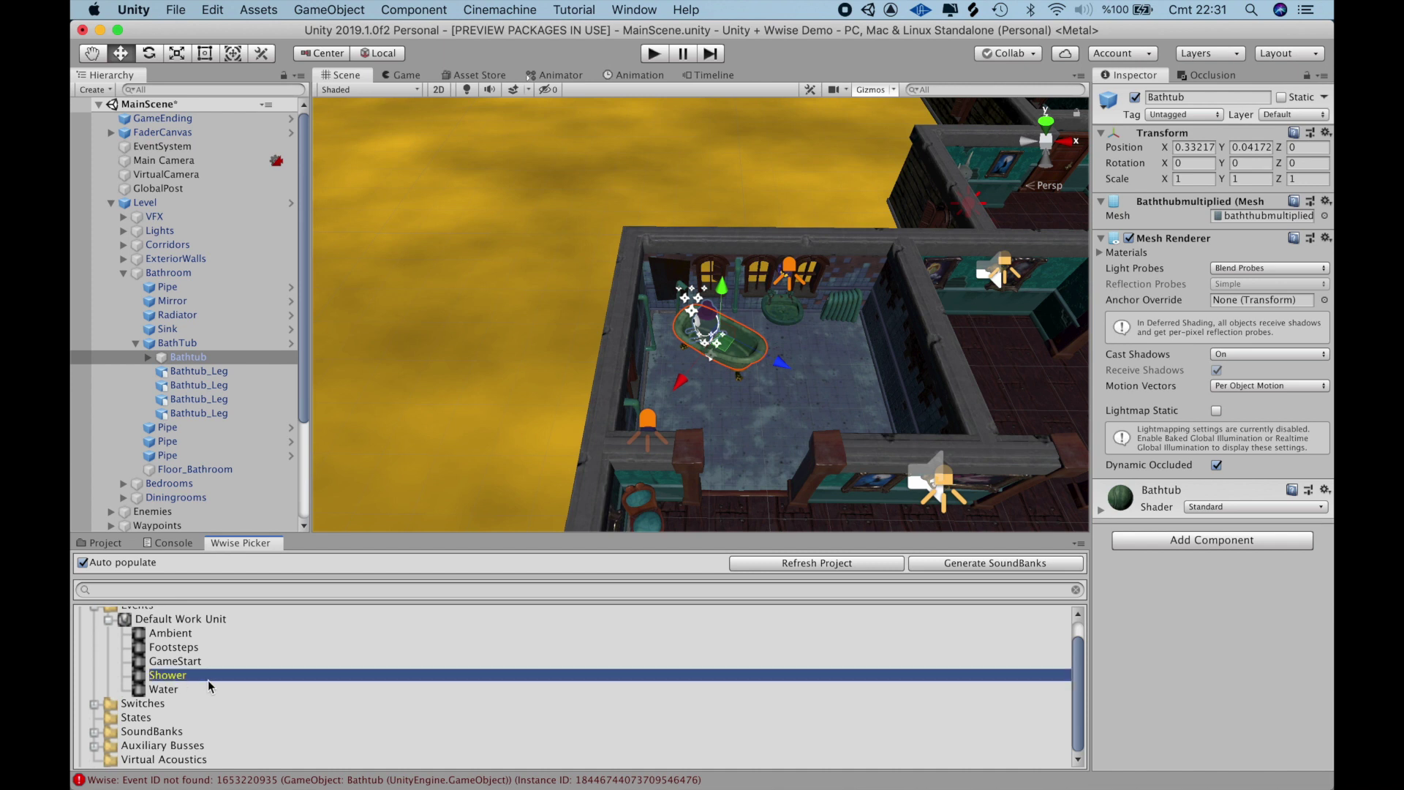
left_click_drag(174, 681, 1172, 504)
left_click_drag(181, 689, 1217, 603)
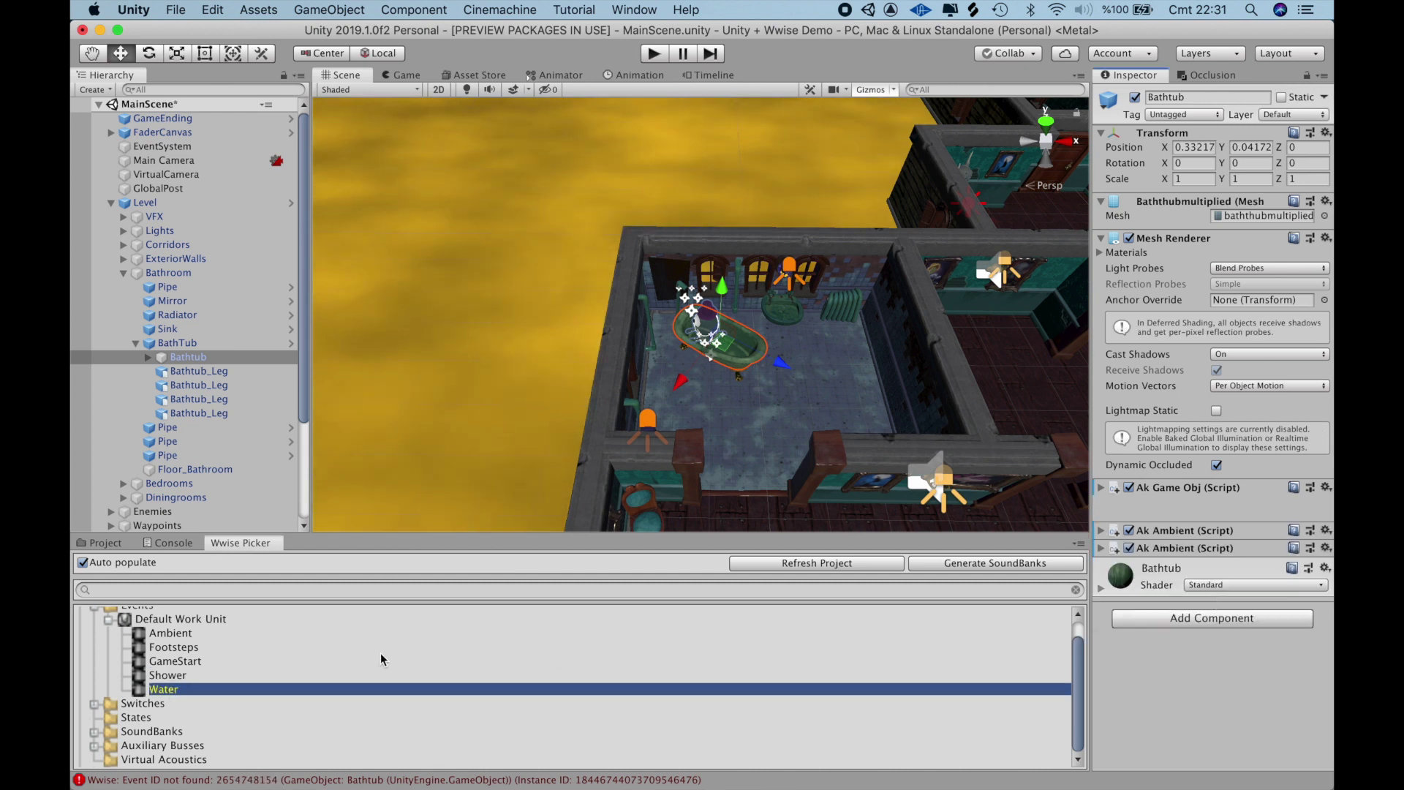
Attach the Environment SoundBank to the Bathtub object and run the scene to test the sounds
scroll(153, 649, "up", 1)
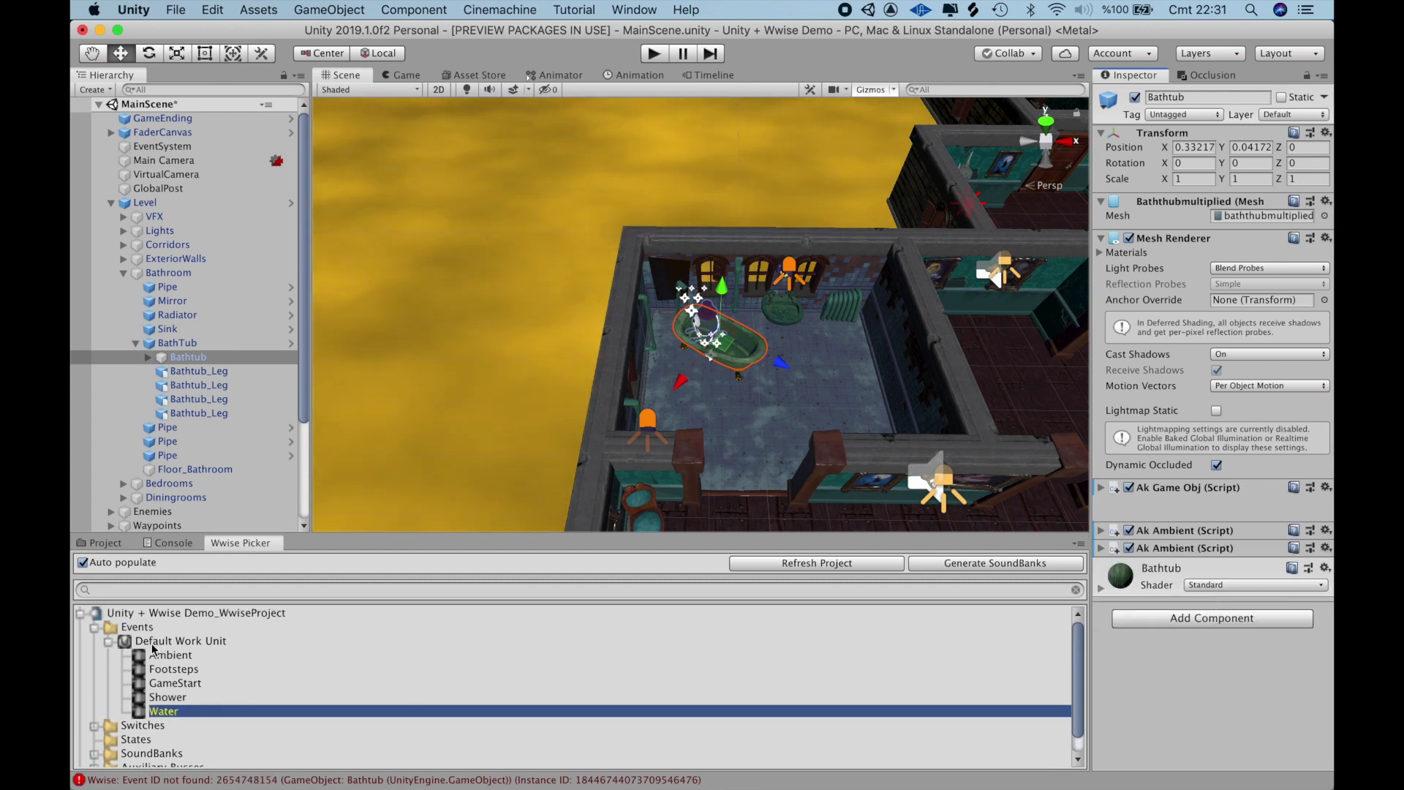
left_click(96, 627)
left_click(94, 670)
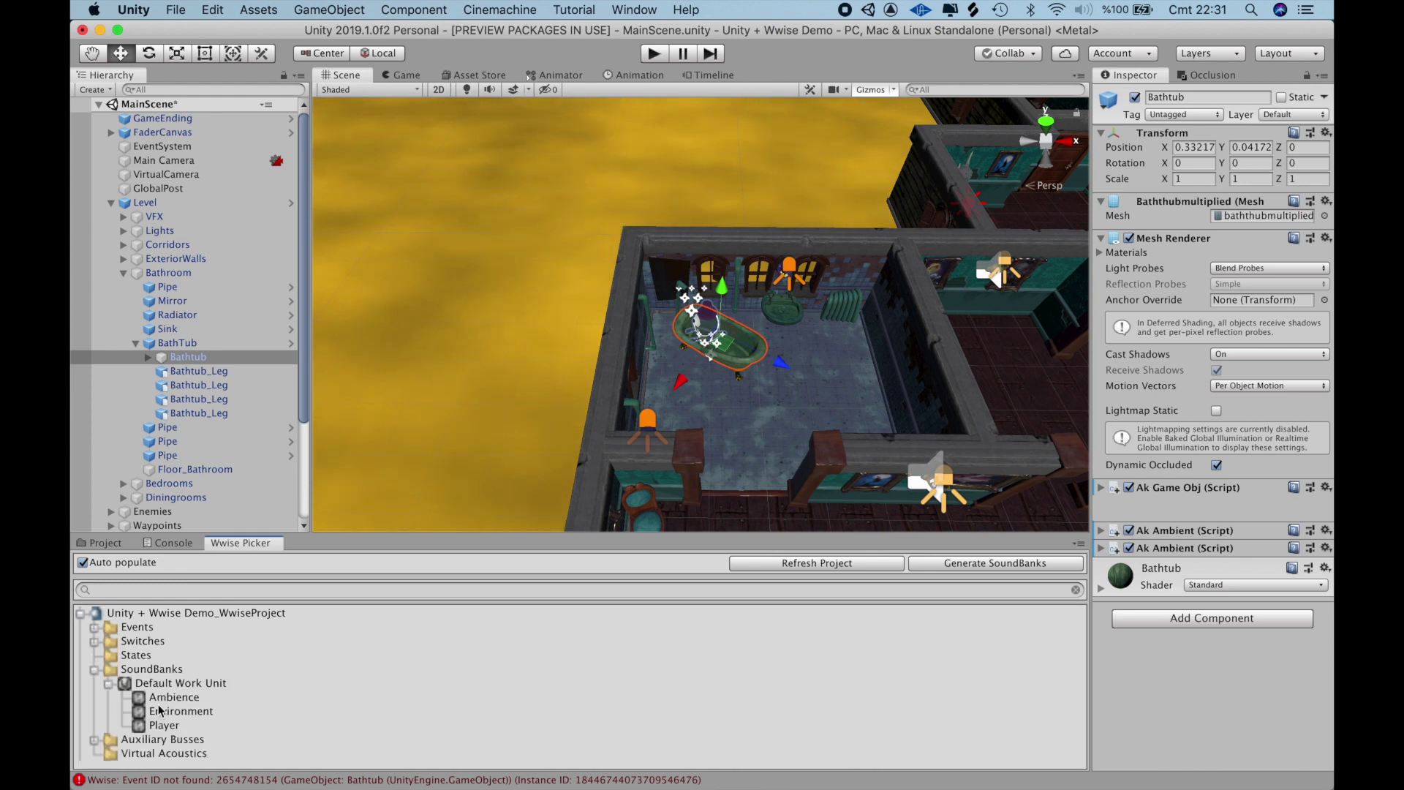
left_click_drag(179, 712, 1260, 668)
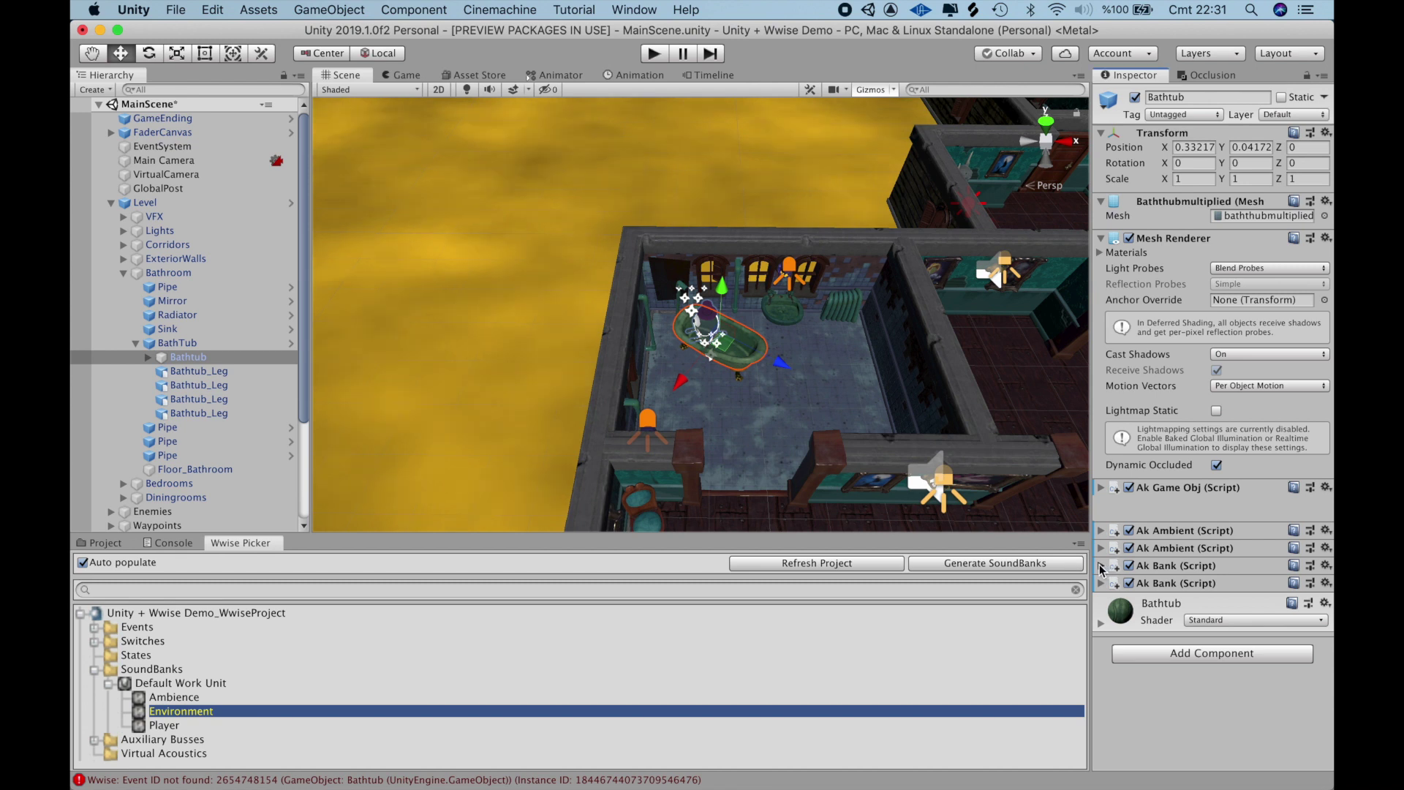
left_click(660, 54)
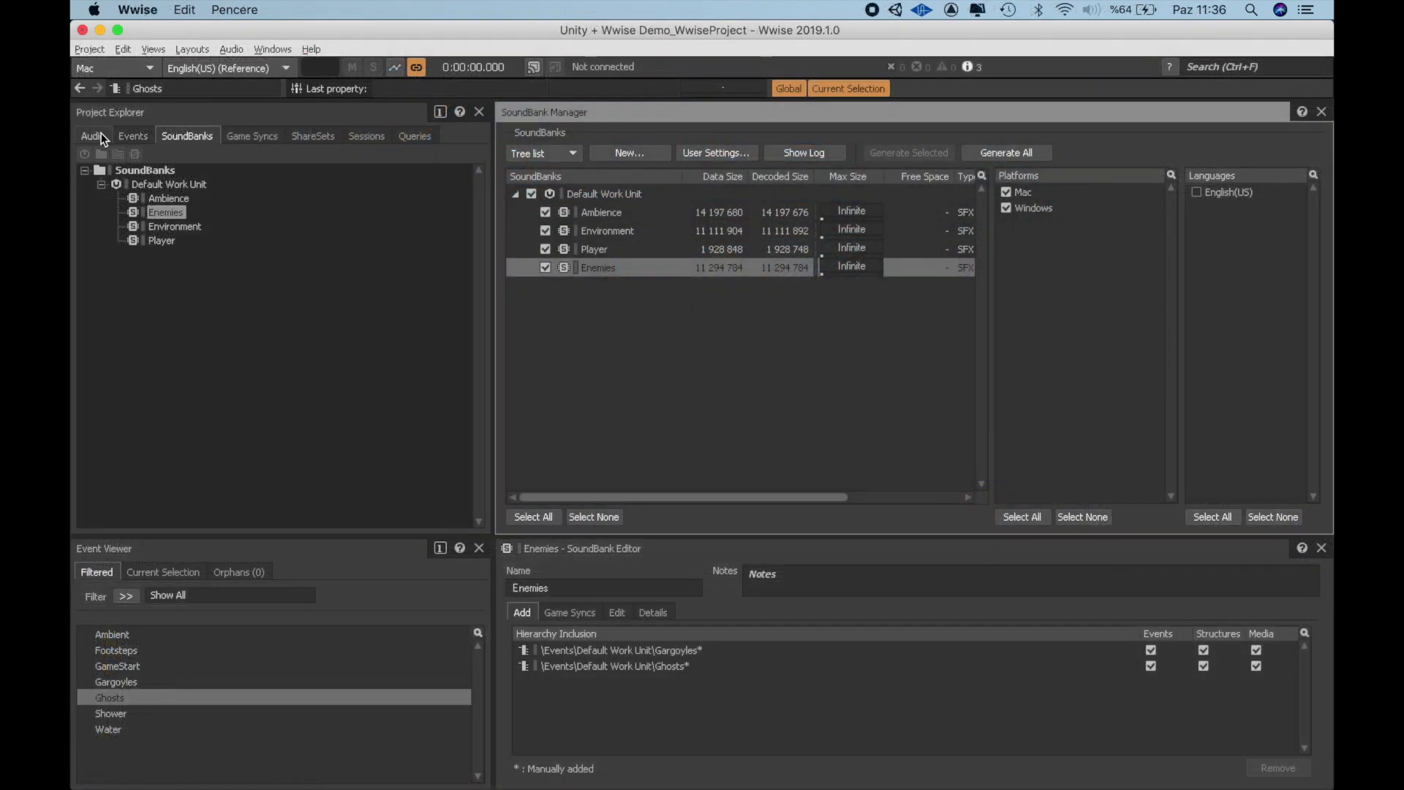
Switch to Wwise's Designer layout, assign a custom attenuation to the Gargoyle container and open it for editing
left_click(92, 136)
left_click(192, 49)
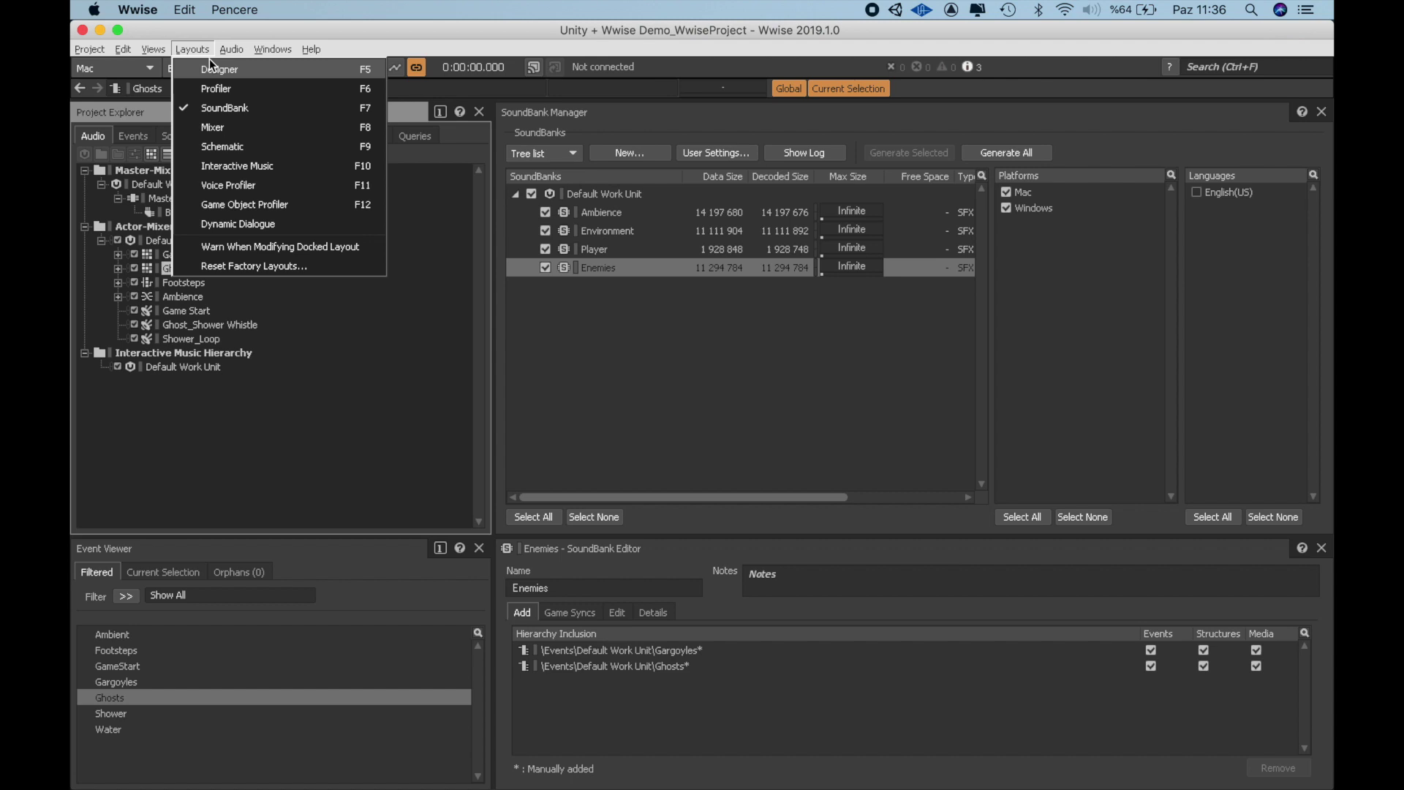
left_click(211, 65)
left_click(182, 254)
left_click(716, 173)
left_click(540, 378)
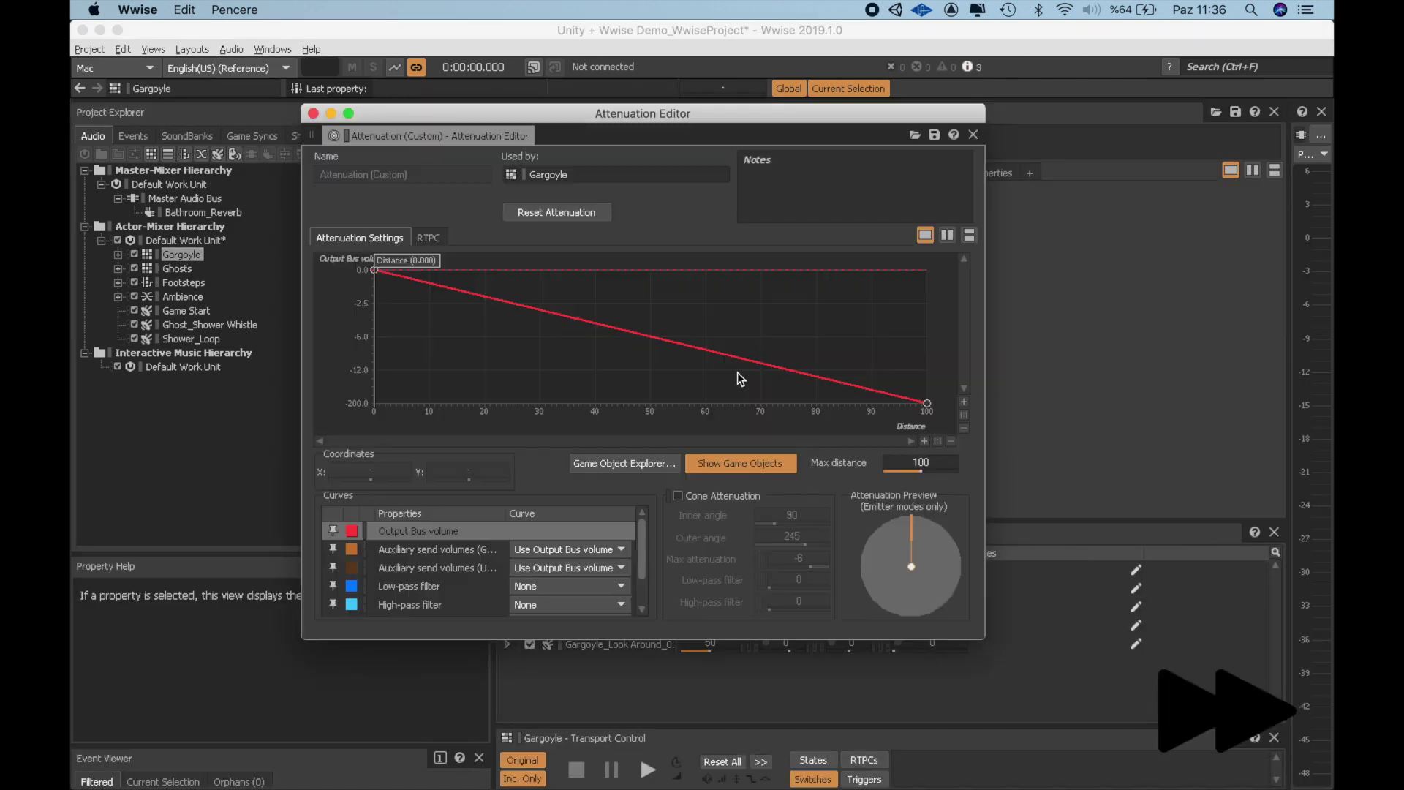
Set the Gargoyle attenuation's low-pass filter curve to Custom and its max distance to 6, and enable Cone Attenuation
left_click(568, 586)
left_click(534, 612)
left_click_drag(407, 260, 375, 261)
left_click(677, 496)
left_click_drag(911, 528, 900, 437)
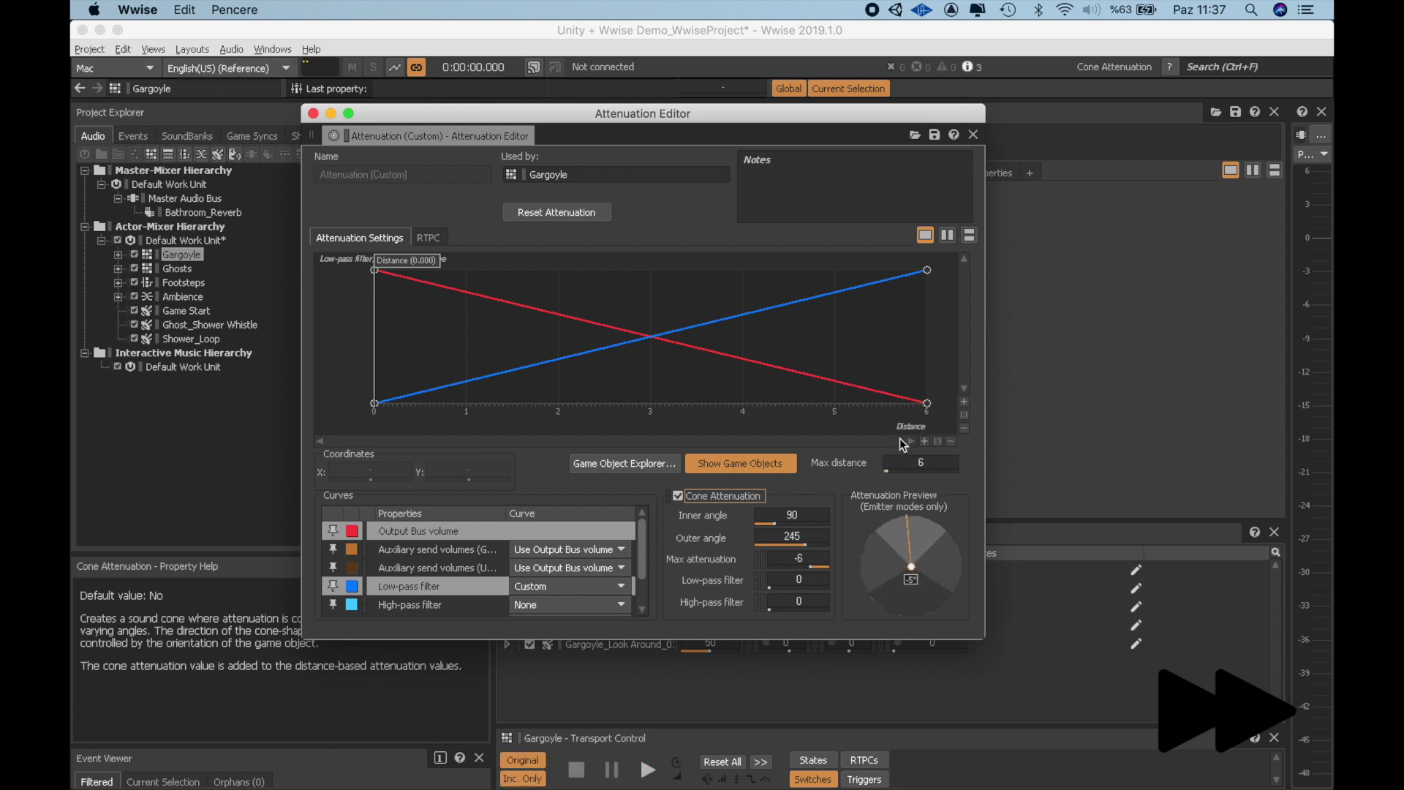
Audition the Gargoyle sound with Cone Attenuation by moving the emitter around the attenuation preview, and turn the cone off
left_click(677, 496)
left_click_drag(468, 114, 570, 106)
left_click(628, 302)
left_click(965, 563)
left_click(780, 488)
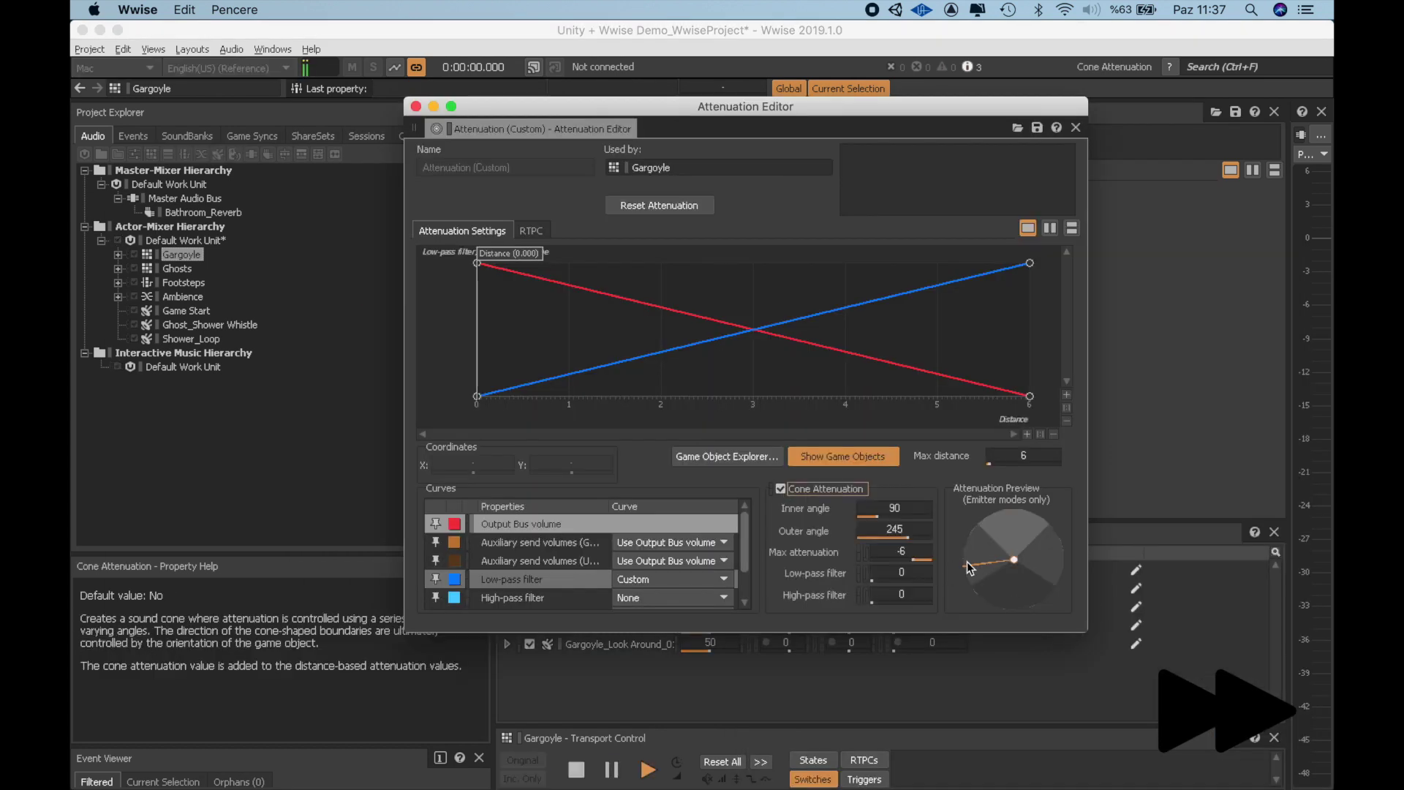
left_click_drag(968, 567, 1012, 548)
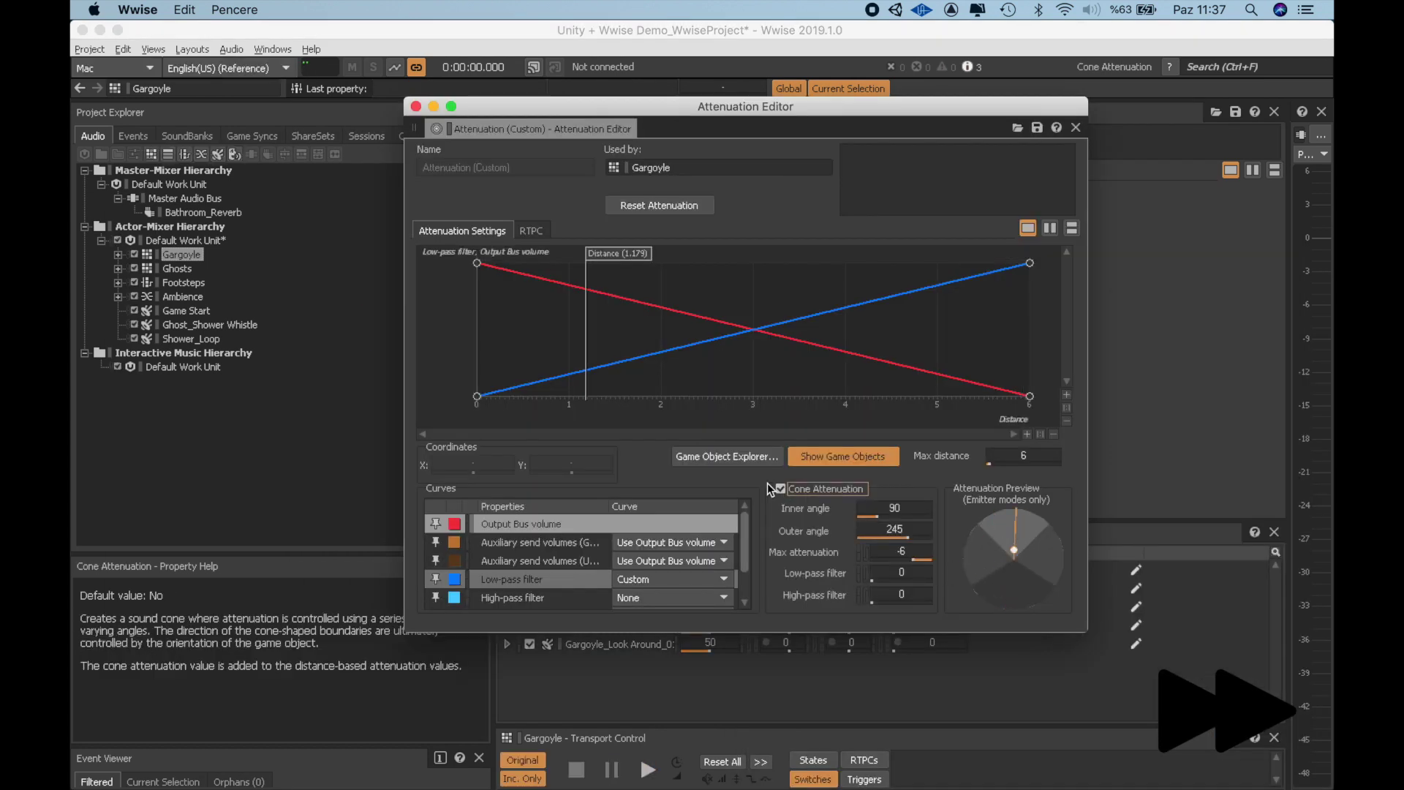
left_click(780, 488)
Set the Gargoyle container's 3D Spatialization to None and replace its attenuation with a fresh custom one, opened for editing
key("Escape")
left_click(681, 299)
left_click(629, 313)
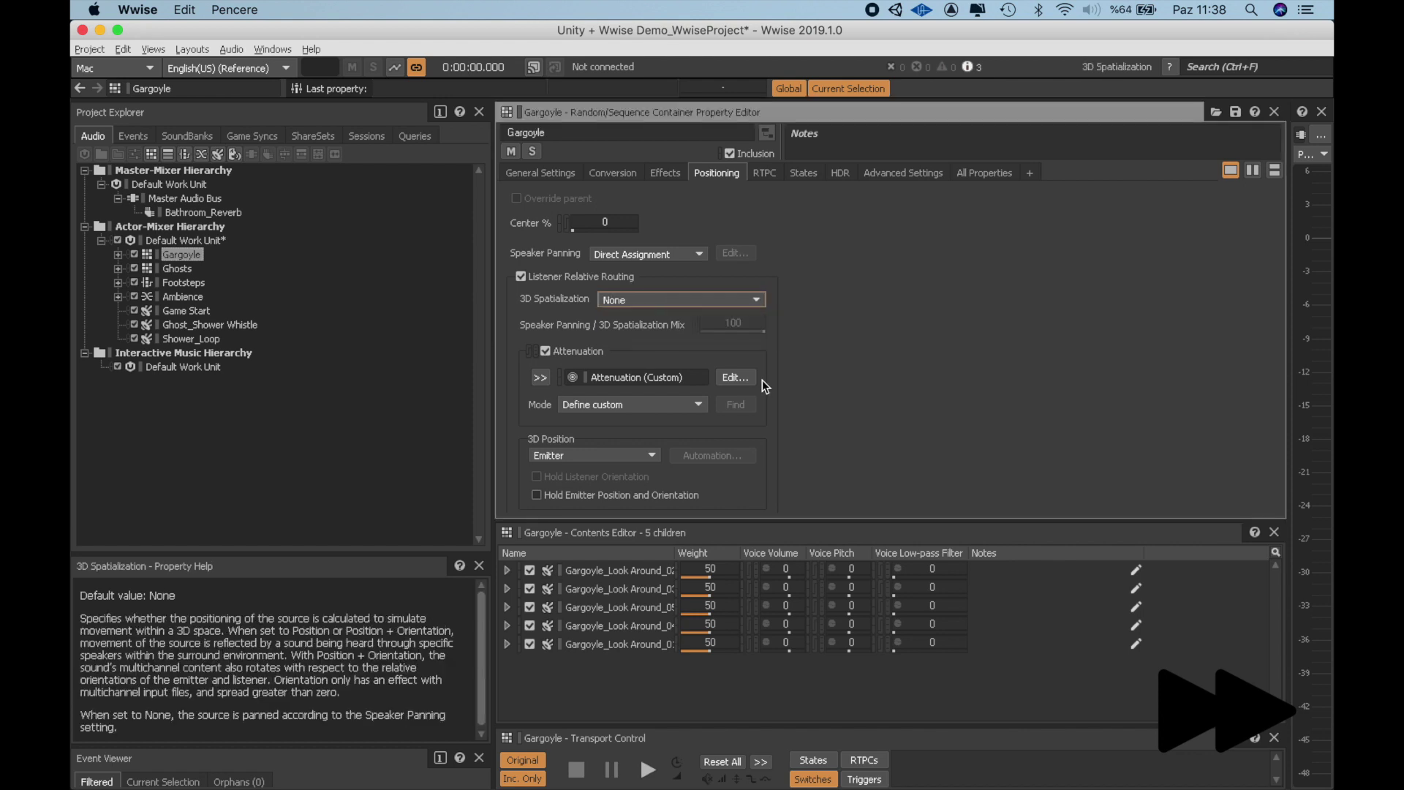
left_click(743, 377)
left_click(421, 107)
left_click(540, 377)
left_click(585, 410)
left_click(541, 377)
left_click(647, 429)
left_click(735, 377)
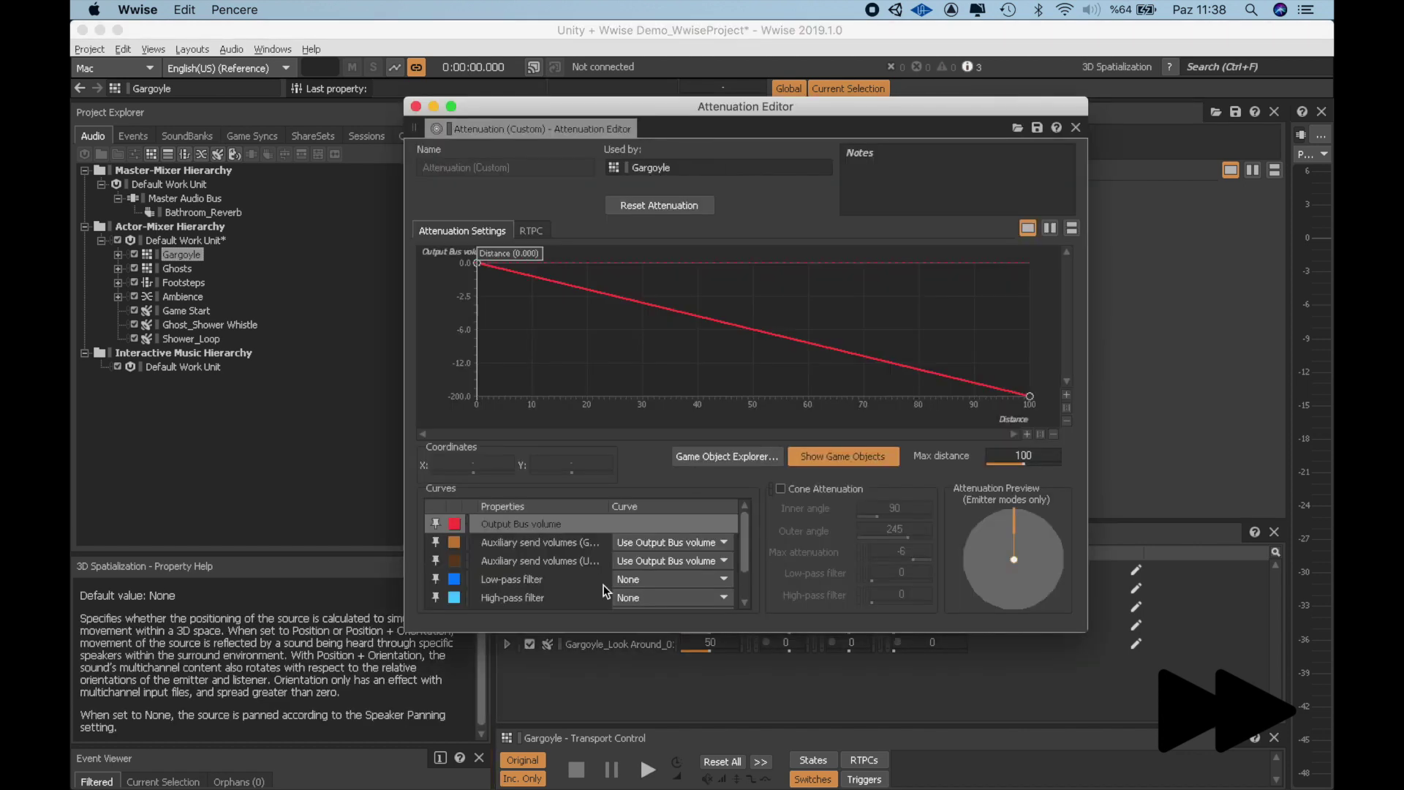
Give the Gargoyle attenuation a custom low-pass filter curve and a max distance of 5
left_click(643, 579)
left_click(633, 606)
left_click(1023, 455)
type("5")
key("Return")
left_click(415, 106)
Assign a custom attenuation to the Ghosts container and set its max distance to 6
left_click(177, 268)
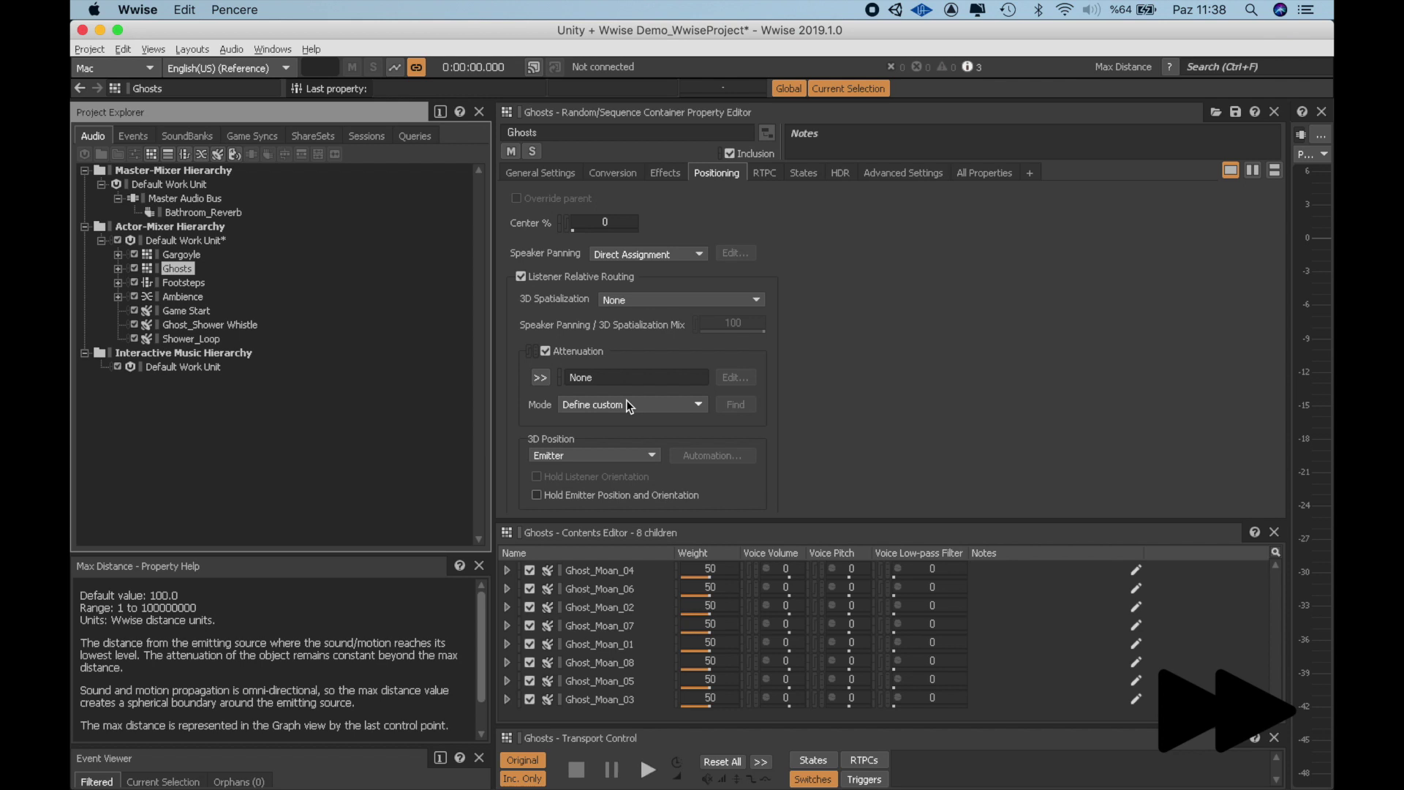
left_click(540, 377)
left_click(627, 425)
left_click(734, 377)
left_click_drag(1023, 457, 993, 476)
Set the Ghosts attenuation's low-pass filter curve to Custom and add a curve point at about distance 2.9, value 22
left_click(674, 579)
left_click(644, 607)
double_click(743, 333)
left_click_drag(743, 333, 743, 366)
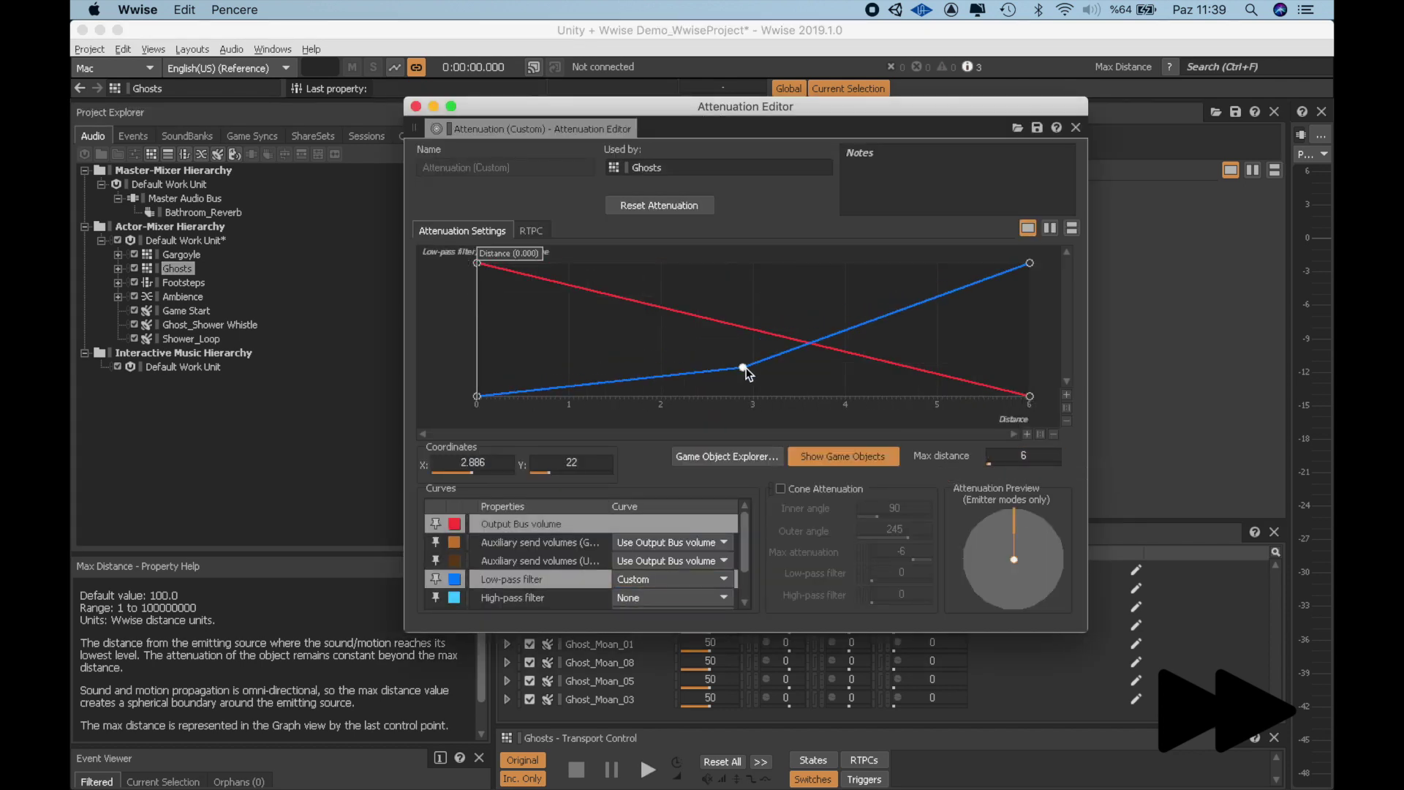
left_click(415, 106)
Check the Gargoyle attenuation once more and generate the SoundBanks for Mac and Windows
left_click(177, 254)
left_click(735, 378)
key("Escape")
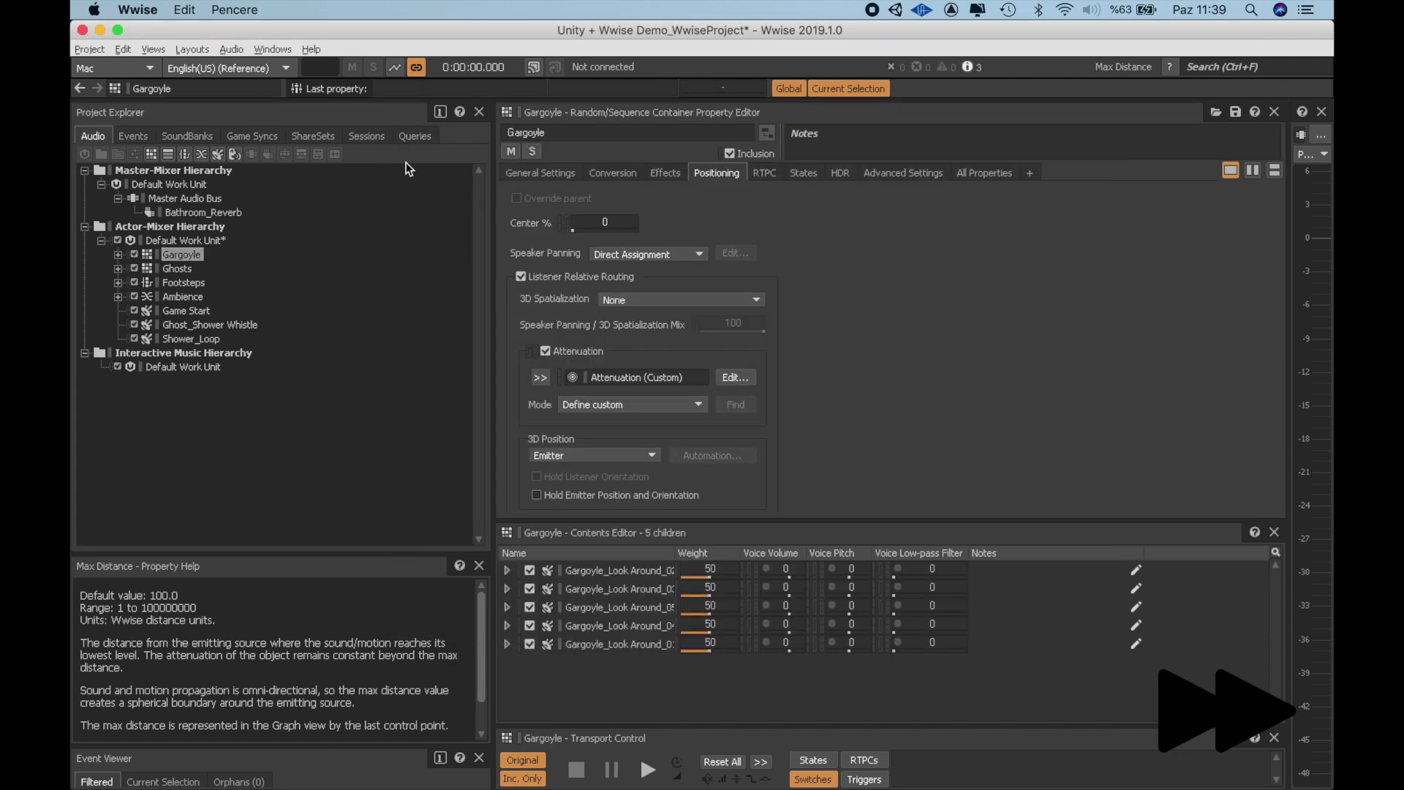
key("F7")
left_click(987, 153)
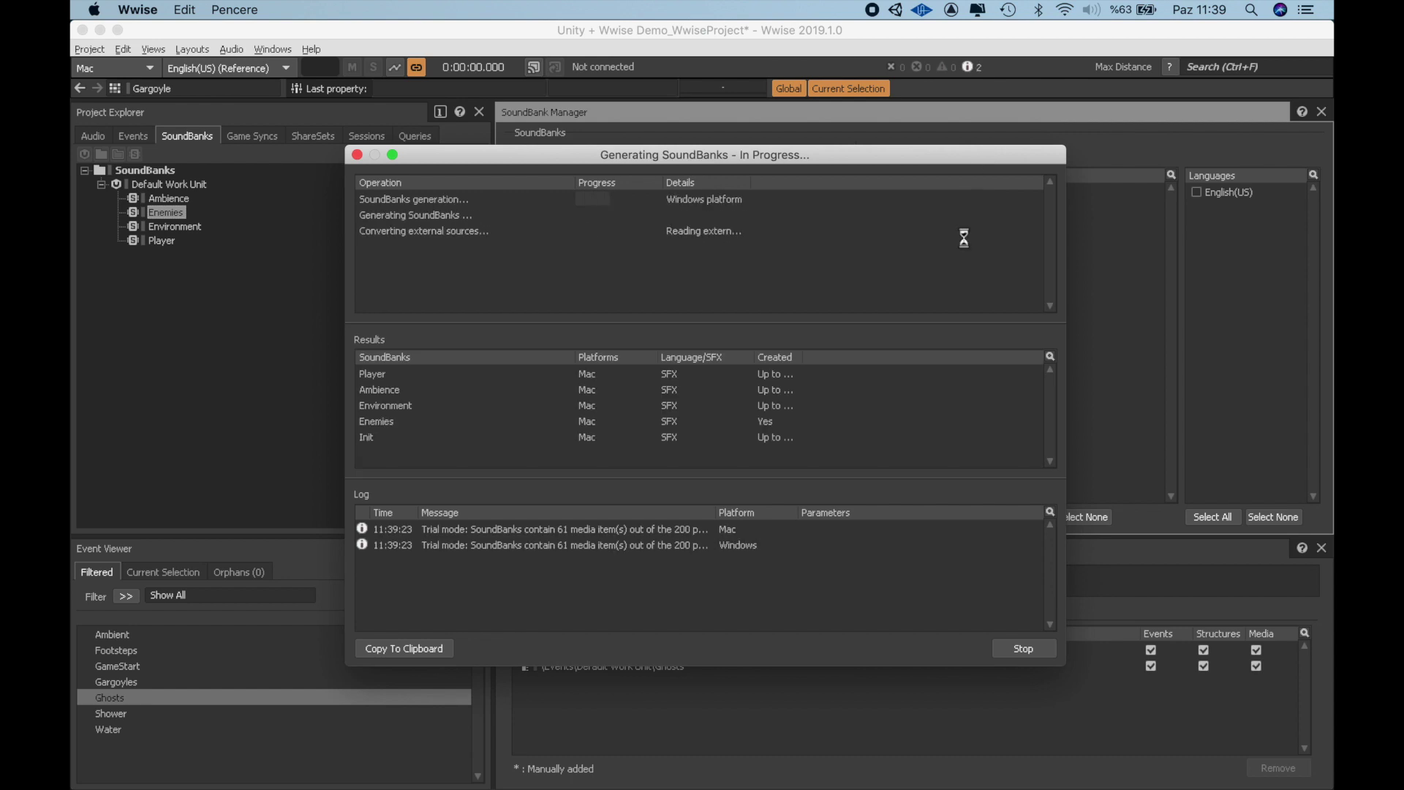
Switch to Unity, preview the Gargoyle@Idle animation and examine the footstep event settings on the John@Walk animation
left_click(1110, 508)
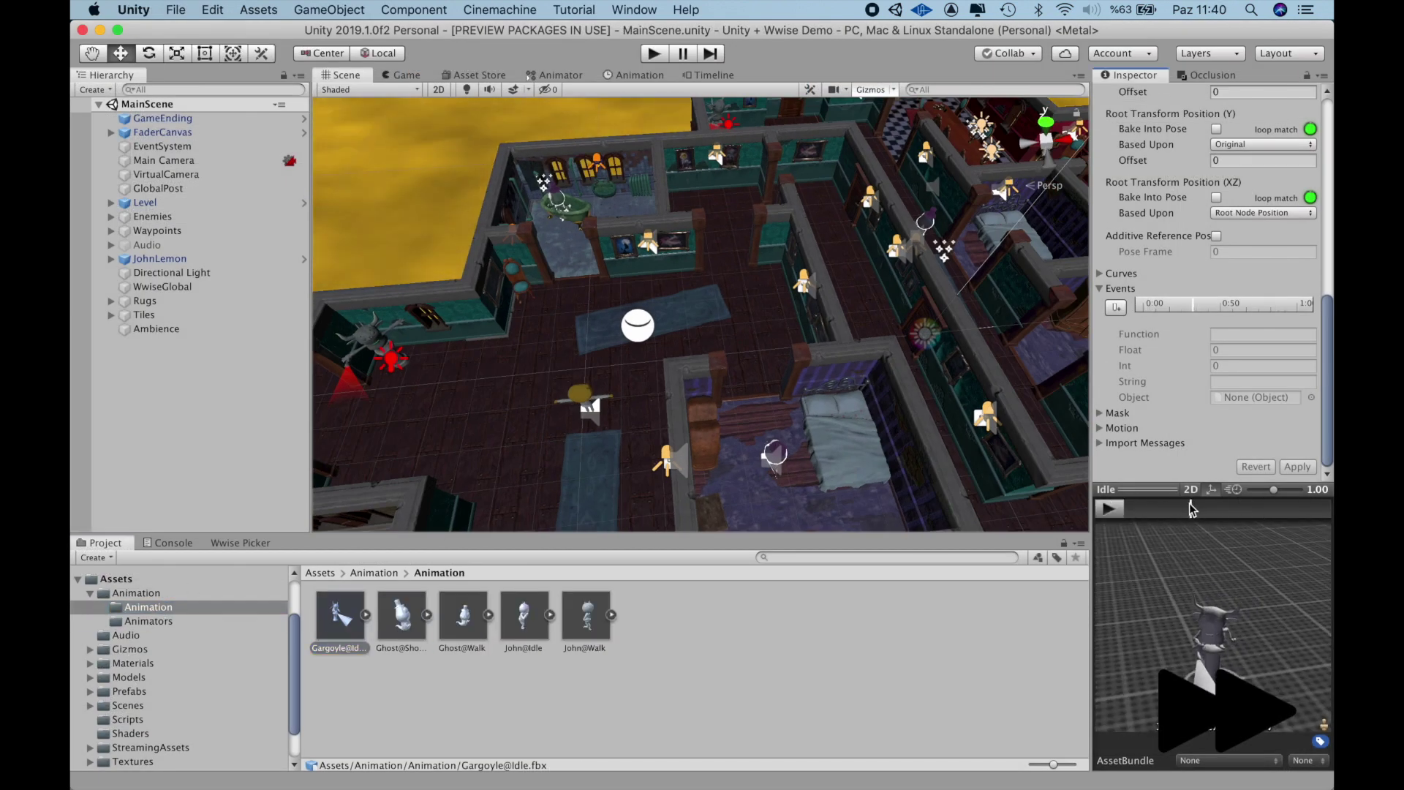
left_click(585, 617)
left_click(1195, 304)
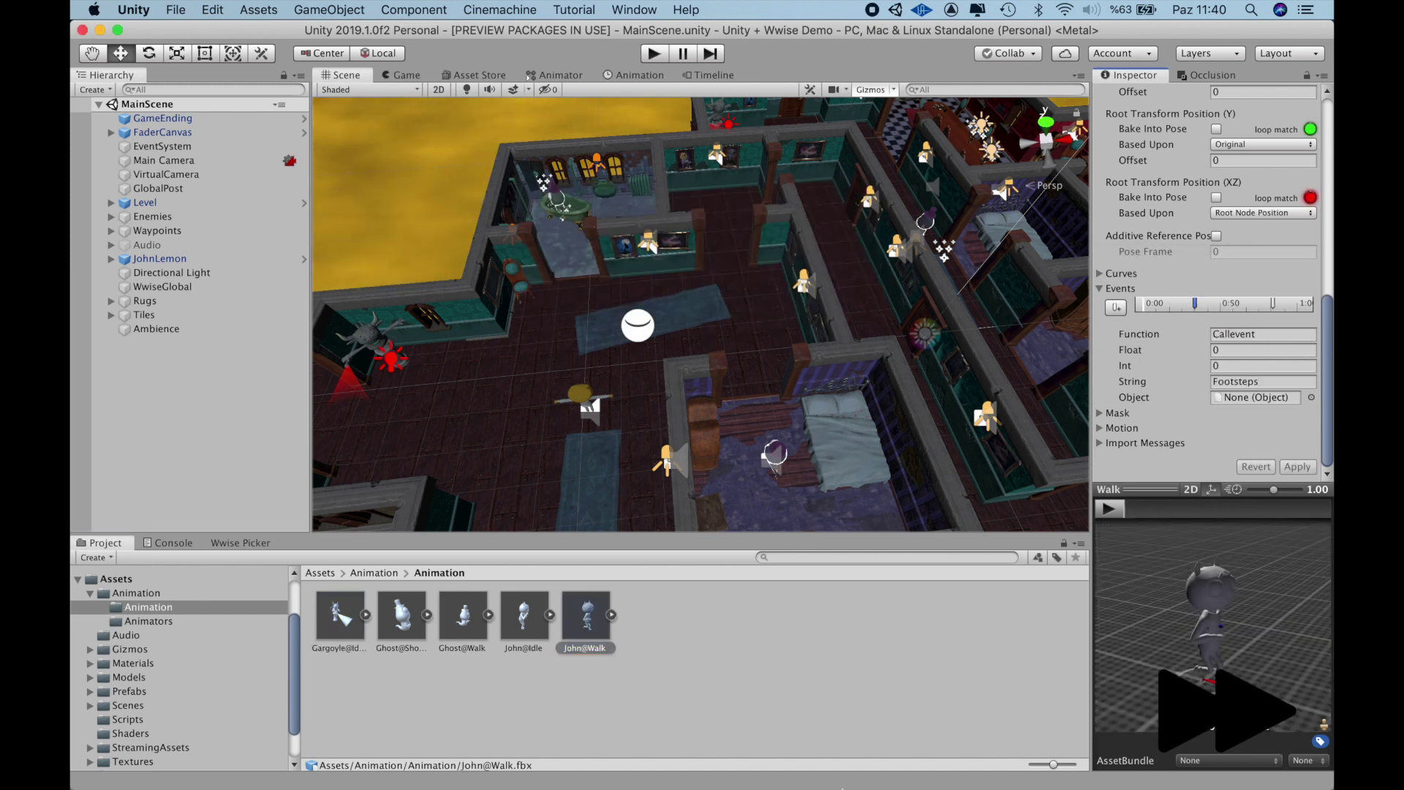
Add an animation event near the start of Gargoyle@Idle with function Callevent and string Gargoyles, and apply it
left_click(339, 616)
mouse_move(1141, 508)
left_mouse_down()
mouse_move(1208, 506)
mouse_move(1151, 506)
left_mouse_up()
left_click(1116, 308)
left_click(1276, 335)
type("Callevent")
key("Tab")
key("Tab")
key("Tab")
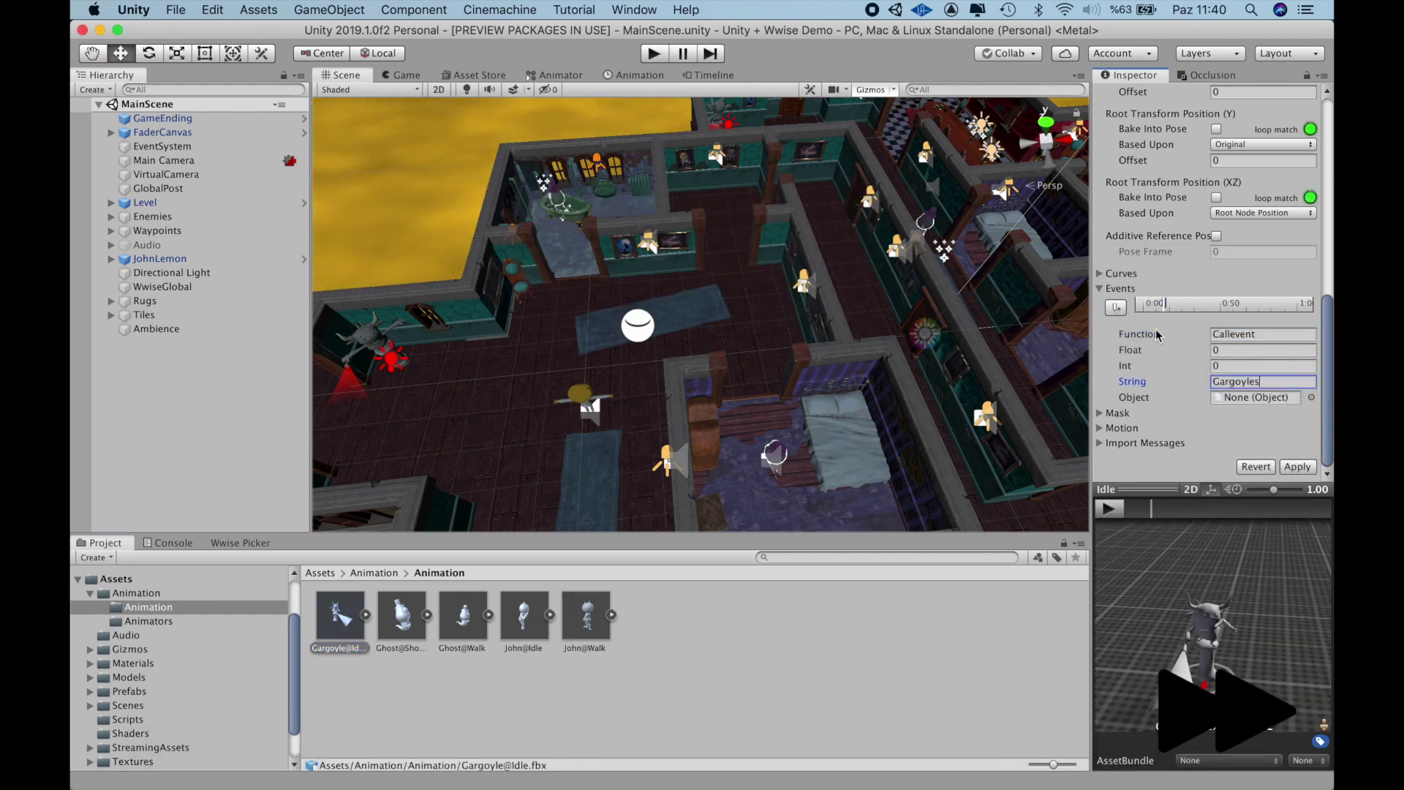
left_click(1296, 466)
Add a second Gargoyle@Idle animation event around the middle of the clip with function Callevent and string Gargoyles, and apply it
left_click(1163, 304)
mouse_move(1139, 510)
left_mouse_down()
mouse_move(1260, 510)
mouse_move(1239, 508)
left_mouse_up()
left_click(1115, 307)
left_click(1197, 334)
type("Callevent")
key("Tab")
key("Tab")
key("Tab")
type("G")
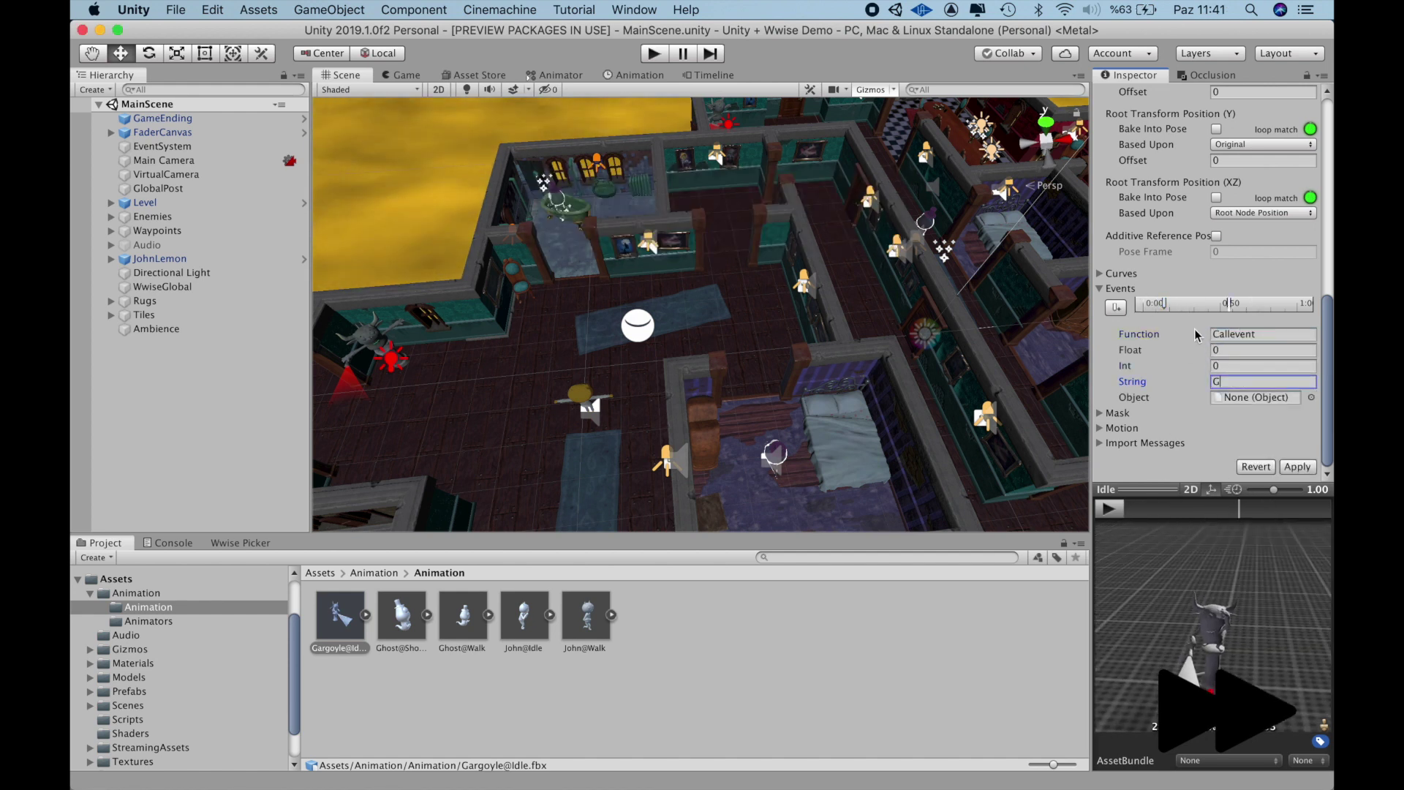
type("argoyles")
left_click(1296, 466)
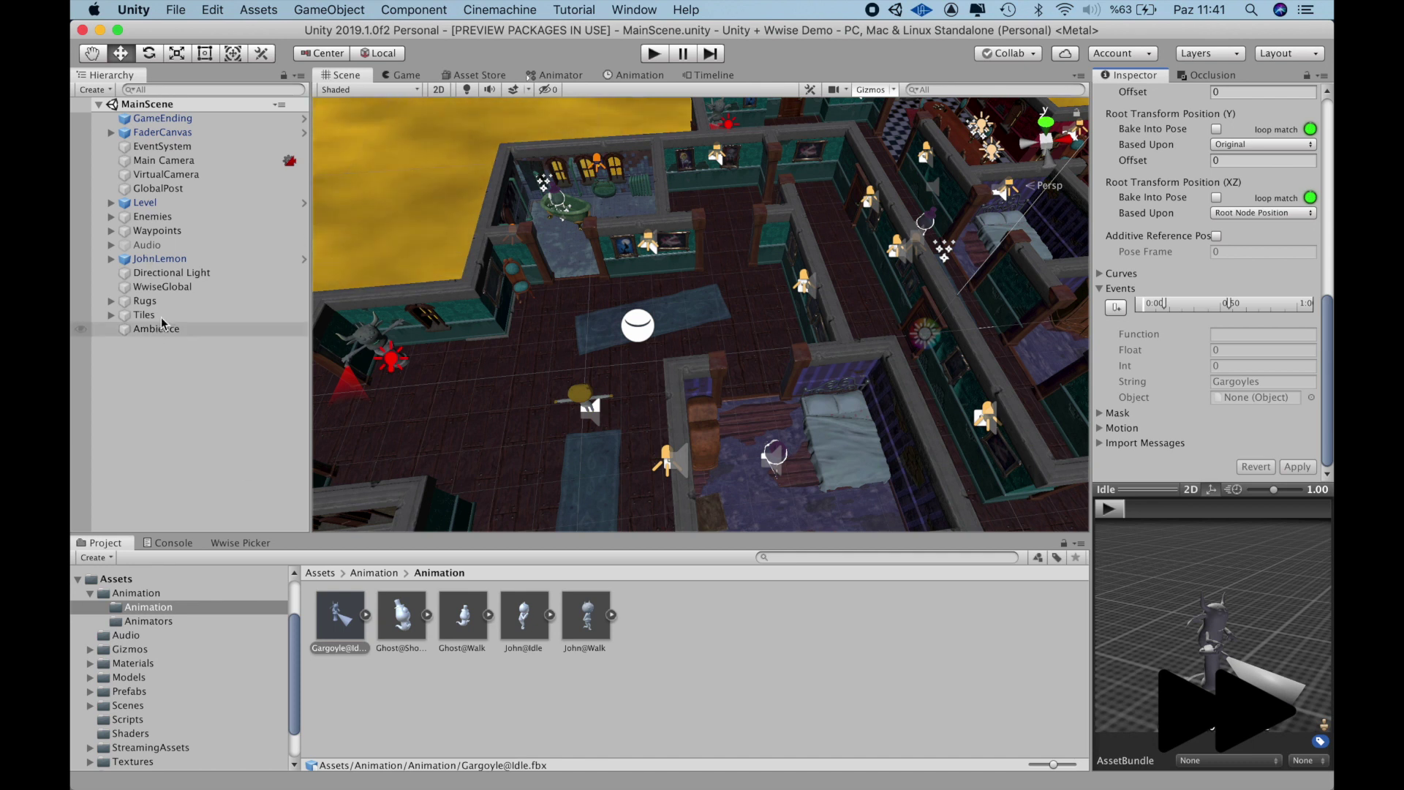
Attach the Enemies SoundBank from the Wwise Picker to the Ambience object
left_click(165, 287)
left_click(169, 329)
left_click(240, 542)
left_click(195, 711)
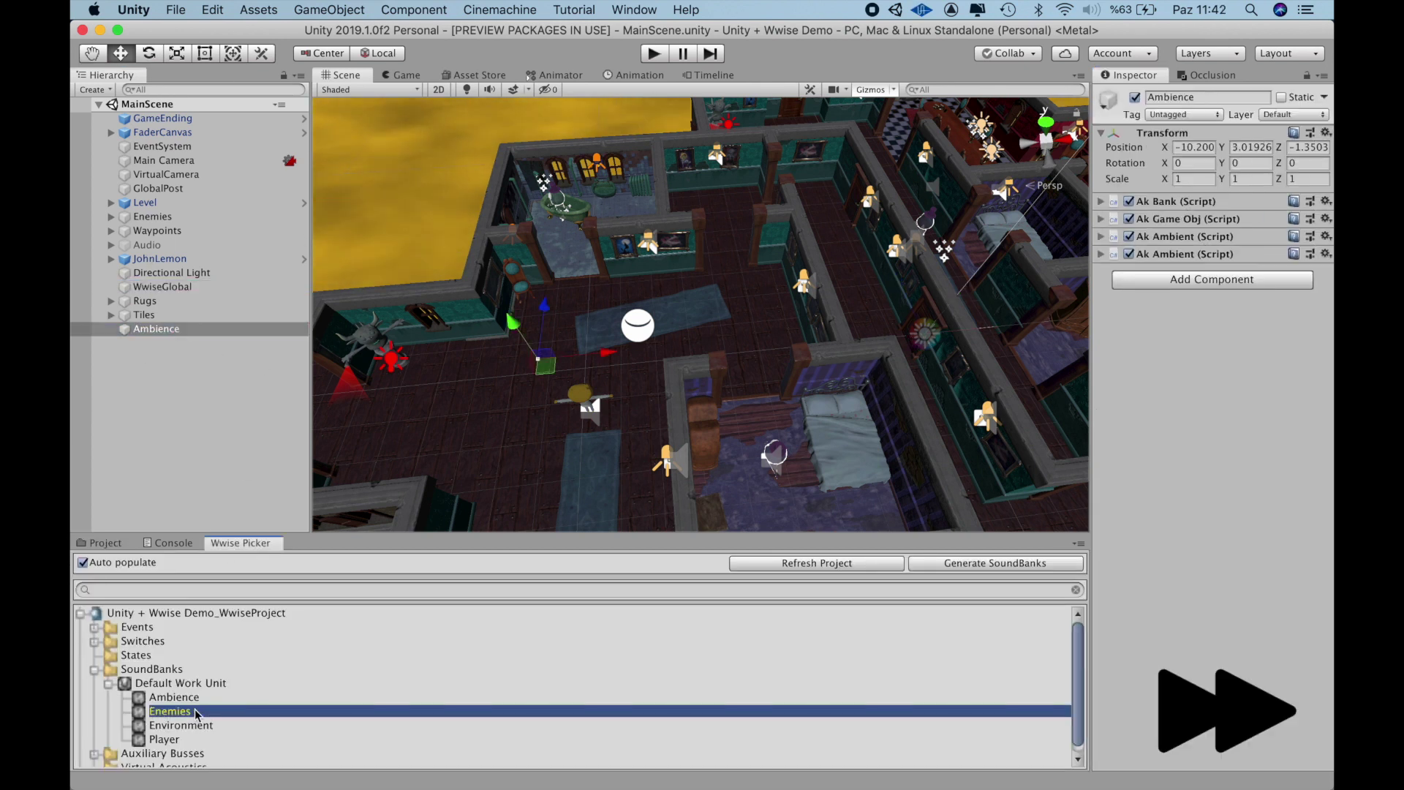
left_click_drag(196, 713, 1119, 289)
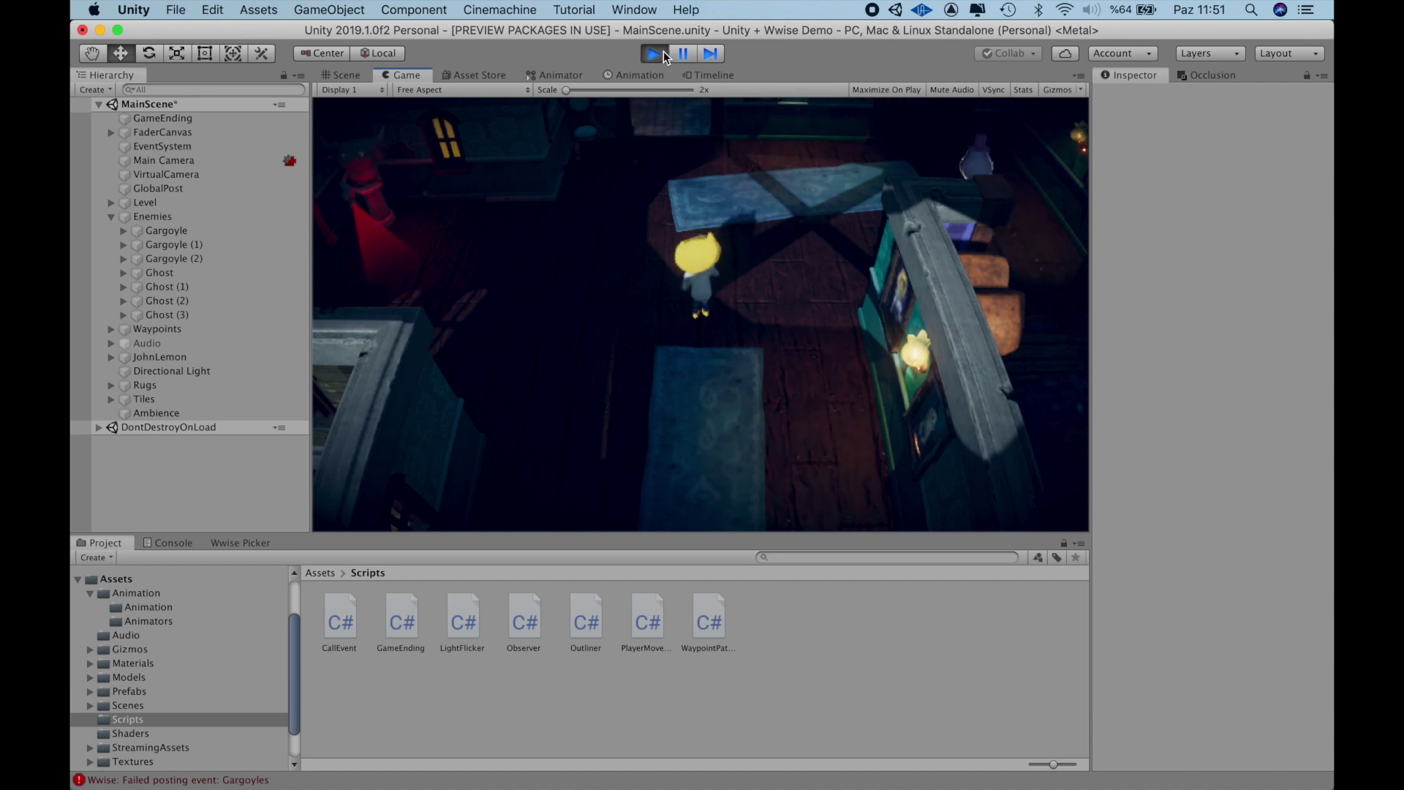
Play-test the scene by walking the character past the first gargoyle, into the bathroom and back out to hear the sounds
key("Up")
key("Left")
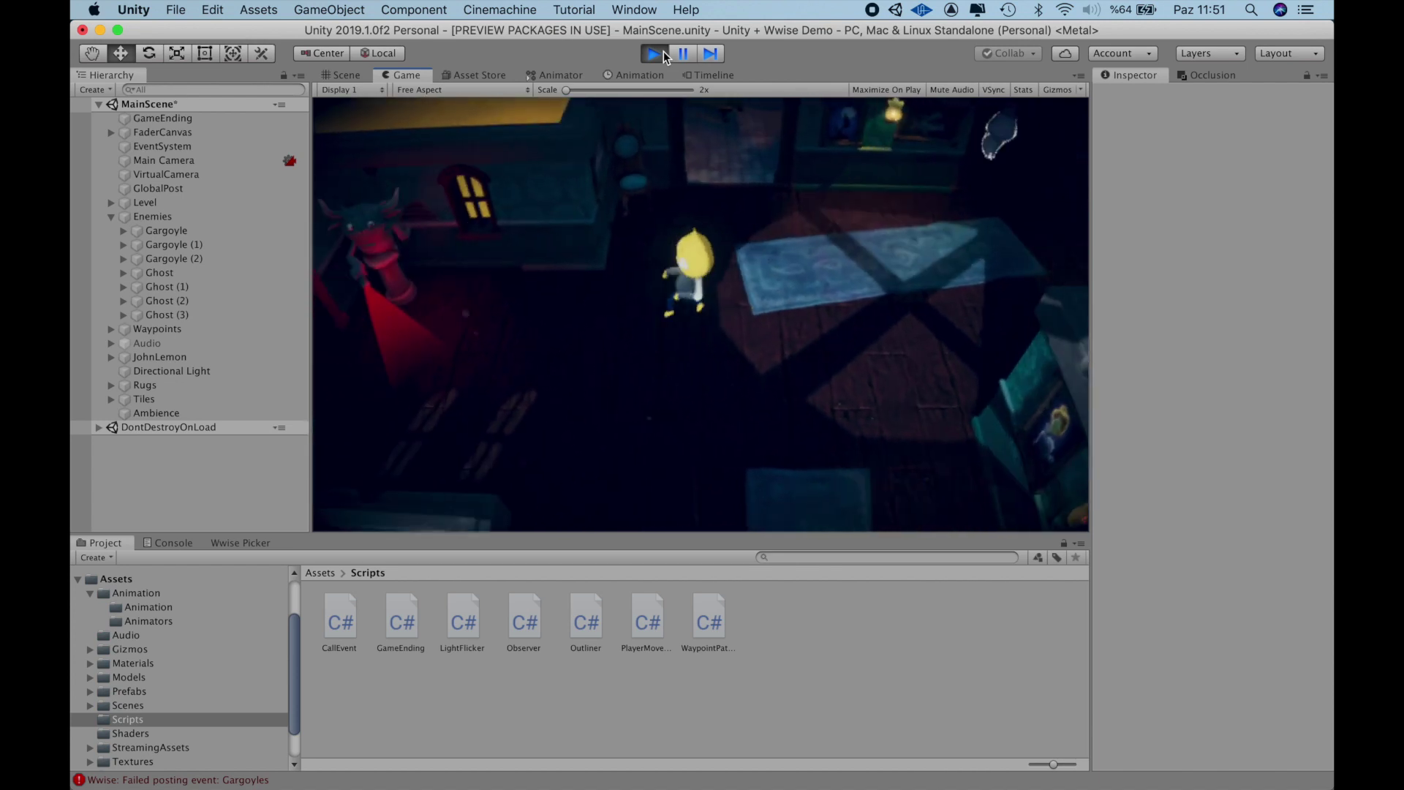
key("Left")
key("Right")
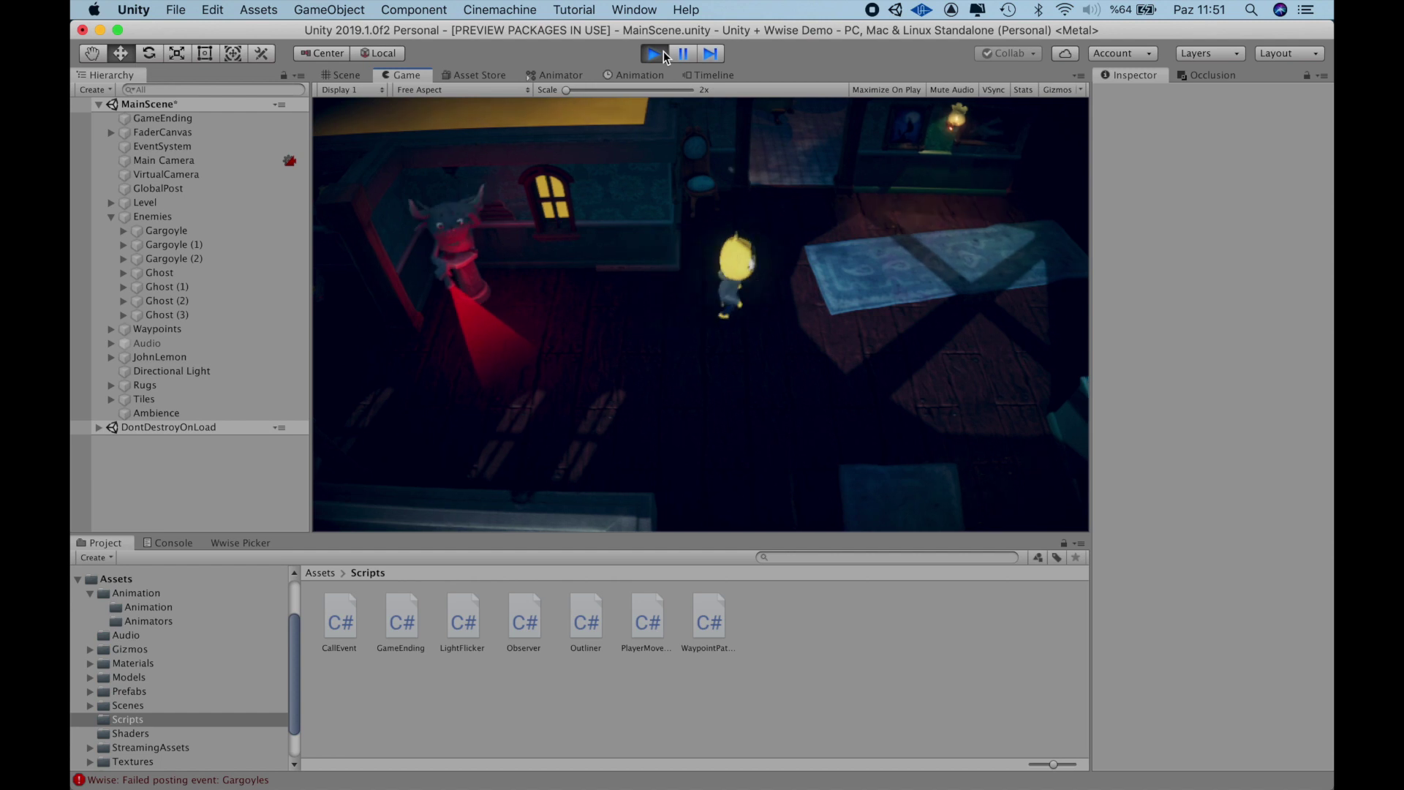
key("Up")
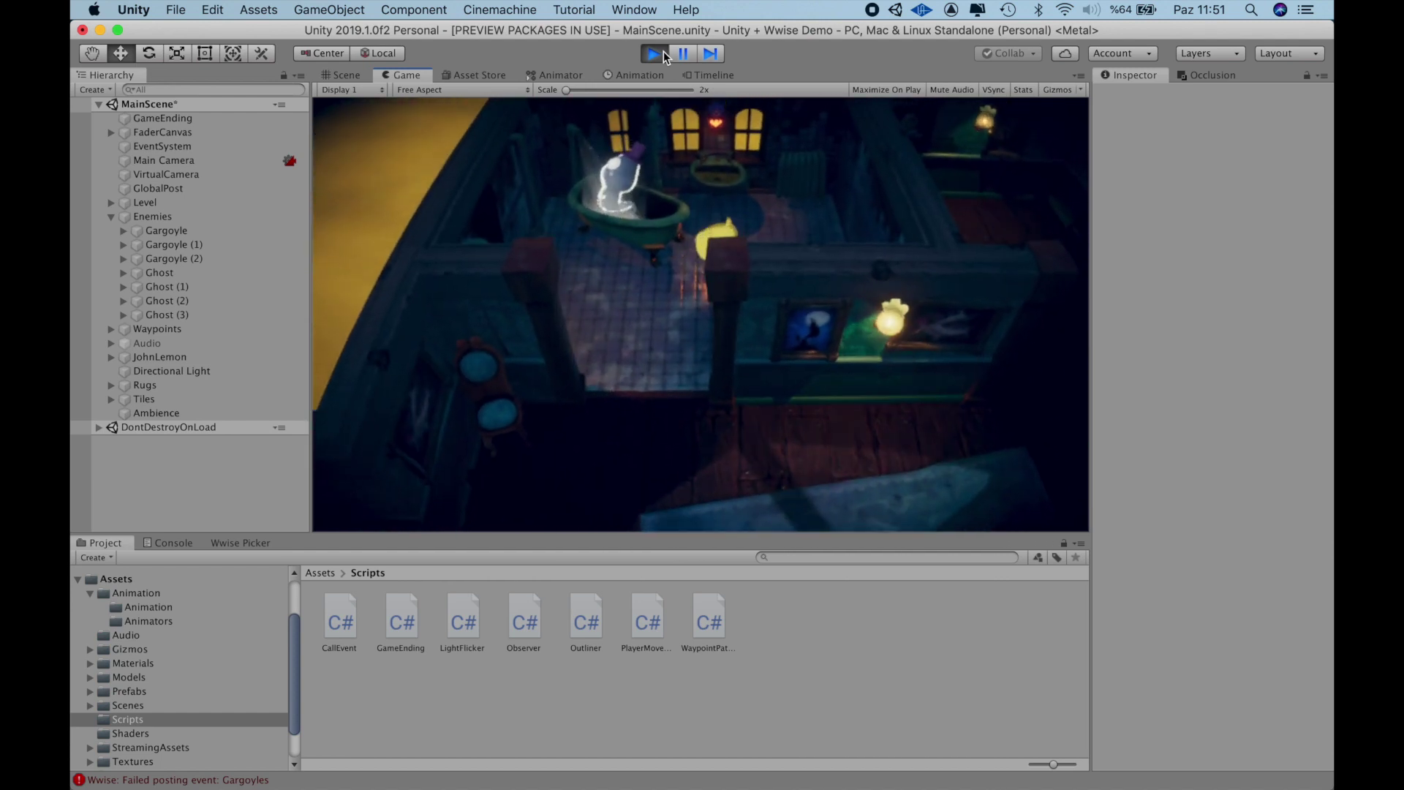
key("Left")
key("Down")
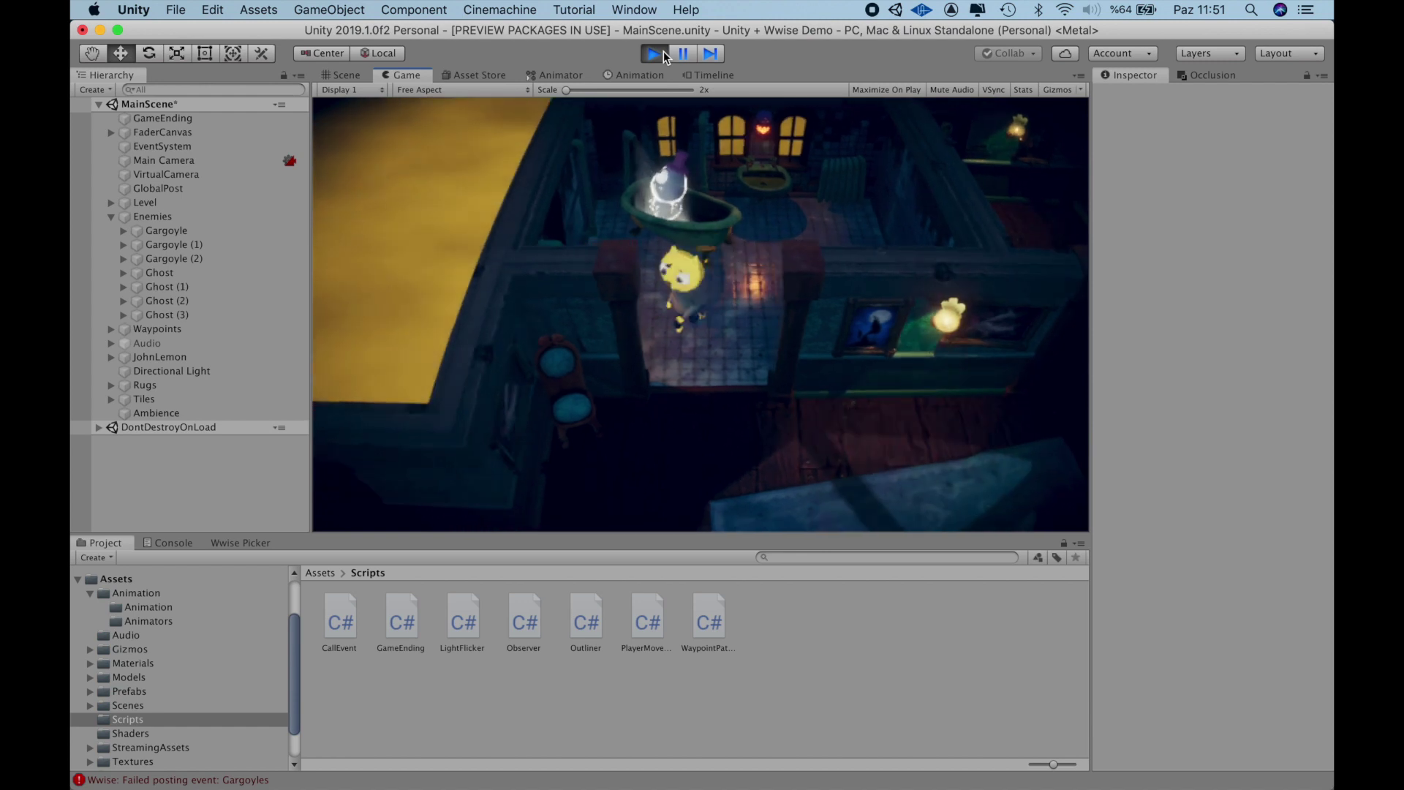
key("Right")
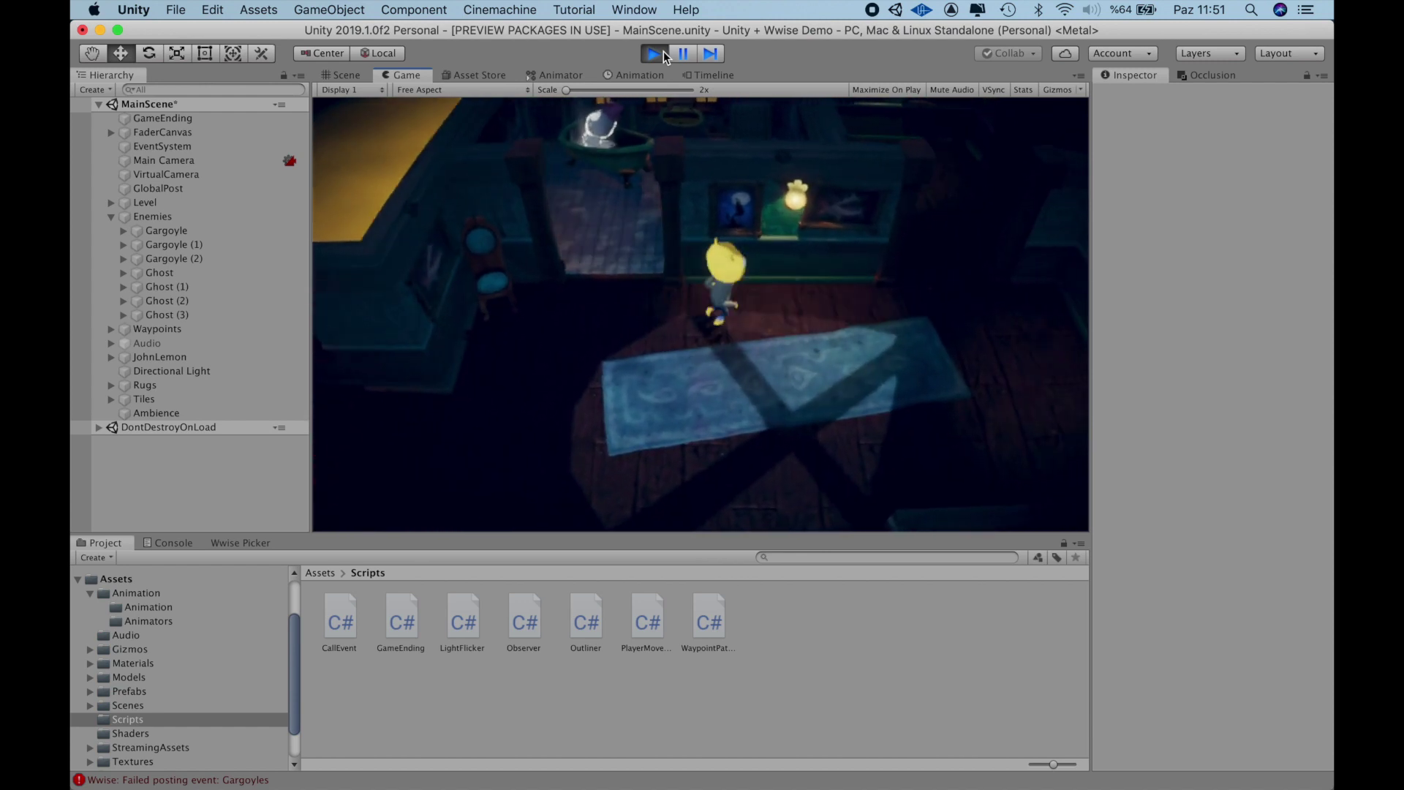
Walk the character past the patrolling ghost and through the corridors toward the second gargoyle to test the enemy sounds
key("Up")
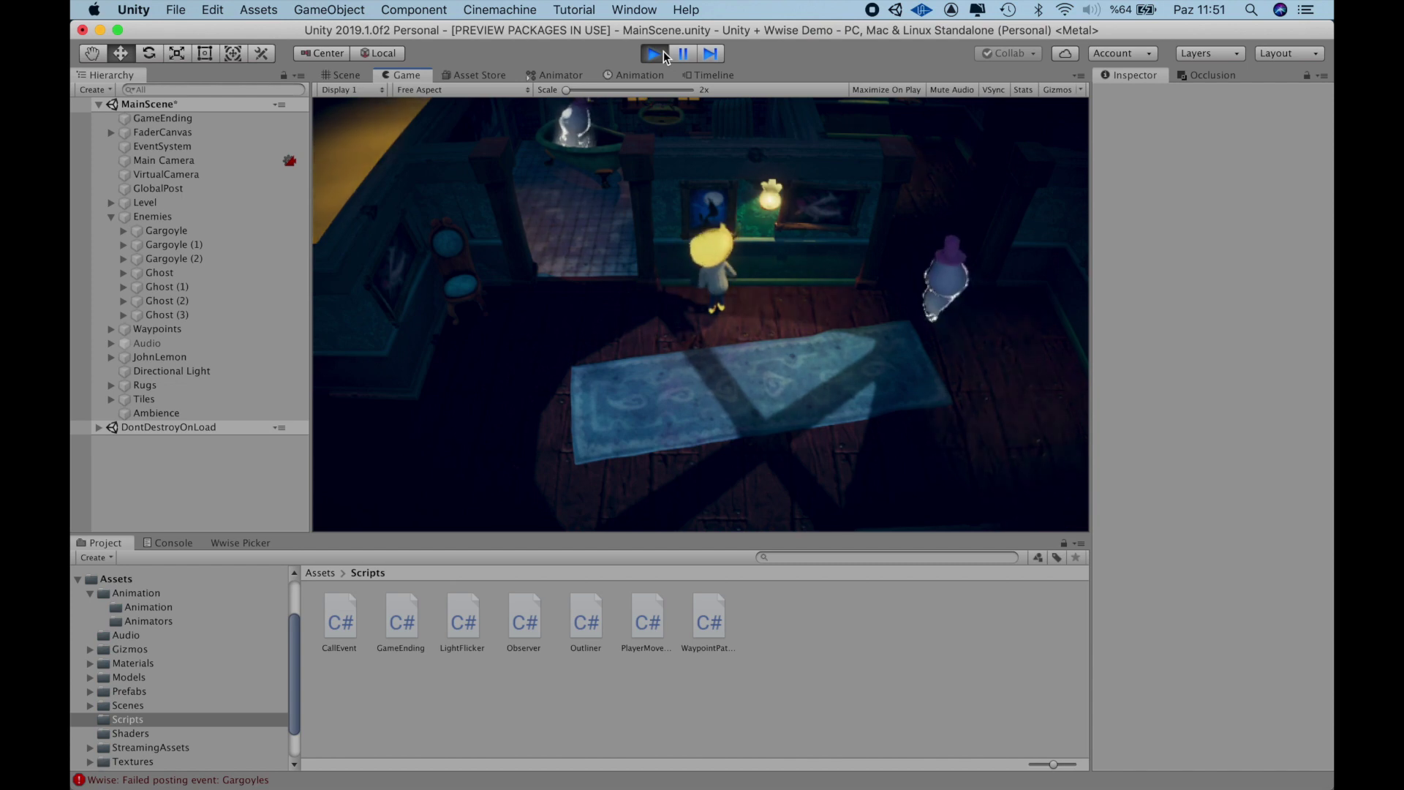
key("Right")
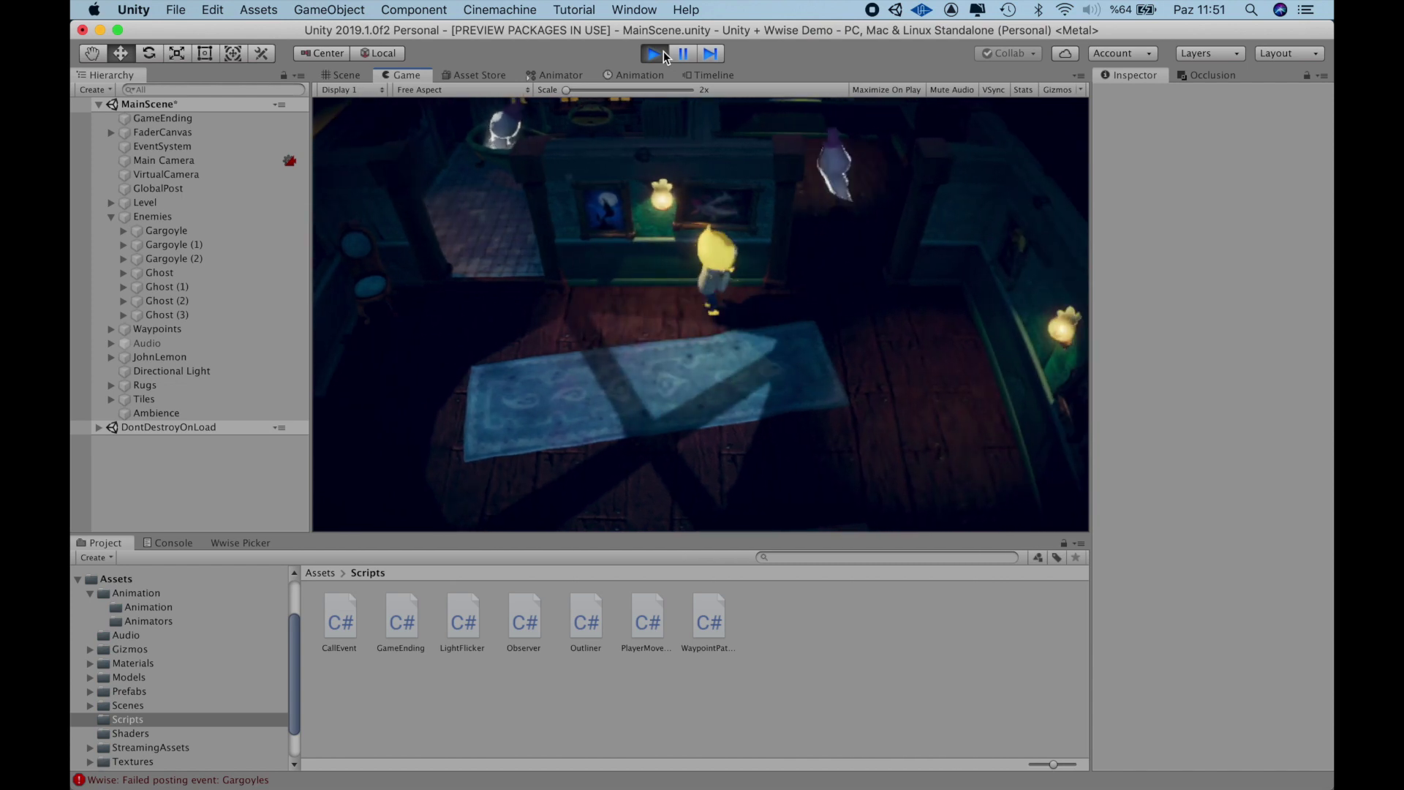
key("Right")
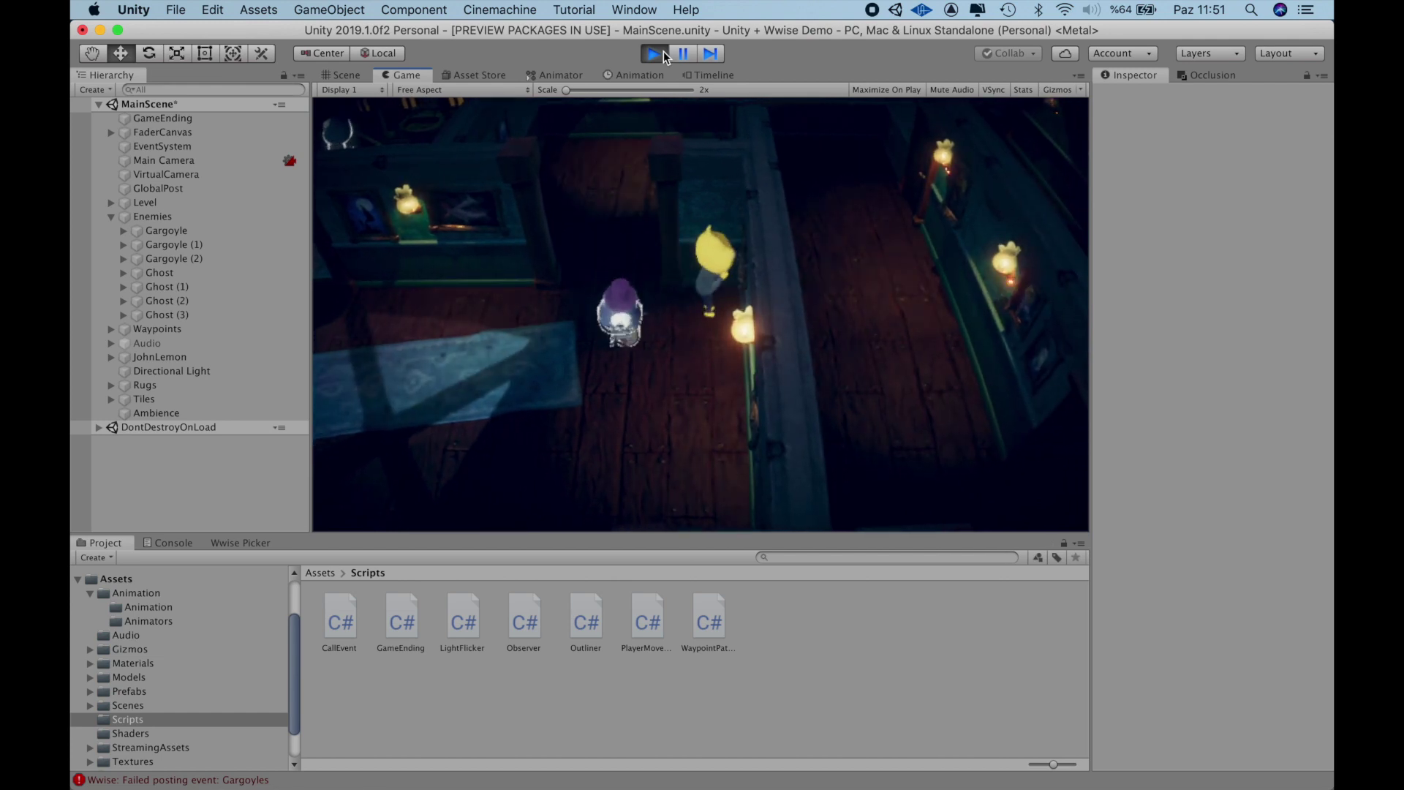
key("Up")
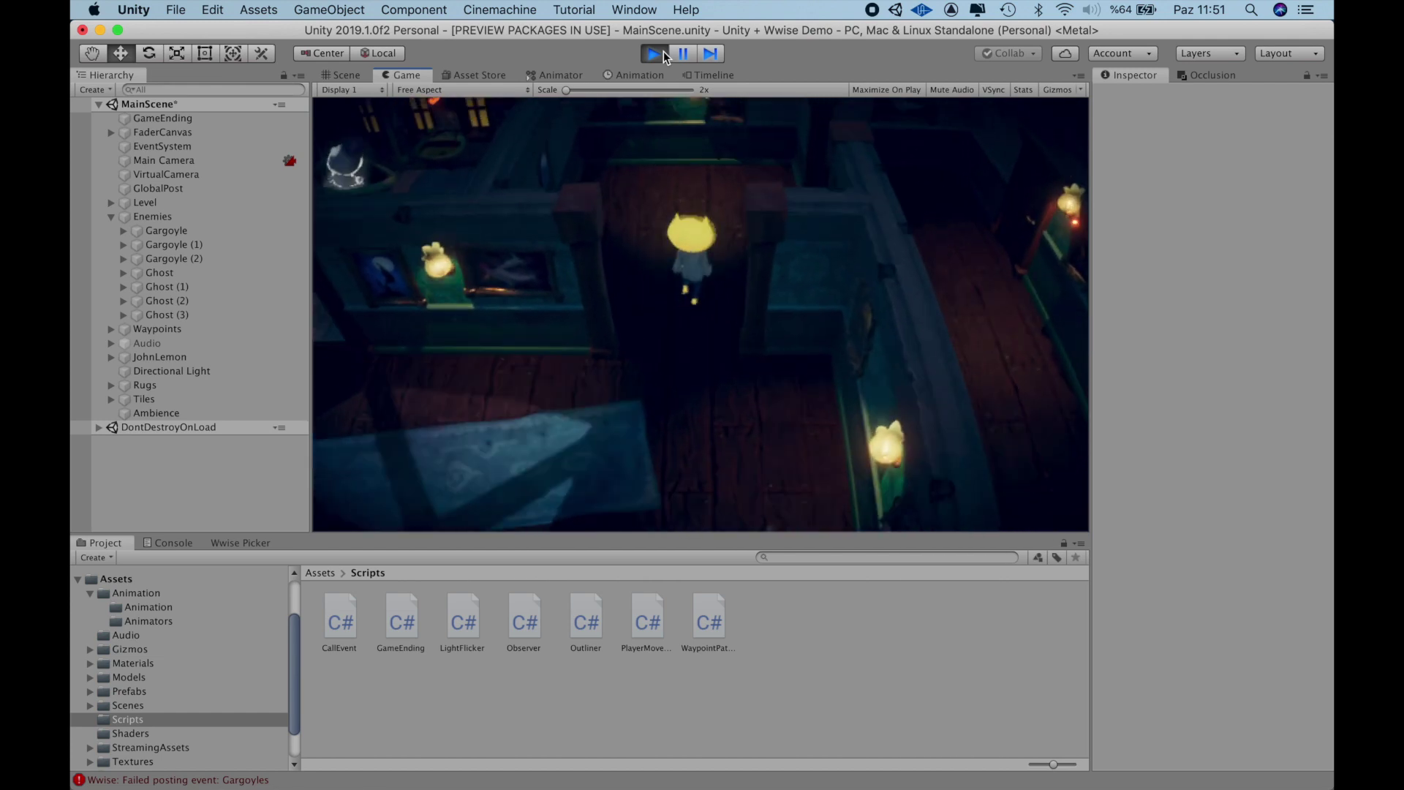
key("Up")
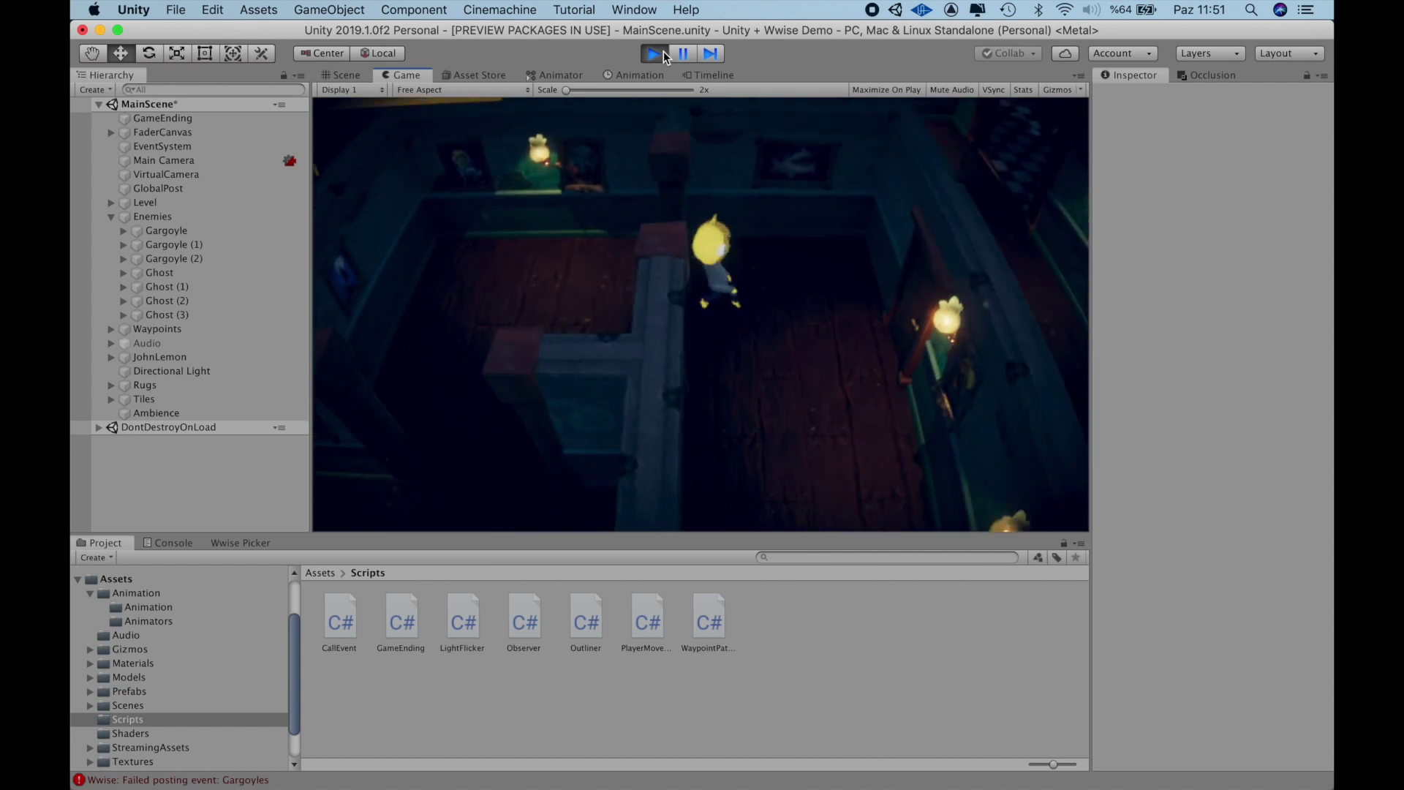
key("Down")
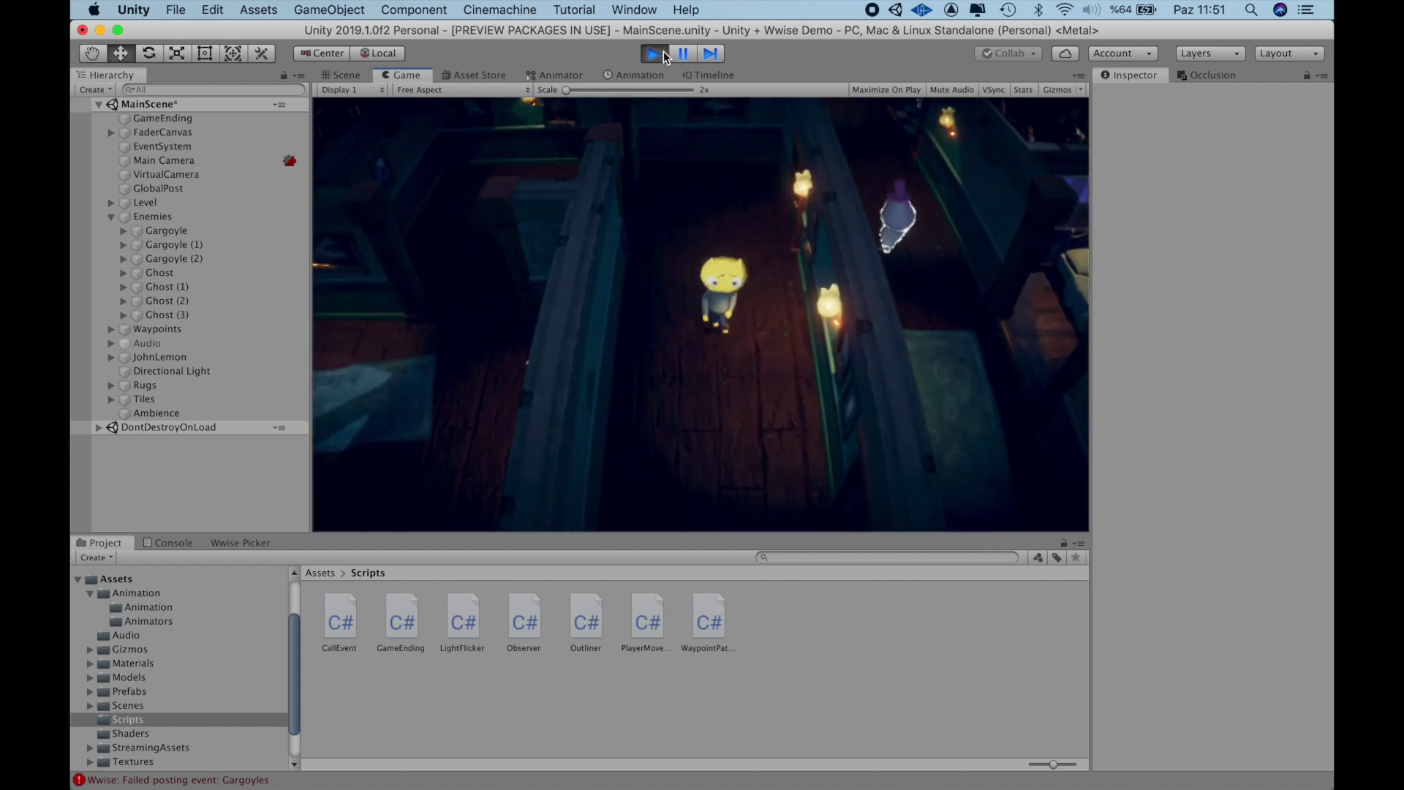
key("Down")
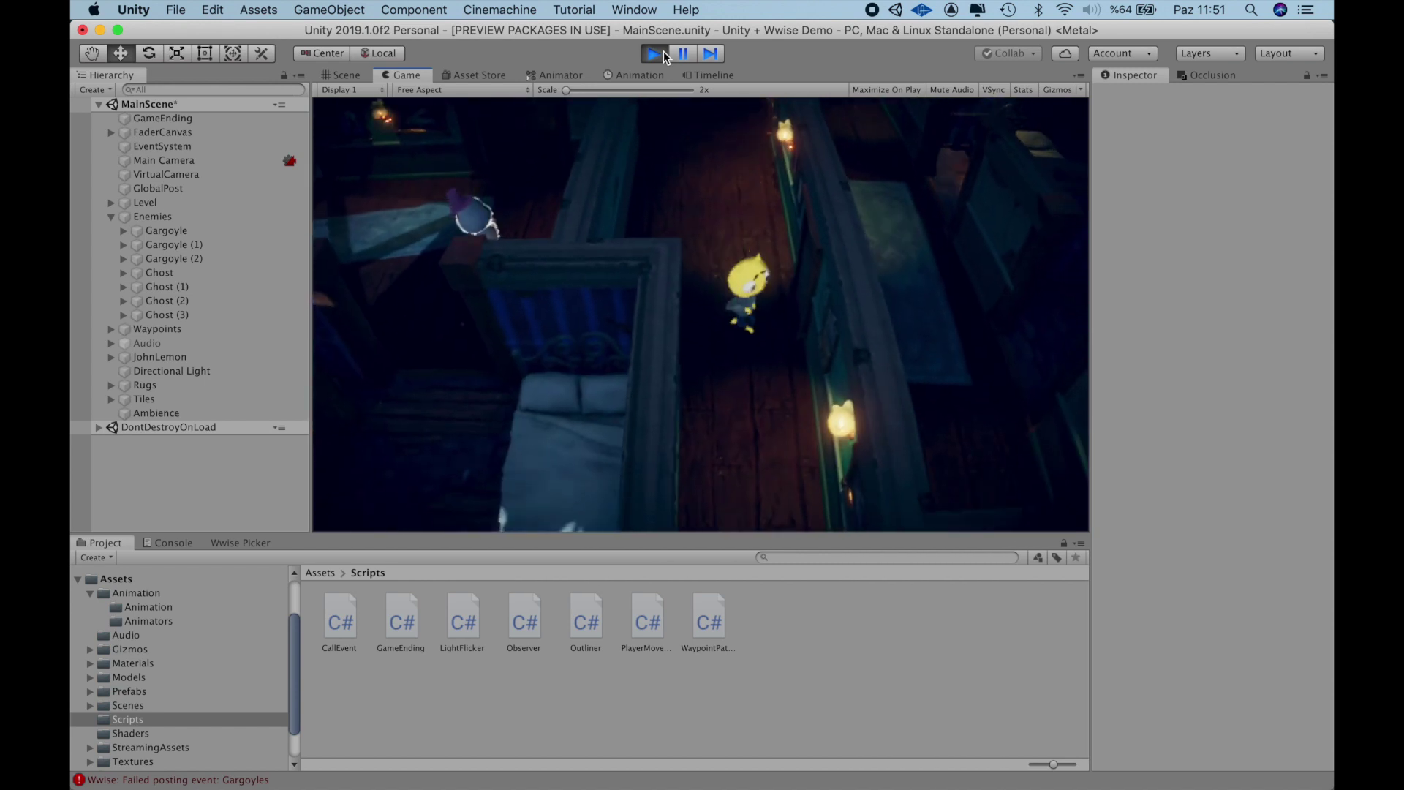
key("Down")
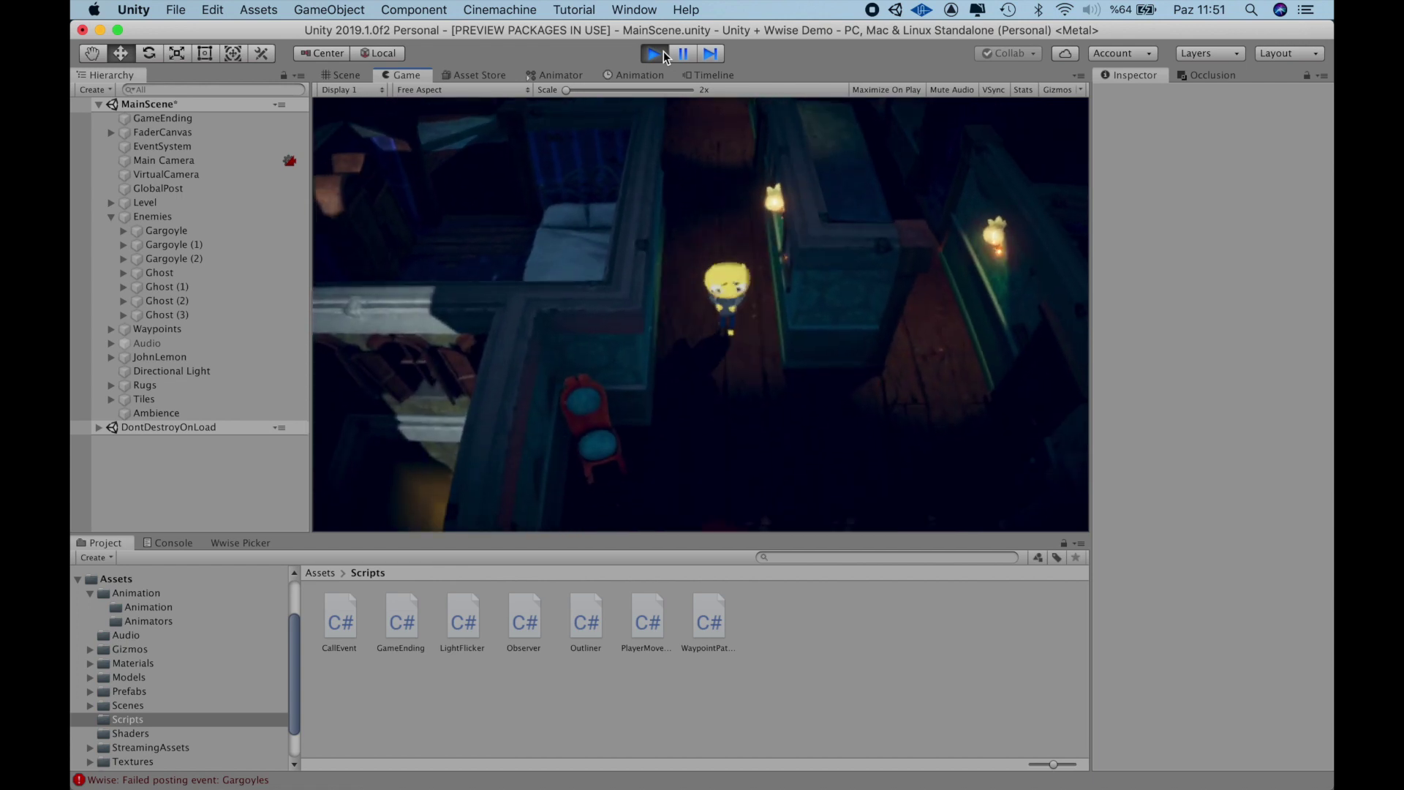
key("Up")
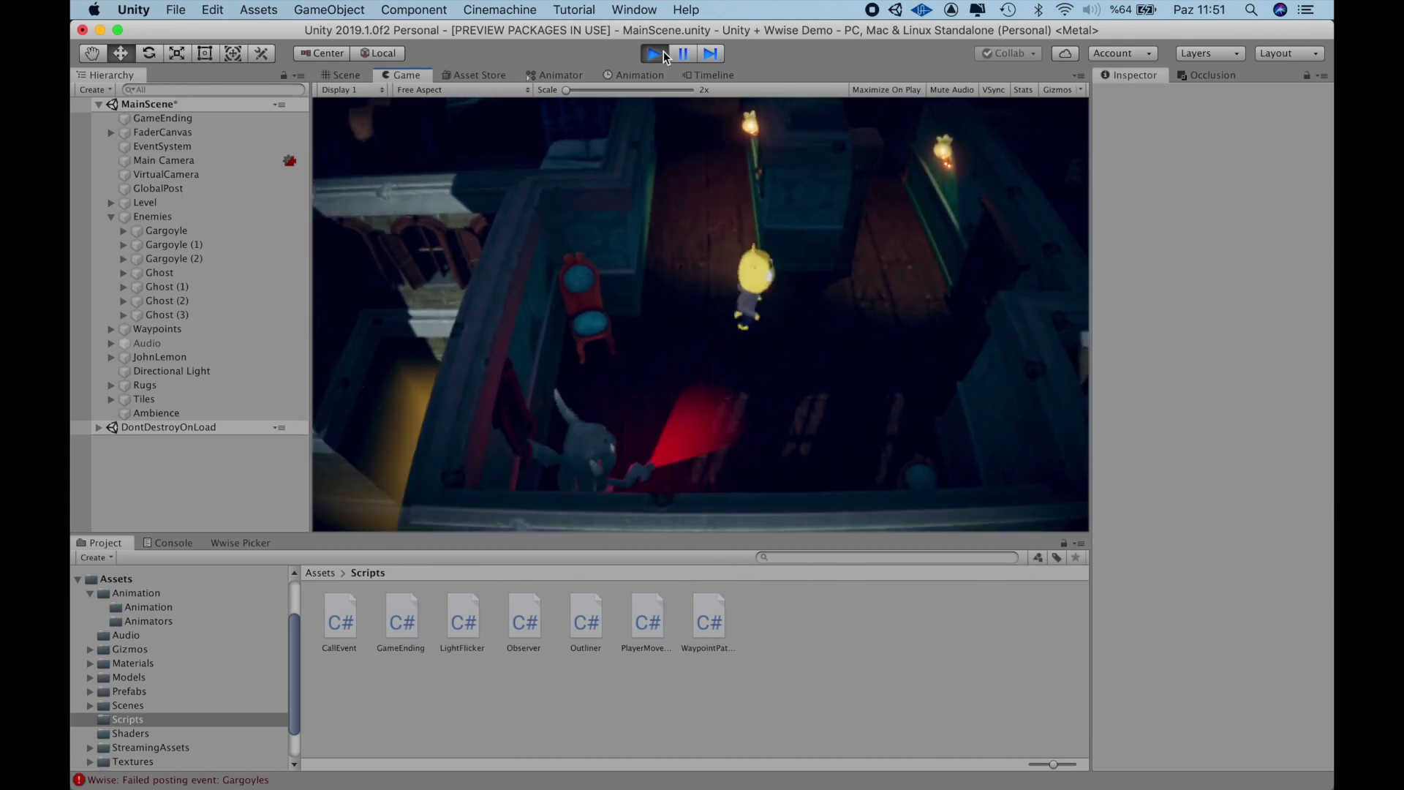
Walk the character up the hallway into the blue bedroom and back out toward the patrolling ghost to test its sound
key("Up")
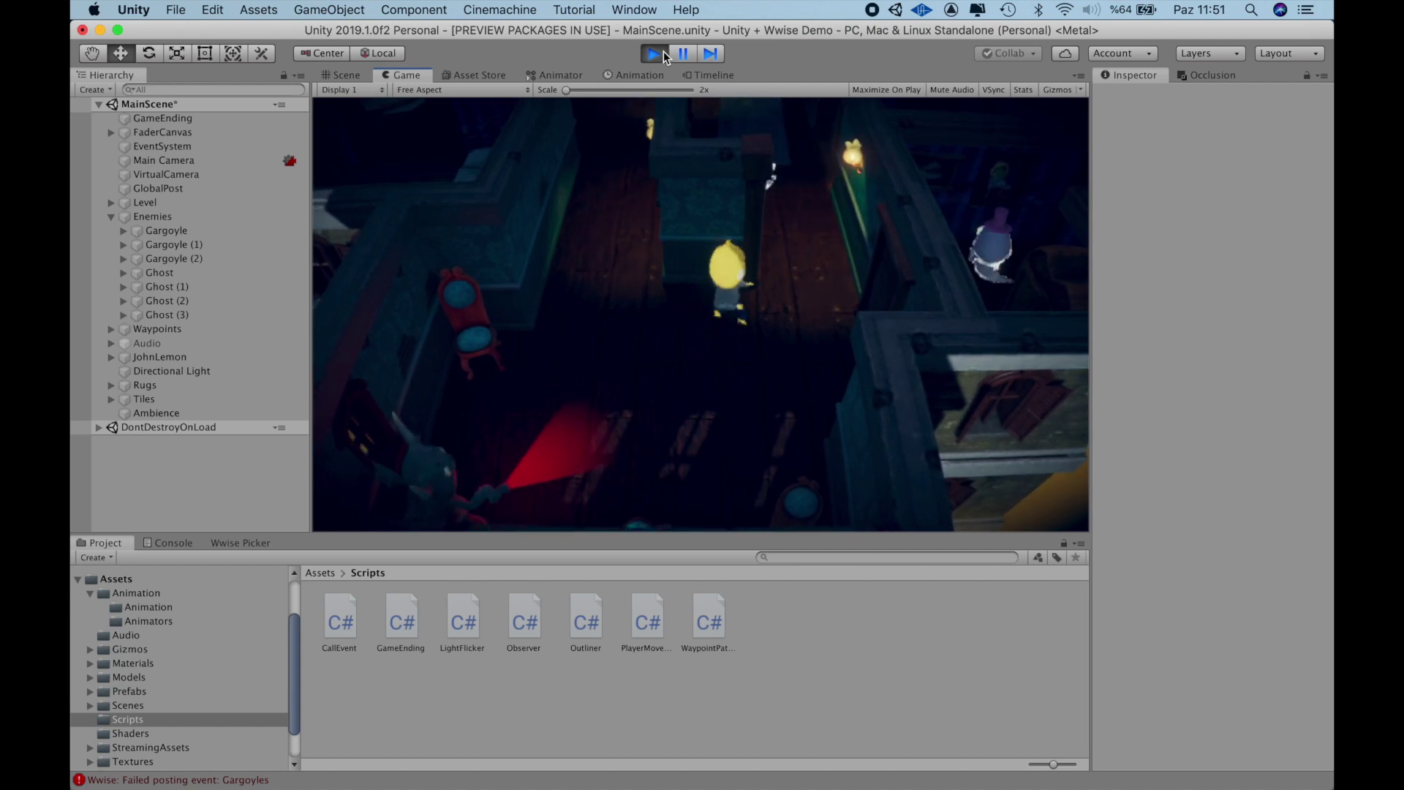
key("Up")
key("Up")
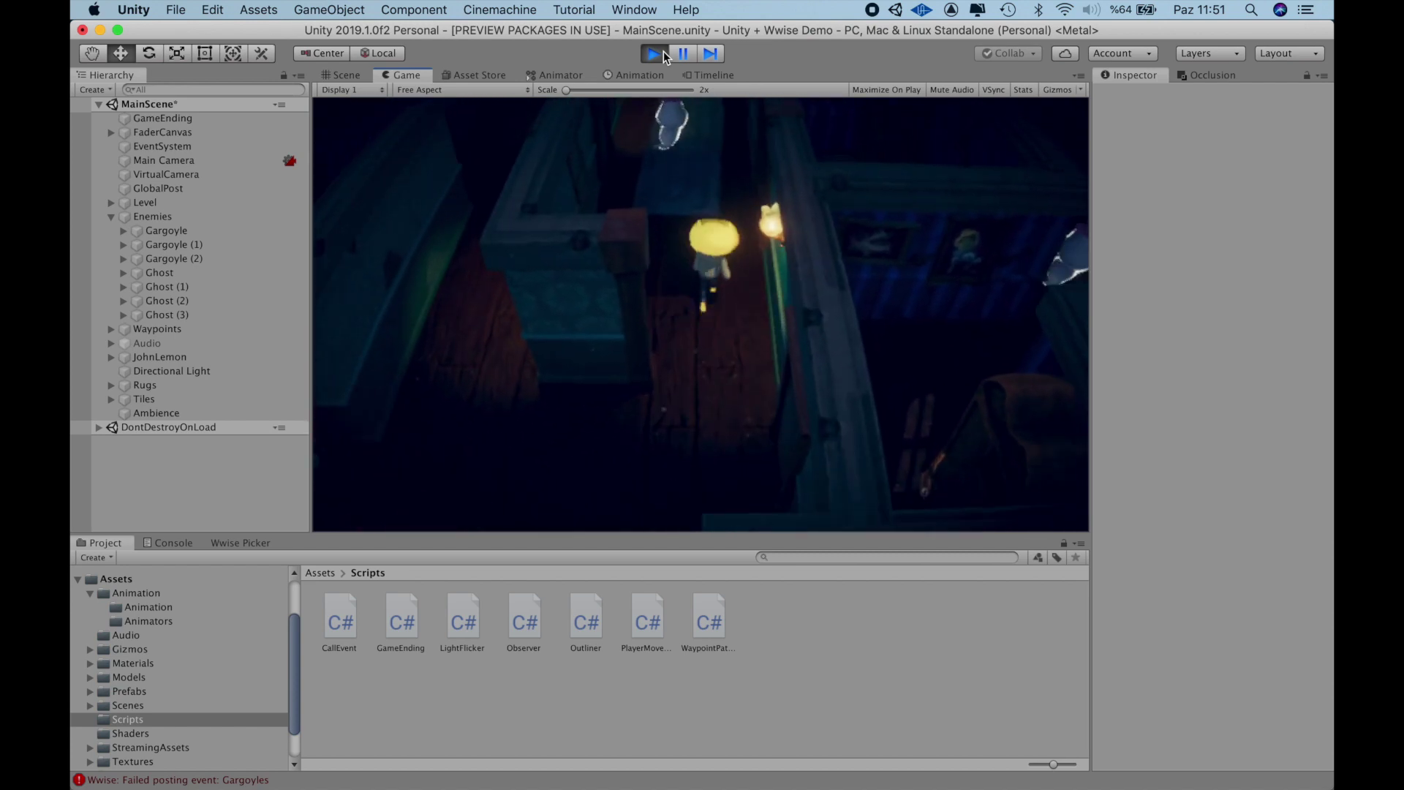
key("Right")
key("Right")
key("Up")
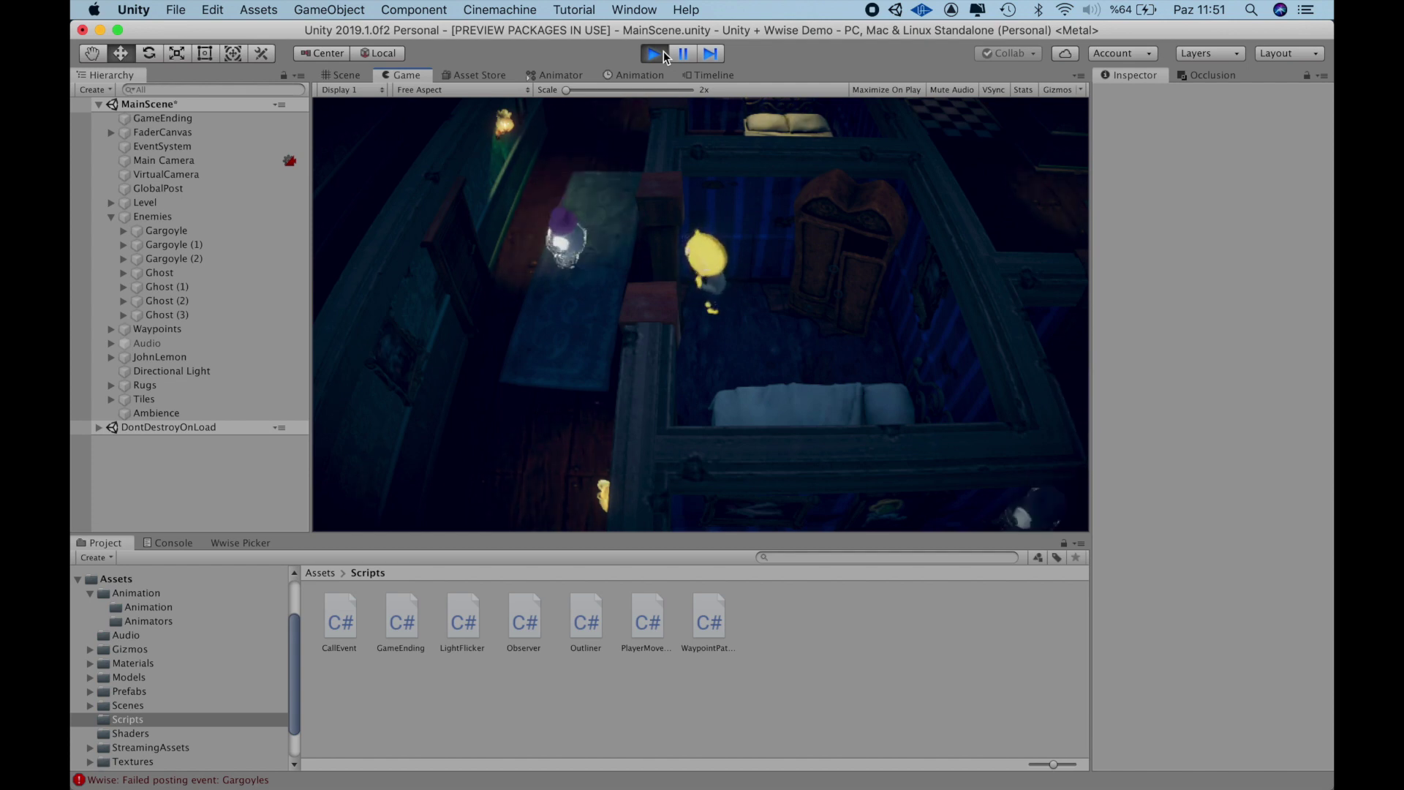
key("Down")
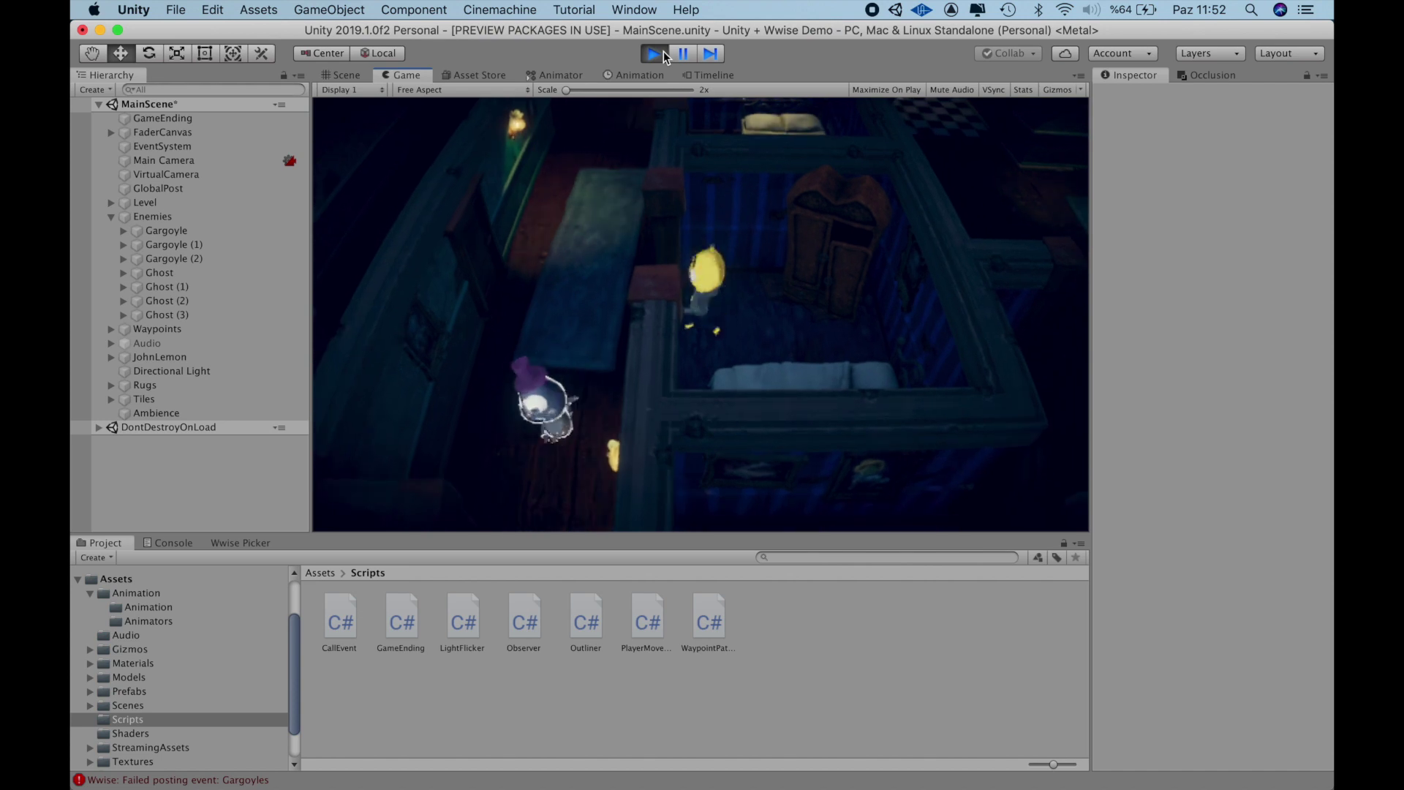
key("Left")
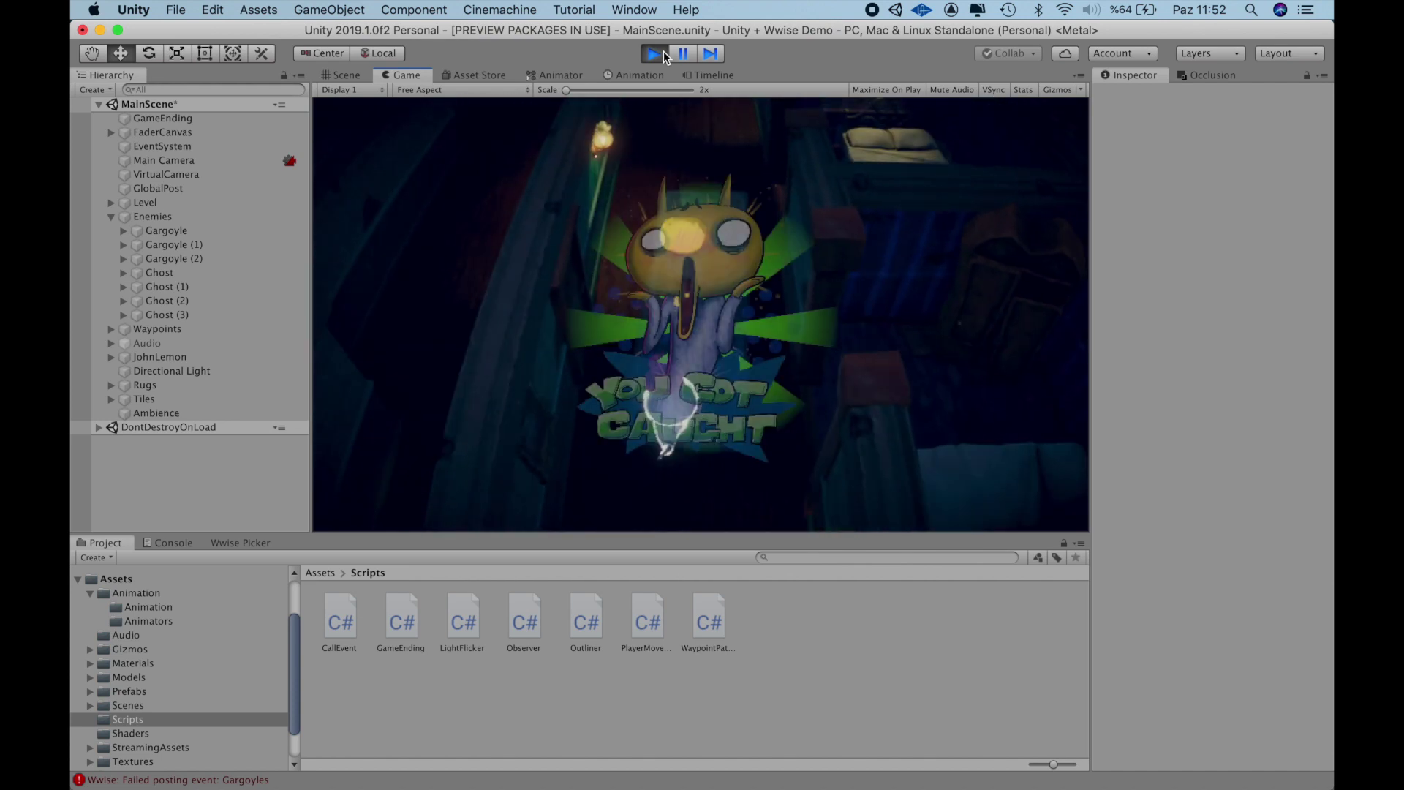